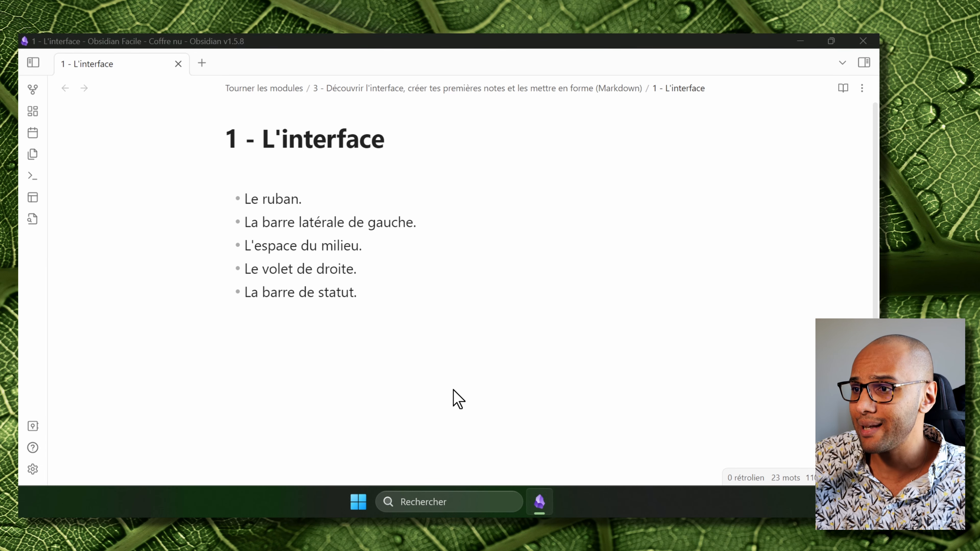
# Open the Obsidian Help window, review its support resources down to the test vault entry, and close it.
pyautogui.press('F1')
pyautogui.moveTo(422, 245); pyautogui.dragTo(398, 55)
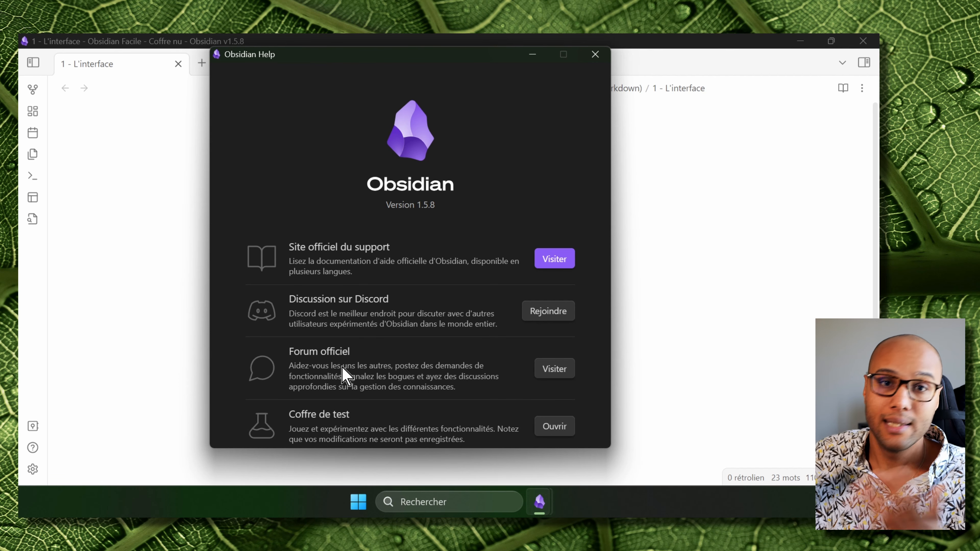
pyautogui.scroll(-1, 347, 370)
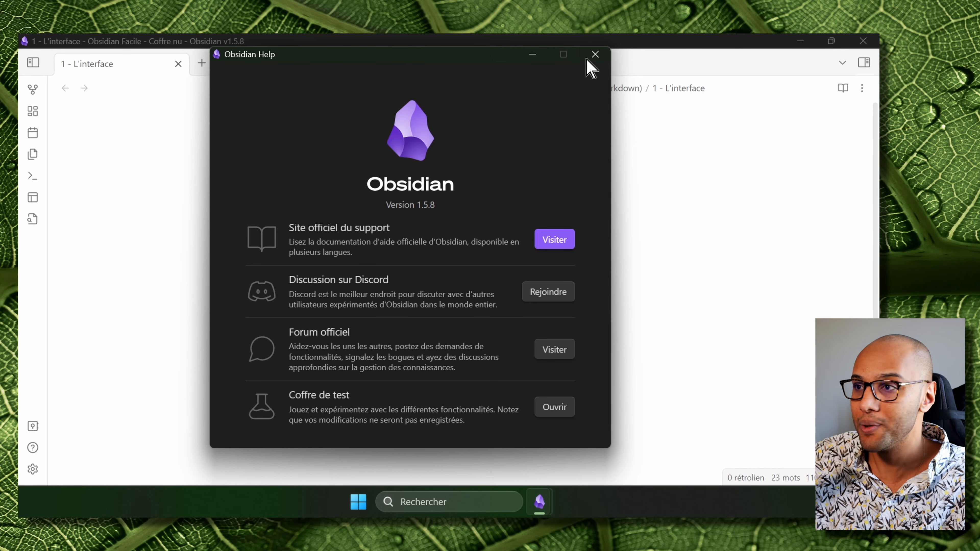
pyautogui.click(594, 55)
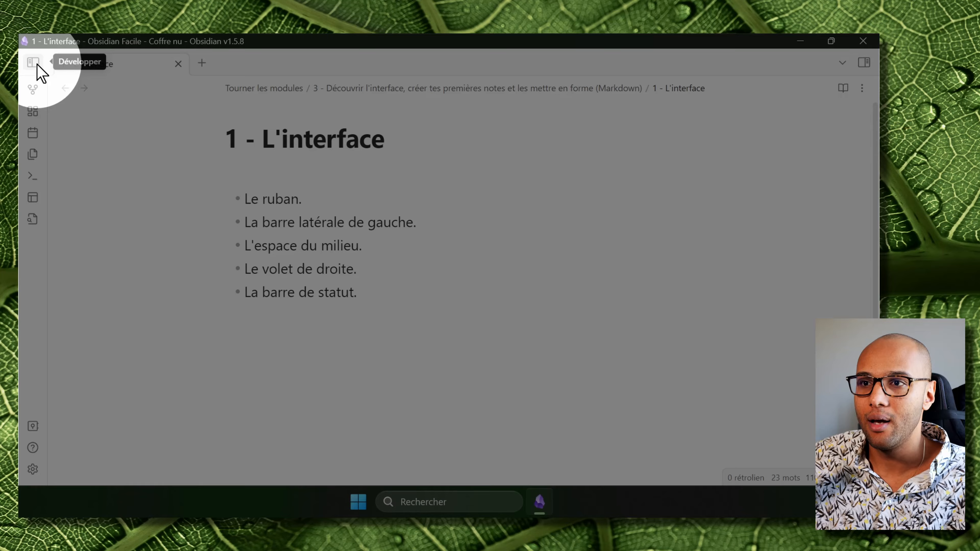
# Show the file explorer sidebar and collapse all folders, toggling "Tourner les modules" open and closed again.
pyautogui.click(33, 62)
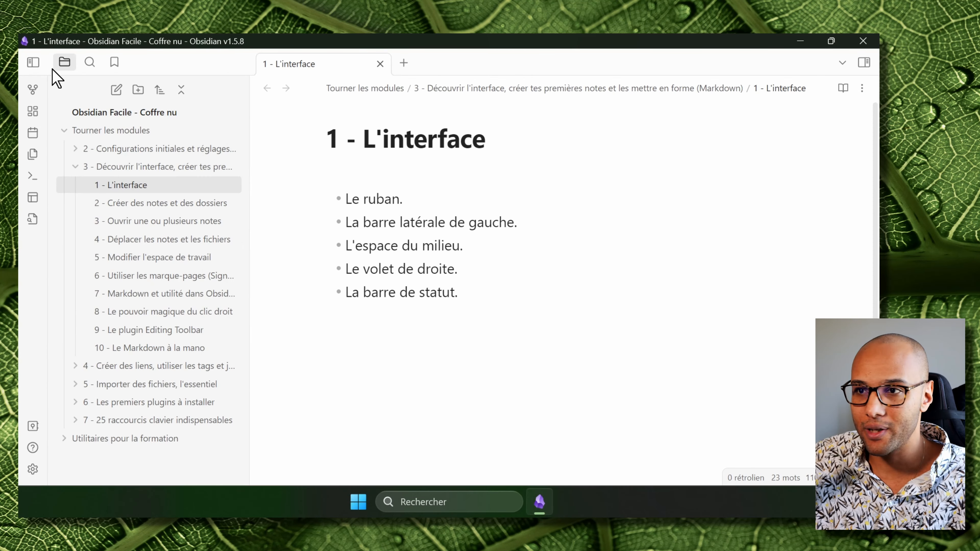
pyautogui.click(188, 94)
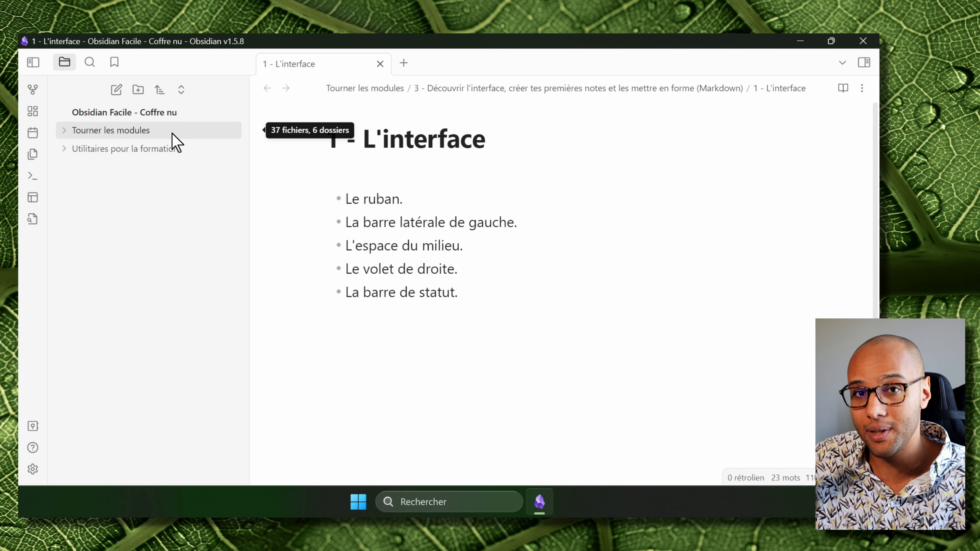
pyautogui.click(65, 130)
pyautogui.click(64, 130)
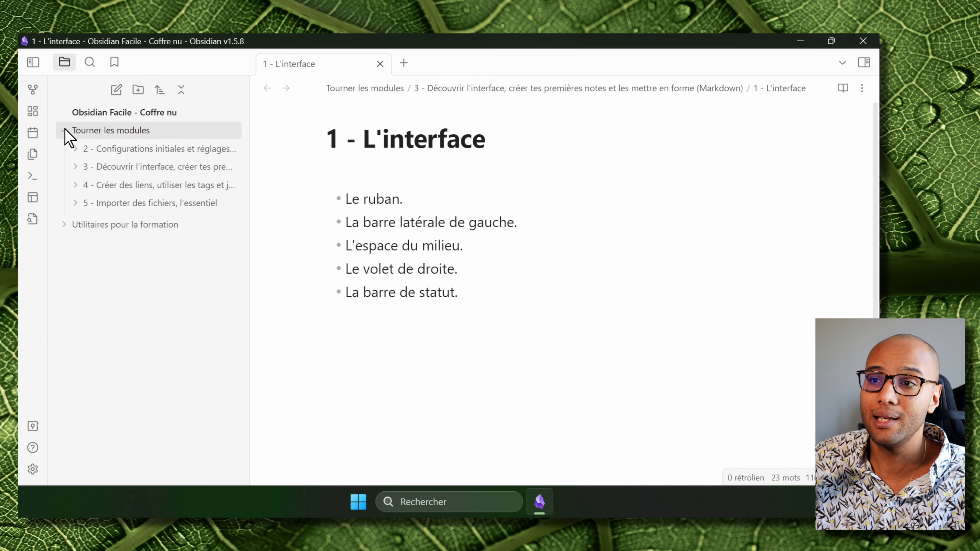
# Review the available sort orders for the files and dismiss them without choosing one.
pyautogui.click(163, 91)
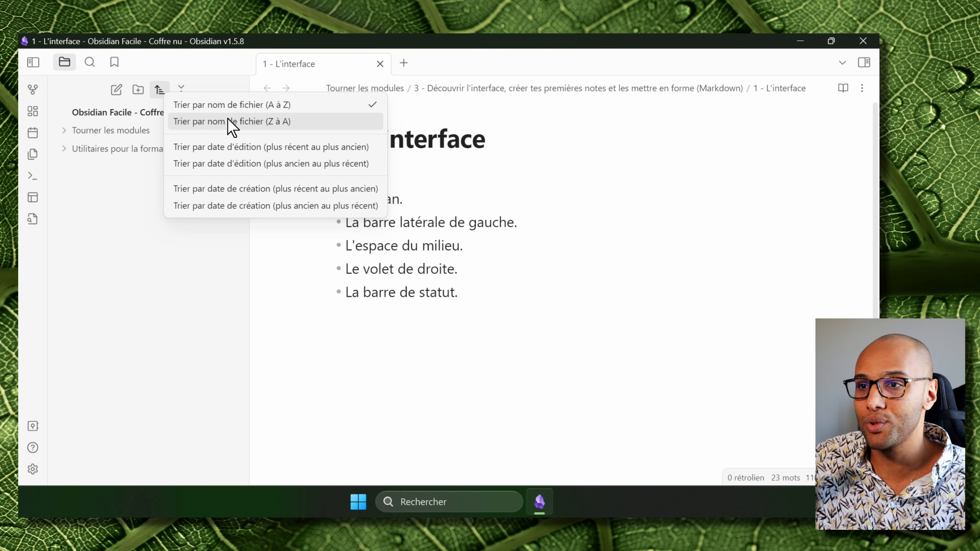
pyautogui.click(114, 176)
pyautogui.moveTo(158, 148); pyautogui.dragTo(157, 153)
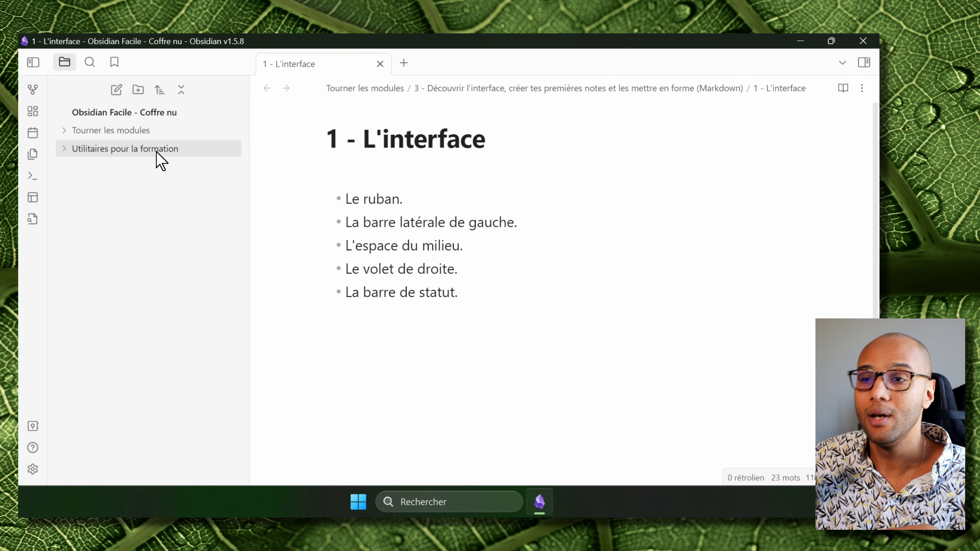
# Create a new folder at the vault root and rename it "Ze dossier".
pyautogui.moveTo(118, 151)
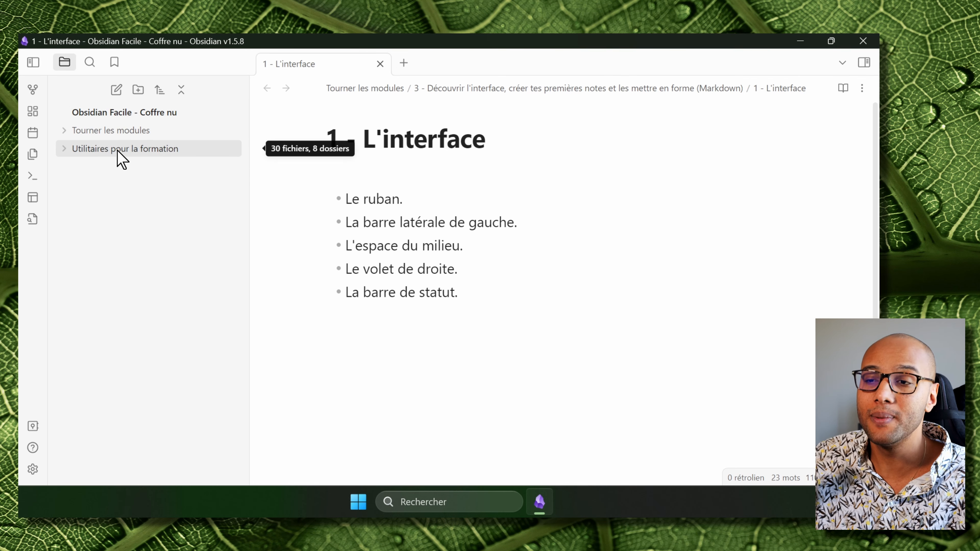
pyautogui.click(137, 91)
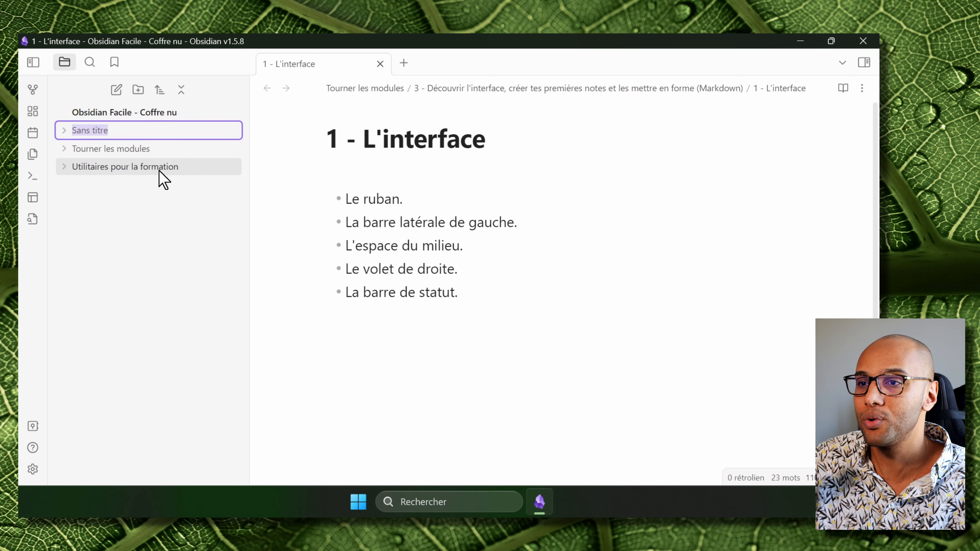
pyautogui.moveTo(154, 134)
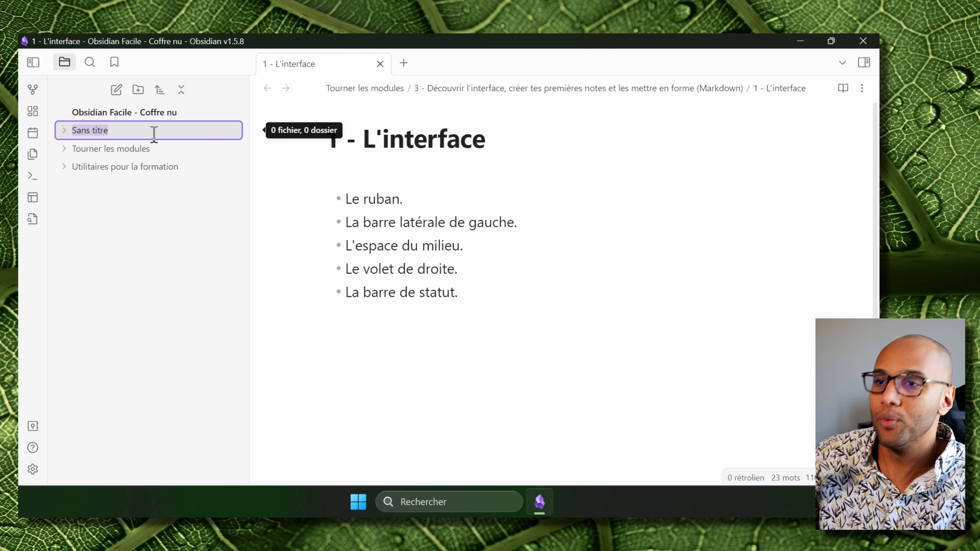
pyautogui.press('Return')
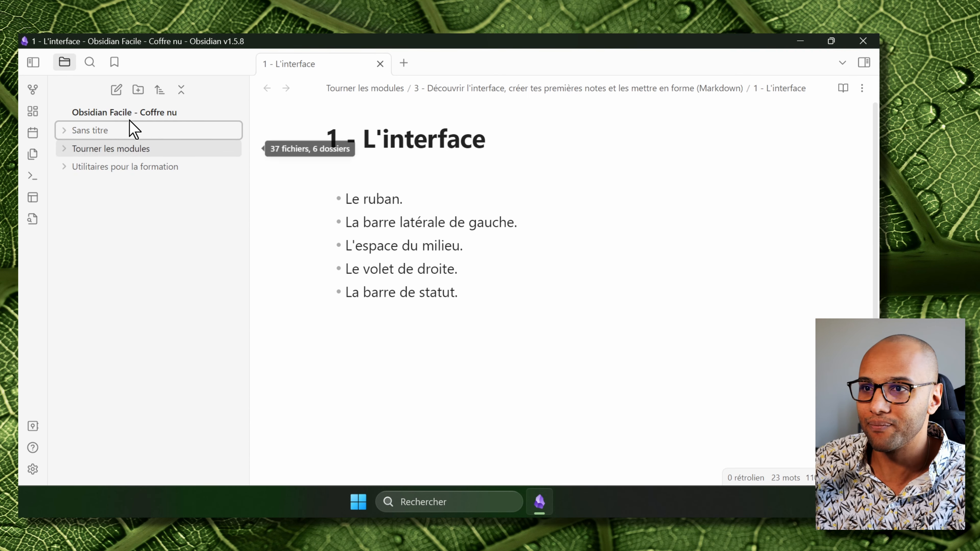
pyautogui.rightClick(101, 132)
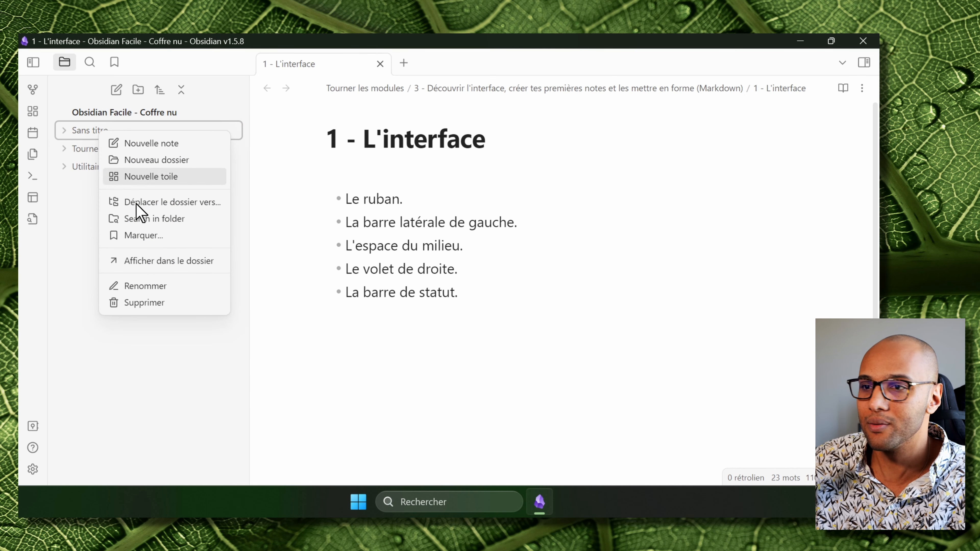
pyautogui.click(153, 289)
pyautogui.write('Z')
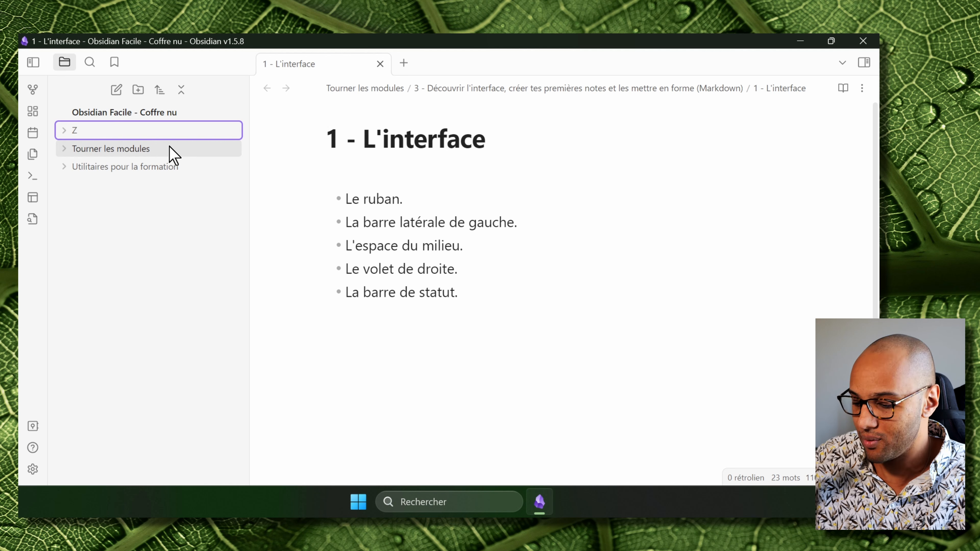
pyautogui.write('e dossier')
pyautogui.press('Return')
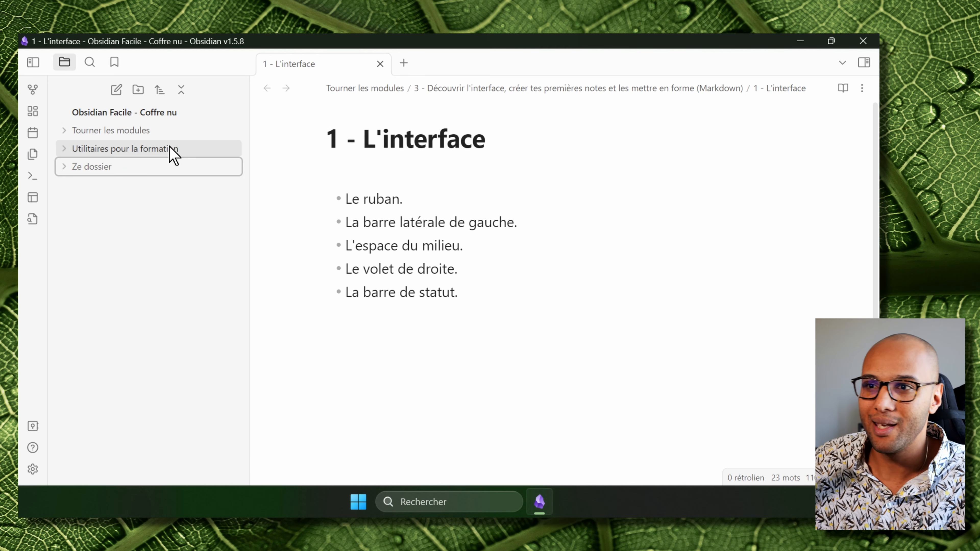
# Rename the "Ze dossier" folder to "0 - Dossier principal" and delete that folder.
pyautogui.rightClick(106, 170)
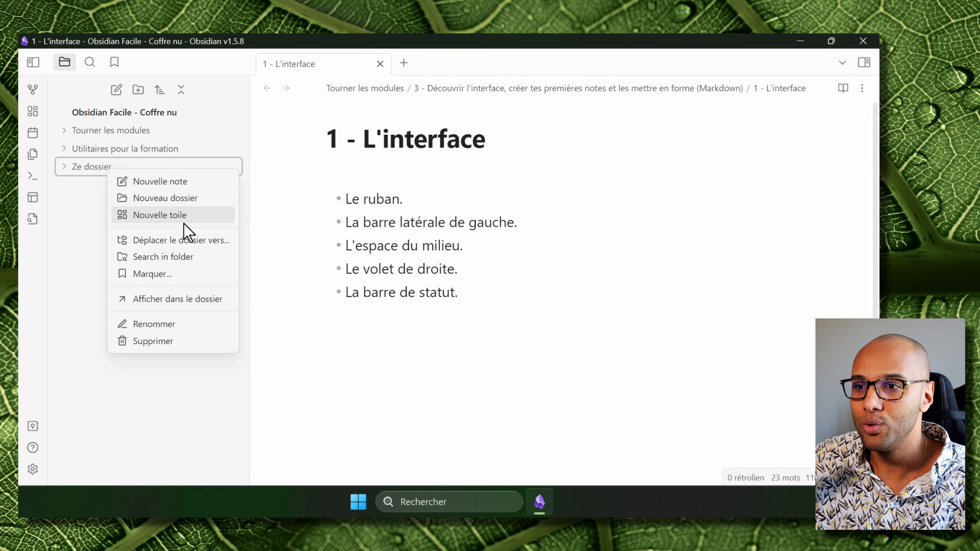
pyautogui.click(165, 325)
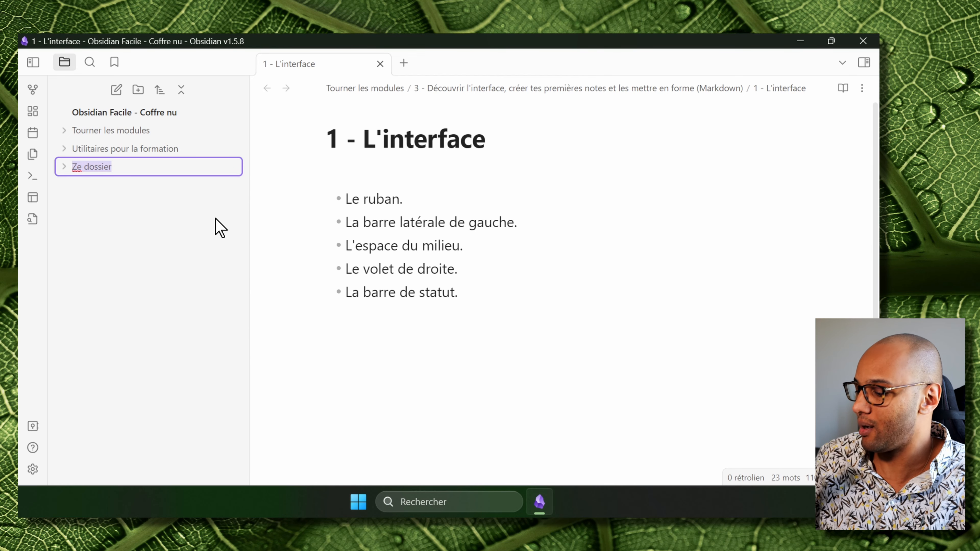
pyautogui.write('0')
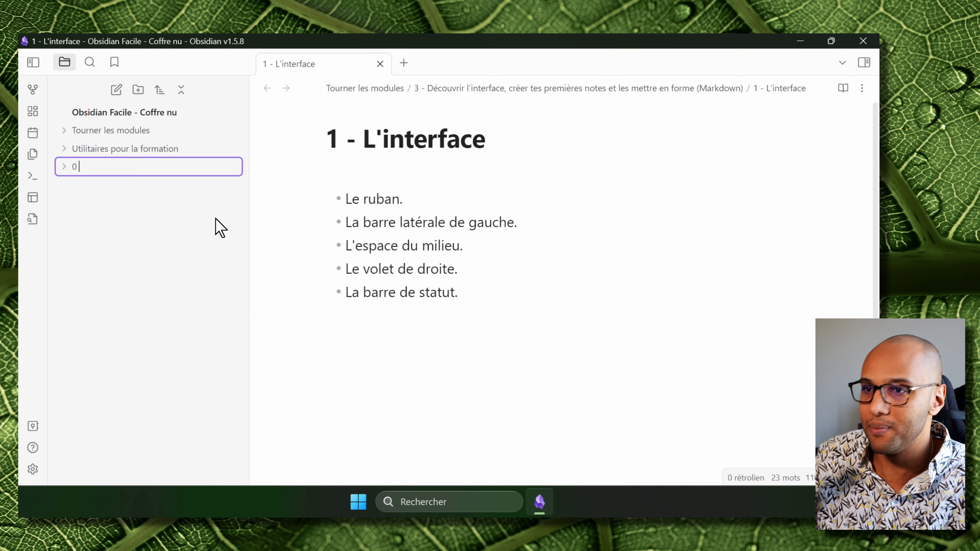
pyautogui.write(' - Dossie')
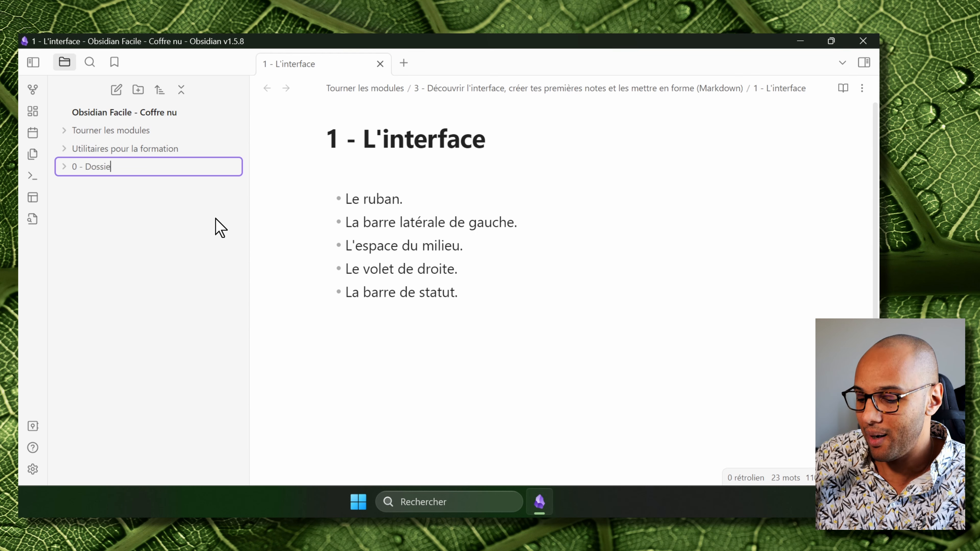
pyautogui.write('r principal')
pyautogui.press('Return')
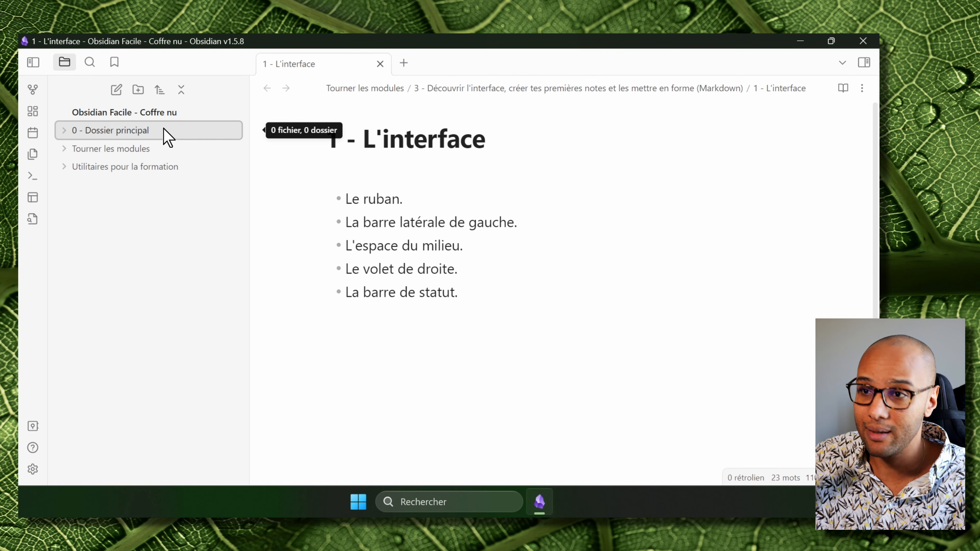
pyautogui.rightClick(141, 128)
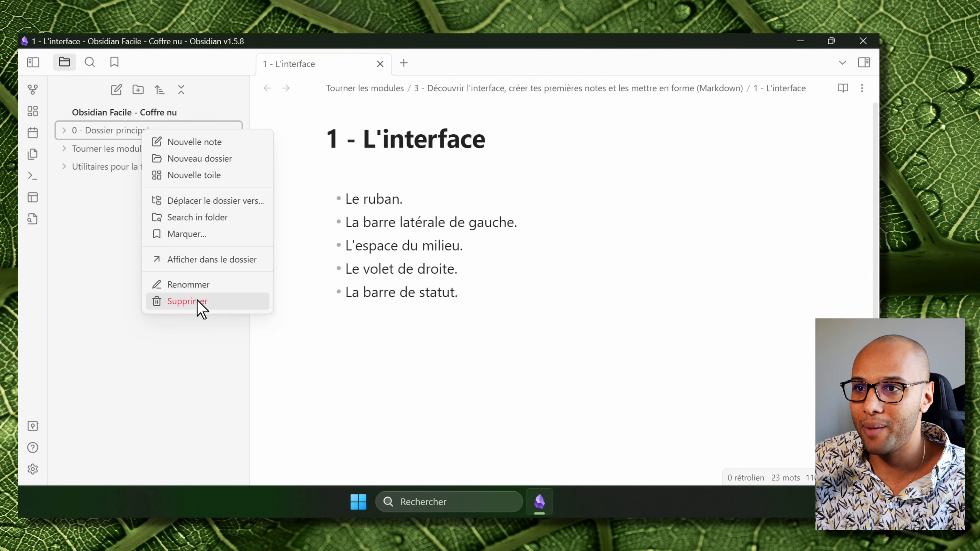
pyautogui.click(153, 155)
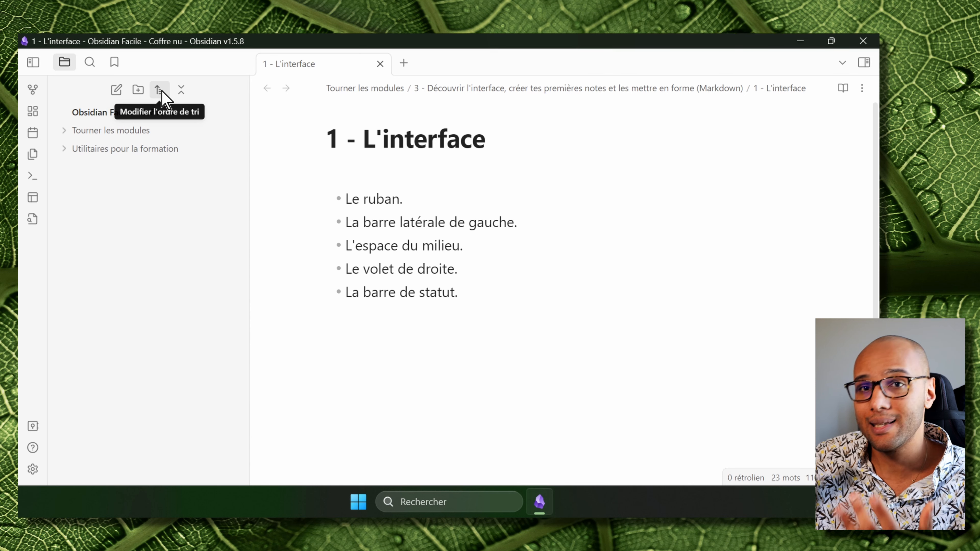
# Expand all folders and subfolders in the vault's file tree.
pyautogui.click(184, 94)
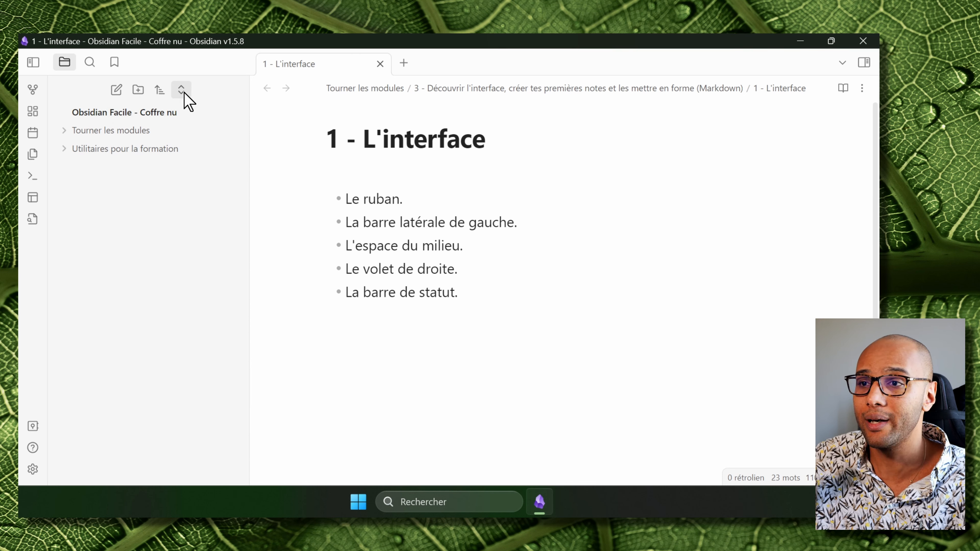
pyautogui.click(184, 91)
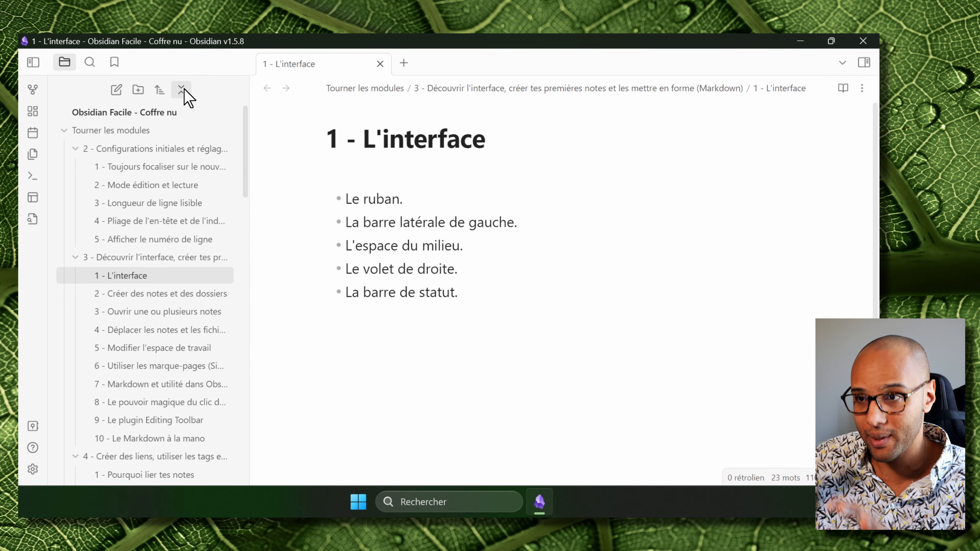
# Search the whole vault for "recette" and clear the search.
pyautogui.hotkey('ctrl', 'shift', 'f')
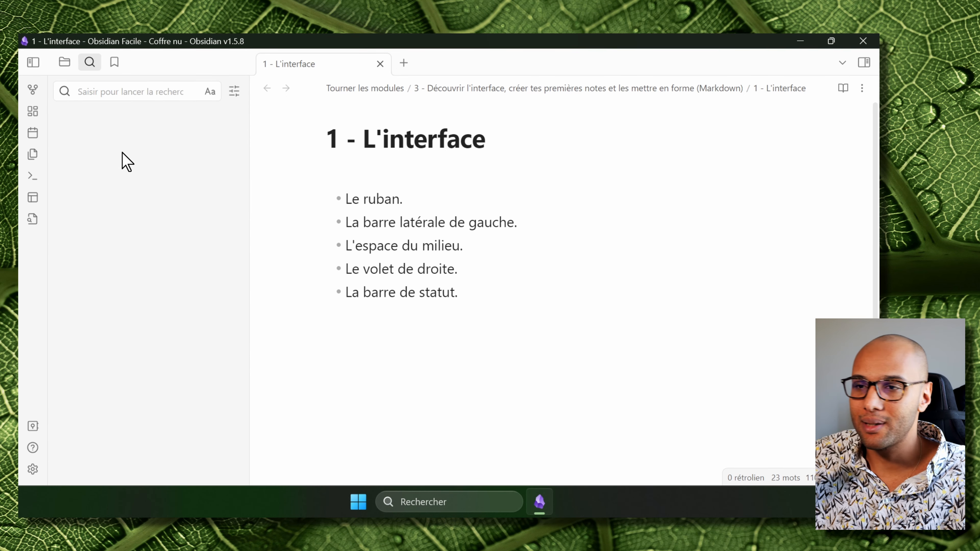
pyautogui.click(130, 95)
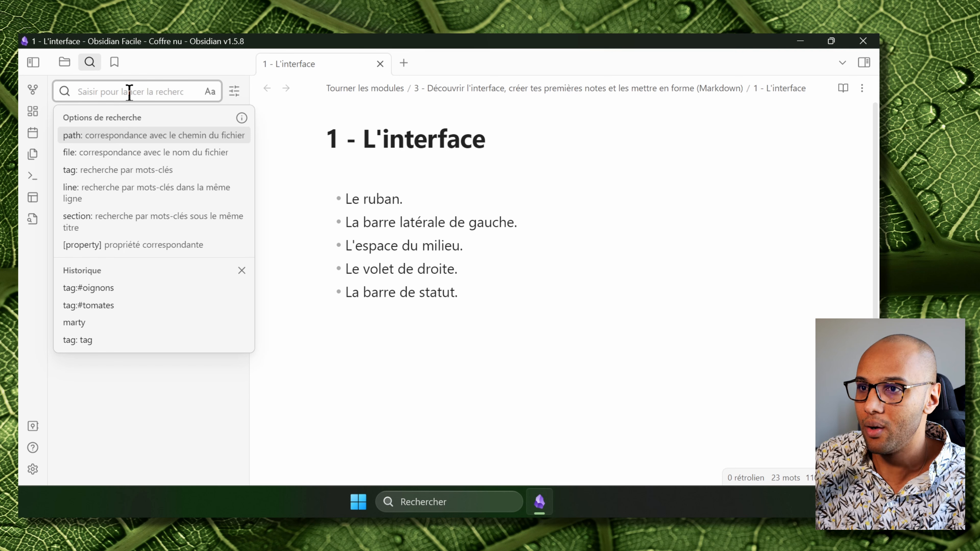
pyautogui.write('recette')
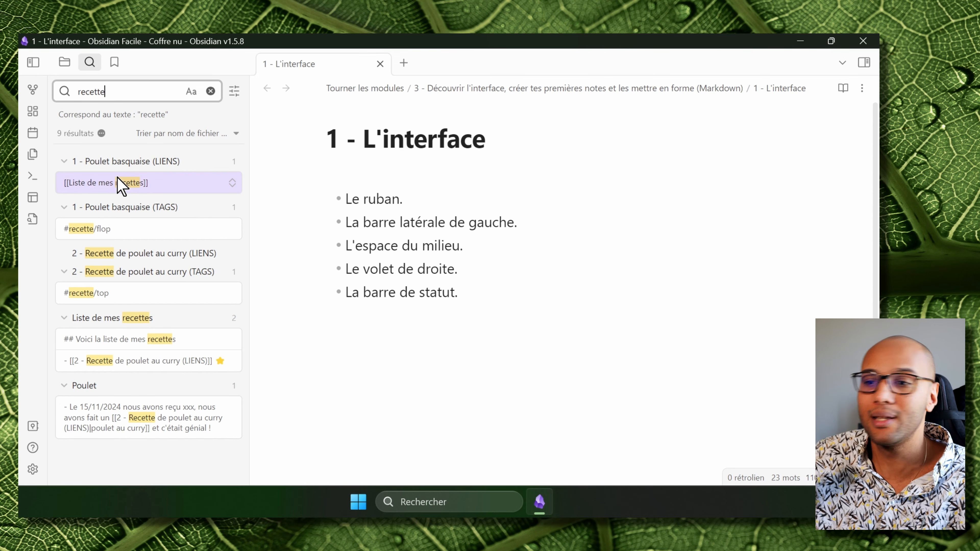
pyautogui.click(210, 91)
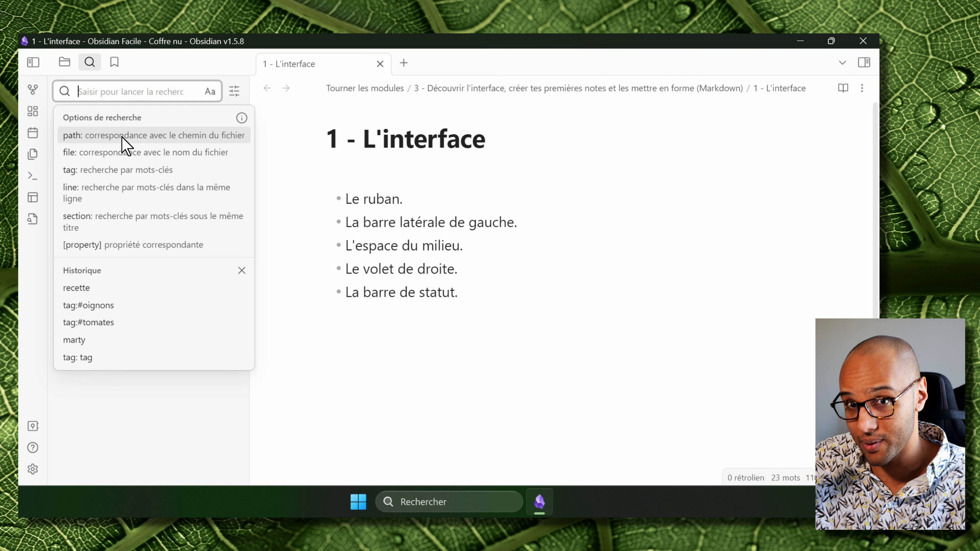
# Search the vault by path for the "Tourner les modules" folder and clear the search.
pyautogui.click(110, 135)
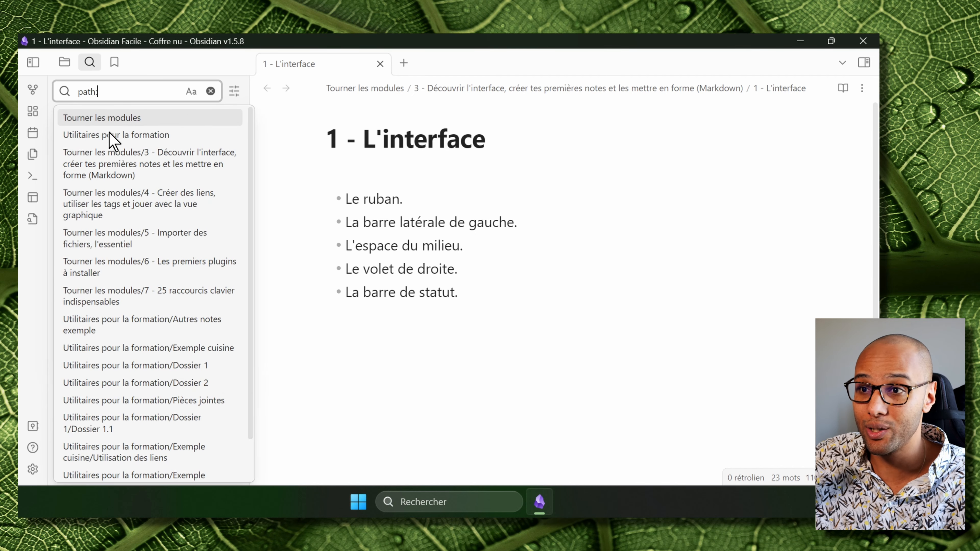
pyautogui.click(134, 118)
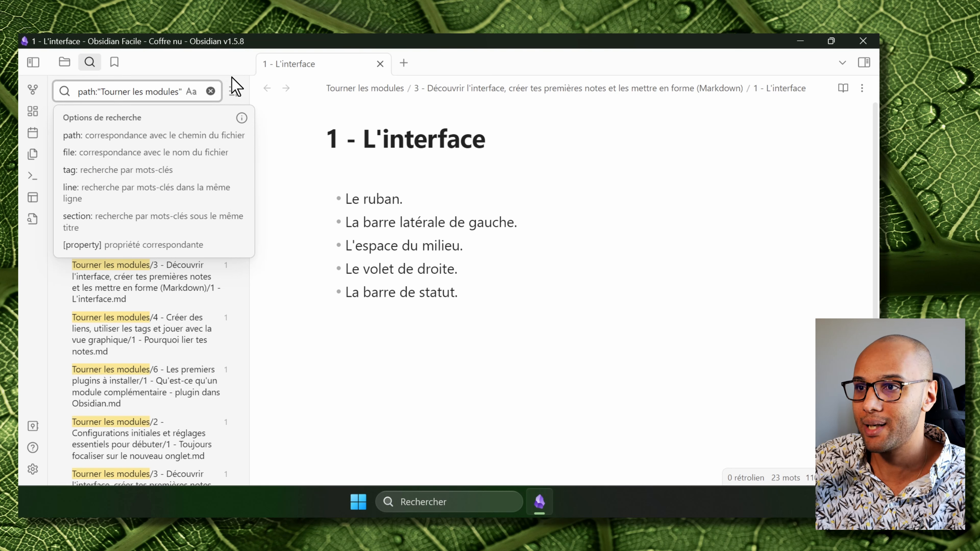
pyautogui.click(210, 91)
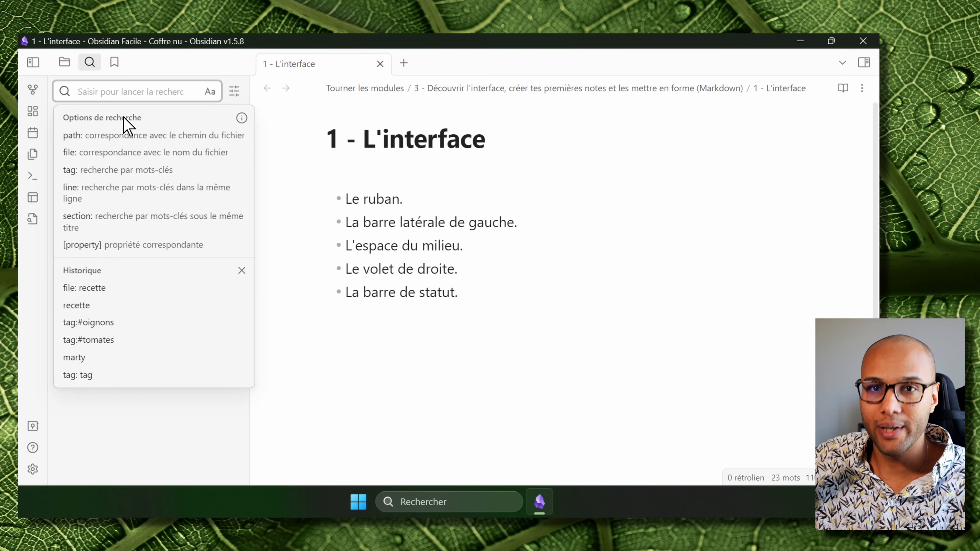
# Search the file names only for "recette" using the file: option and clear the search.
pyautogui.click(128, 151)
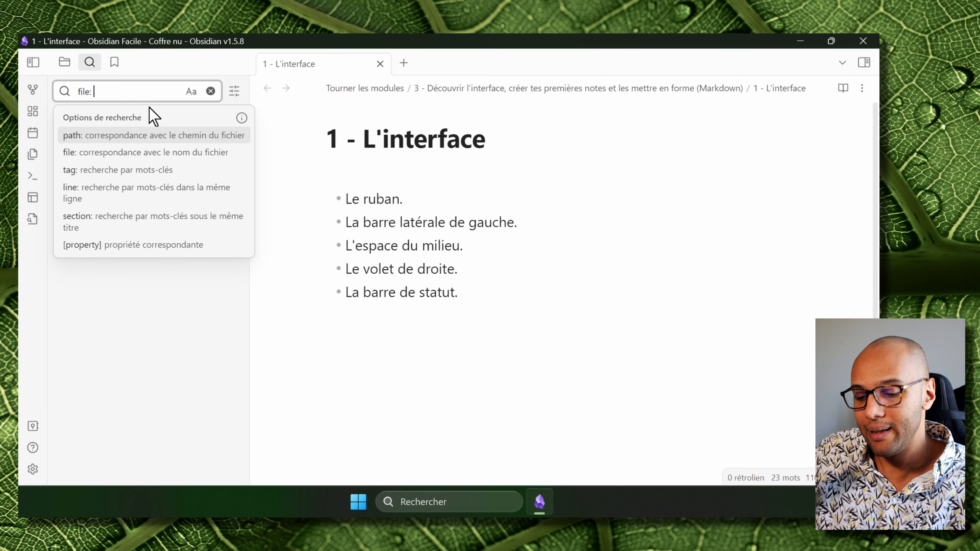
pyautogui.write('recette')
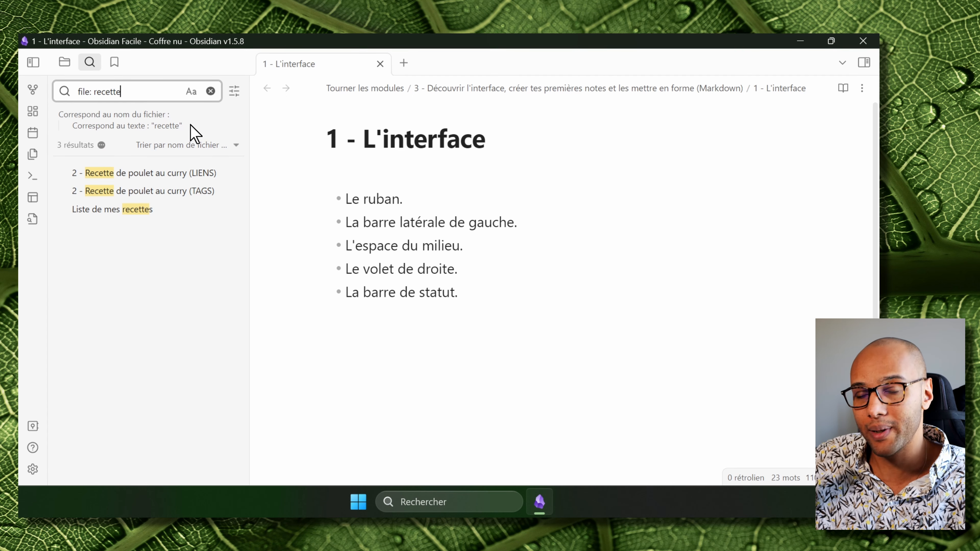
pyautogui.click(211, 91)
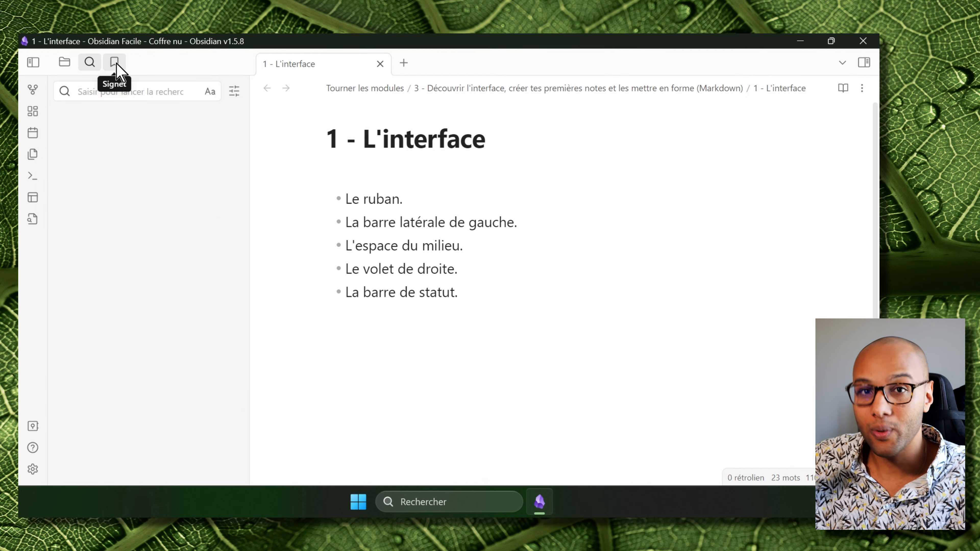
# Display the vault's bookmarks in the sidebar.
pyautogui.click(115, 63)
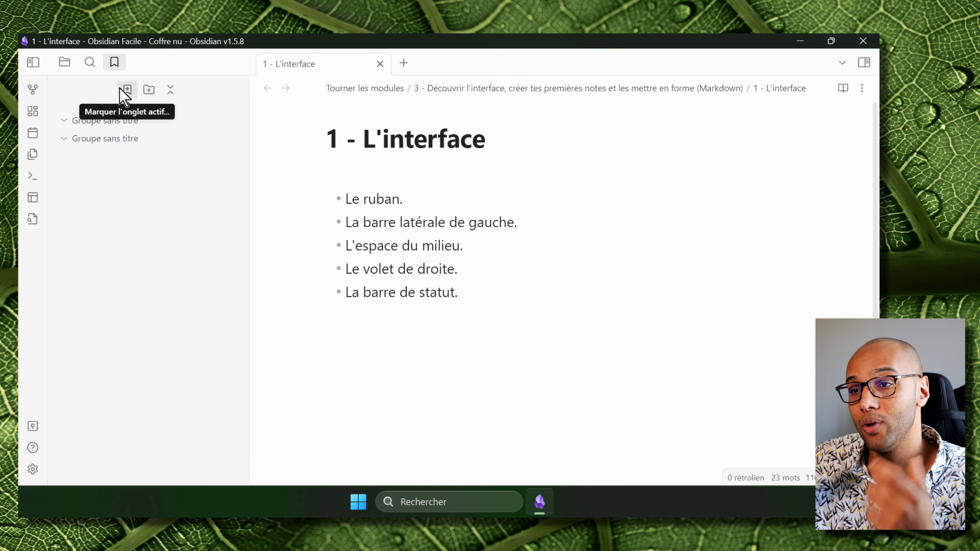
# Switch the left sidebar back to the file explorer and collapse the sidebar.
pyautogui.click(64, 62)
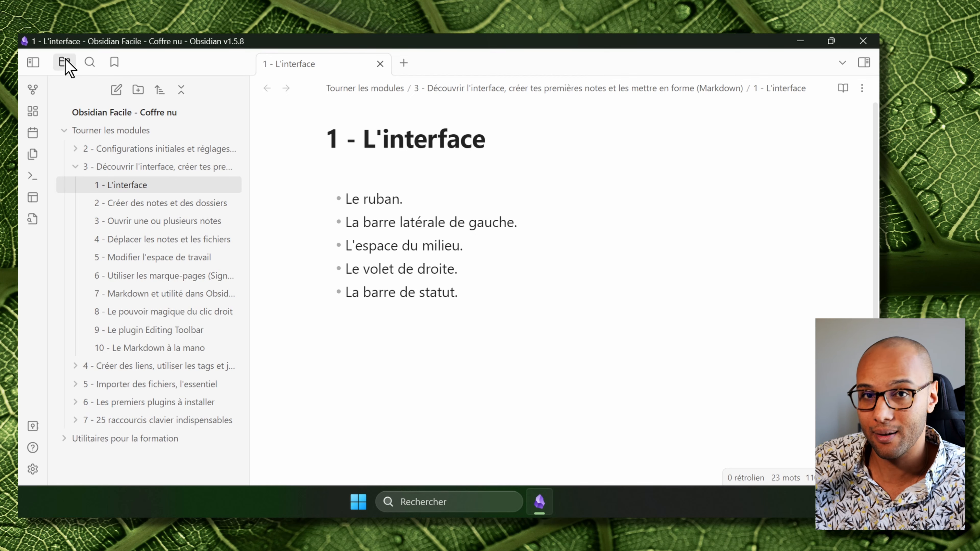
pyautogui.click(64, 61)
pyautogui.click(434, 253)
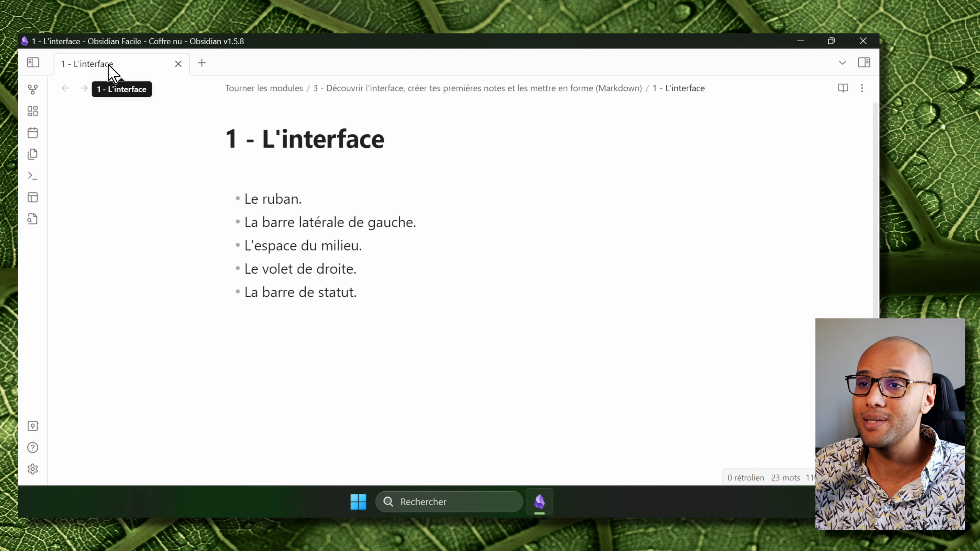
pyautogui.press('ctrl')
pyautogui.press('ctrl')
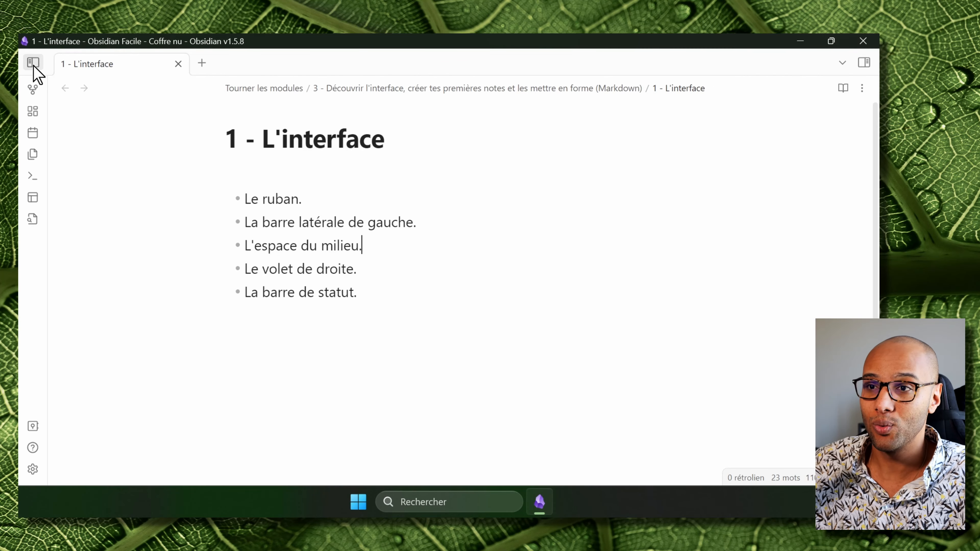
# Expand the left and right sidebars, then collapse both again.
pyautogui.click(33, 63)
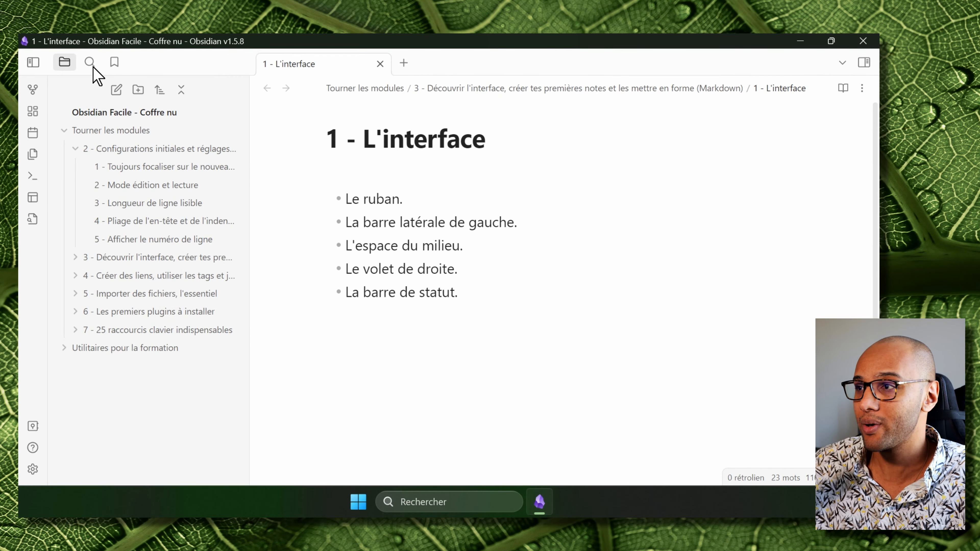
pyautogui.click(864, 62)
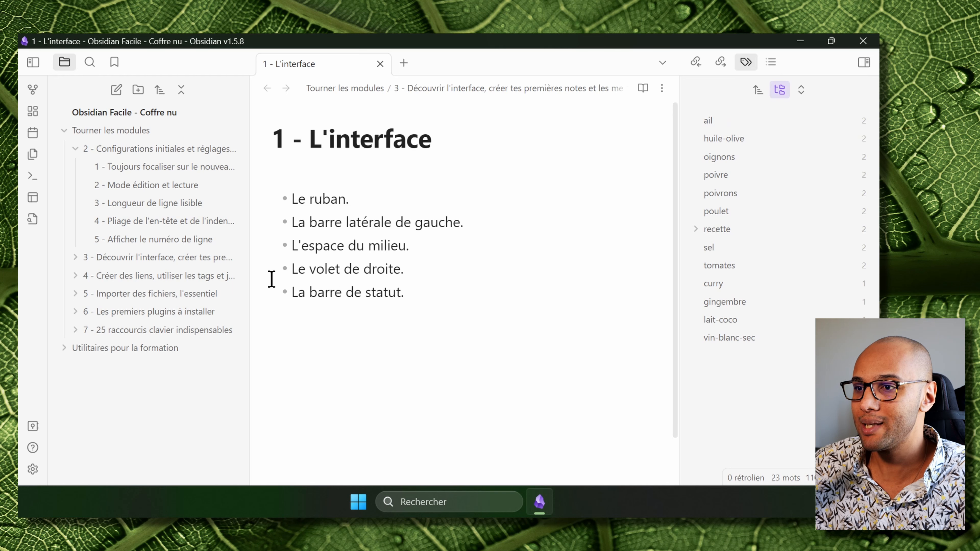
pyautogui.click(34, 62)
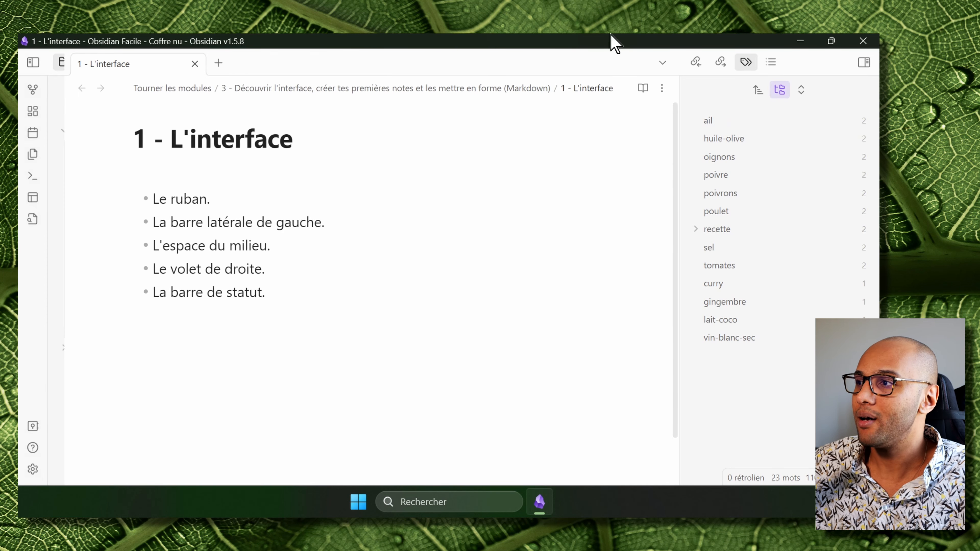
pyautogui.click(863, 62)
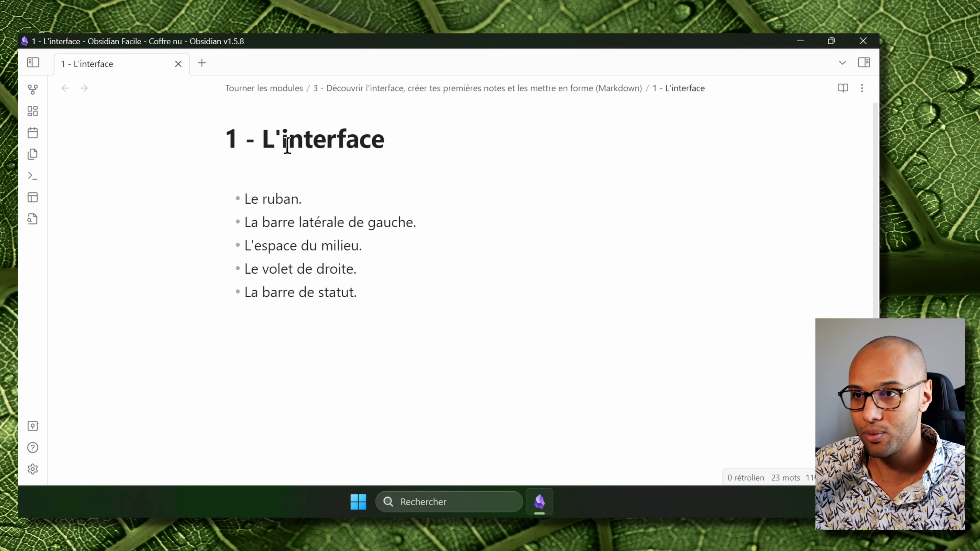
# Close the "1 - L'interface" tab and open the note "1 - Toujours focaliser sur le nouveau onglet" from the file explorer.
pyautogui.click(178, 64)
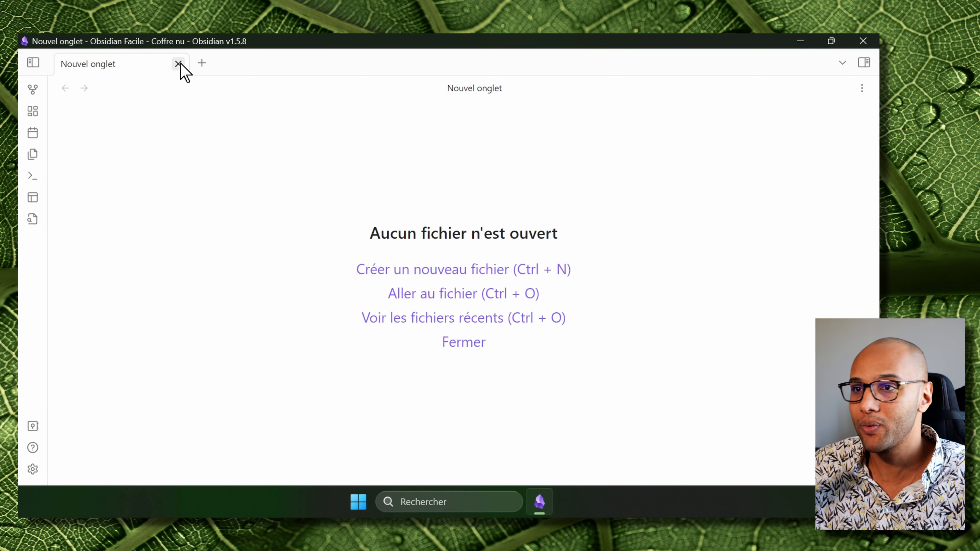
pyautogui.click(33, 62)
pyautogui.click(152, 170)
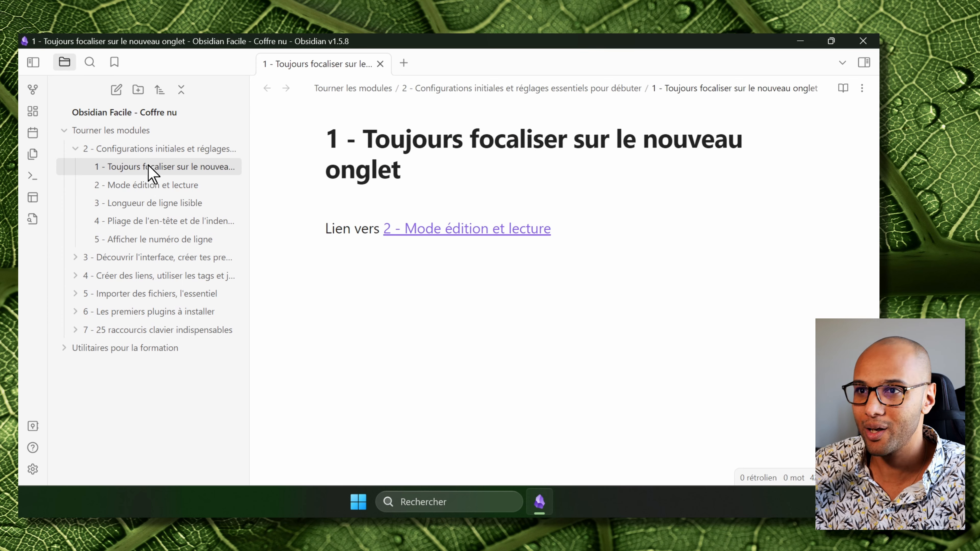
pyautogui.click(33, 62)
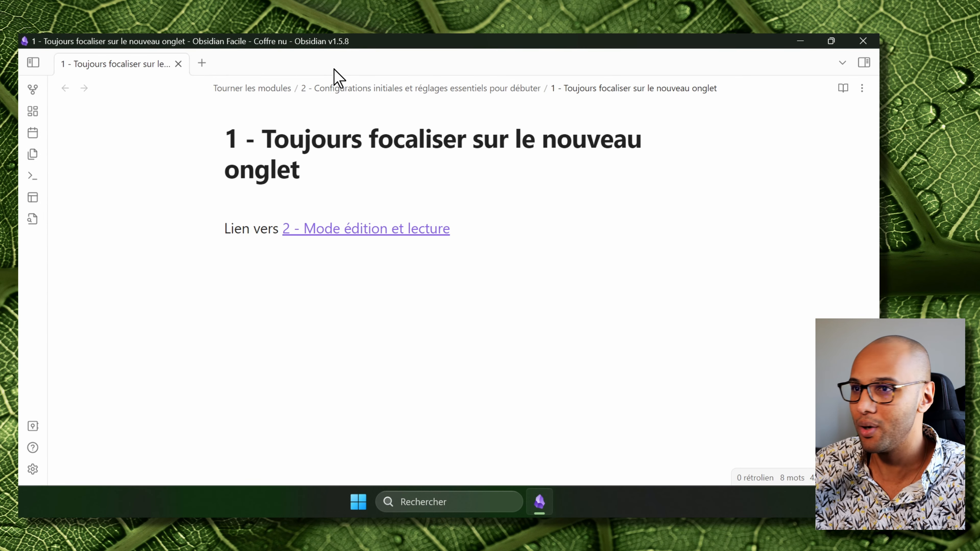
# Open an empty new tab and close it again.
pyautogui.click(201, 63)
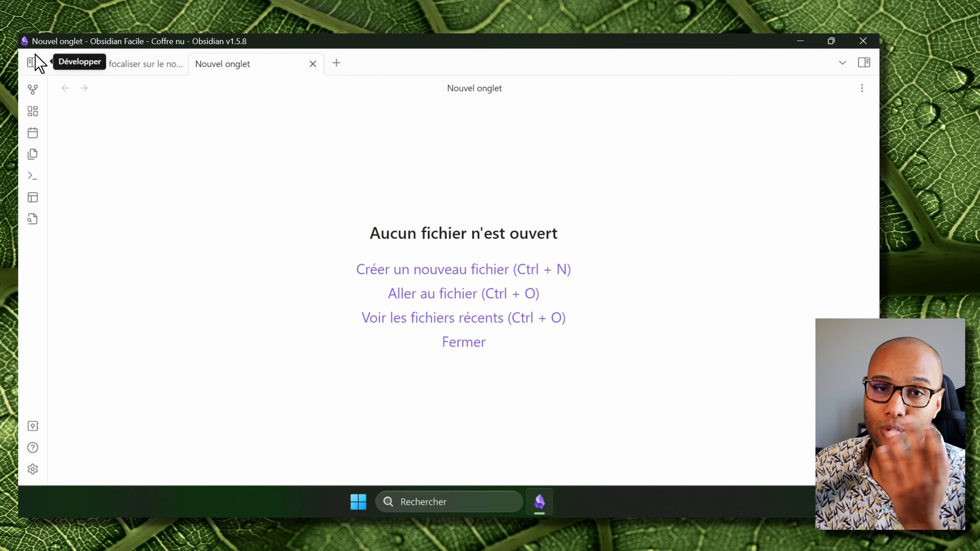
pyautogui.click(316, 69)
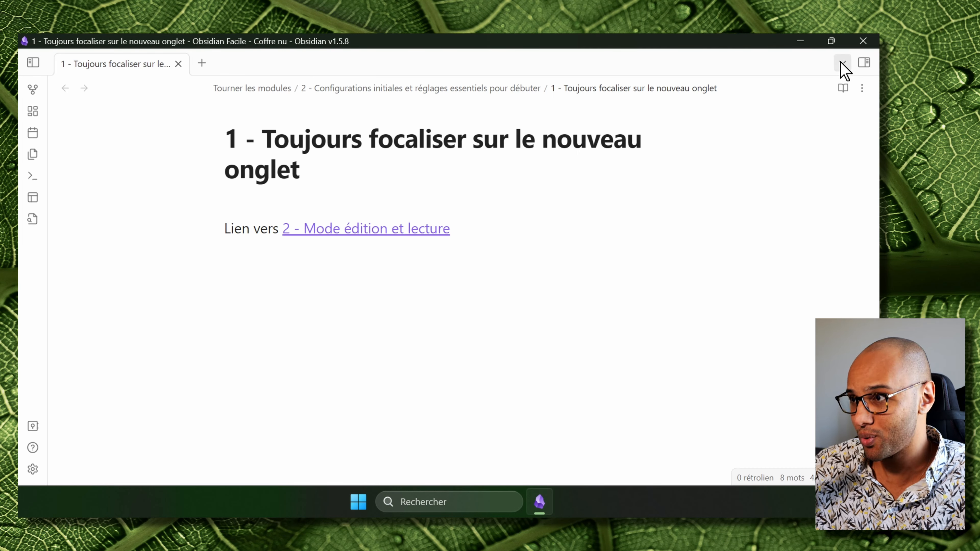
# Stack the tabs and open the note "2 - Mode édition et lecture" in an additional tab.
pyautogui.click(841, 64)
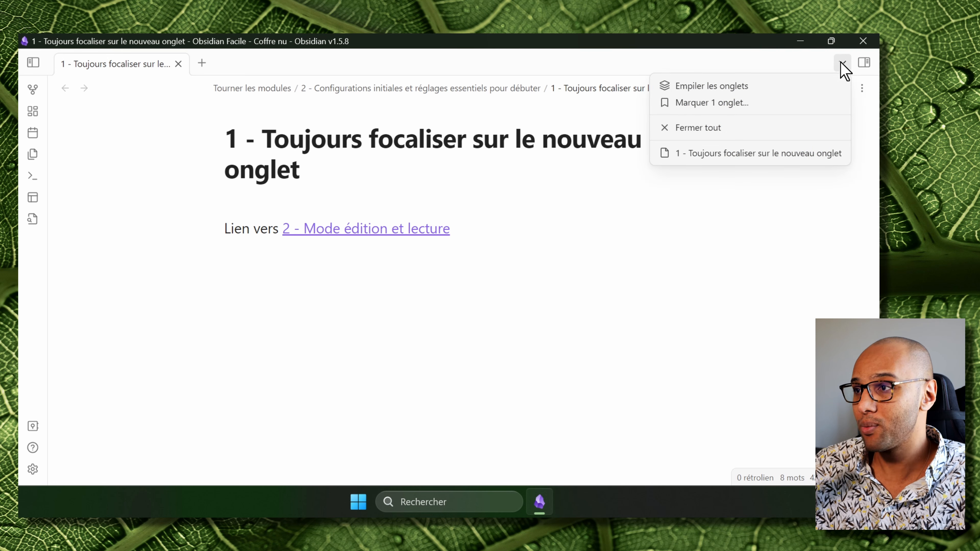
pyautogui.click(791, 86)
pyautogui.click(33, 62)
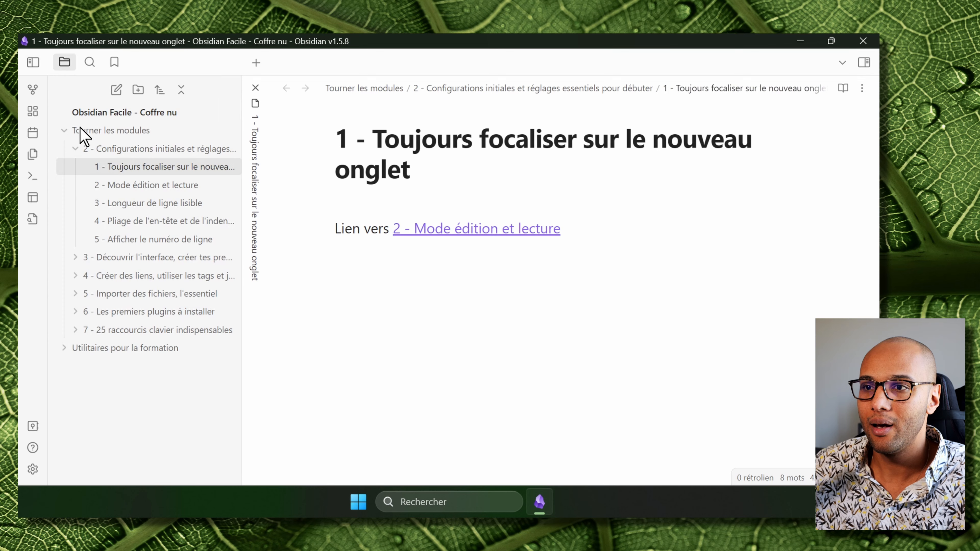
pyautogui.keyDown('ctrl'); pyautogui.click(122, 186); pyautogui.keyUp('ctrl')
pyautogui.click(33, 62)
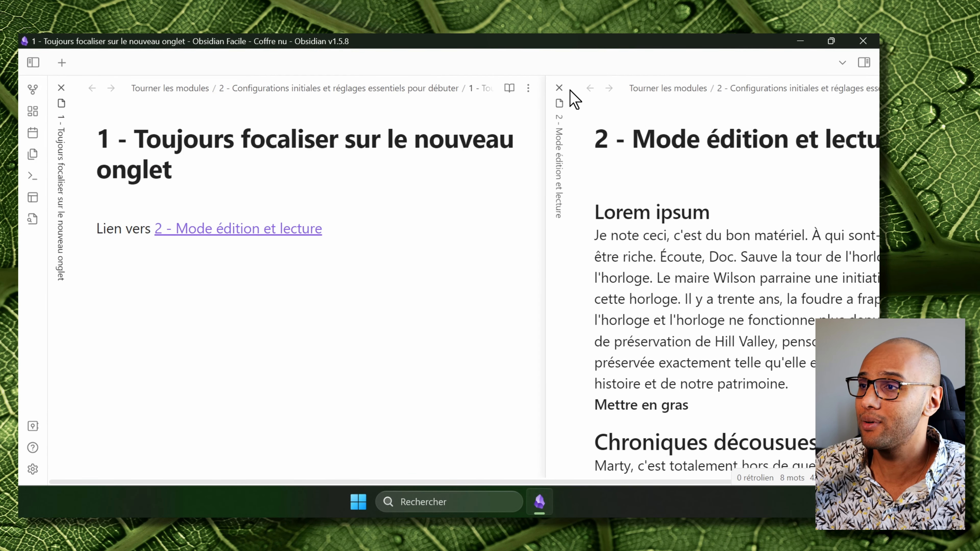
# Close the "2 - Mode édition et lecture" tab and unstack the tabs.
pyautogui.click(560, 88)
pyautogui.click(842, 62)
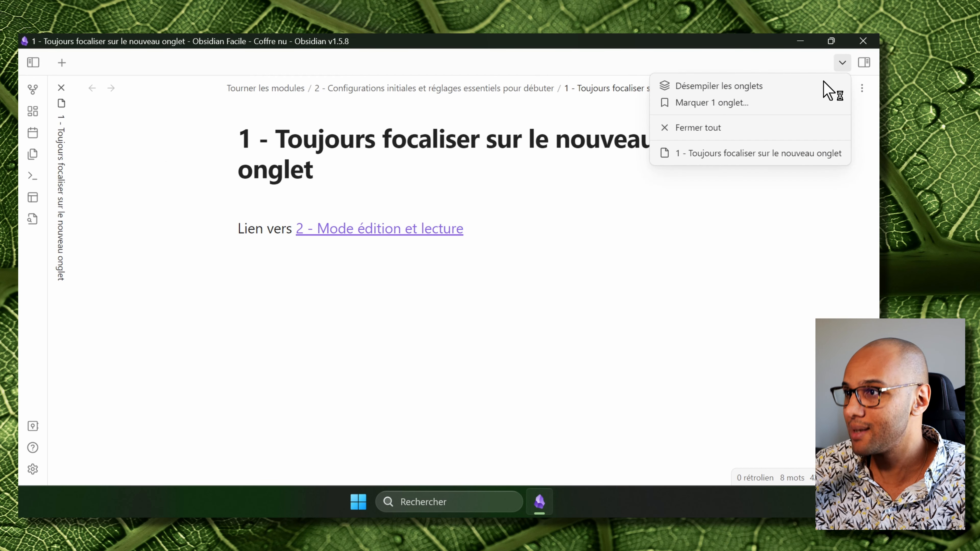
pyautogui.click(784, 84)
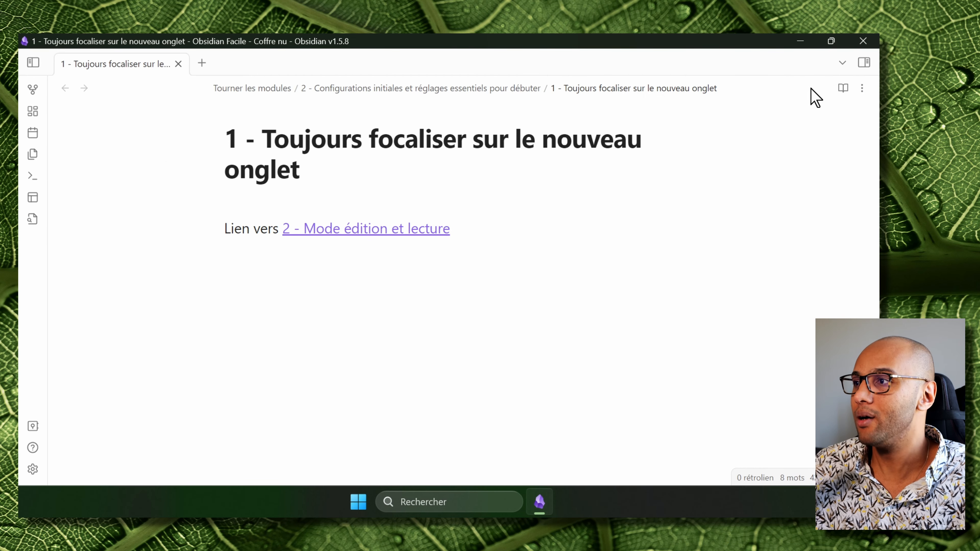
pyautogui.click(842, 63)
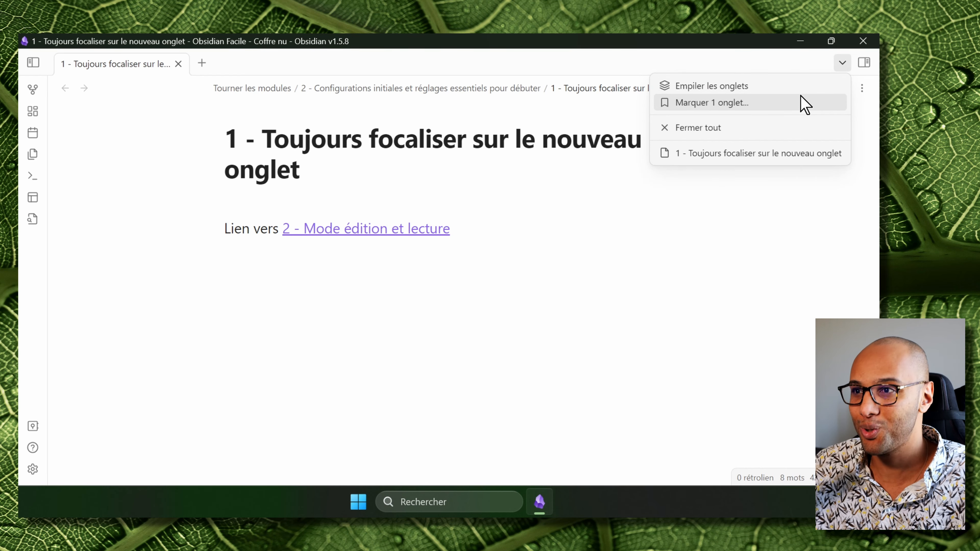
pyautogui.click(572, 140)
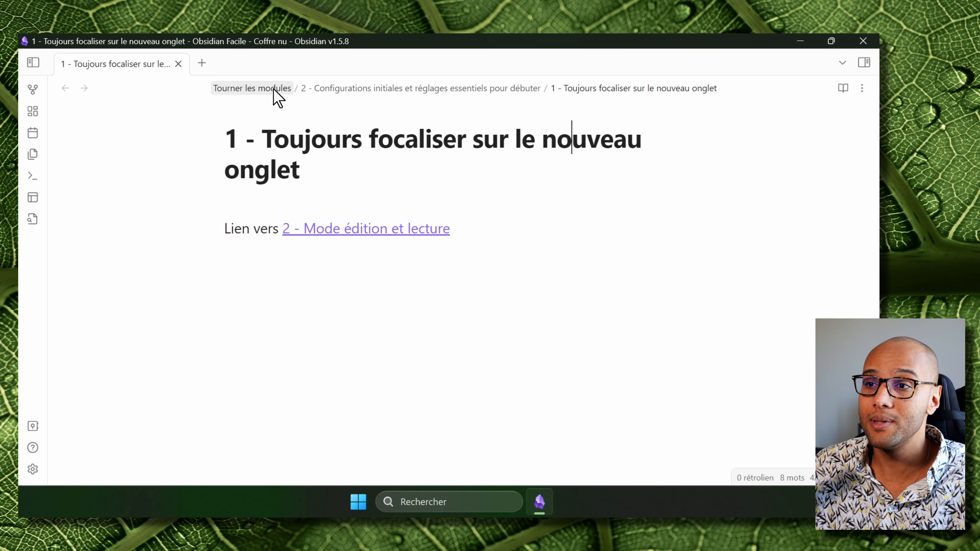
# Reveal the "Tourner les modules" folder in the file explorer from the note's path.
pyautogui.click(258, 89)
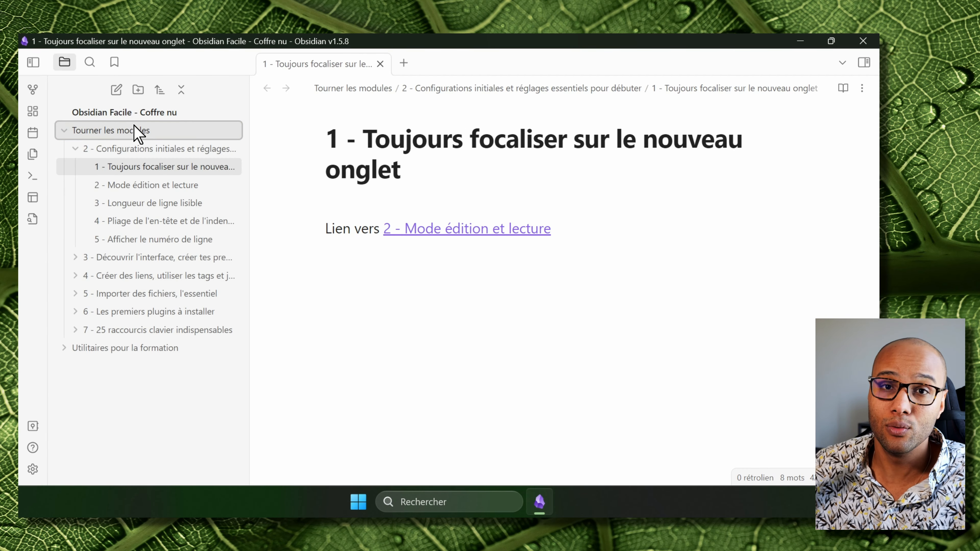
pyautogui.click(469, 91)
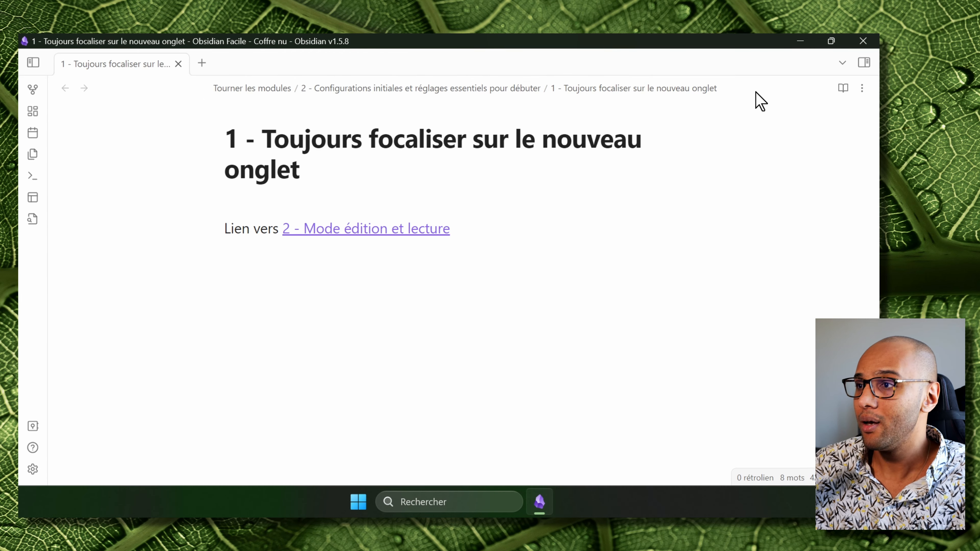
# Rename the open note by adding "Modification" to the end of its name in the path header.
pyautogui.click(666, 85)
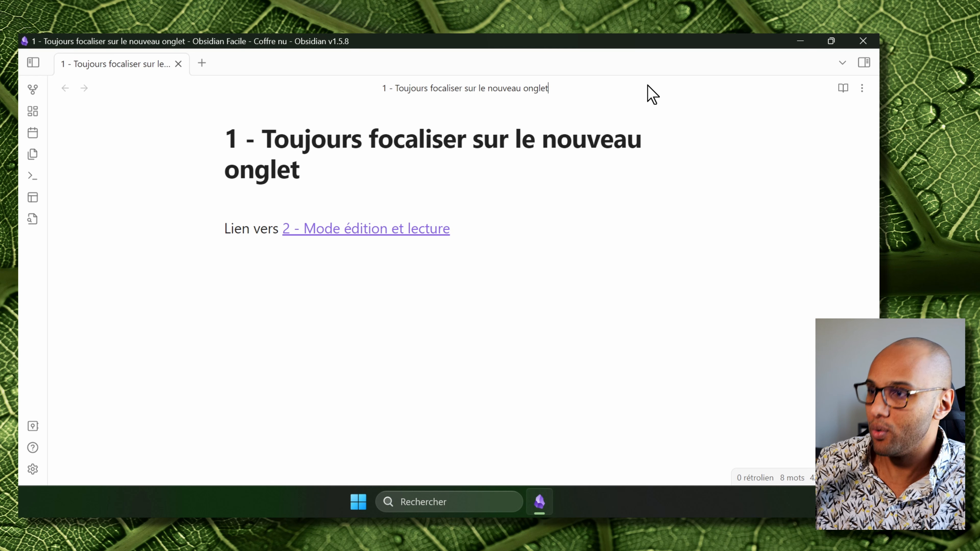
pyautogui.write('Modification')
pyautogui.press('Return')
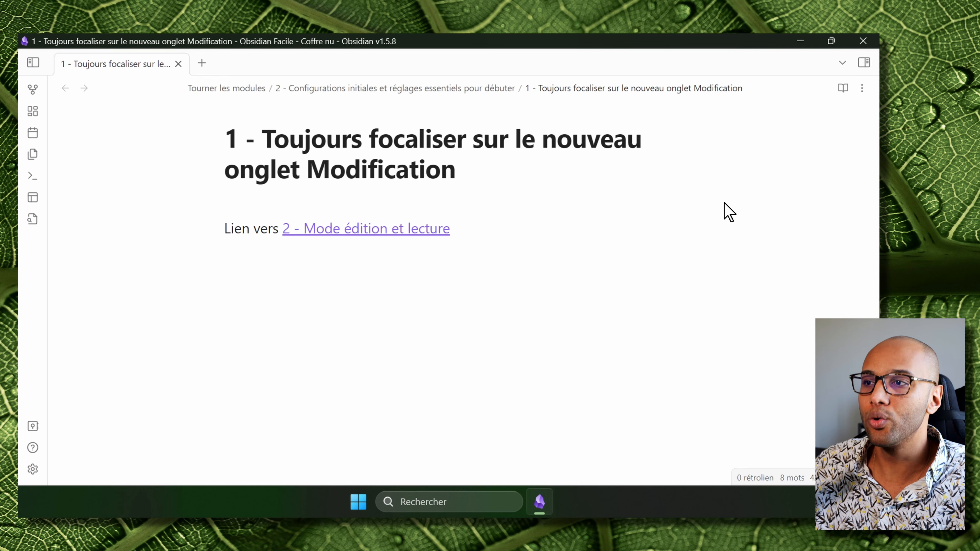
# Show the file explorer and make the left sidebar slightly narrower.
pyautogui.click(34, 62)
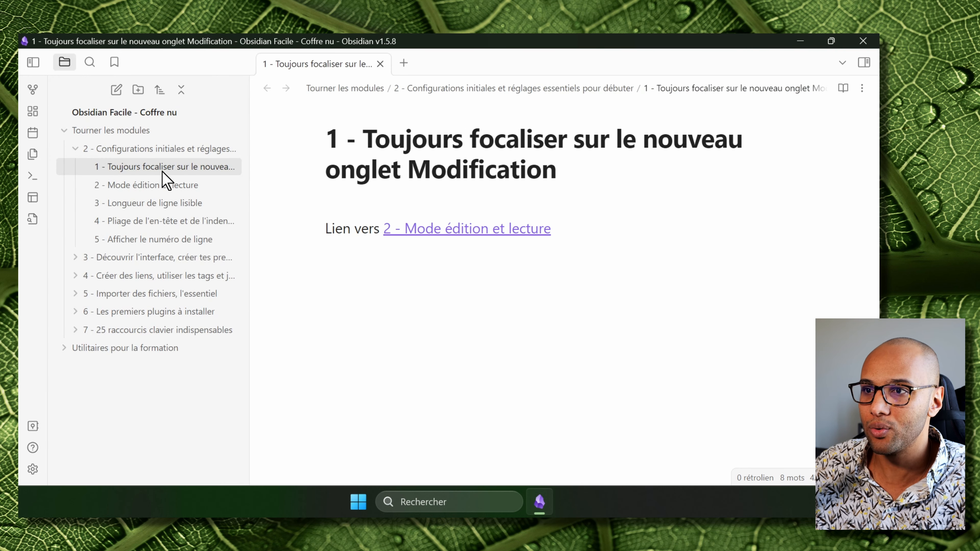
pyautogui.moveTo(249, 166); pyautogui.dragTo(219, 191)
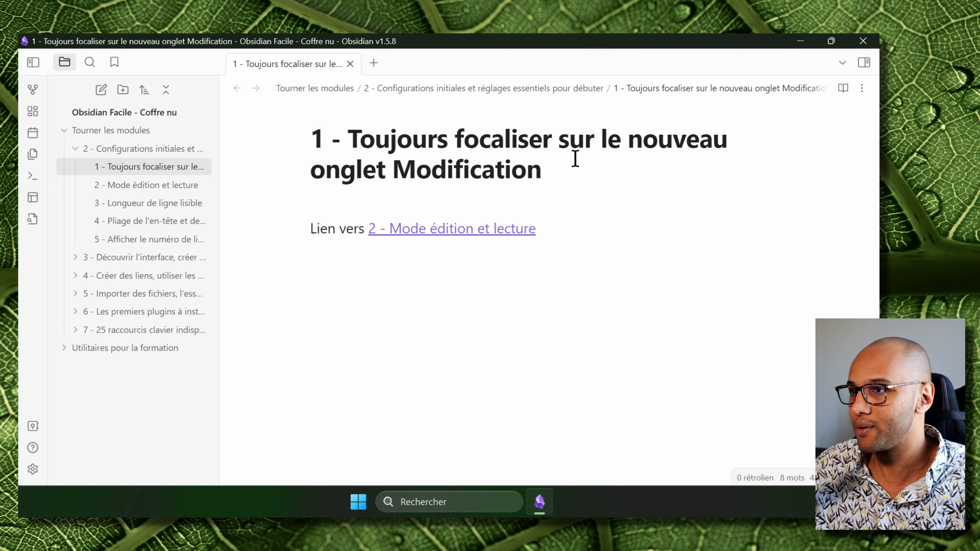
# Remove "Modification" from the end of the note's title and collapse the left sidebar.
pyautogui.moveTo(386, 170); pyautogui.dragTo(713, 180)
pyautogui.press('BackSpace')
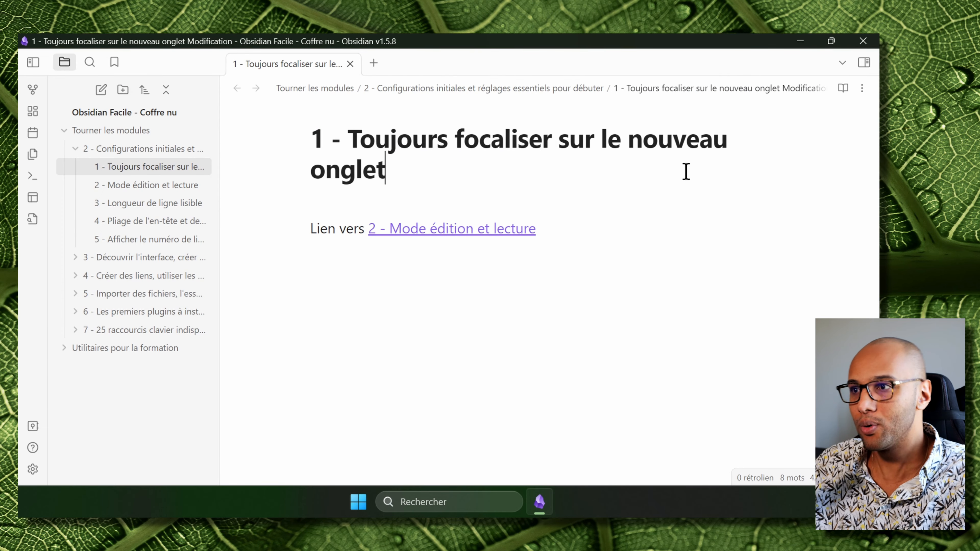
pyautogui.click(567, 235)
pyautogui.click(33, 63)
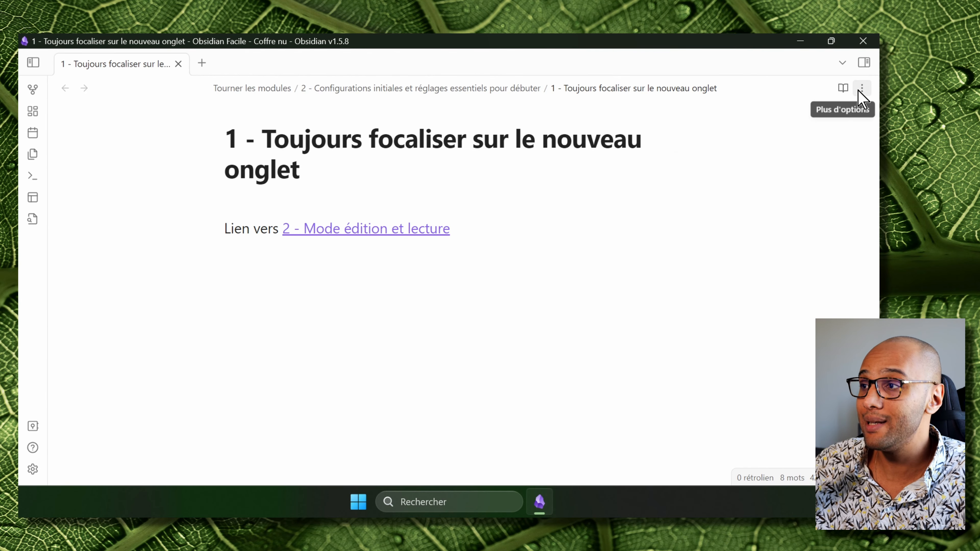
# Preview the note in reading view, return it to editing view and open its additional options.
pyautogui.click(843, 87)
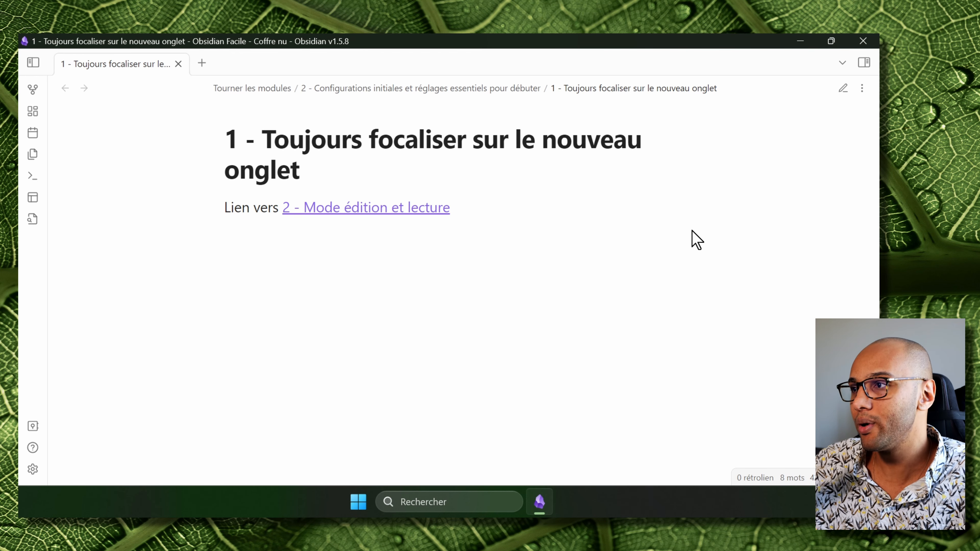
pyautogui.click(842, 87)
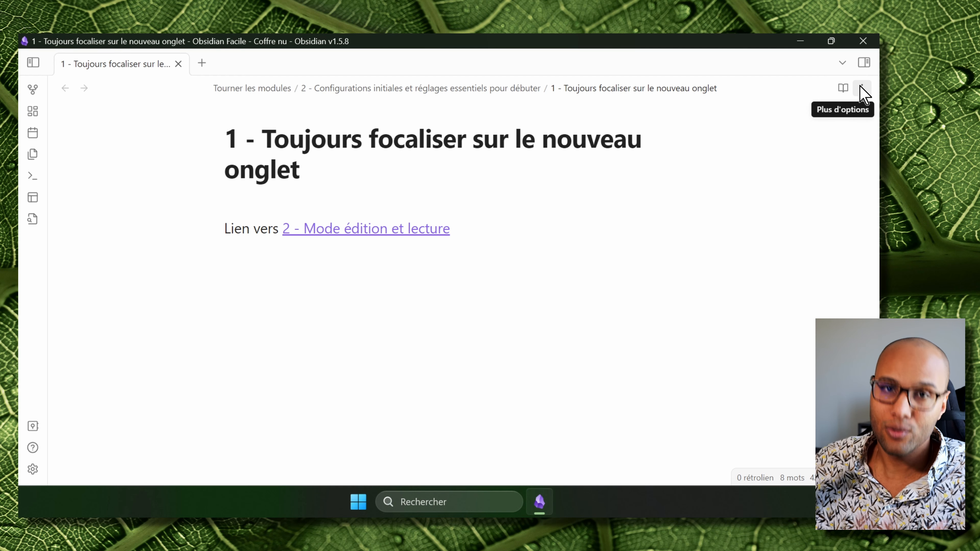
pyautogui.click(862, 93)
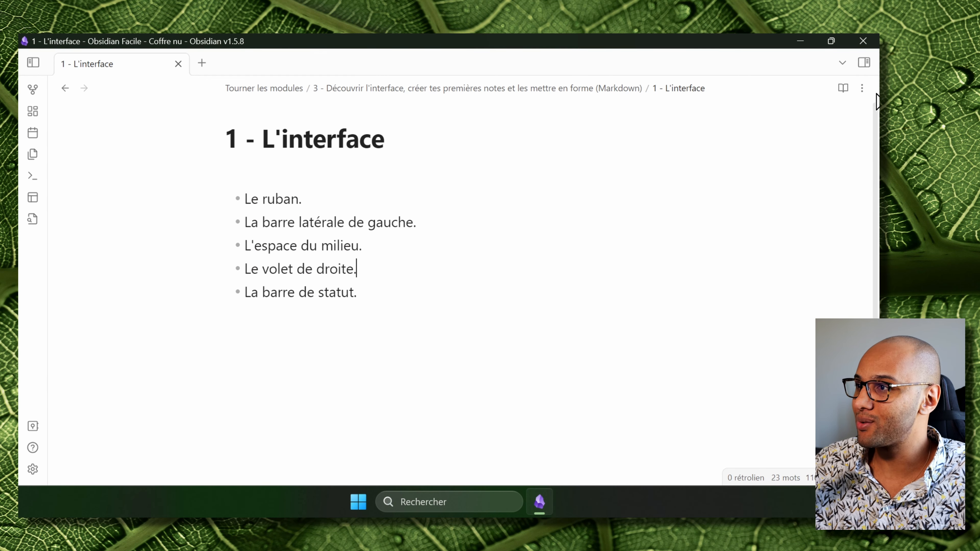
# Show the right sidebar and view the backlinks and outgoing links of the "1 - L'interface" note.
pyautogui.click(863, 62)
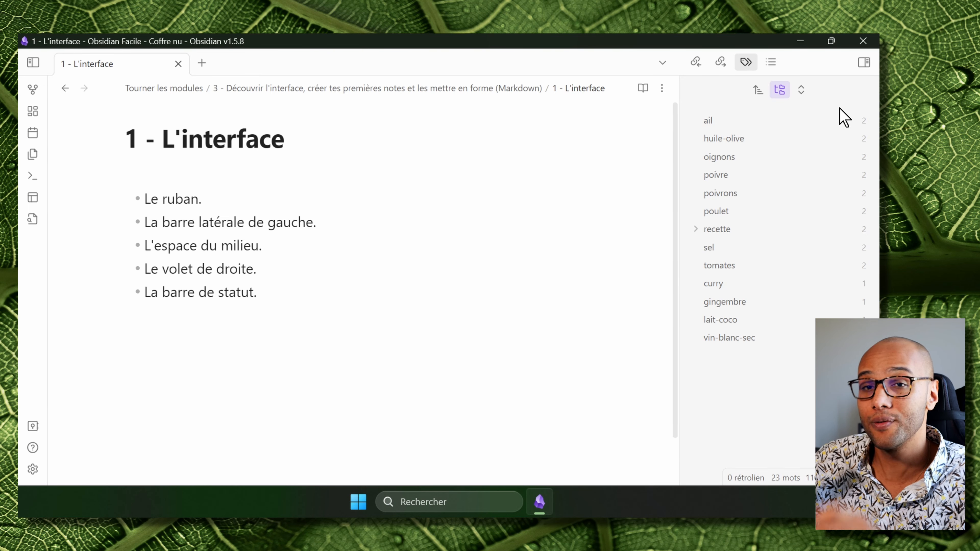
pyautogui.click(866, 62)
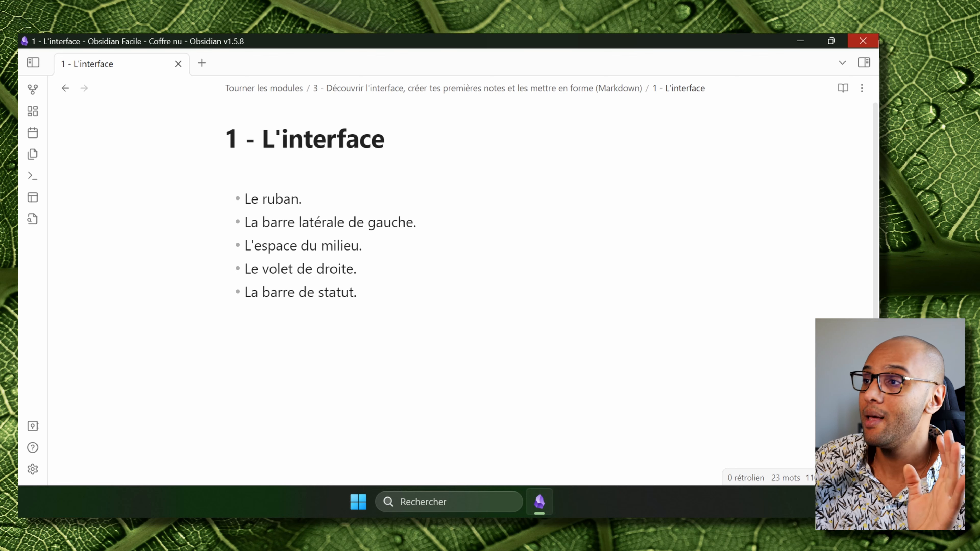
pyautogui.click(864, 63)
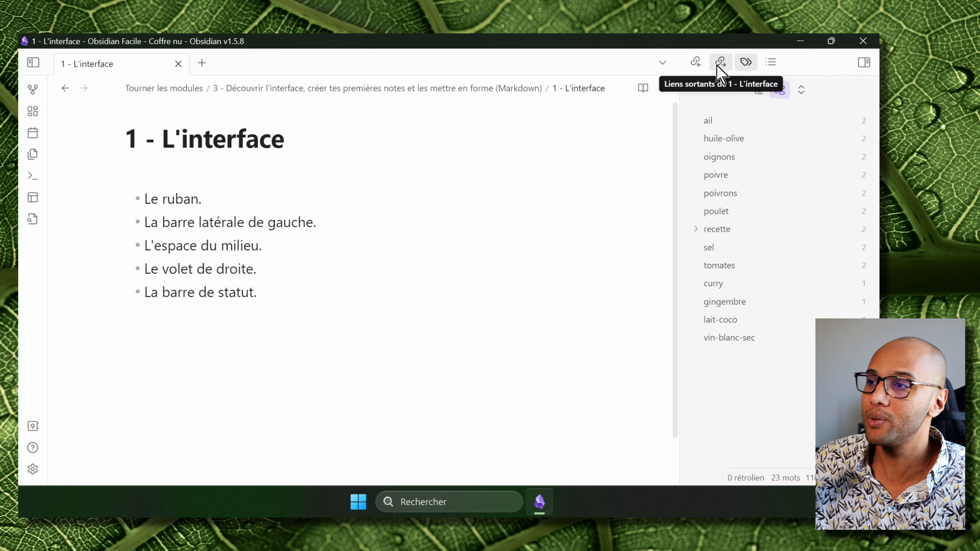
pyautogui.click(696, 63)
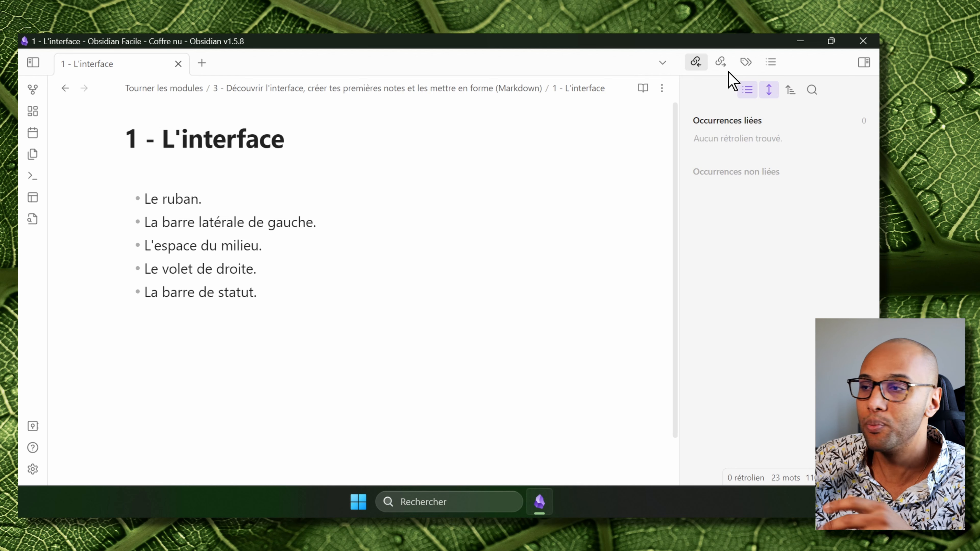
pyautogui.click(721, 63)
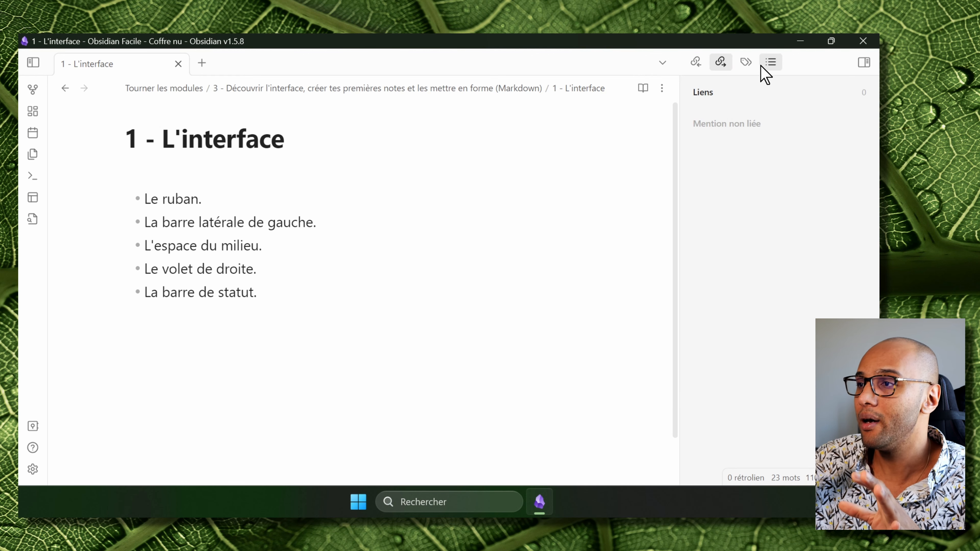
# View the vault's tags in the right sidebar and collapse that sidebar.
pyautogui.click(746, 63)
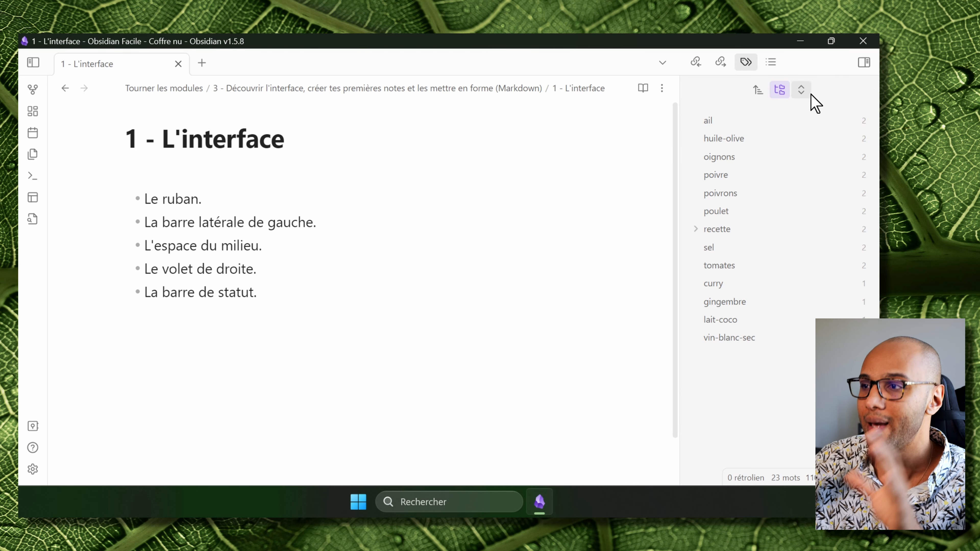
pyautogui.click(864, 62)
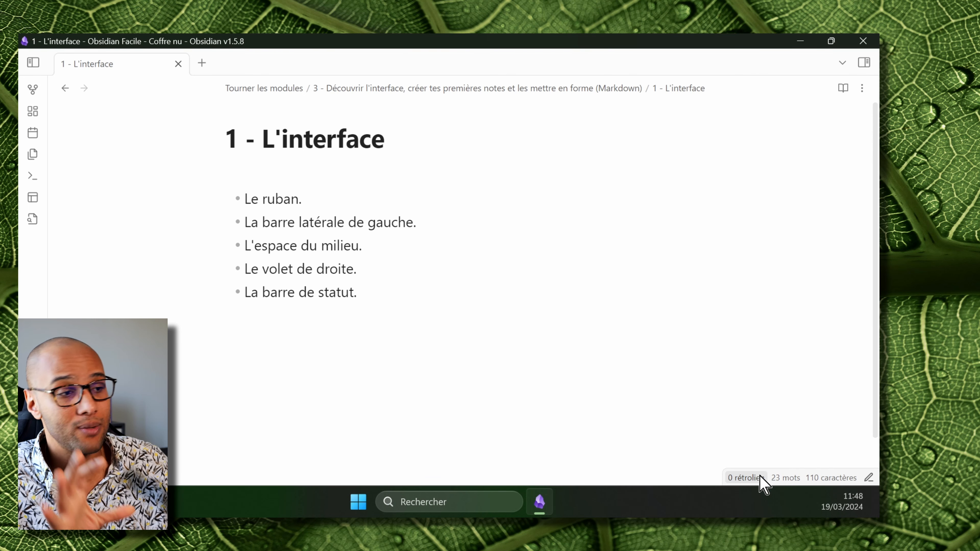
# Highlight the note's last three list items, clear the selection, and view the available view modes without changing the current one.
pyautogui.moveTo(452, 309); pyautogui.dragTo(241, 236)
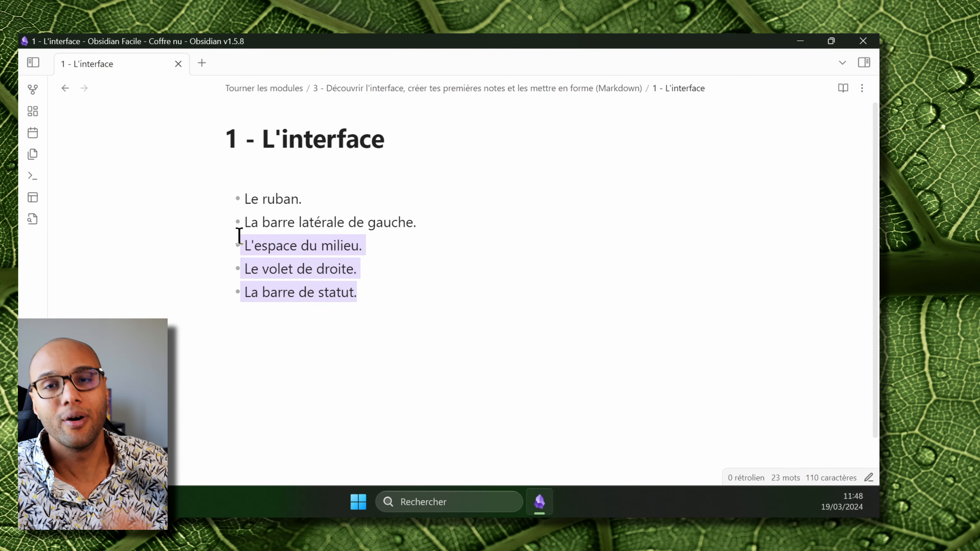
pyautogui.click(455, 312)
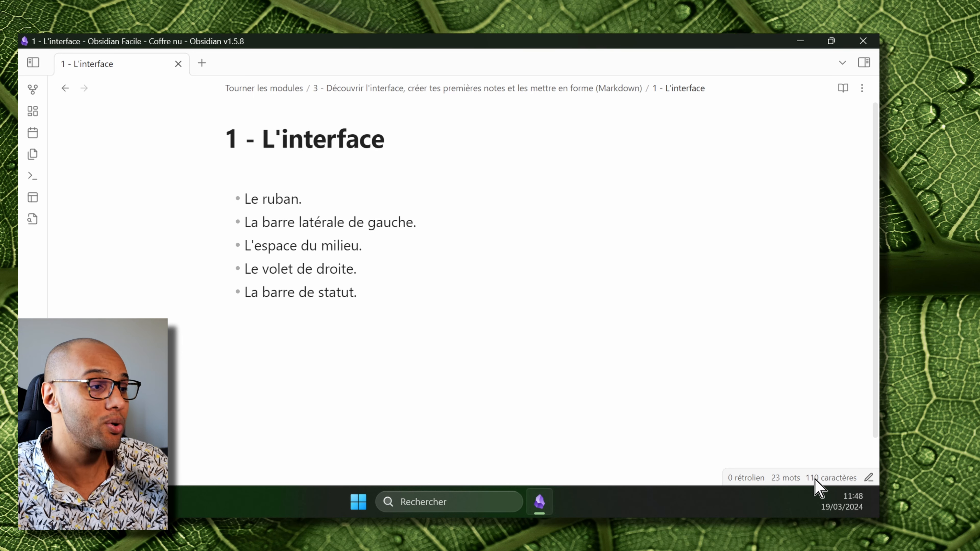
pyautogui.click(869, 478)
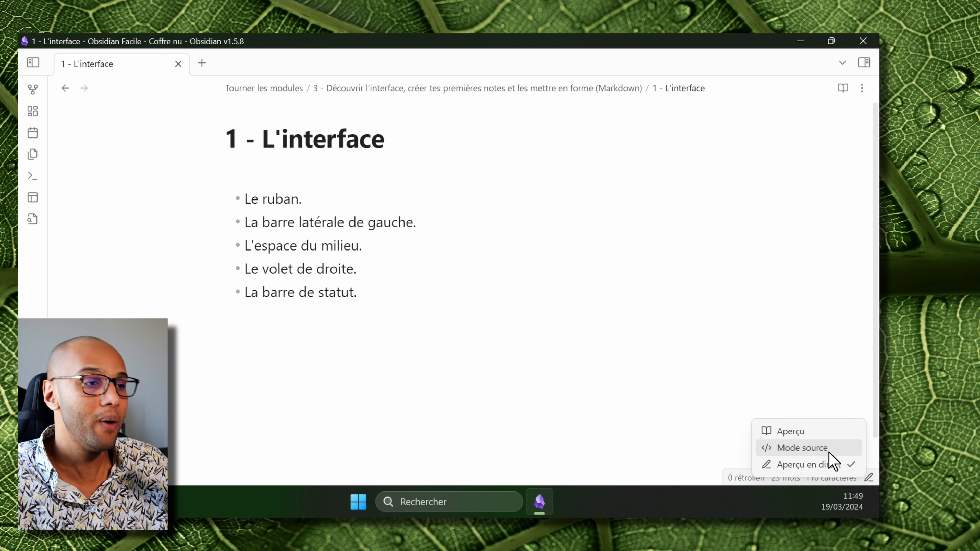
pyautogui.click(611, 382)
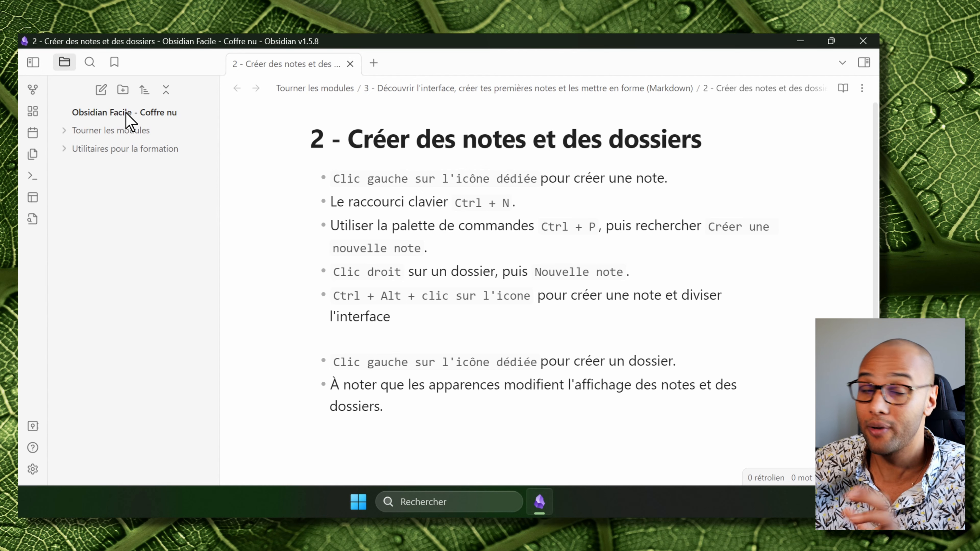
# Create a new note at the vault root titled "Donner le nom de ma nouvelle note".
pyautogui.moveTo(129, 121)
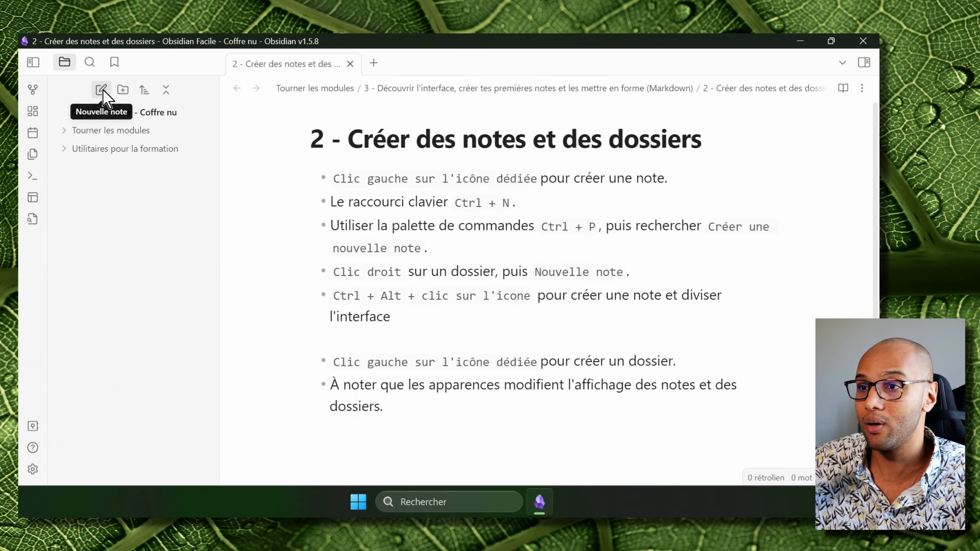
pyautogui.click(102, 91)
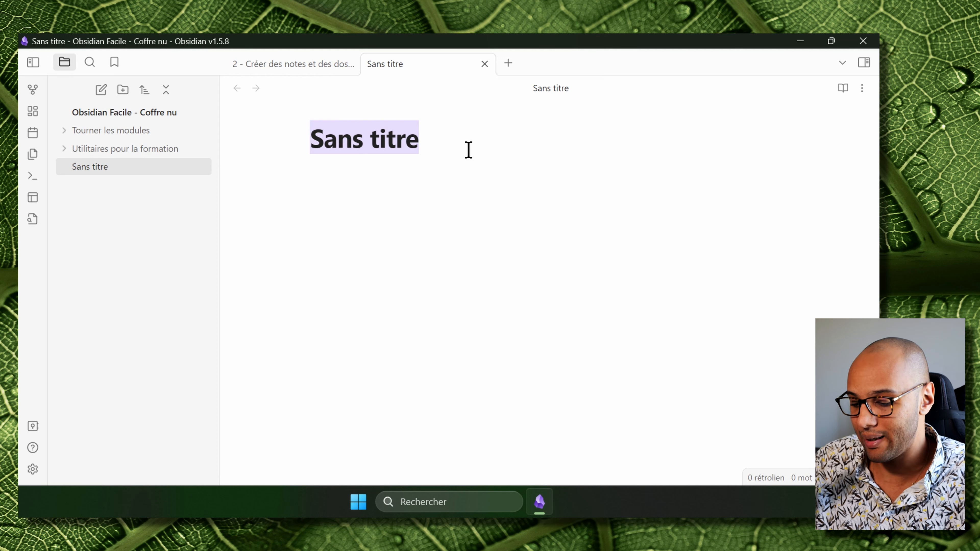
pyautogui.write('Donner l')
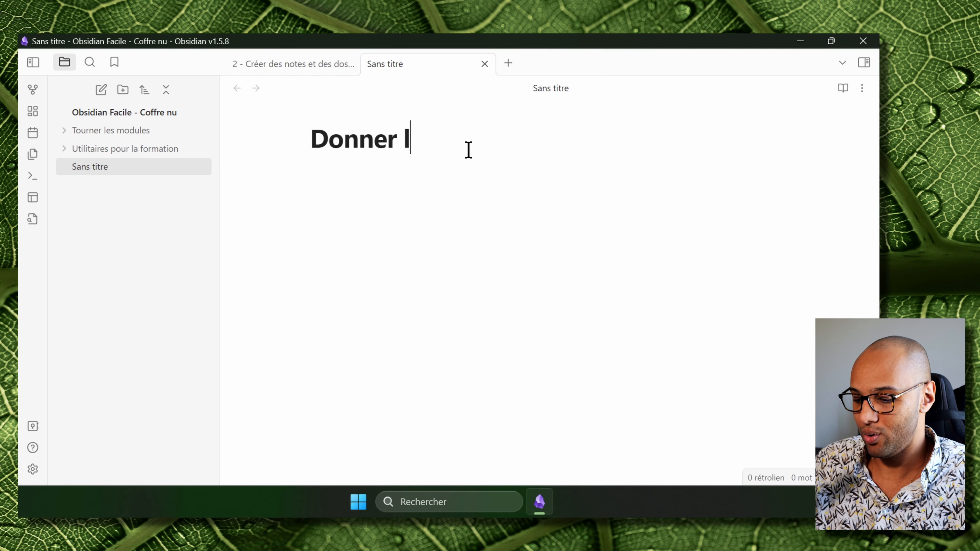
pyautogui.write('e nom de ma nouvelle note')
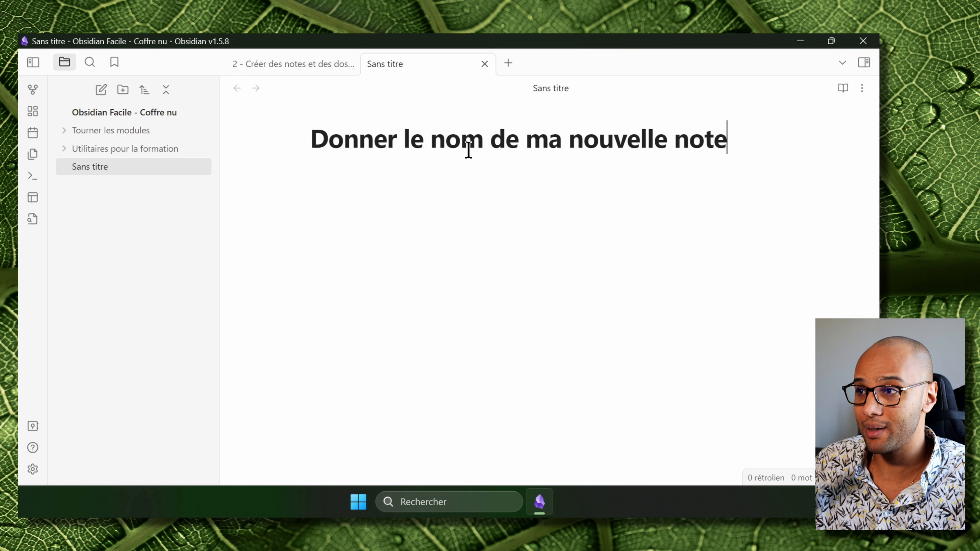
pyautogui.press('Return')
# Write "Contenu de ma note" in the new note's body and close its tab.
pyautogui.write('Contenu de')
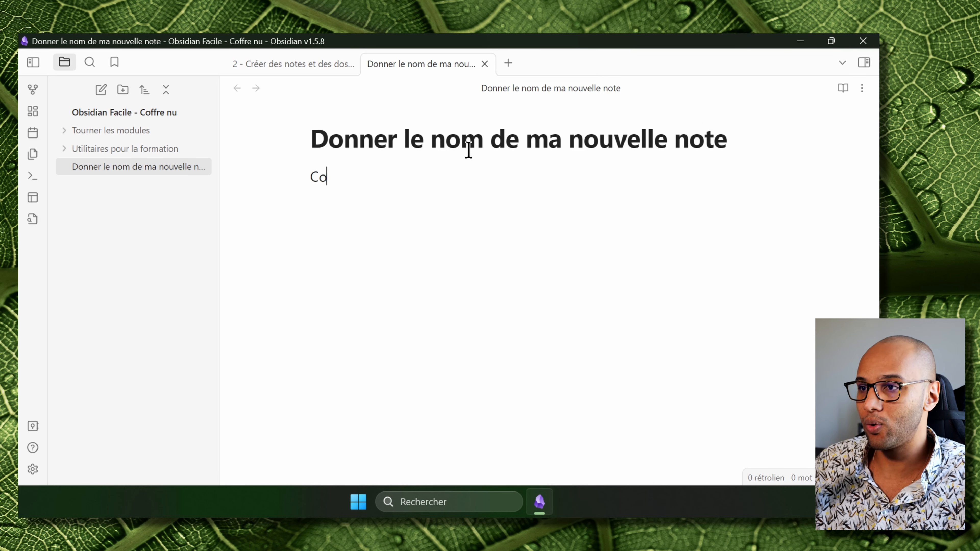
pyautogui.write('tenu de ma note')
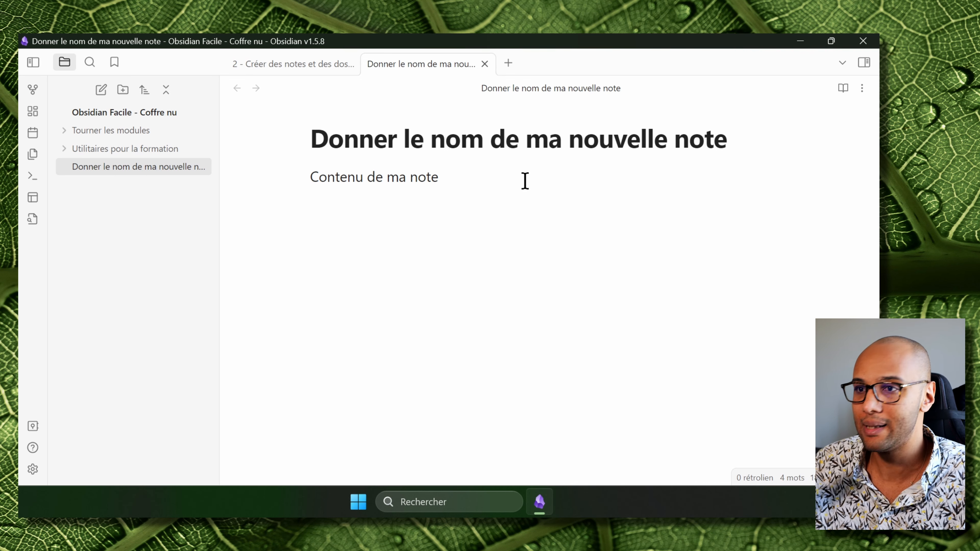
pyautogui.moveTo(195, 174)
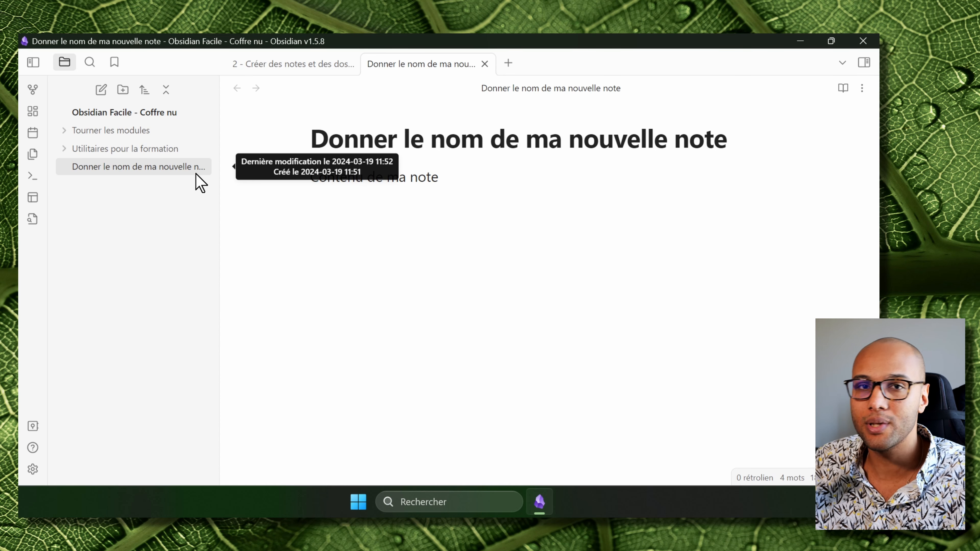
pyautogui.click(483, 64)
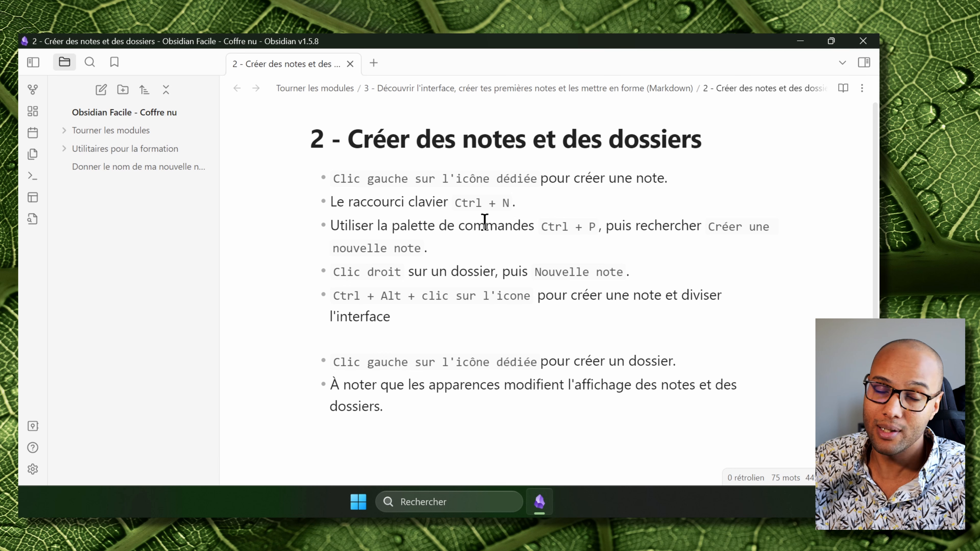
# Create another note at the vault root titled "Nouvelle note".
pyautogui.moveTo(584, 212); pyautogui.dragTo(327, 206)
pyautogui.click(568, 253)
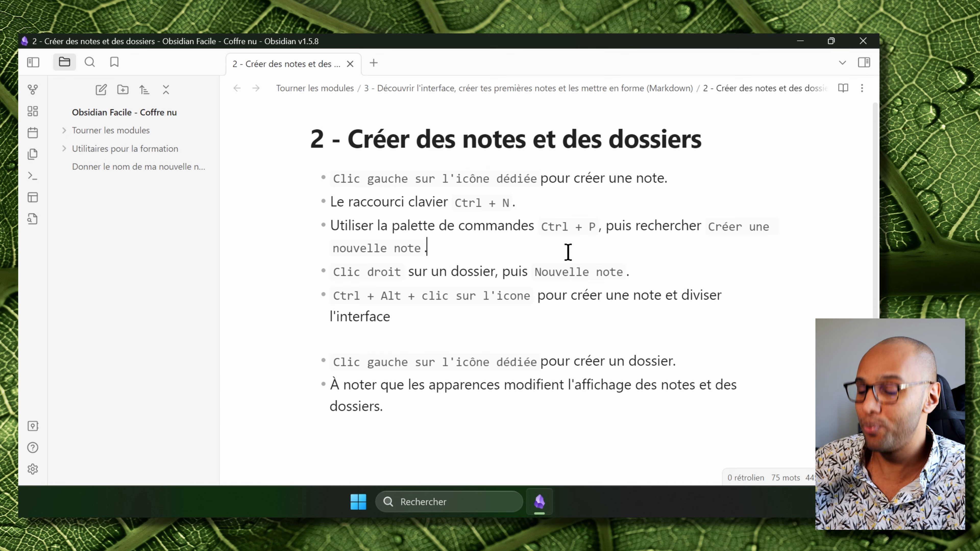
pyautogui.hotkey('ctrl', 'n')
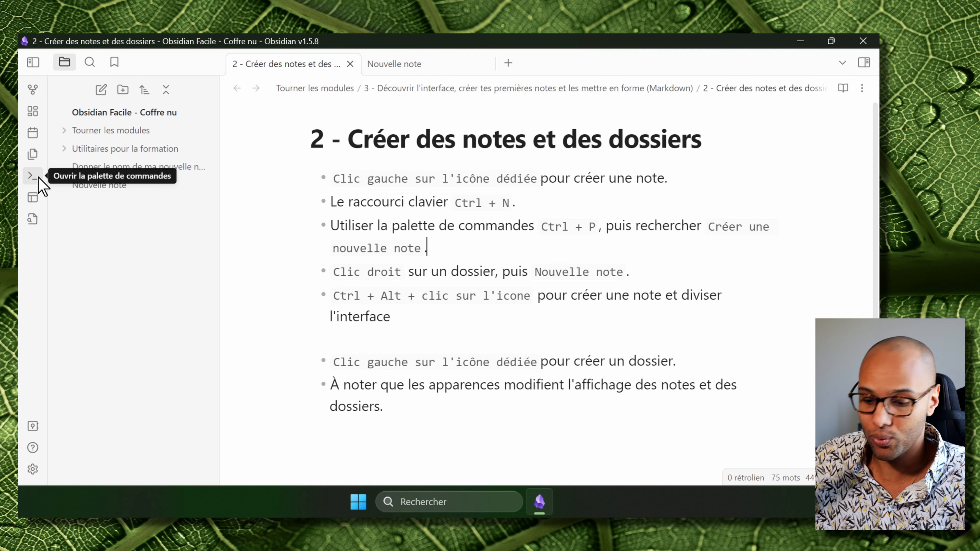
# Create a note titled "Autre note" through the command palette and return to the "2 - Créer des notes et des dossiers" note.
pyautogui.click(43, 186)
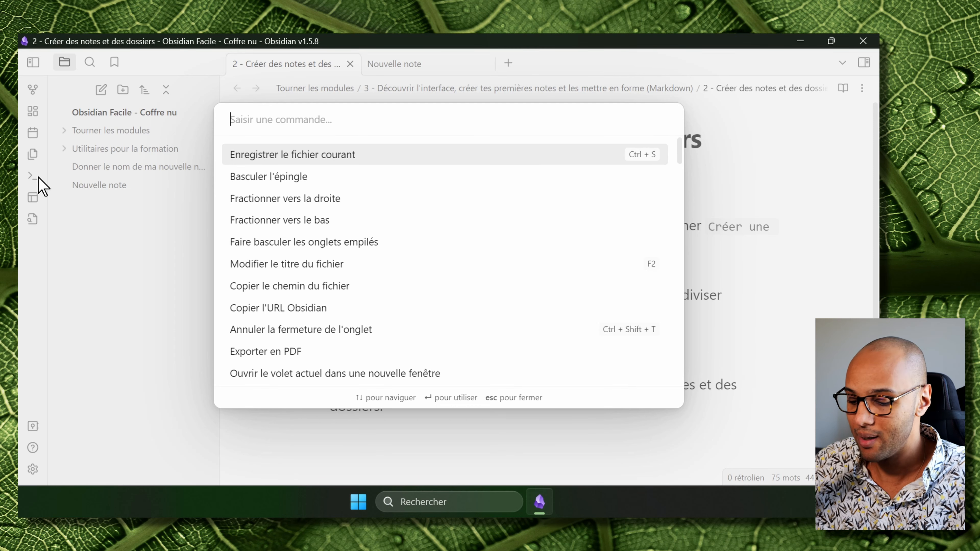
pyautogui.write('nouv')
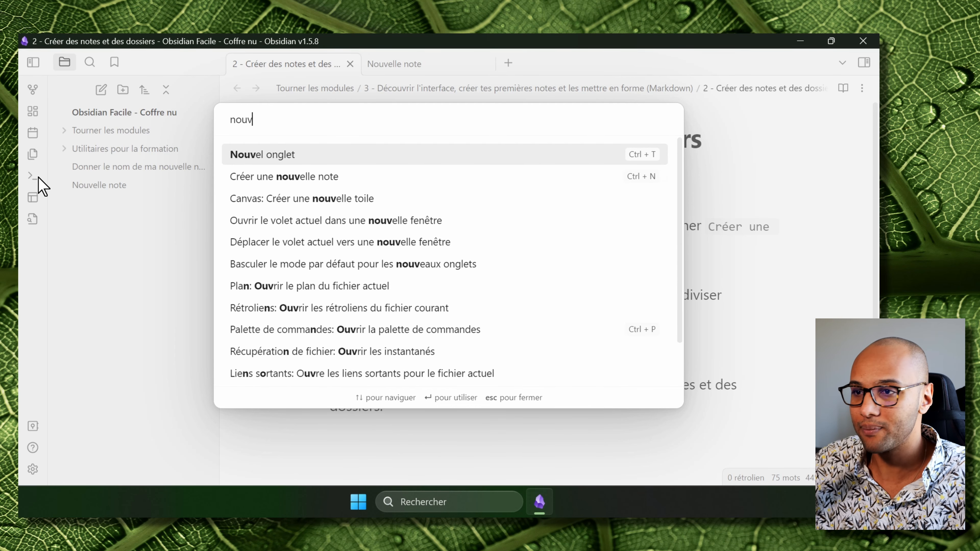
pyautogui.write('elle note')
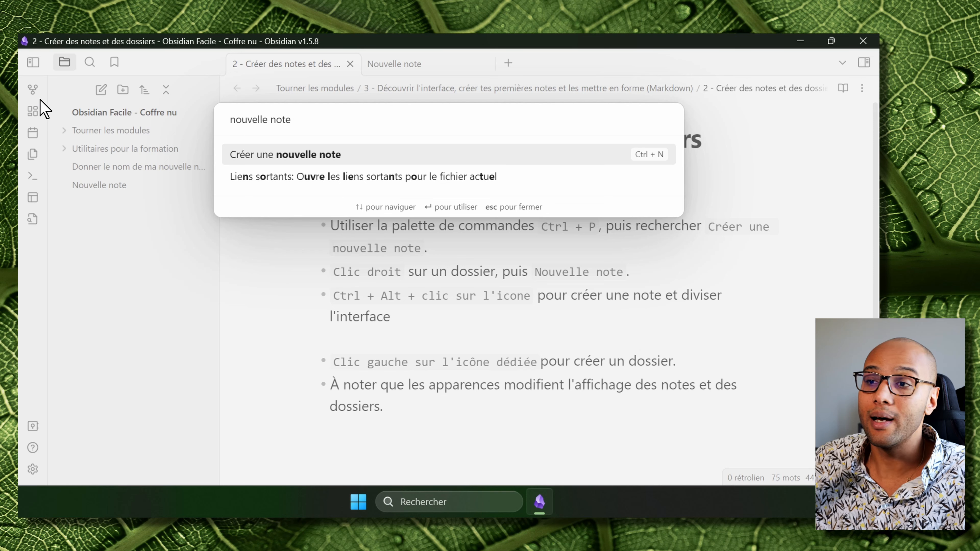
pyautogui.click(342, 154)
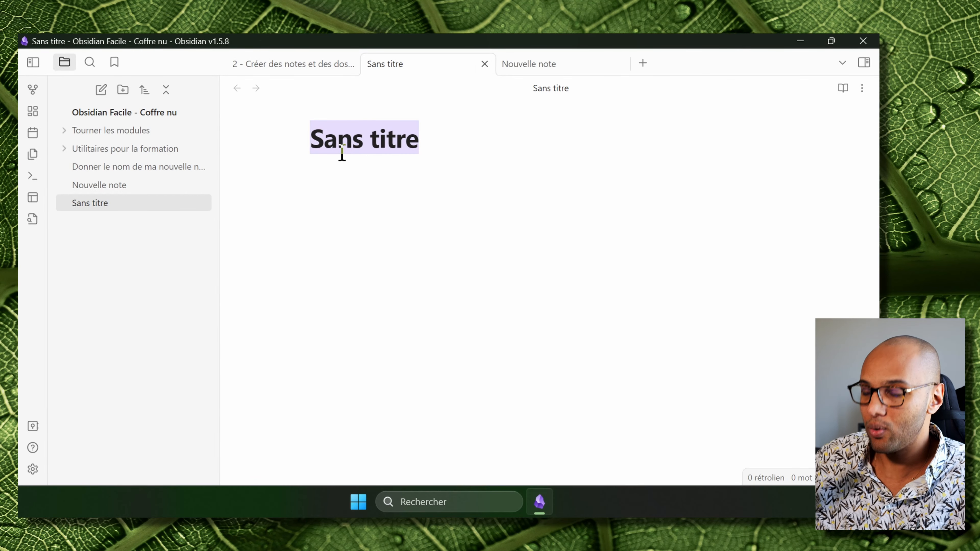
pyautogui.write('Autre note')
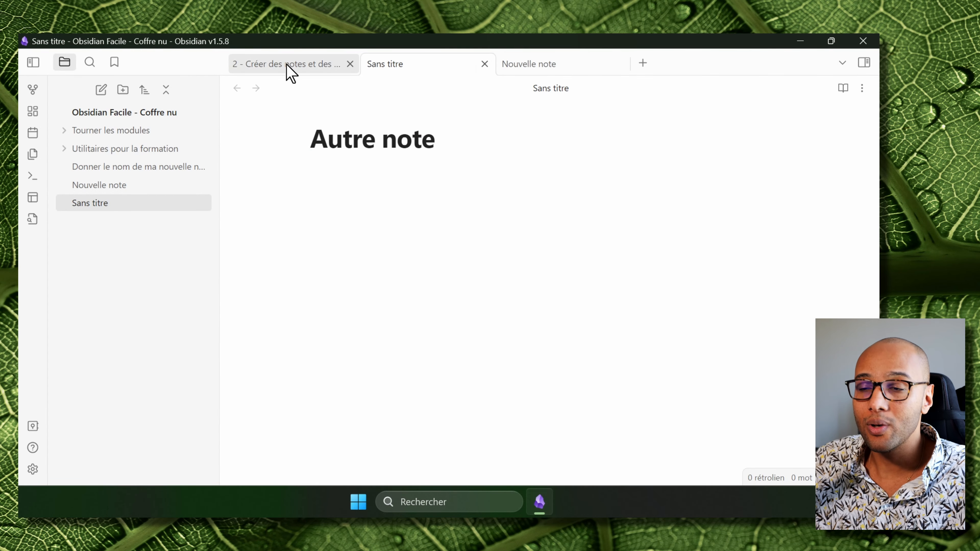
pyautogui.click(290, 69)
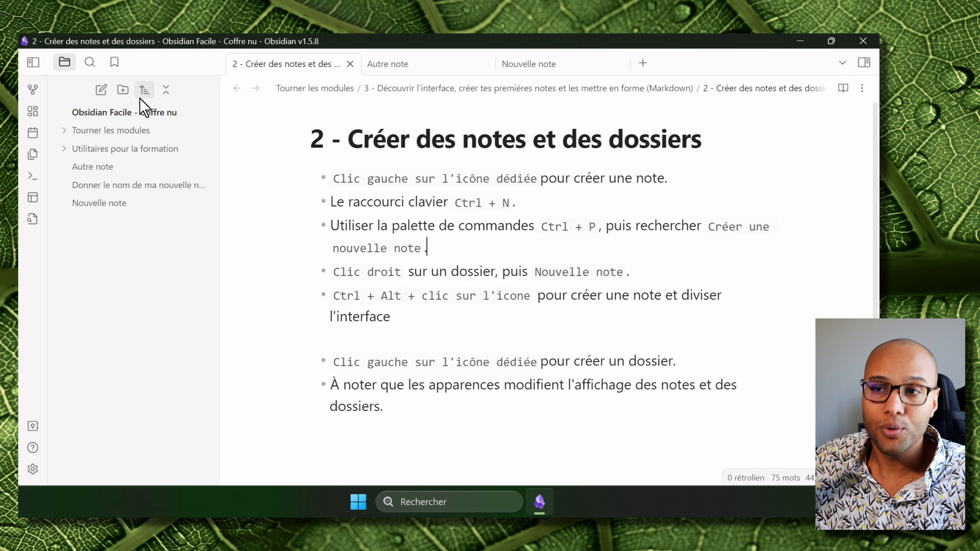
# Create a folder named "Nouveau dossier" at the vault root.
pyautogui.click(124, 92)
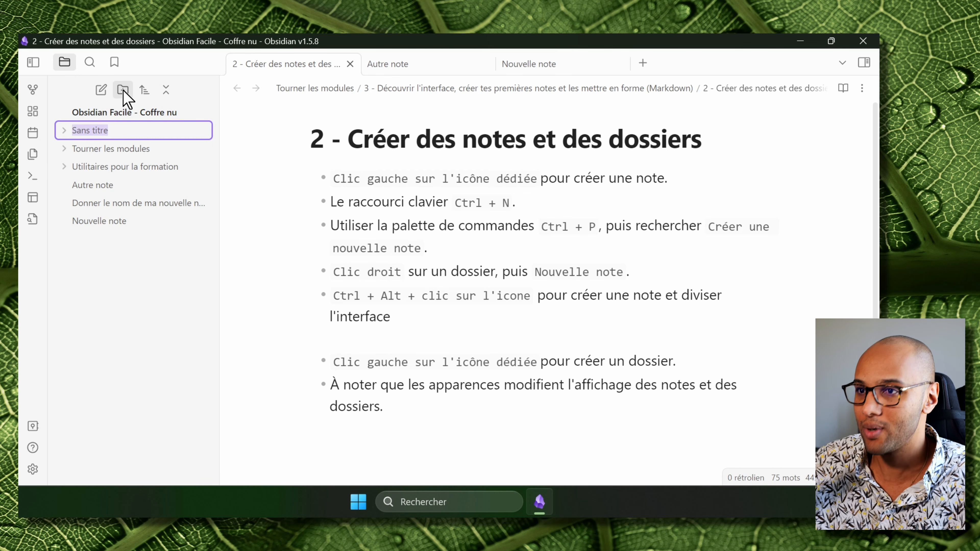
pyautogui.write('Nouveau ')
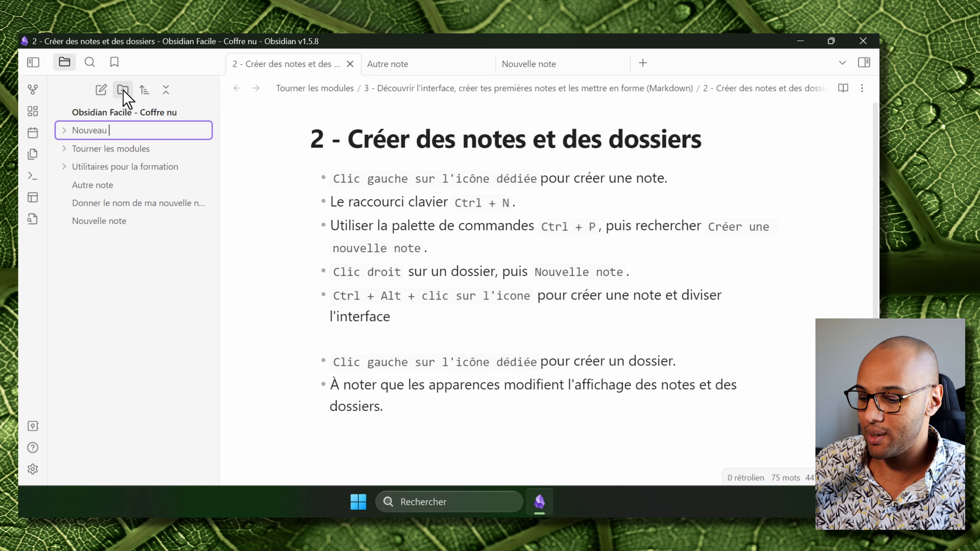
pyautogui.write('dossier')
pyautogui.press('Return')
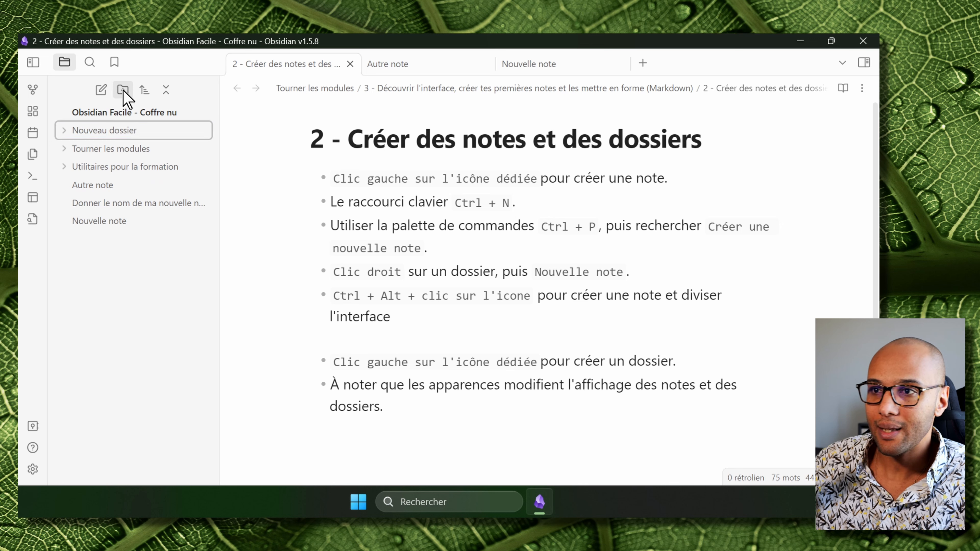
# Create a note titled "Note dans le dossier" inside "Nouveau dossier" and expand the folder.
pyautogui.rightClick(128, 132)
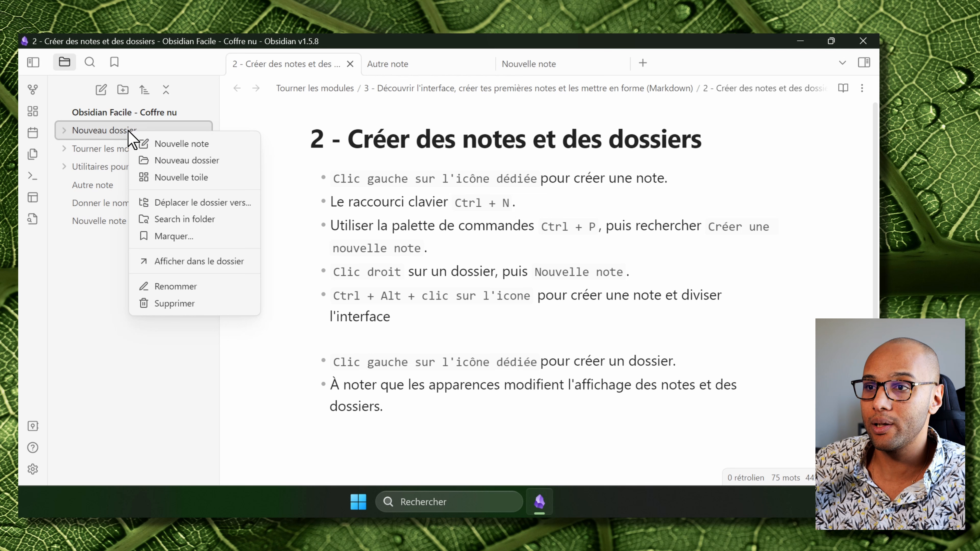
pyautogui.click(167, 143)
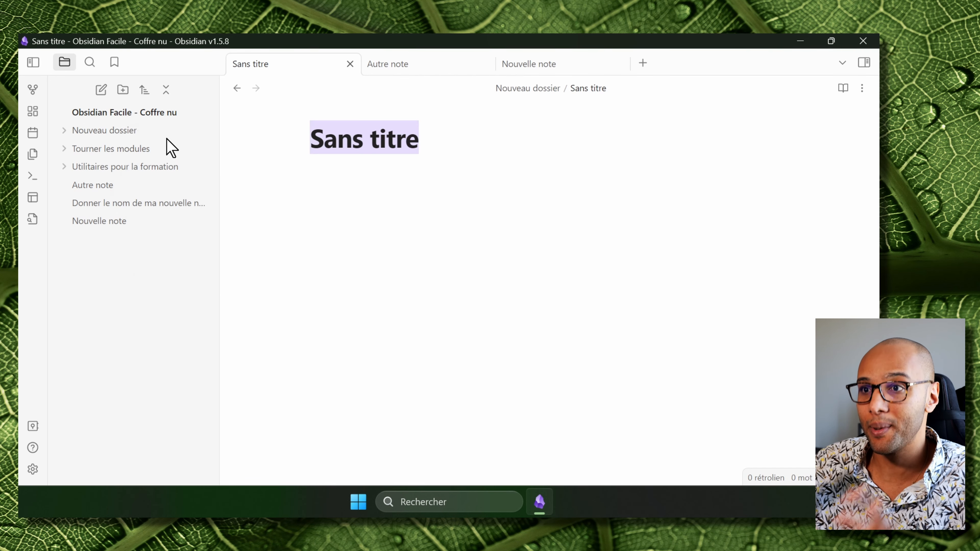
pyautogui.write('Not')
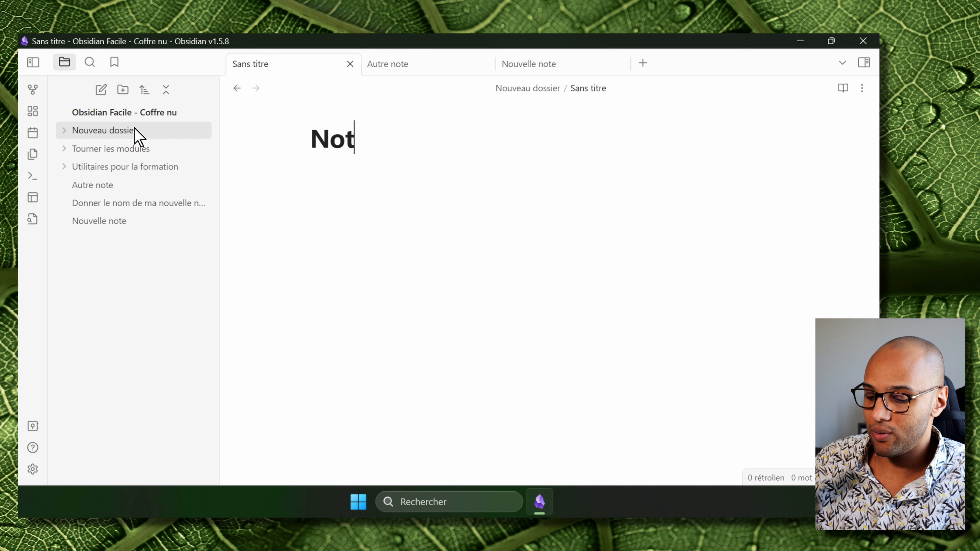
pyautogui.write('e dans le dossier')
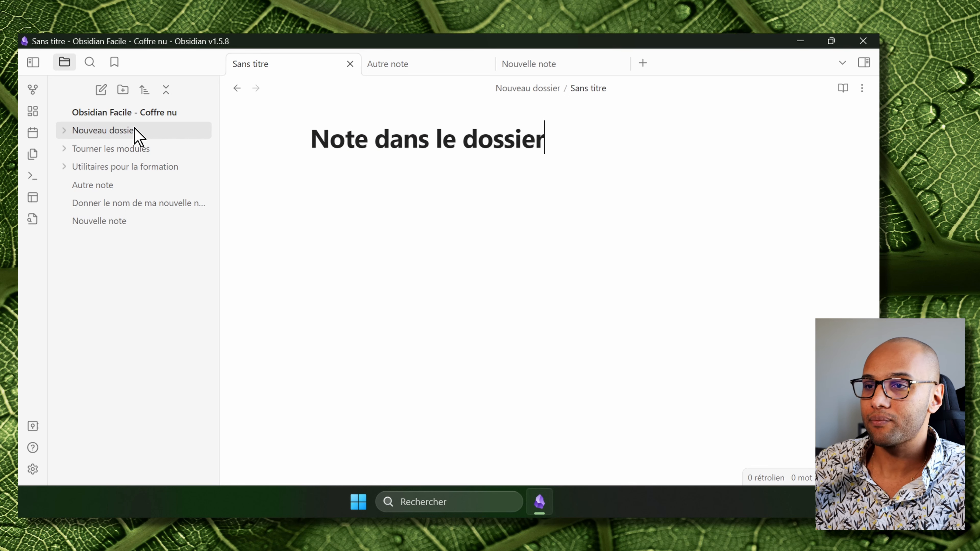
pyautogui.click(153, 288)
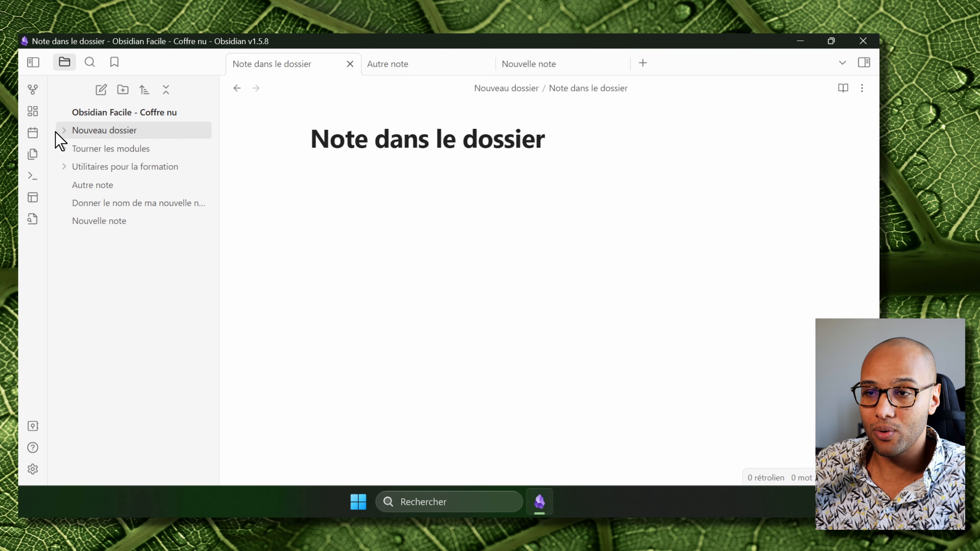
pyautogui.click(66, 131)
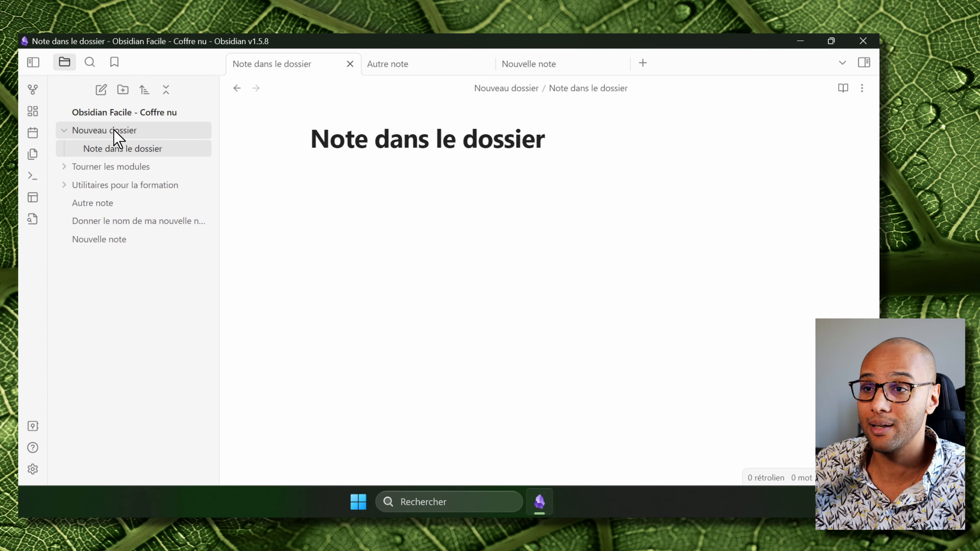
# Create a subfolder named "Note dans le dossier" inside "Nouveau dossier".
pyautogui.rightClick(127, 132)
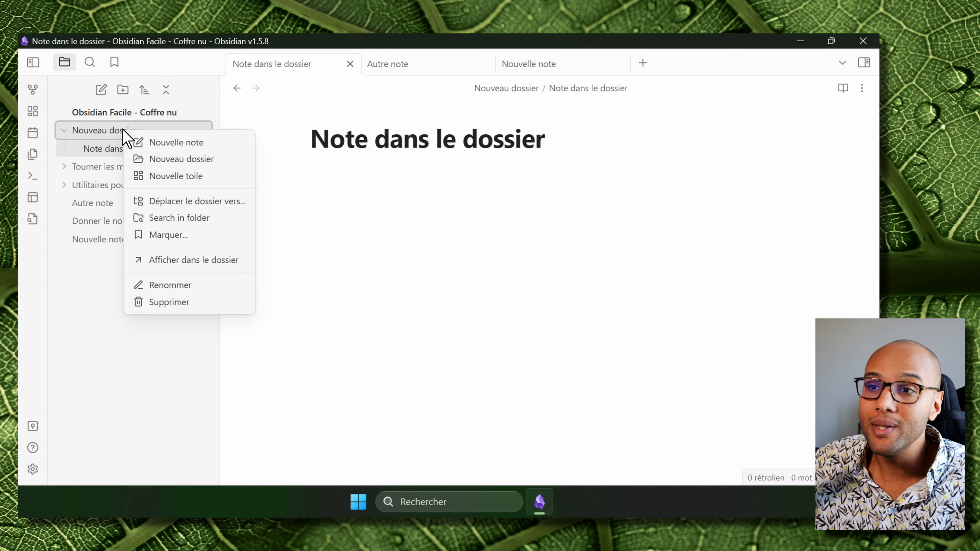
pyautogui.click(171, 159)
pyautogui.write('No')
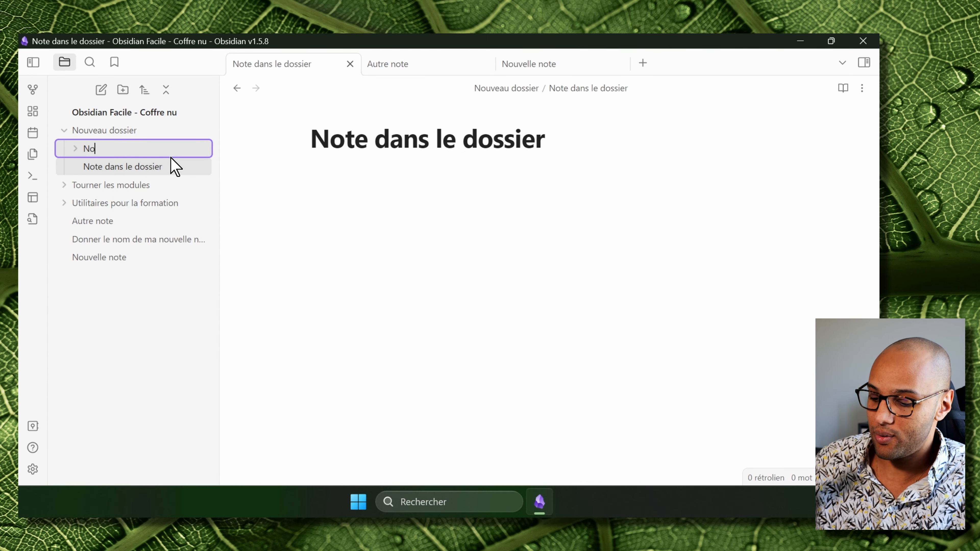
pyautogui.write('te dans le dossier')
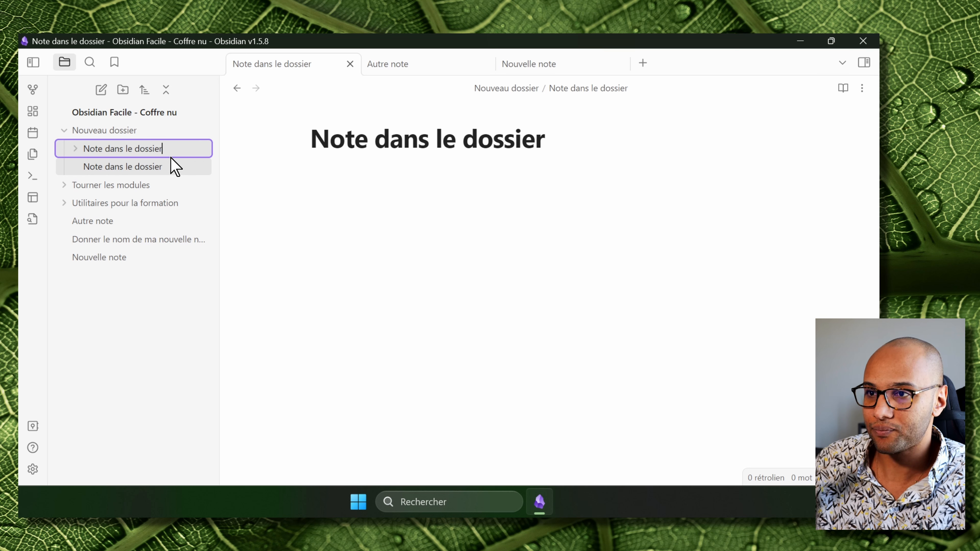
pyautogui.press('Return')
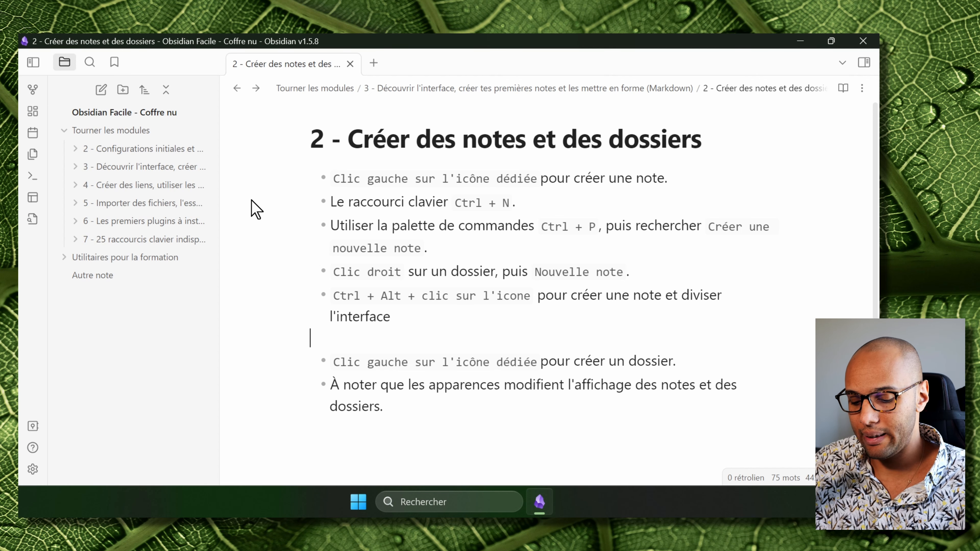
# Create two new untitled notes, each in its own split pane beside the current note, and close the split panes.
pyautogui.keyDown('ctrl'); pyautogui.keyDown('alt'); pyautogui.click(102, 90); pyautogui.keyUp('alt'); pyautogui.keyUp('ctrl')
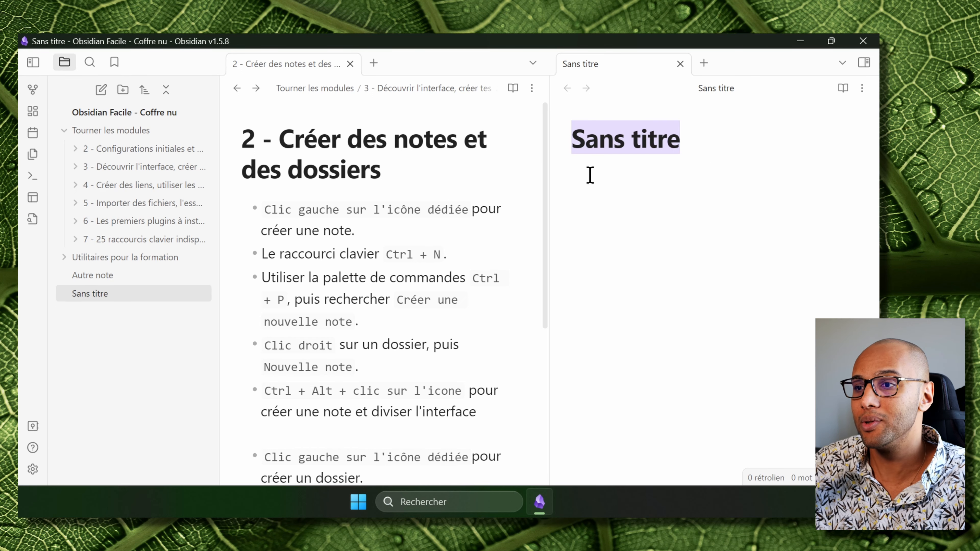
pyautogui.scroll(-2, 440, 281)
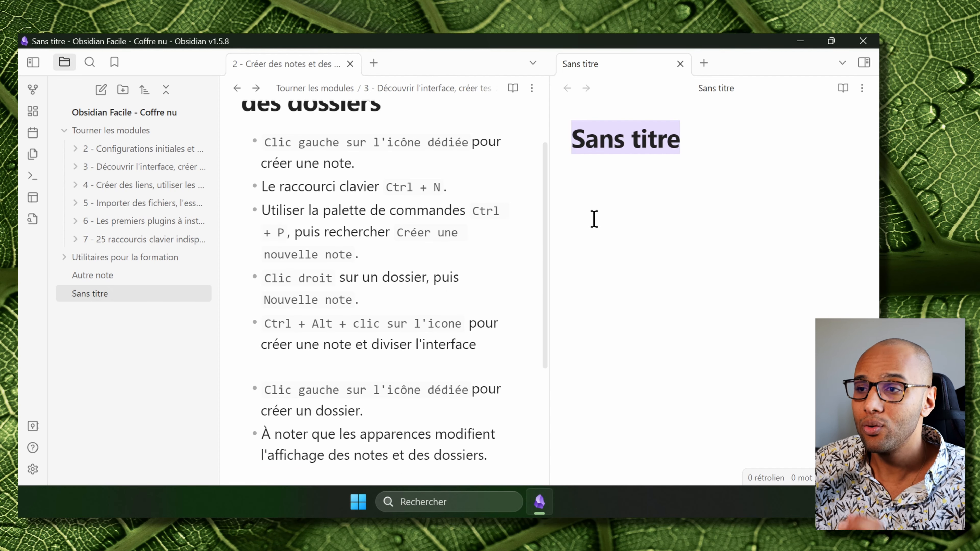
pyautogui.keyDown('ctrl'); pyautogui.keyDown('alt'); pyautogui.click(106, 92); pyautogui.keyUp('alt'); pyautogui.keyUp('ctrl')
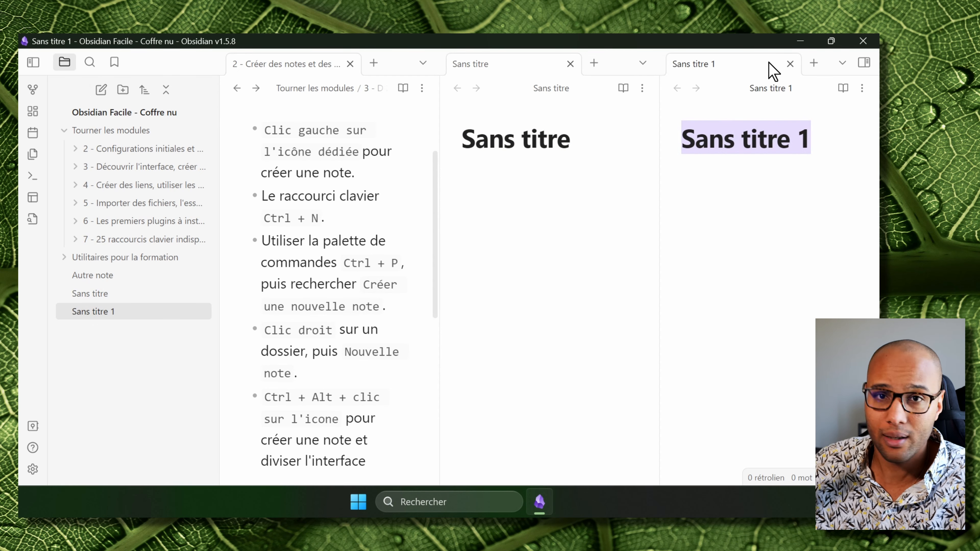
pyautogui.click(790, 64)
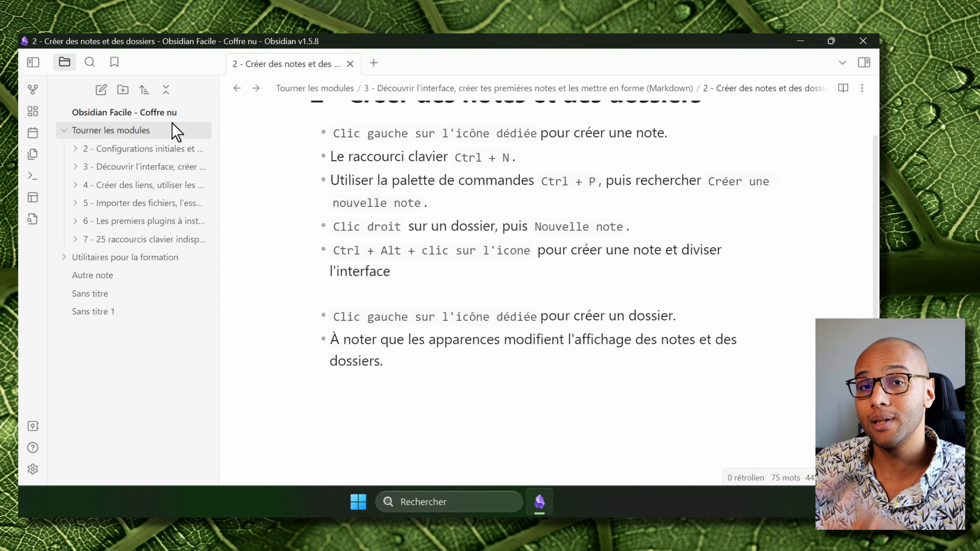
# Collapse the "Tourner les modules" folder and check the contents of the "Utilitaires pour la formation" folder.
pyautogui.click(64, 131)
pyautogui.click(65, 150)
pyautogui.click(65, 150)
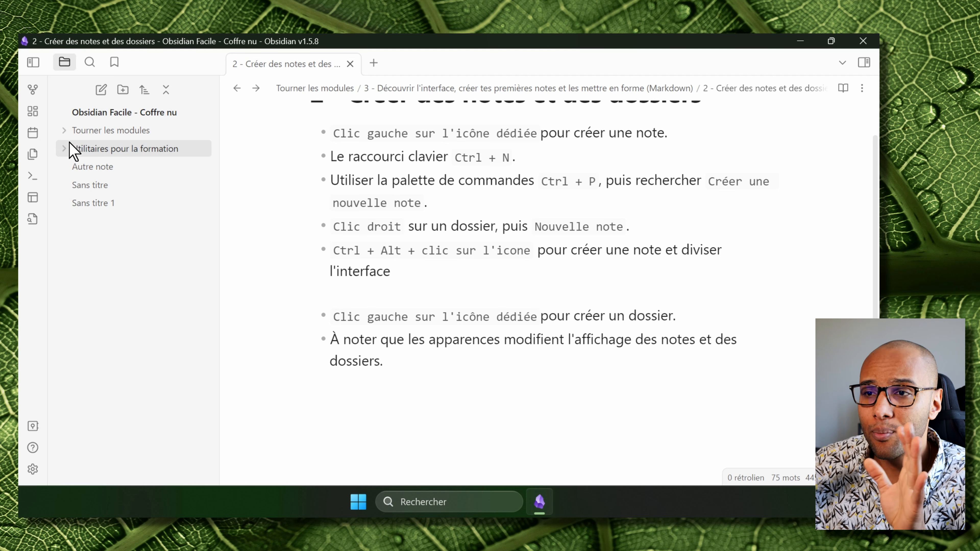
pyautogui.click(72, 147)
pyautogui.click(65, 149)
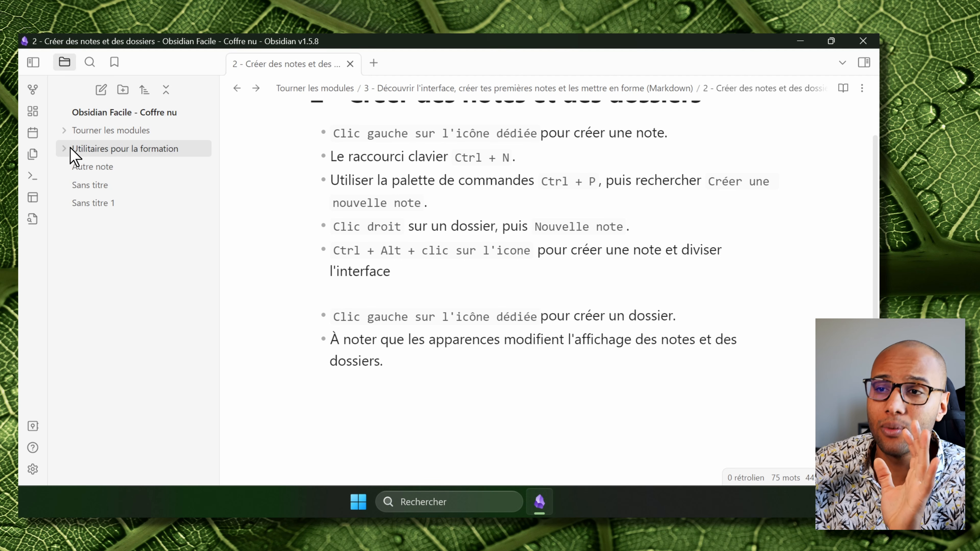
pyautogui.click(70, 148)
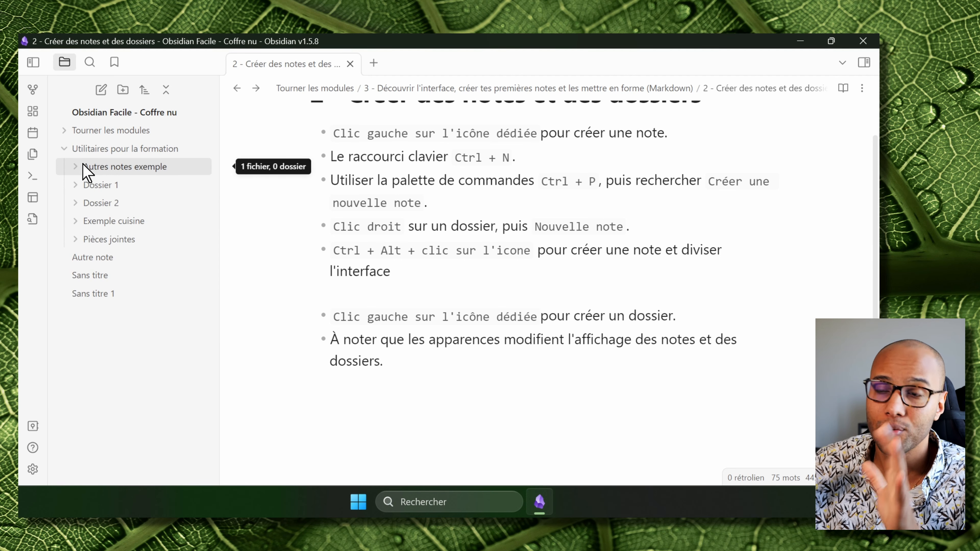
pyautogui.click(65, 150)
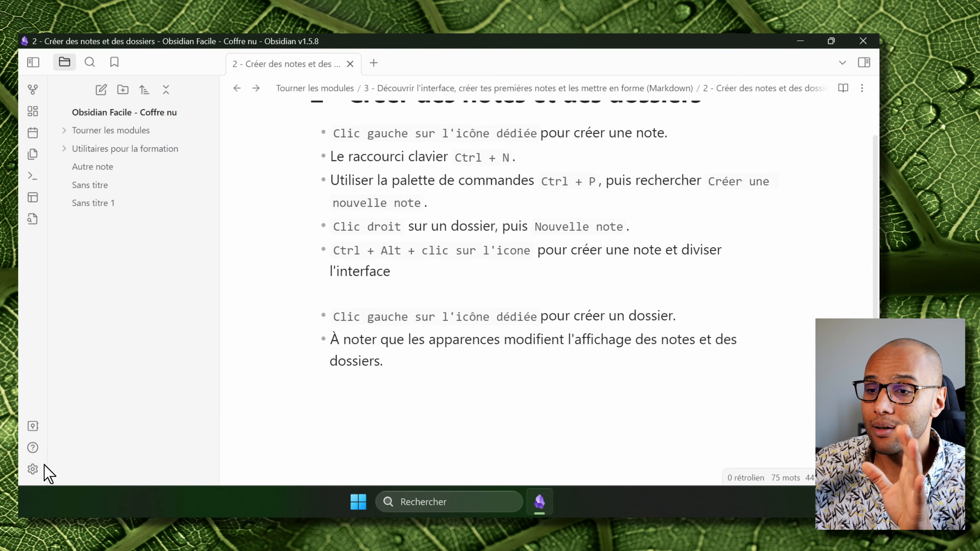
# Look through the community themes in the appearance settings and return to the note without applying one.
pyautogui.click(33, 469)
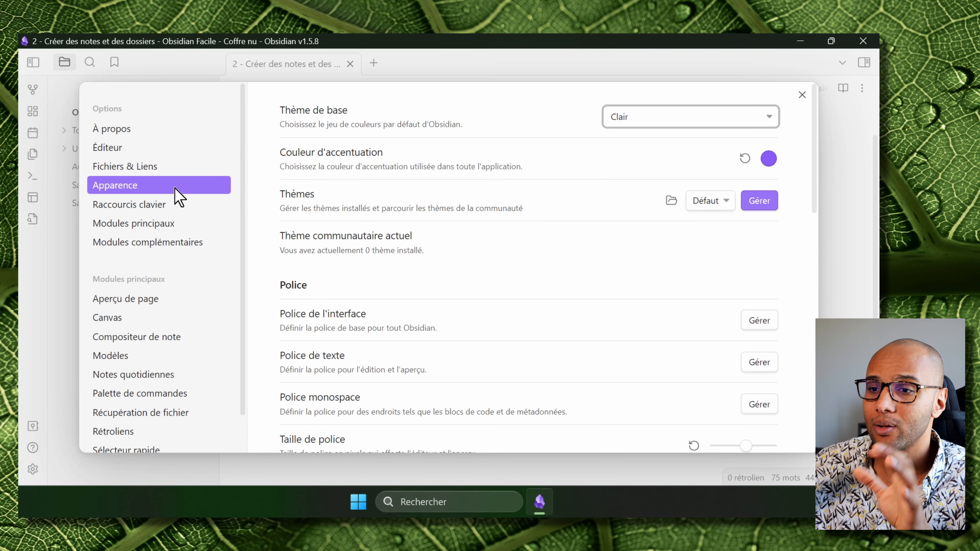
pyautogui.click(720, 203)
pyautogui.click(759, 202)
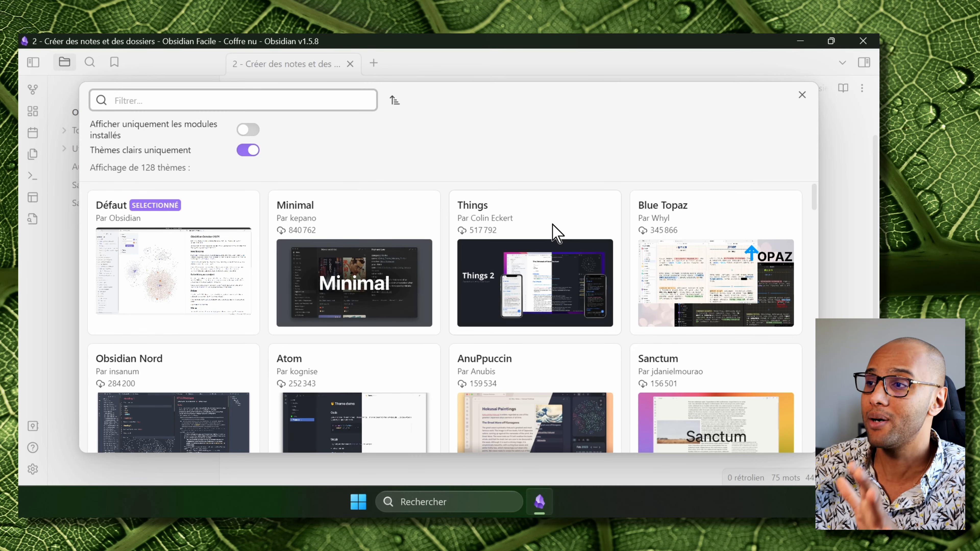
pyautogui.click(802, 94)
pyautogui.click(803, 95)
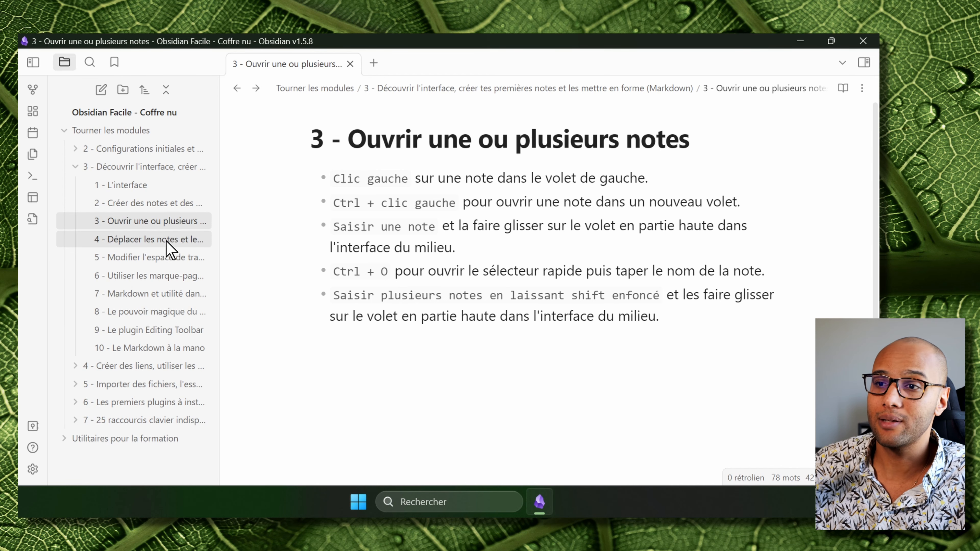
# Open notes 4 to 7 of the "3 - Découvrir l'interface" folder one after another in the same tab.
pyautogui.click(146, 243)
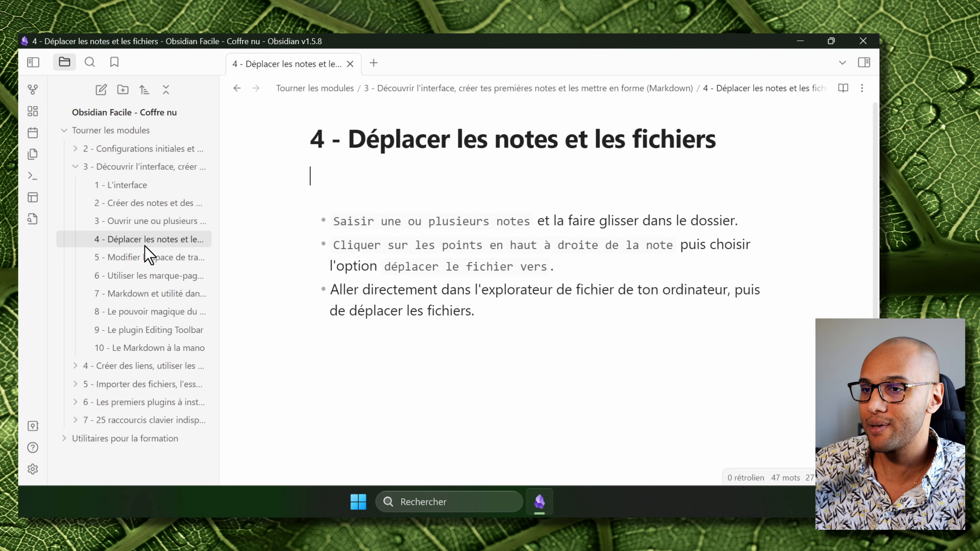
pyautogui.click(148, 258)
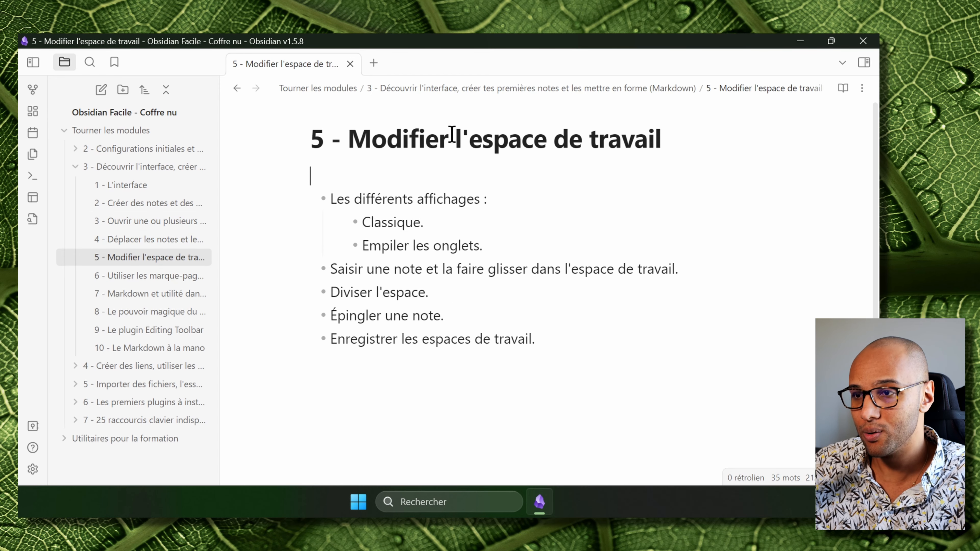
pyautogui.click(150, 274)
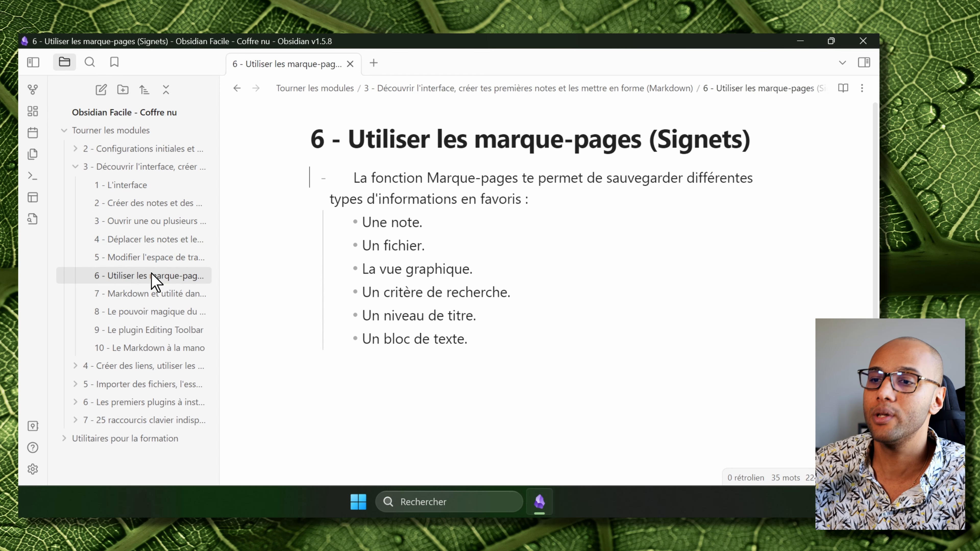
pyautogui.click(154, 295)
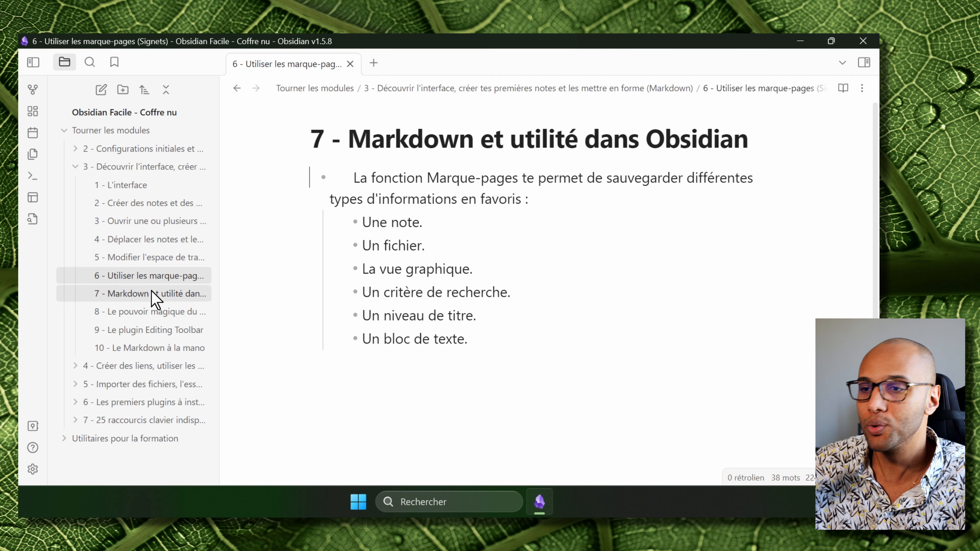
# Go back and forward through the tab's note history, view its history list, and reopen "3 - Ouvrir une ou plusieurs notes".
pyautogui.click(238, 89)
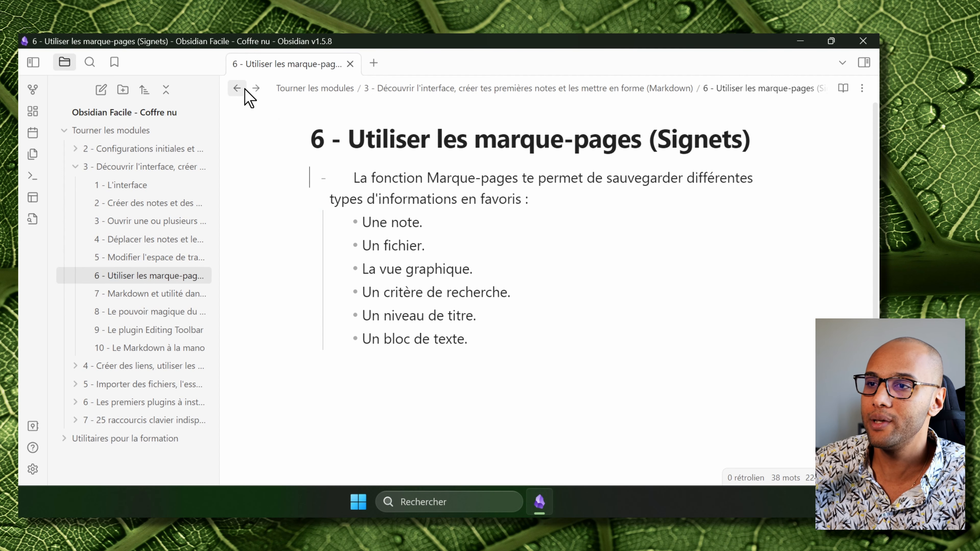
pyautogui.click(243, 90)
pyautogui.click(258, 88)
pyautogui.click(259, 88)
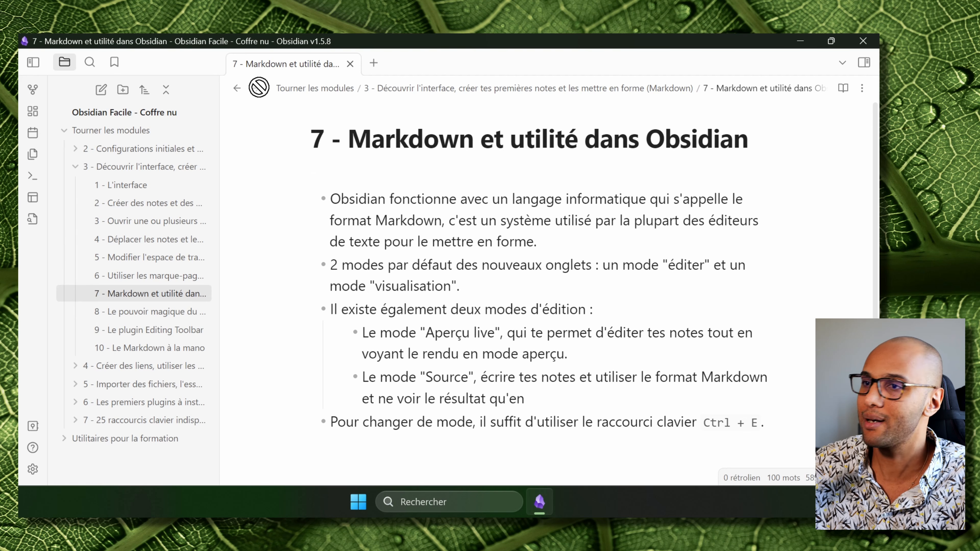
pyautogui.rightClick(237, 89)
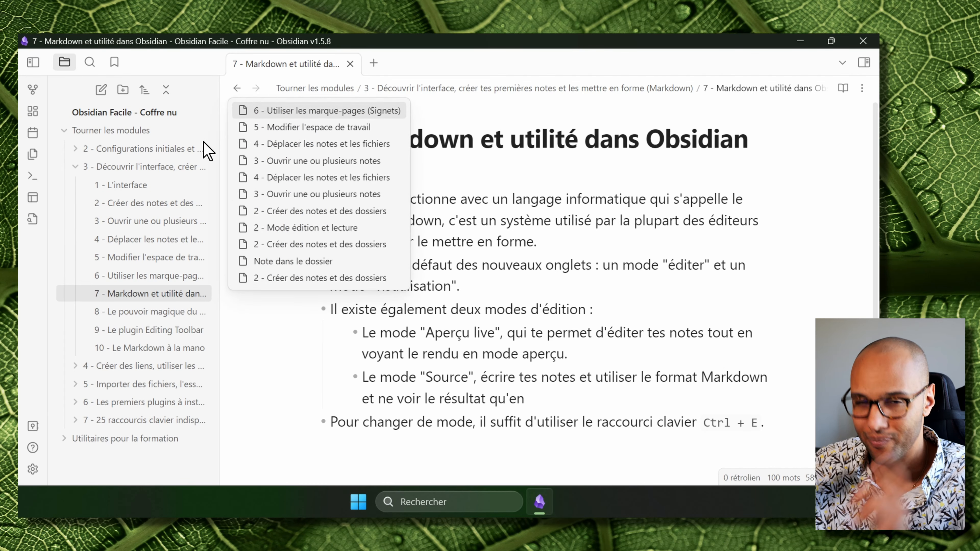
pyautogui.click(189, 219)
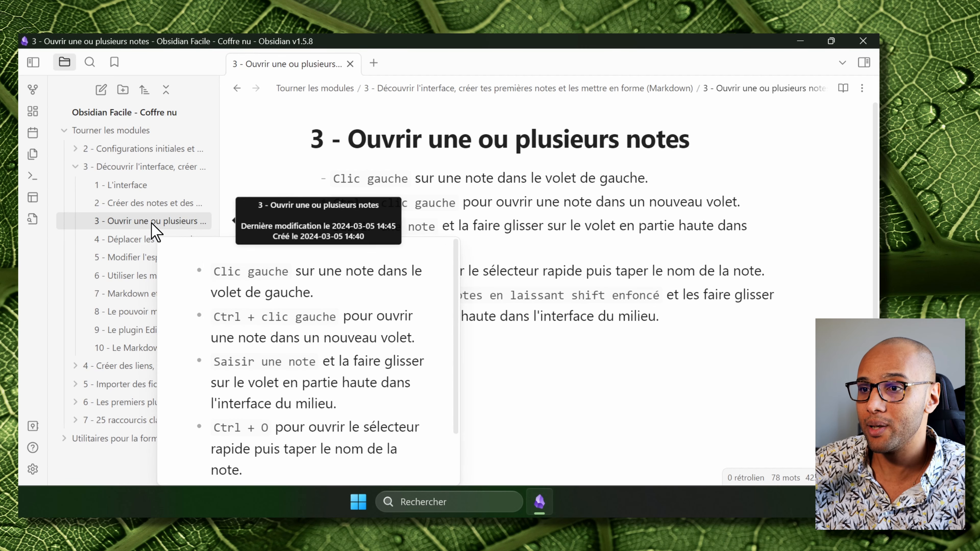
# Open notes 4 to 8 of the "3 - Découvrir l'interface" folder each in a new tab, keeping note 3 in view.
pyautogui.keyDown('ctrl'); pyautogui.click(133, 240); pyautogui.keyUp('ctrl')
pyautogui.moveTo(133, 262)
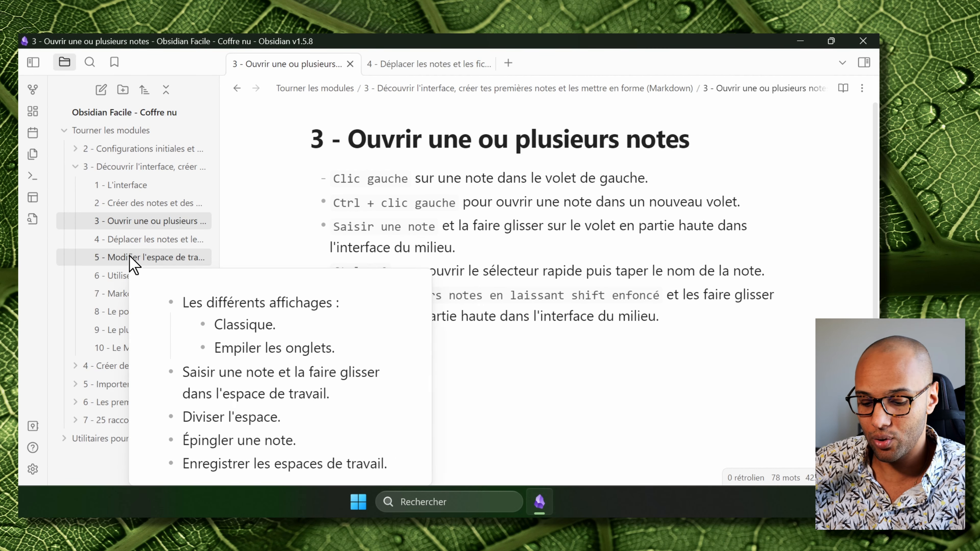
pyautogui.keyDown('ctrl'); pyautogui.click(132, 256); pyautogui.keyUp('ctrl')
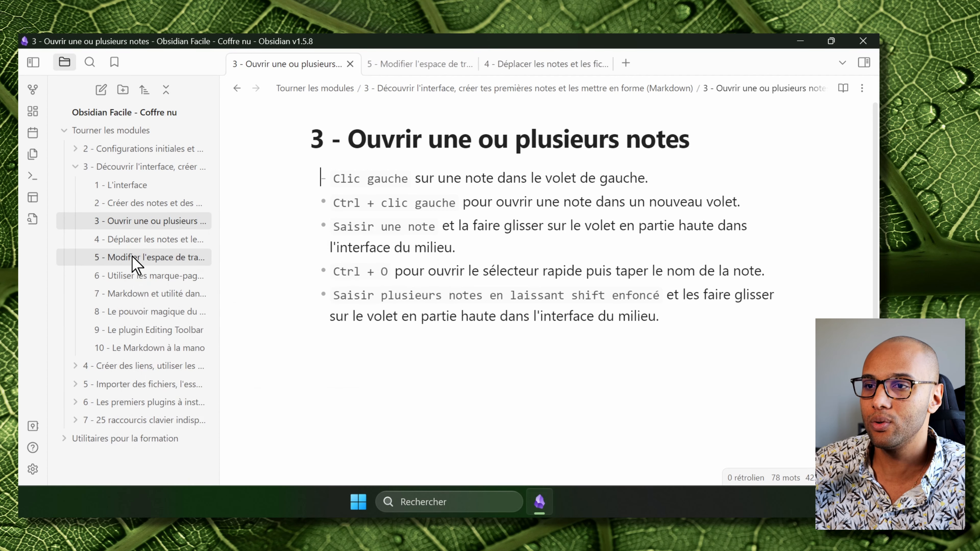
pyautogui.keyDown('ctrl'); pyautogui.click(126, 276); pyautogui.keyUp('ctrl')
pyautogui.keyDown('ctrl'); pyautogui.click(129, 293); pyautogui.keyUp('ctrl')
pyautogui.keyDown('ctrl'); pyautogui.click(131, 312); pyautogui.keyUp('ctrl')
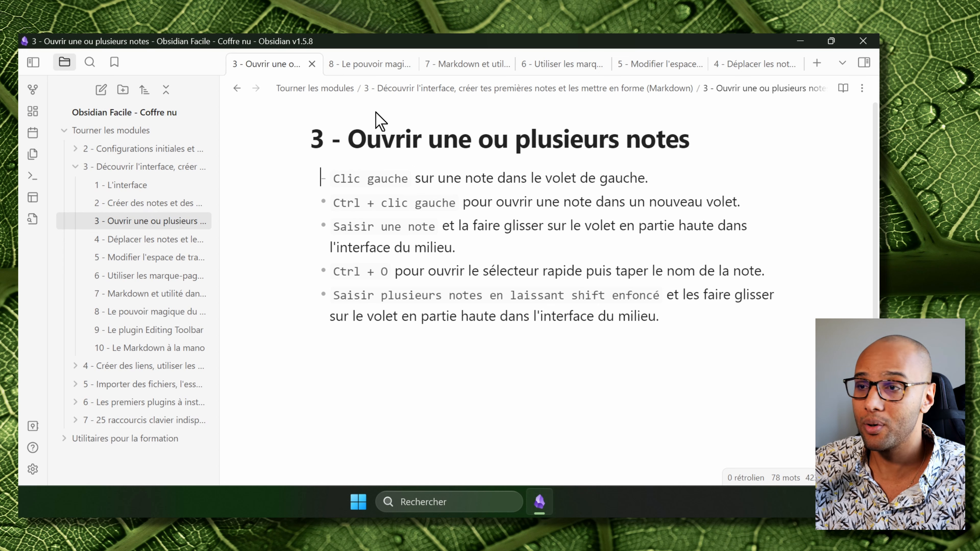
# Switch through the open tabs of notes 8, 7, 6 and 5 to view each note.
pyautogui.click(348, 66)
pyautogui.click(445, 65)
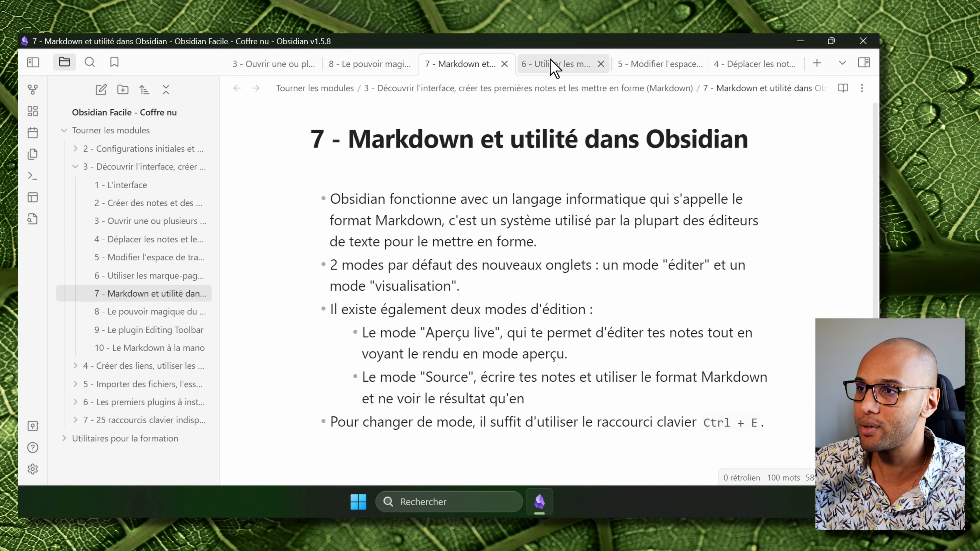
pyautogui.click(553, 65)
pyautogui.click(652, 68)
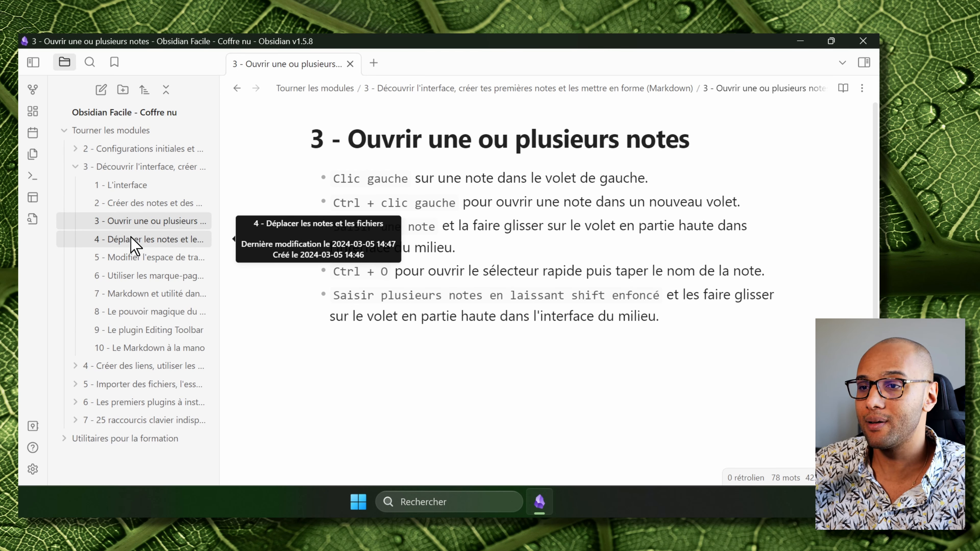
# Place "4 - Déplacer les notes et les fichiers" and "5 - Modifier l'espace de travail" from the file list as new tabs beside note 3.
pyautogui.moveTo(127, 242); pyautogui.dragTo(404, 72)
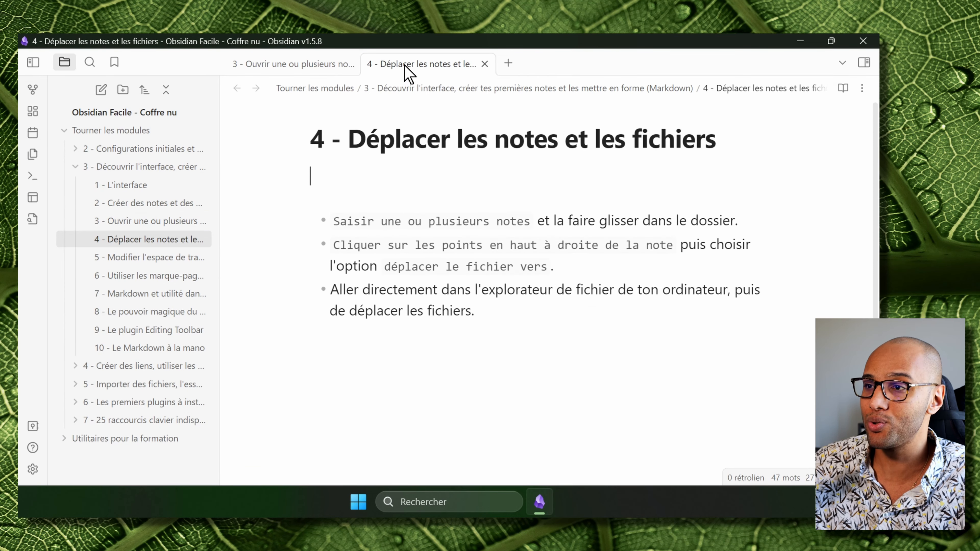
pyautogui.moveTo(142, 257); pyautogui.dragTo(498, 70)
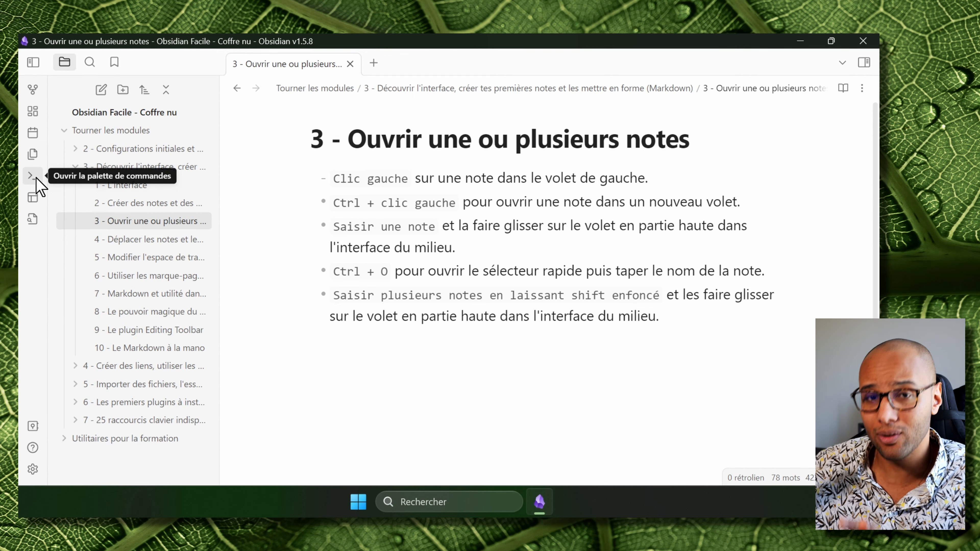
# Open the note "4 - Déplacer les notes et les fichiers" through the quick switcher by searching "4 - déplacer".
pyautogui.click(34, 221)
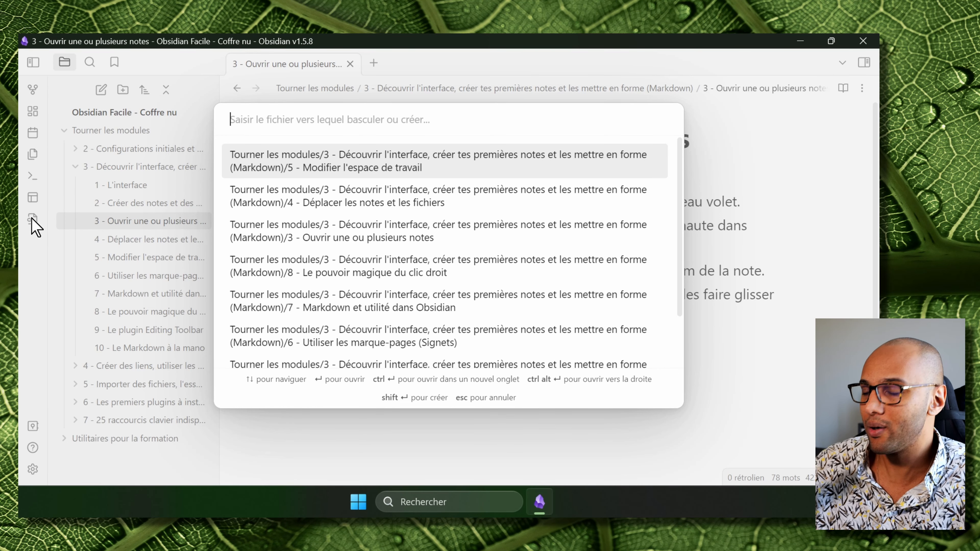
pyautogui.write('4')
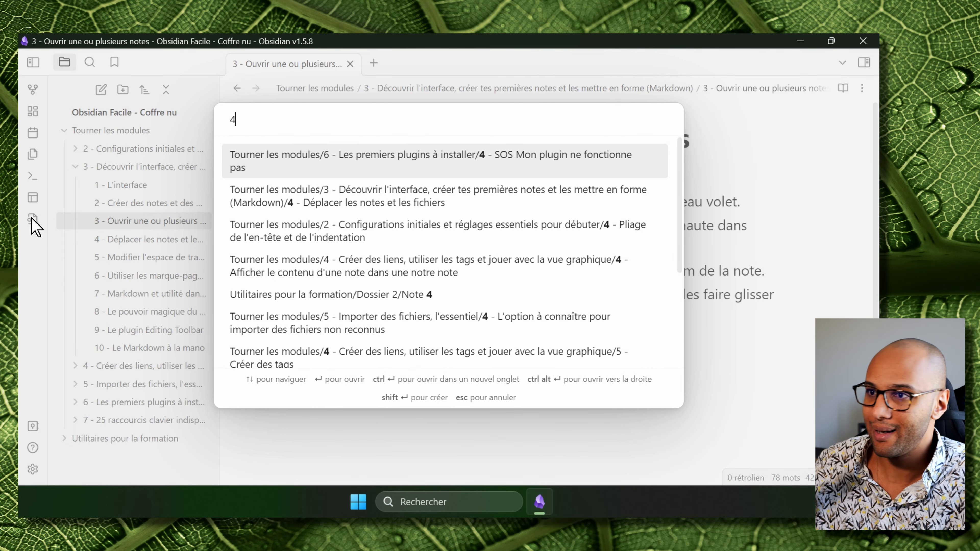
pyautogui.write(' - déplacer')
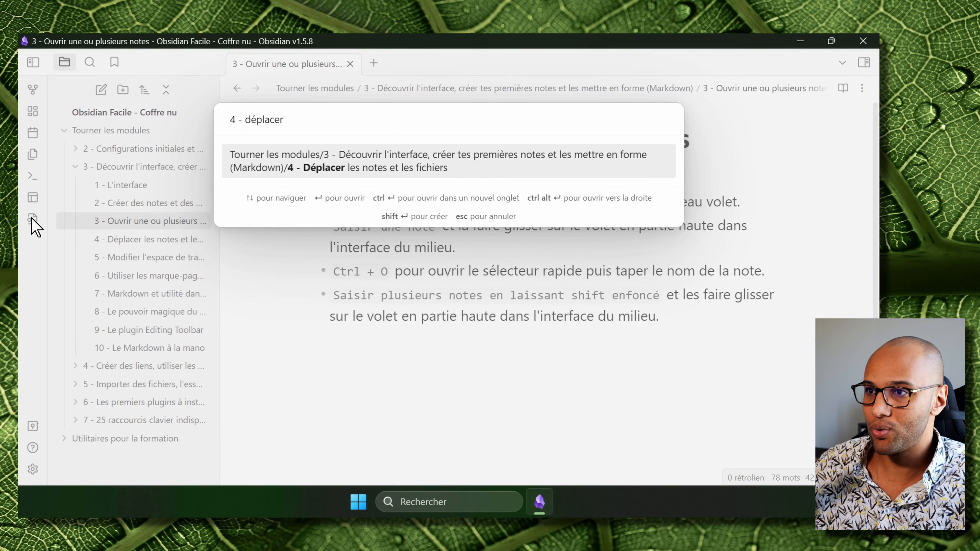
pyautogui.press('Return')
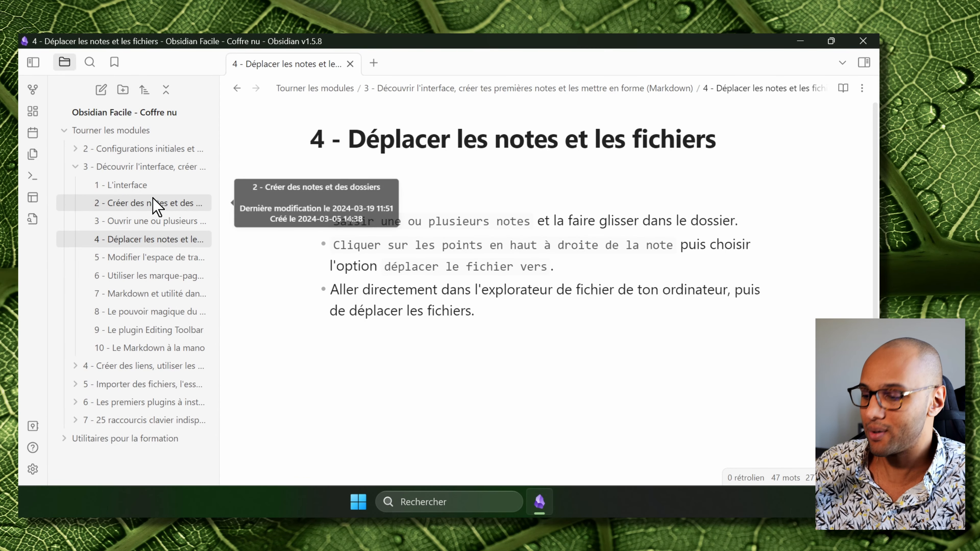
# Find "3 - ouvrir une ou" with the quick switcher and open the matching note in a new tab.
pyautogui.click(33, 219)
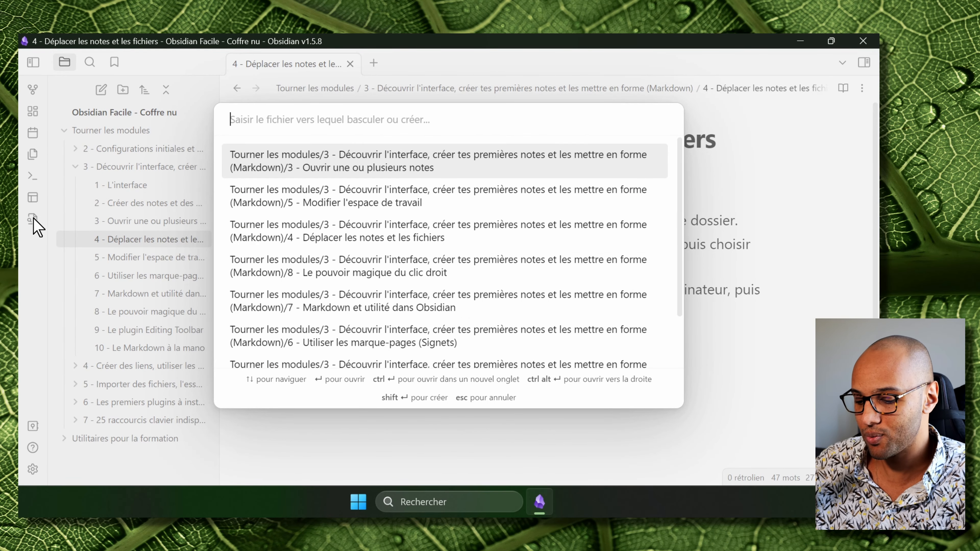
pyautogui.write('3 - ')
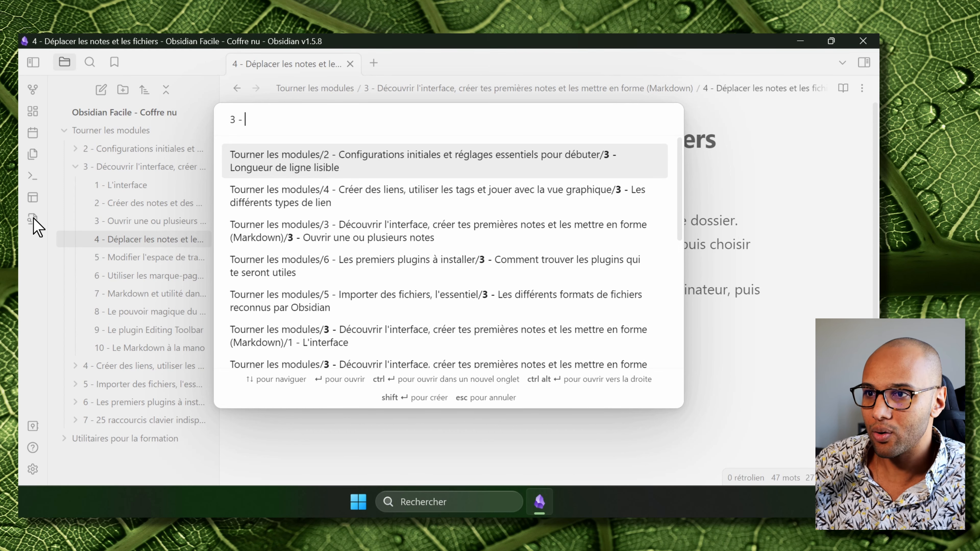
pyautogui.write('ouvrir une ou')
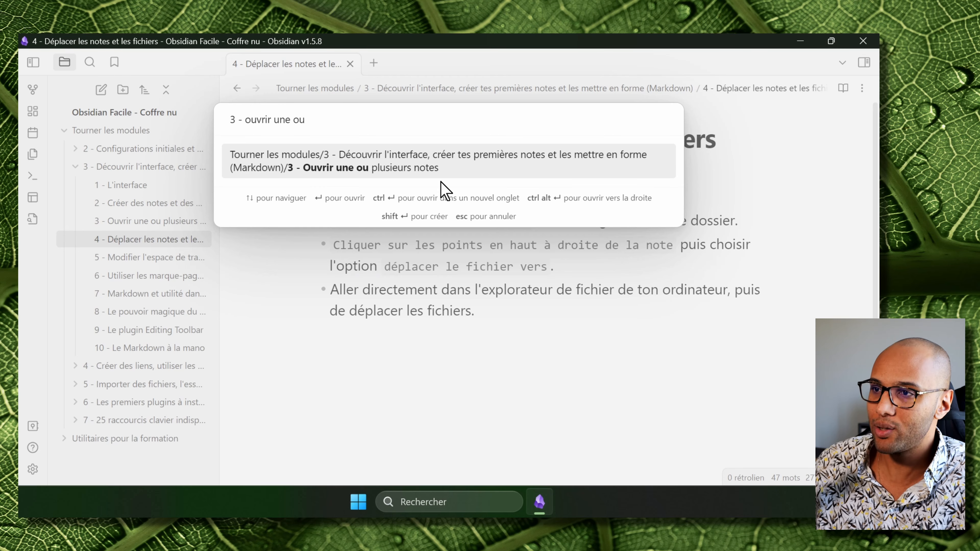
pyautogui.hotkey('ctrl', 'Return')
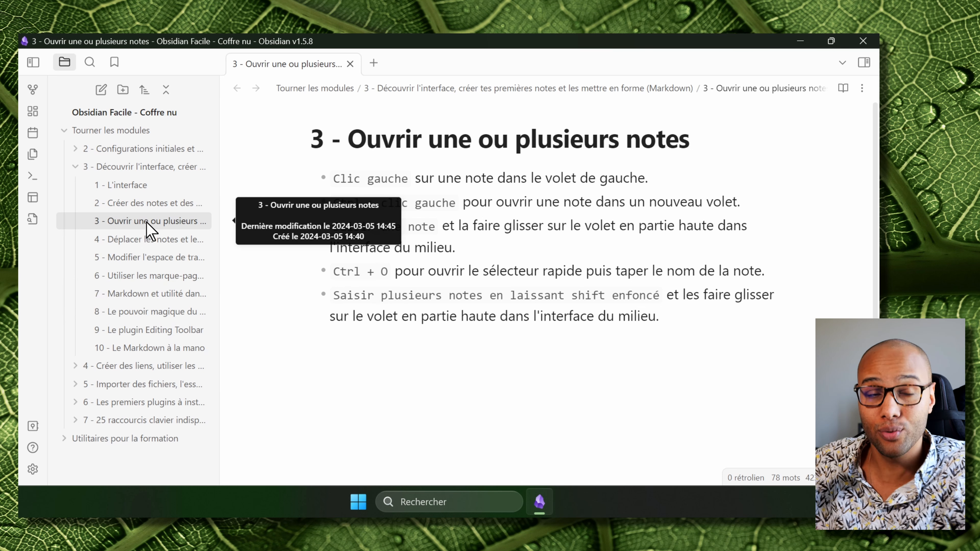
# Open the note "1 - L'interface" from the "3 - Découvrir l'interface" folder in the current tab.
pyautogui.click(141, 187)
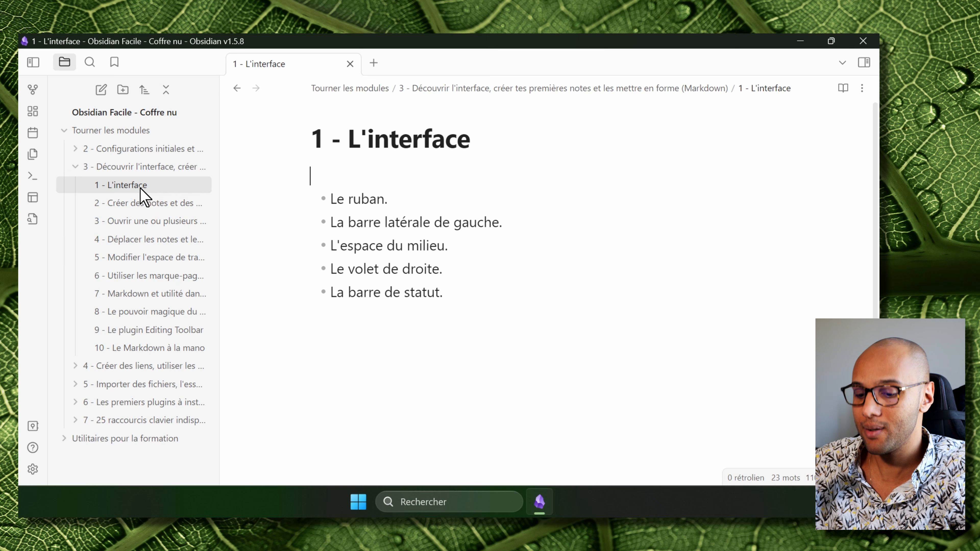
# Select notes 1 to 10 in the "3 - Découvrir l'interface" folder and open them all together as tabs.
pyautogui.keyDown('shift'); pyautogui.click(159, 349); pyautogui.keyUp('shift')
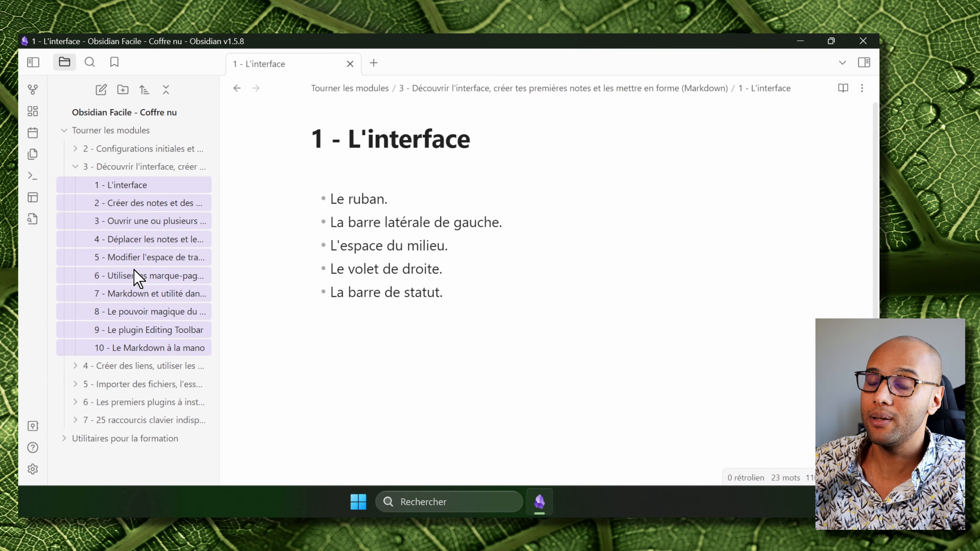
pyautogui.moveTo(110, 280); pyautogui.dragTo(394, 69)
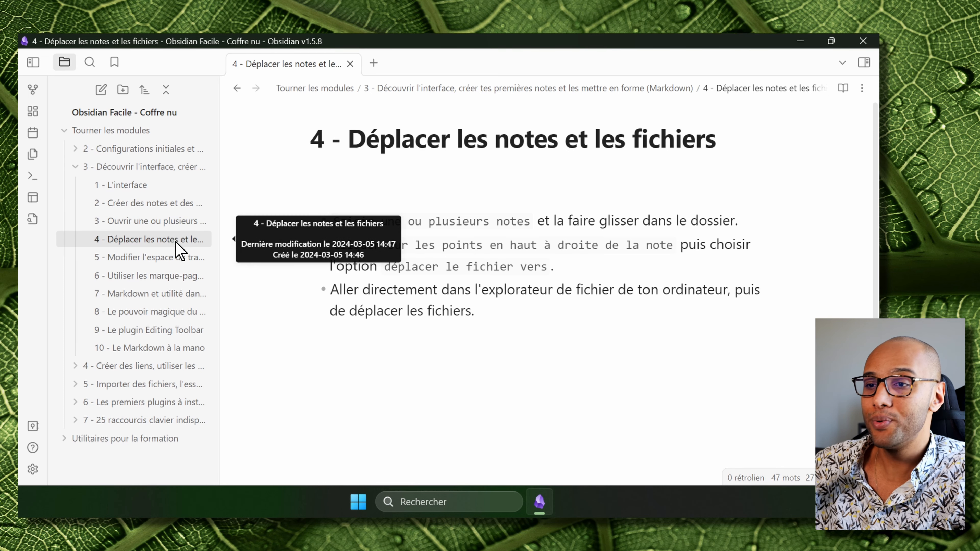
# Move "4 - Déplacer les notes et les fichiers" into the "2 - Configurations initiales" folder and back into folder 3, and collapse folder 2.
pyautogui.moveTo(174, 239); pyautogui.dragTo(147, 154)
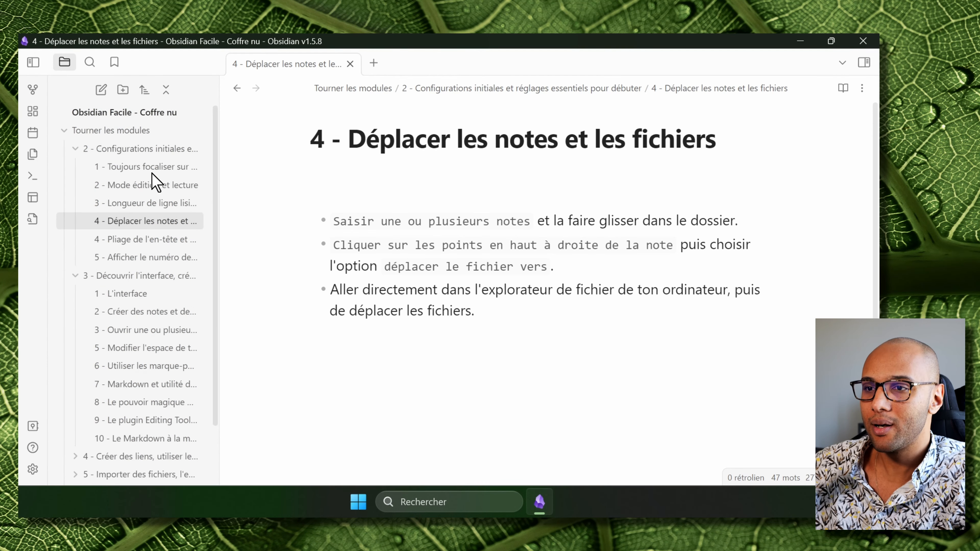
pyautogui.moveTo(160, 223); pyautogui.dragTo(155, 276)
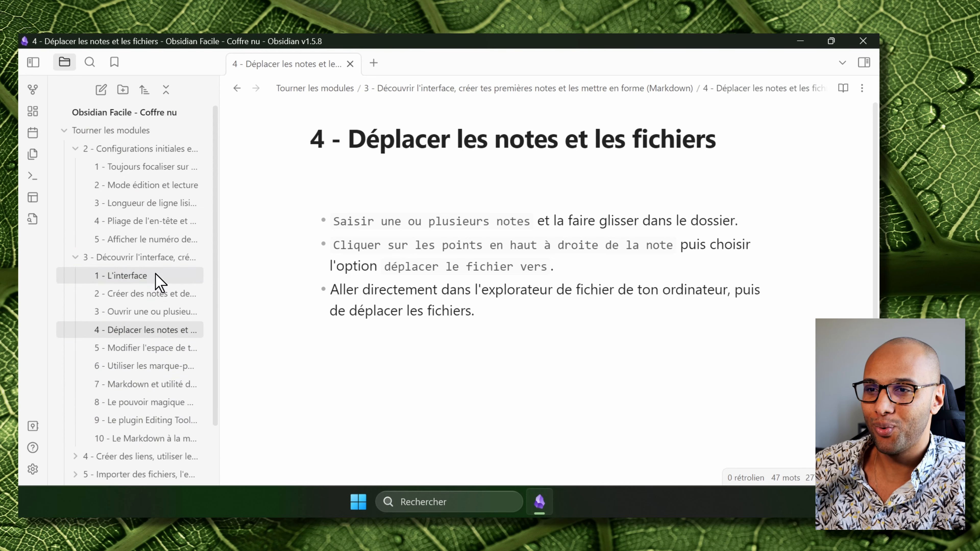
pyautogui.click(130, 151)
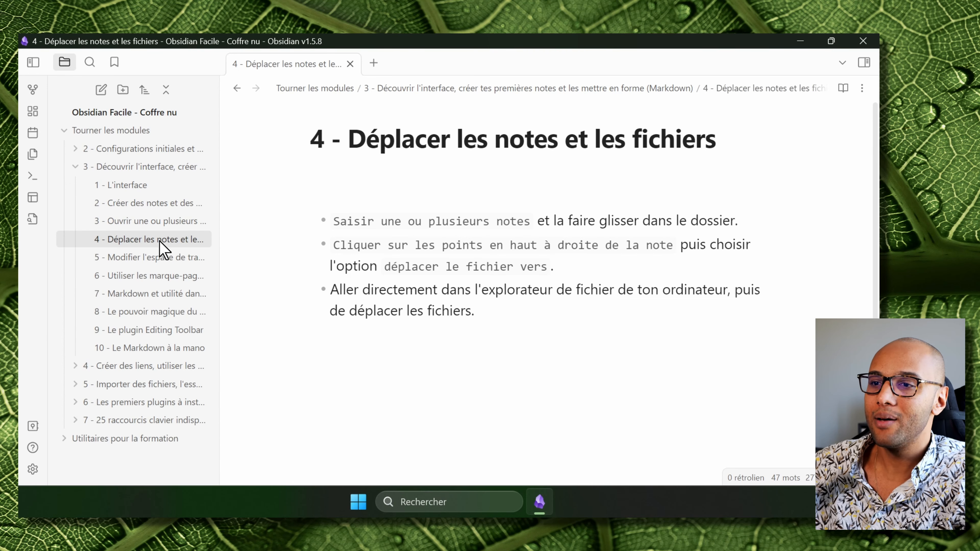
# Move "4 - Déplacer les notes et les fichiers" to the vault root and collapse all folders in the file list.
pyautogui.moveTo(154, 149)
pyautogui.mouseDown()
pyautogui.moveTo(159, 142)
pyautogui.moveTo(140, 171)
pyautogui.moveTo(165, 160)
pyautogui.moveTo(156, 133)
pyautogui.mouseUp()
pyautogui.moveTo(159, 240); pyautogui.dragTo(131, 114)
pyautogui.click(166, 93)
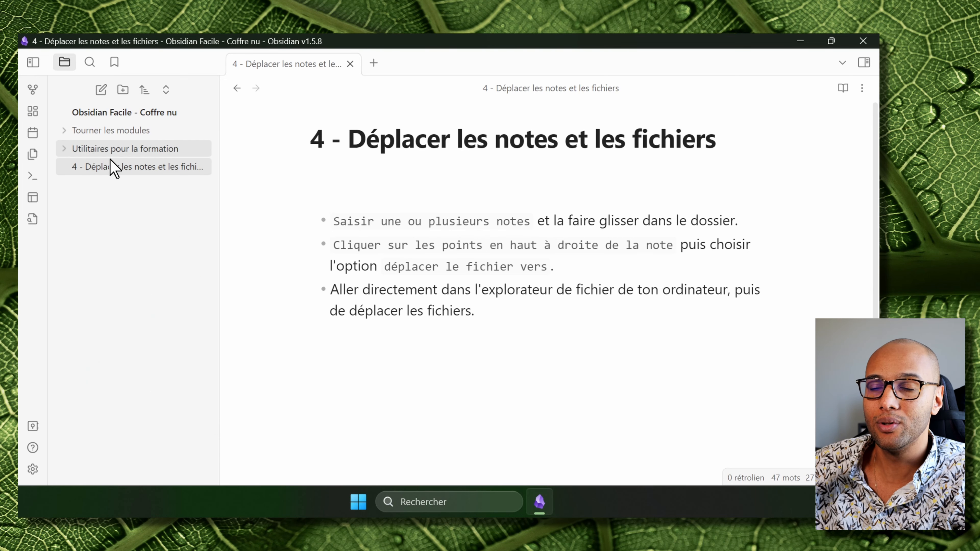
# Move note 4 from the vault root back into "3 - Découvrir l'interface" under "Tourner les modules" and expand that folder.
pyautogui.click(127, 131)
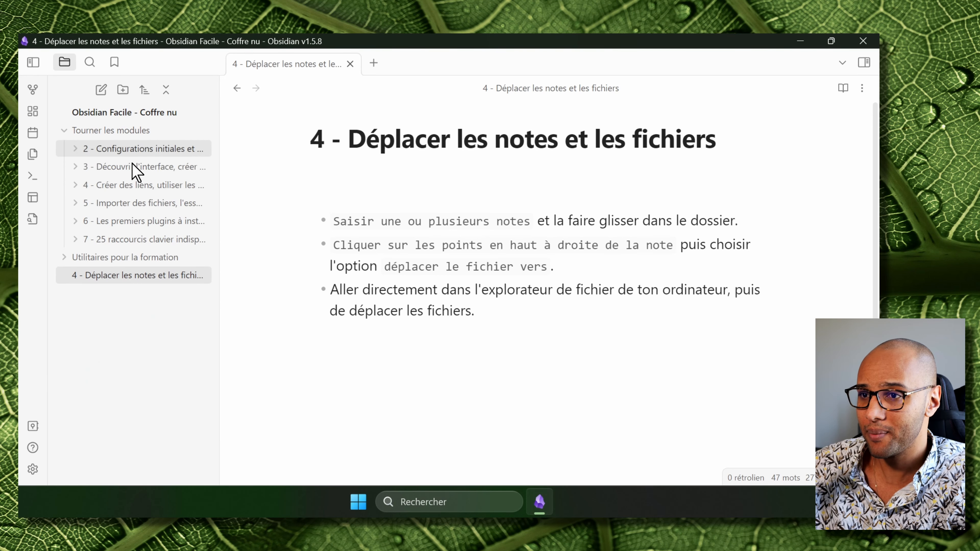
pyautogui.moveTo(137, 276); pyautogui.dragTo(144, 168)
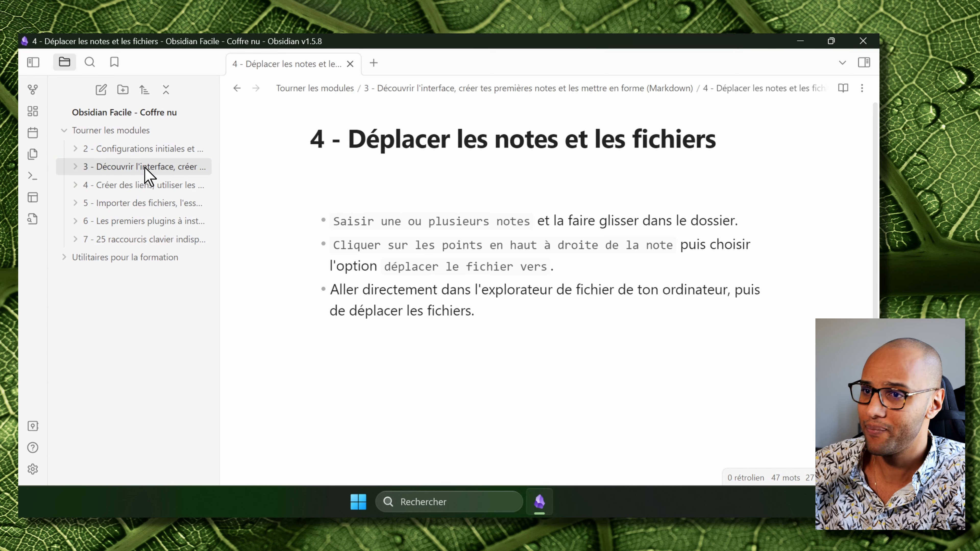
pyautogui.click(145, 167)
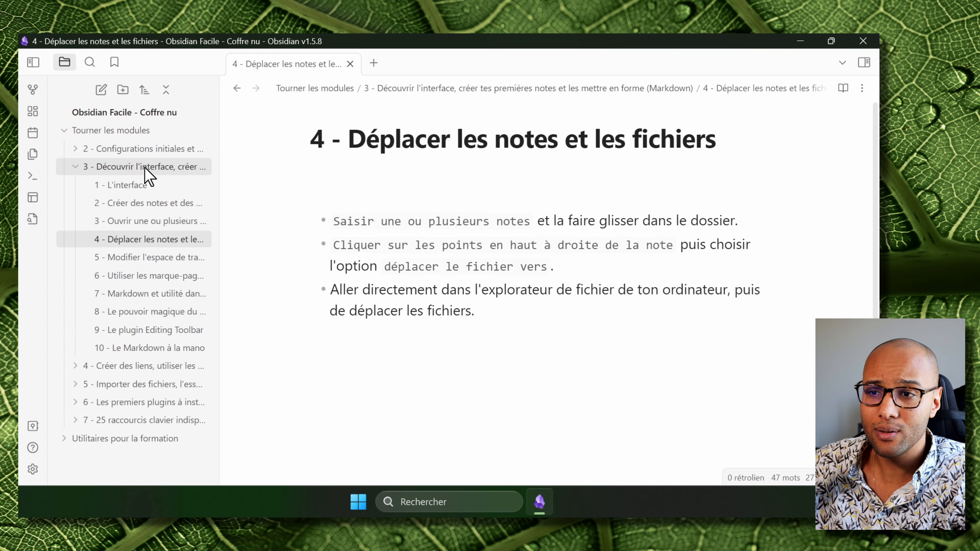
# Examine the destination folders offered by the move-file command for note 4, and close the dialog without moving it.
pyautogui.rightClick(177, 240)
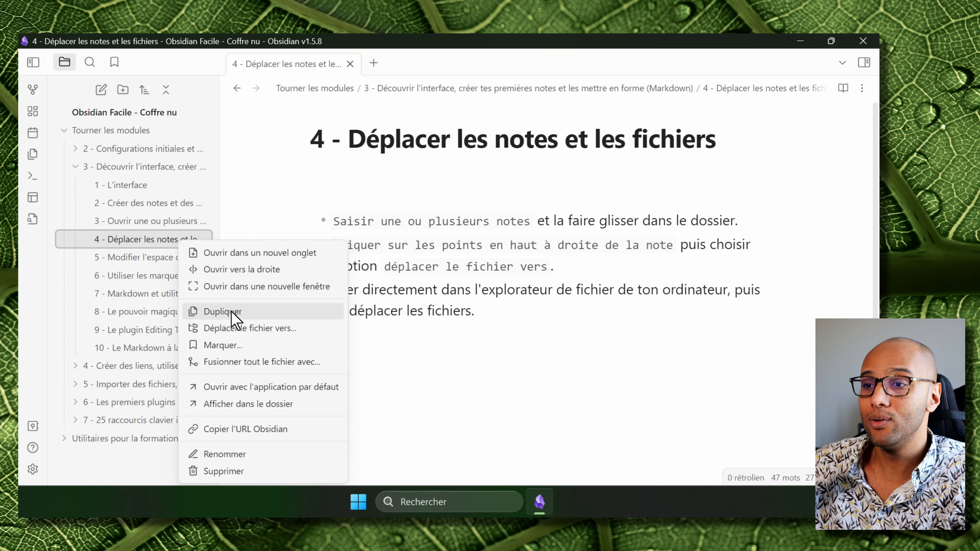
pyautogui.click(233, 329)
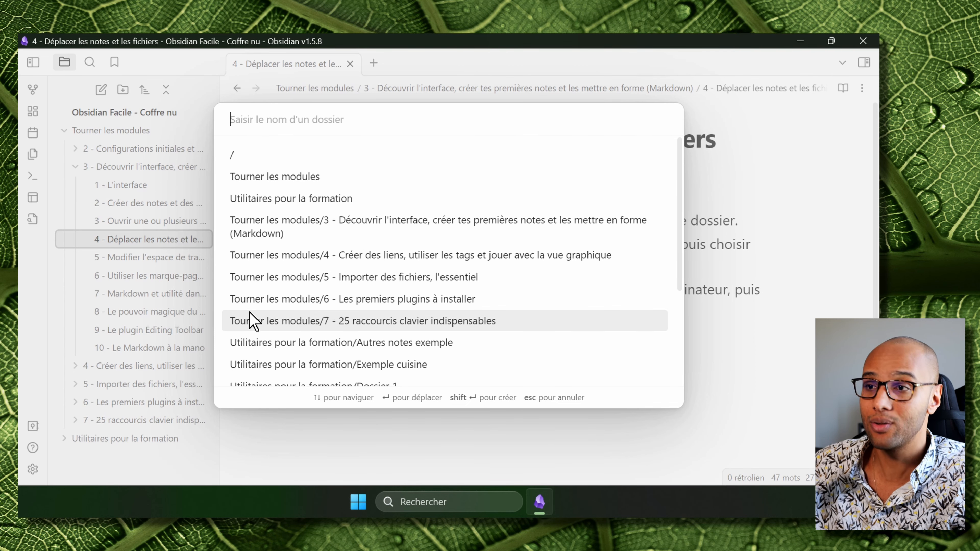
pyautogui.press('Escape')
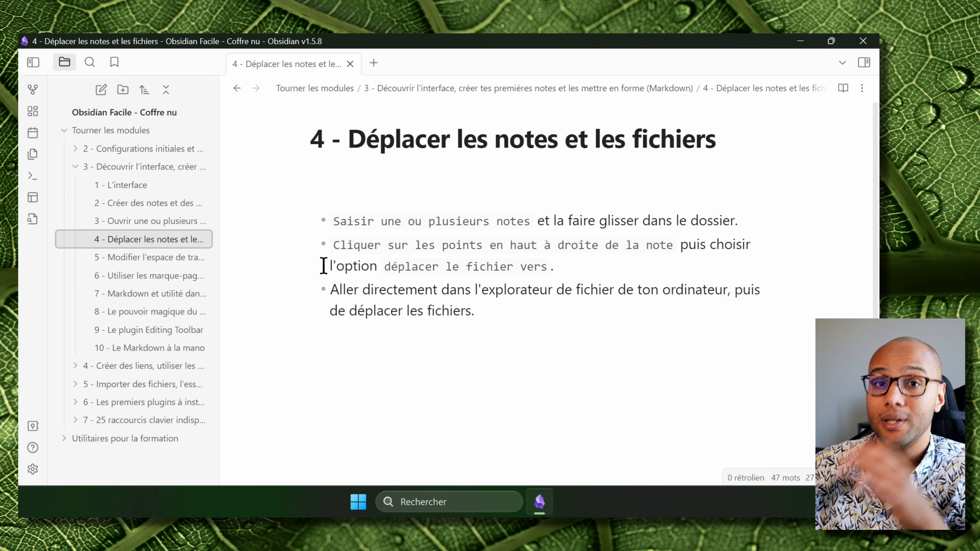
# Show note 4 in the system's File Explorer and go up two levels to the "Obsidian Facile - Coffre nu" folder.
pyautogui.rightClick(145, 240)
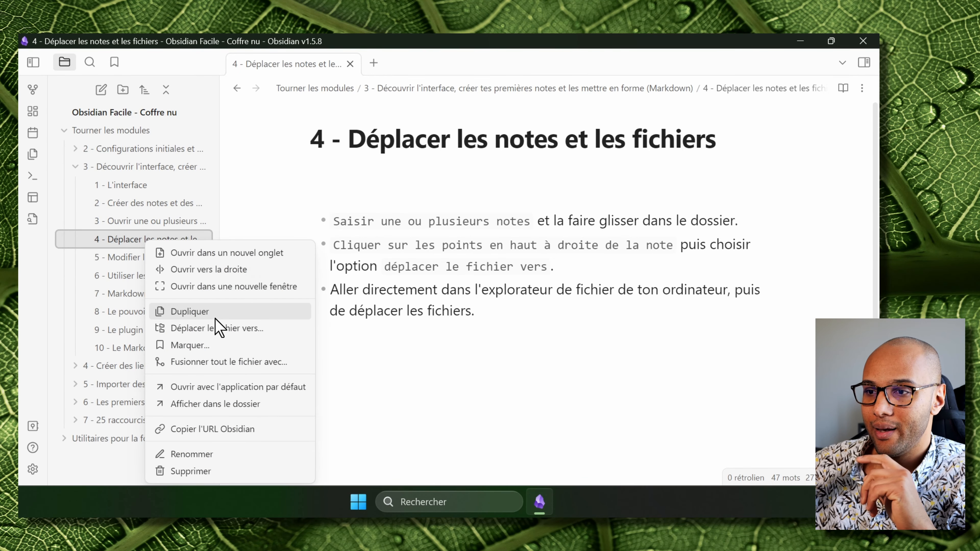
pyautogui.click(230, 404)
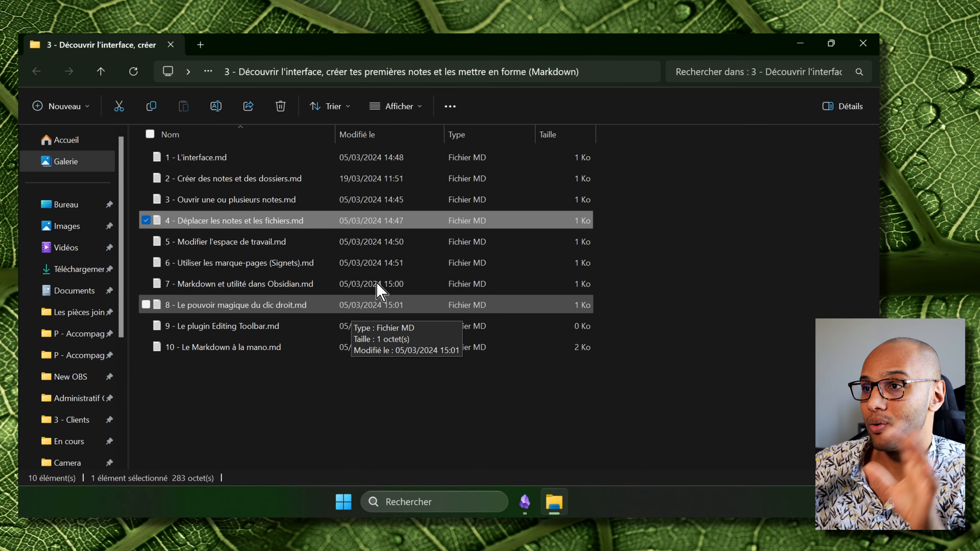
pyautogui.click(104, 72)
pyautogui.click(102, 71)
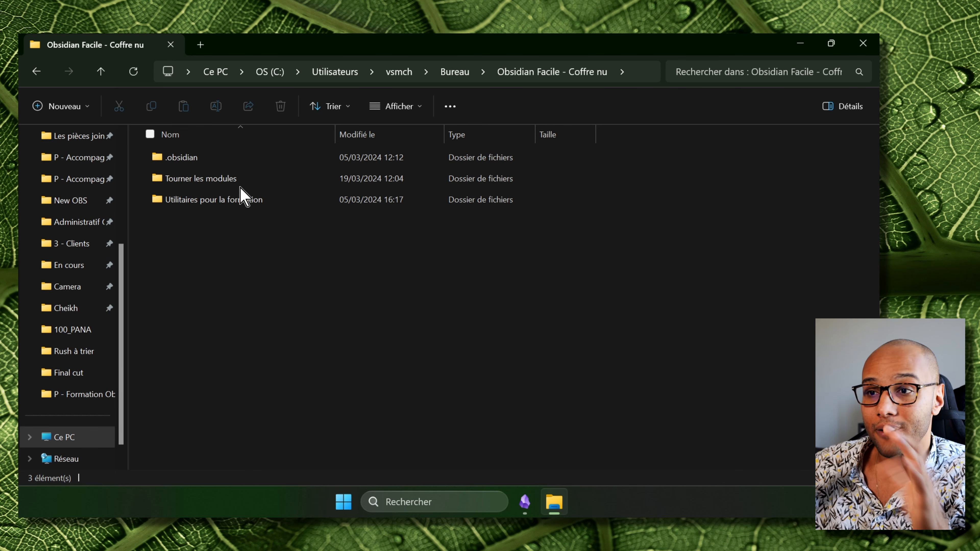
# Arrange the File Explorer and Obsidian windows side by side, with Obsidian on the left half of the screen.
pyautogui.moveTo(379, 44); pyautogui.dragTo(878, 232)
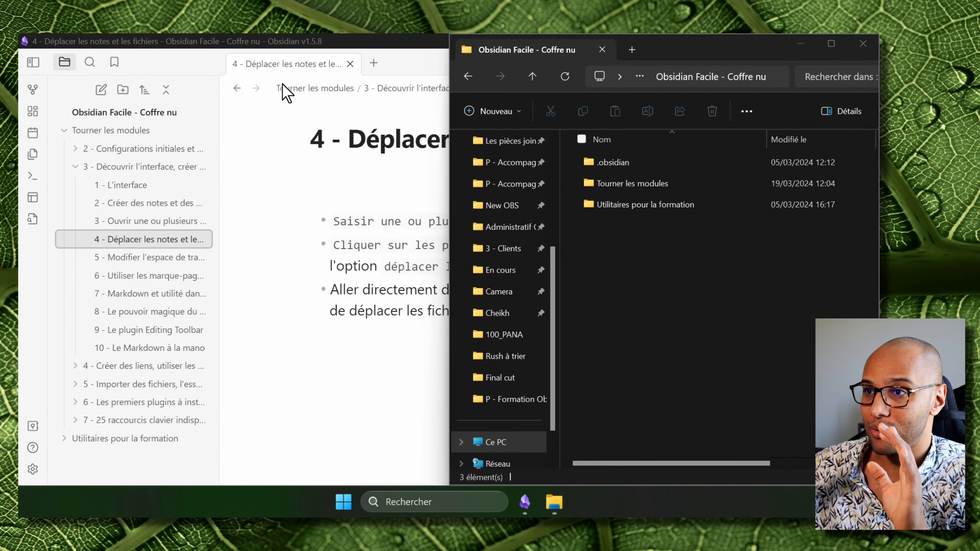
pyautogui.click(202, 154)
pyautogui.moveTo(376, 61); pyautogui.dragTo(336, 98)
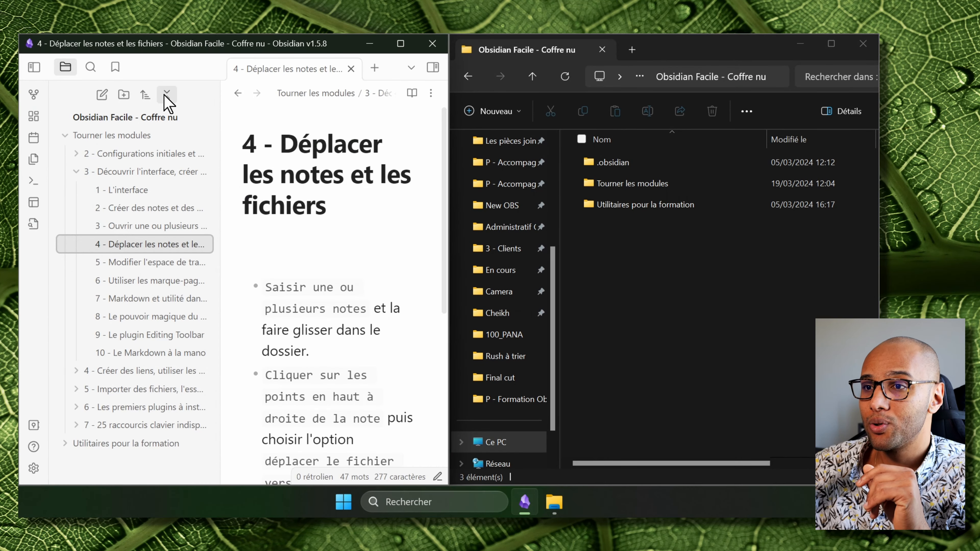
# Show only the module folders of "Tourner les modules" in Obsidian and open its "4 - Créer des liens" folder in File Explorer.
pyautogui.click(166, 95)
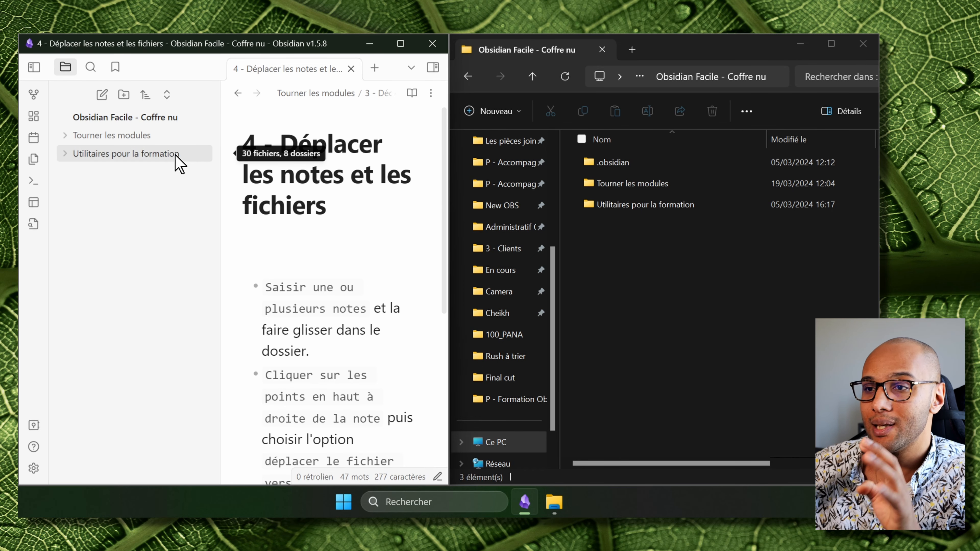
pyautogui.click(84, 136)
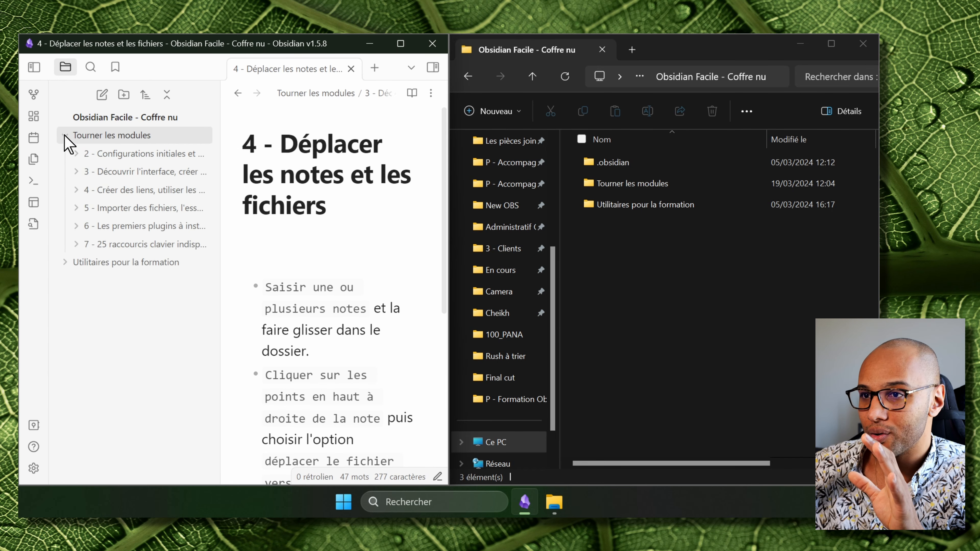
pyautogui.click(653, 185)
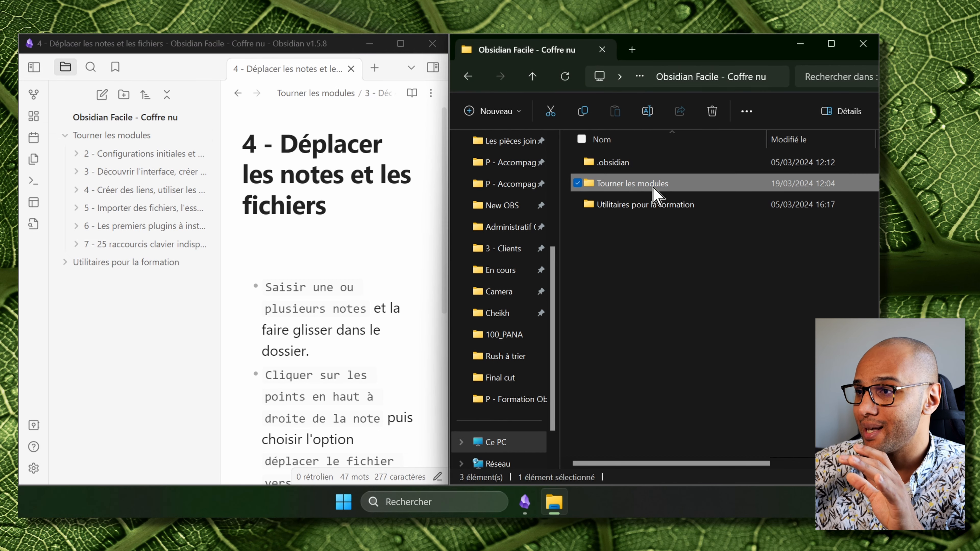
pyautogui.doubleClick(694, 183)
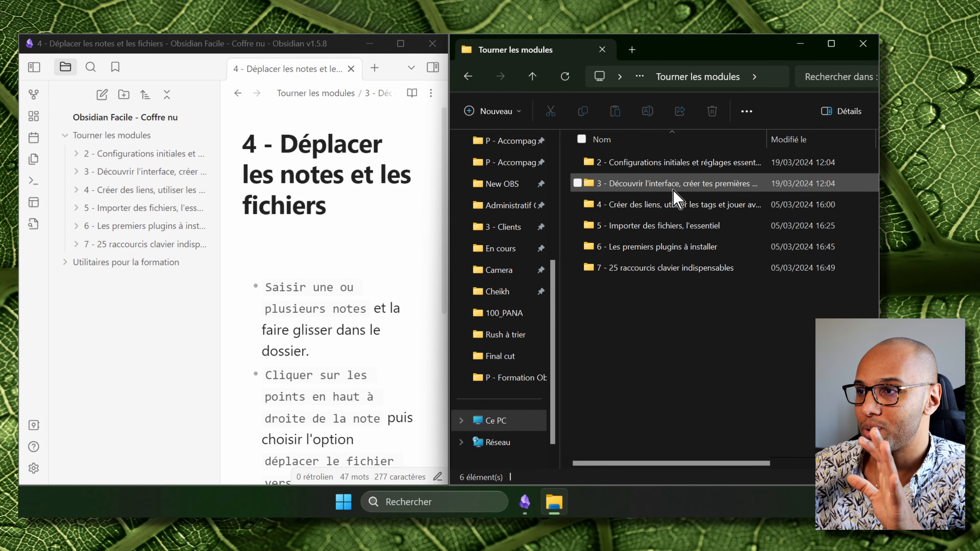
pyautogui.click(678, 206)
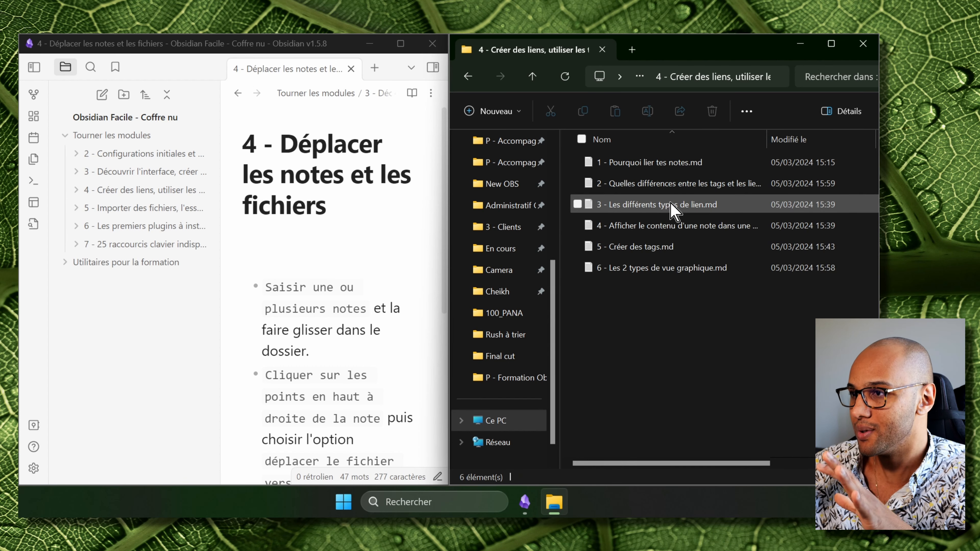
# Move "1 - Pourquoi lier tes notes" from folder 4 to folder 3 in Obsidian, and open folder 3 in File Explorer.
pyautogui.click(100, 189)
pyautogui.moveTo(169, 211); pyautogui.dragTo(142, 174)
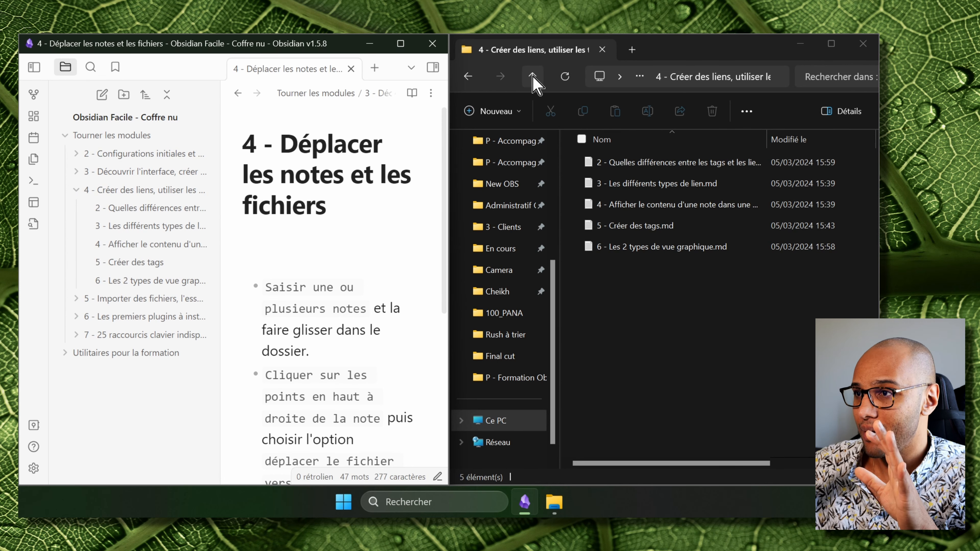
pyautogui.click(532, 76)
pyautogui.doubleClick(654, 184)
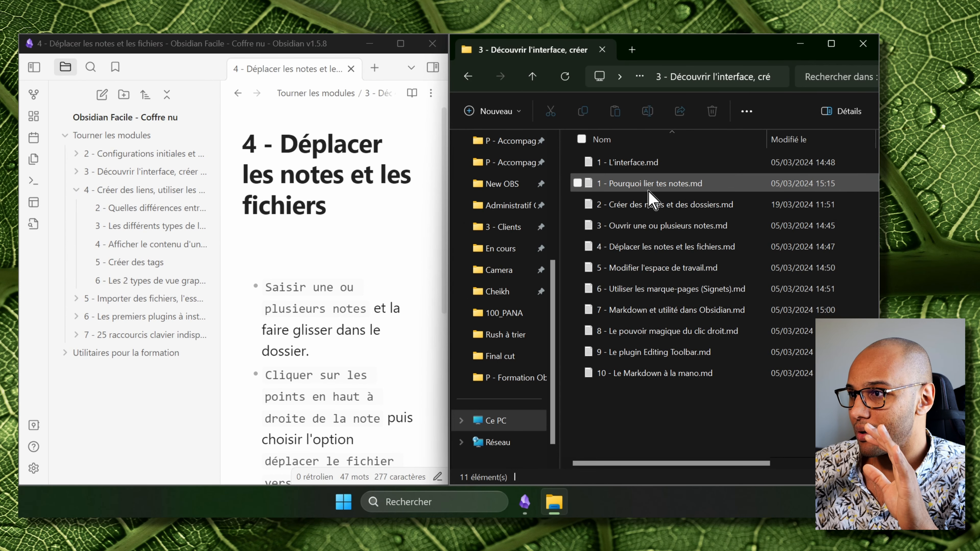
# Transfer "1 - Pourquoi lier tes notes.md" from folder 3 back to the "4 - Créer des liens" folder in File Explorer.
pyautogui.click(698, 189)
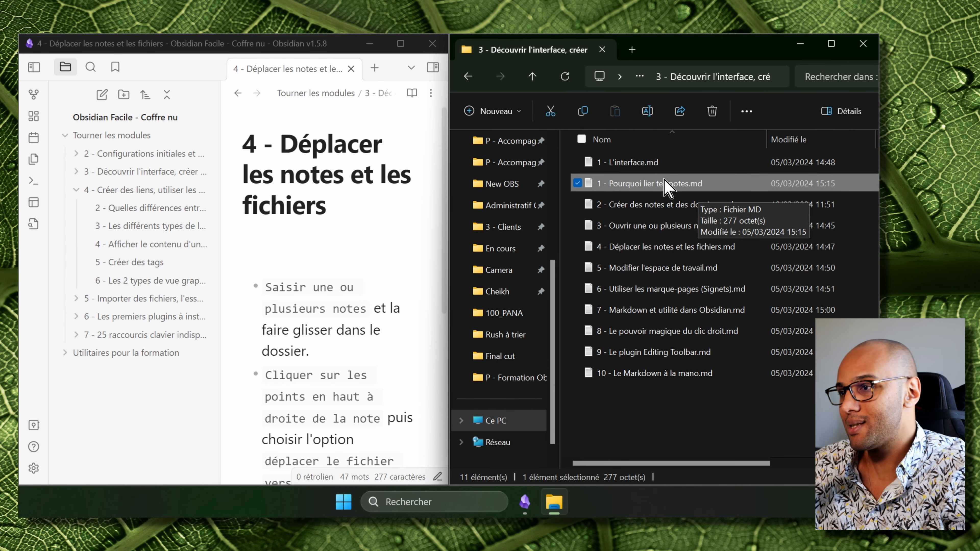
pyautogui.hotkey('ctrl', 'c')
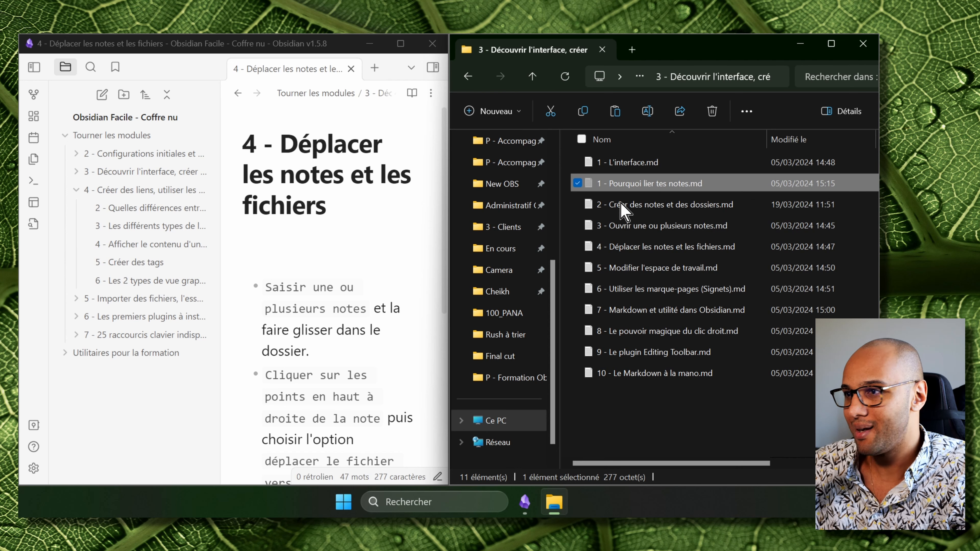
pyautogui.click(532, 76)
pyautogui.doubleClick(692, 204)
pyautogui.hotkey('ctrl', 'v')
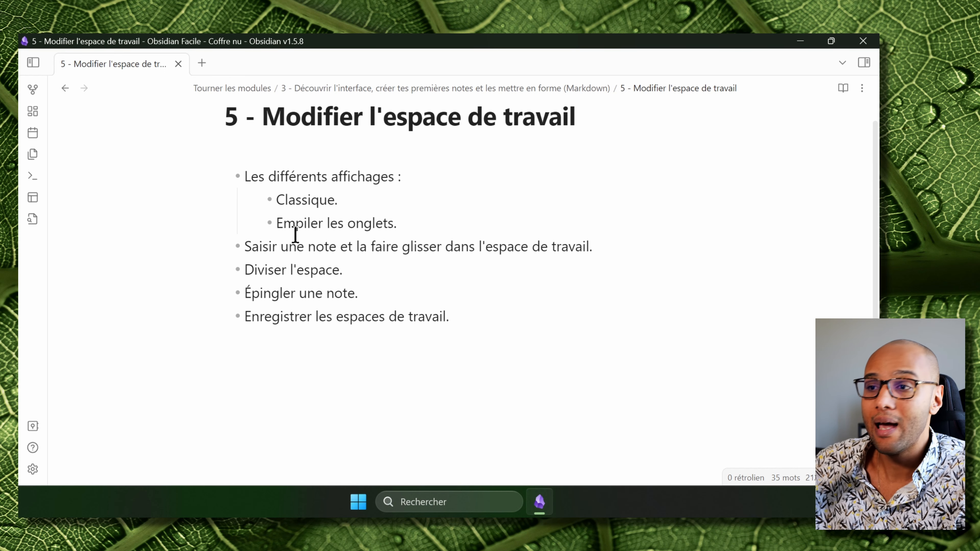
# Open notes 6, 7 and 8 of folder 3 in new tabs beside note 5, and hide the file sidebar.
pyautogui.click(31, 64)
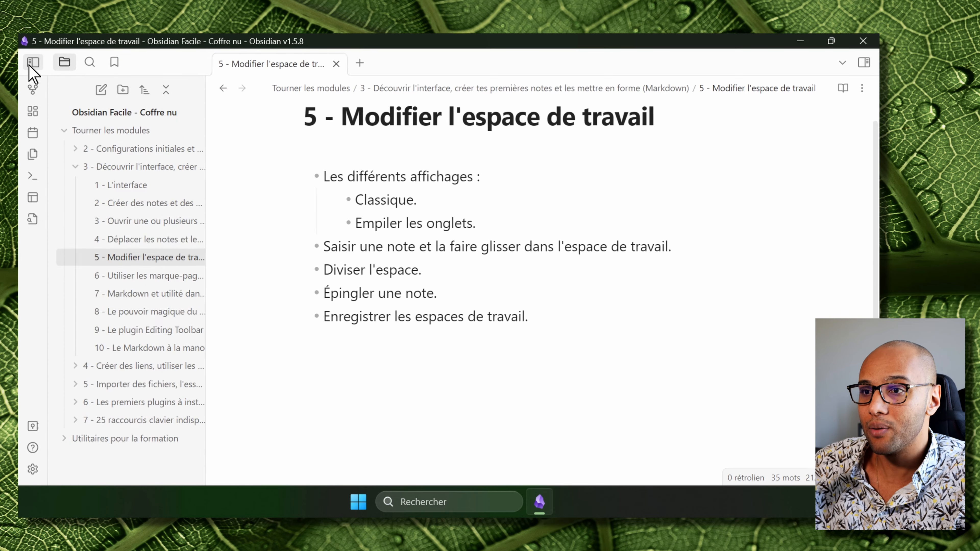
pyautogui.keyDown('ctrl'); pyautogui.click(151, 276); pyautogui.keyUp('ctrl')
pyautogui.keyDown('ctrl'); pyautogui.click(146, 295); pyautogui.keyUp('ctrl')
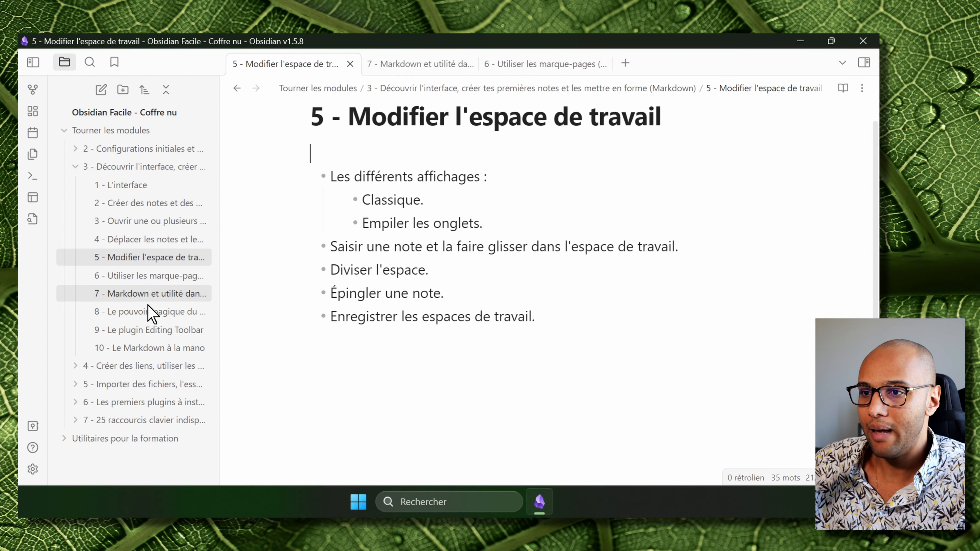
pyautogui.keyDown('ctrl'); pyautogui.click(150, 312); pyautogui.keyUp('ctrl')
pyautogui.click(32, 63)
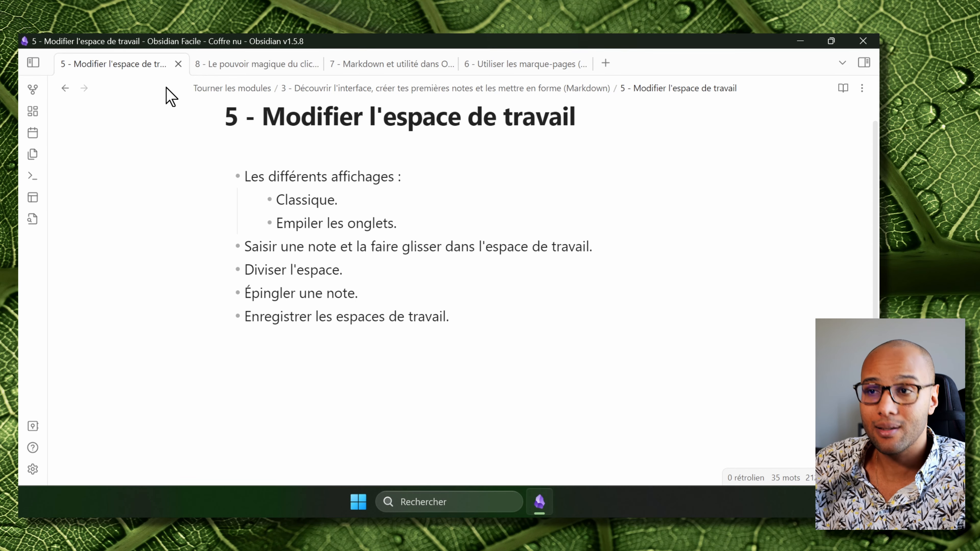
# View the open tabs of notes 8 and 7, and return to "5 - Modifier l'espace de travail".
pyautogui.click(253, 68)
pyautogui.click(398, 67)
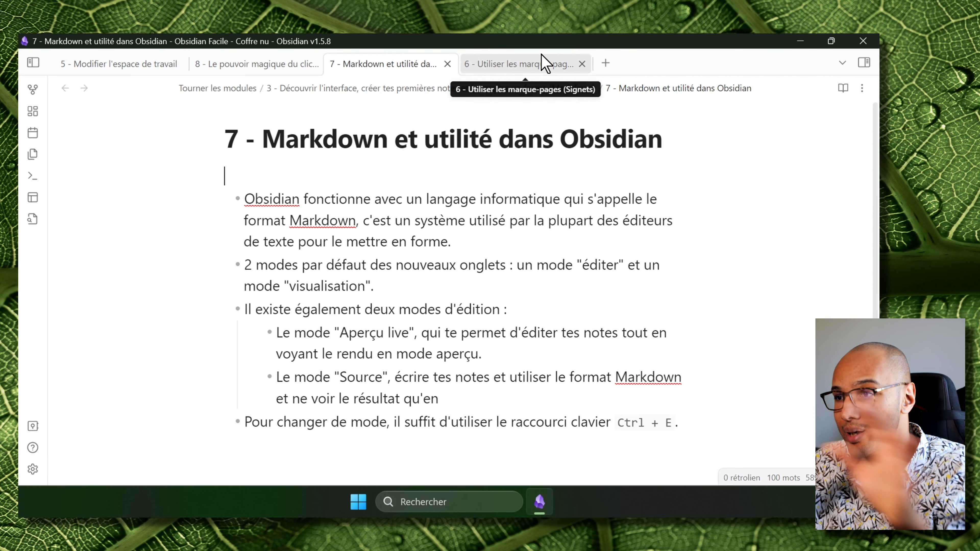
pyautogui.click(102, 63)
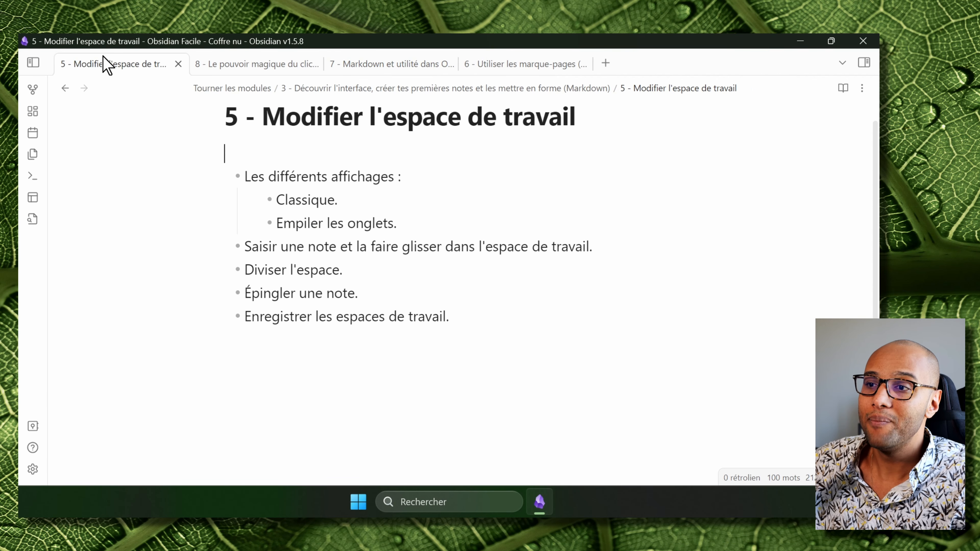
# Switch the four open note tabs to the stacked display (Empiler les onglets).
pyautogui.click(303, 147)
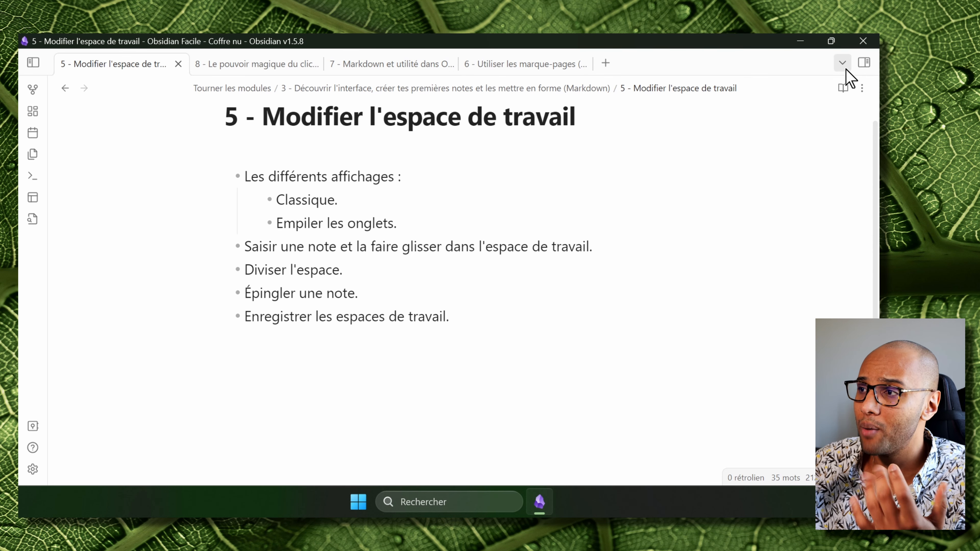
pyautogui.click(842, 64)
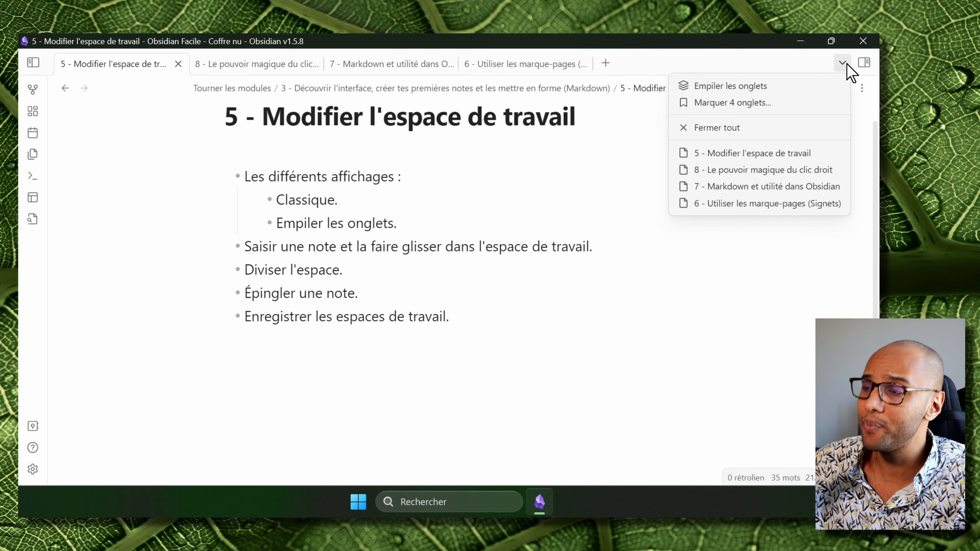
pyautogui.click(822, 87)
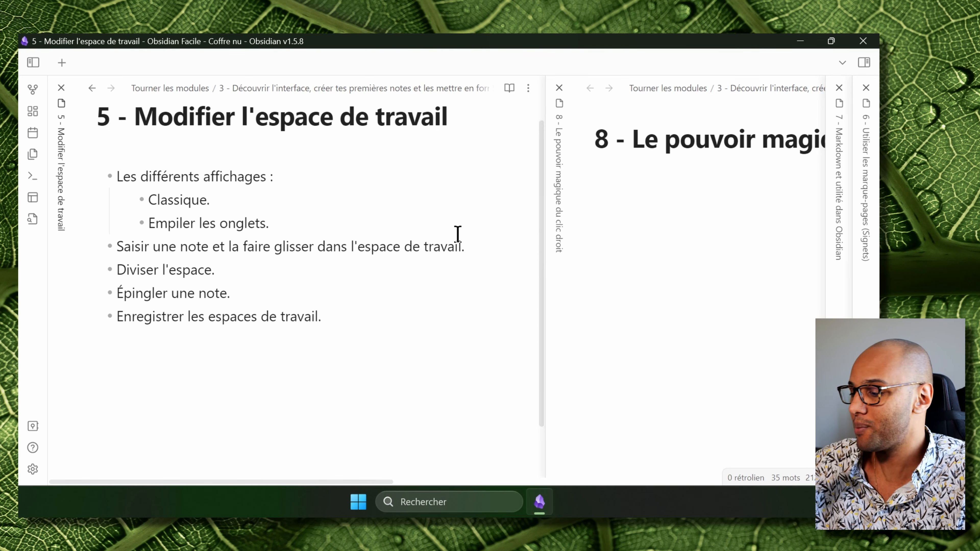
# Browse the stacked notes from note 8 to note 7, sliding through the stack until note 6 appears.
pyautogui.click(669, 392)
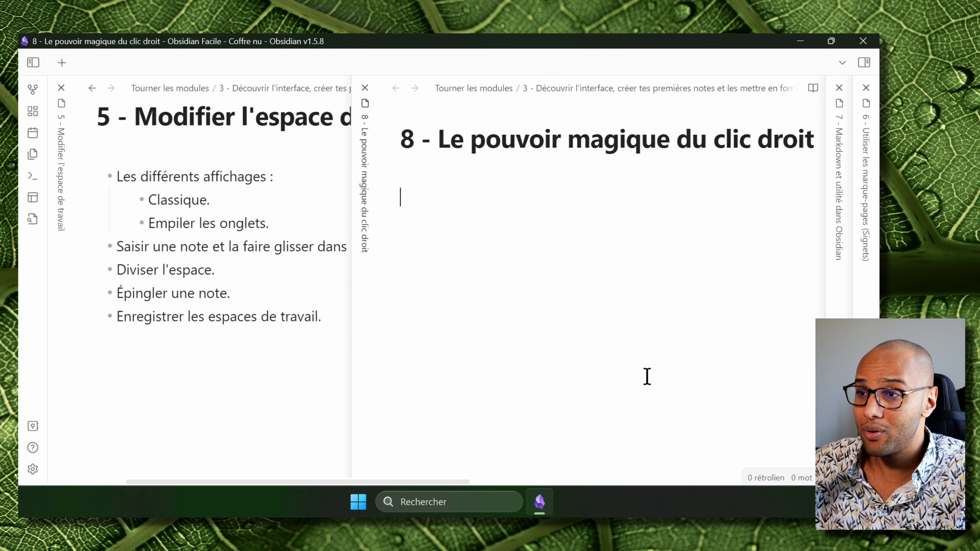
pyautogui.hscroll(5, 641, 365)
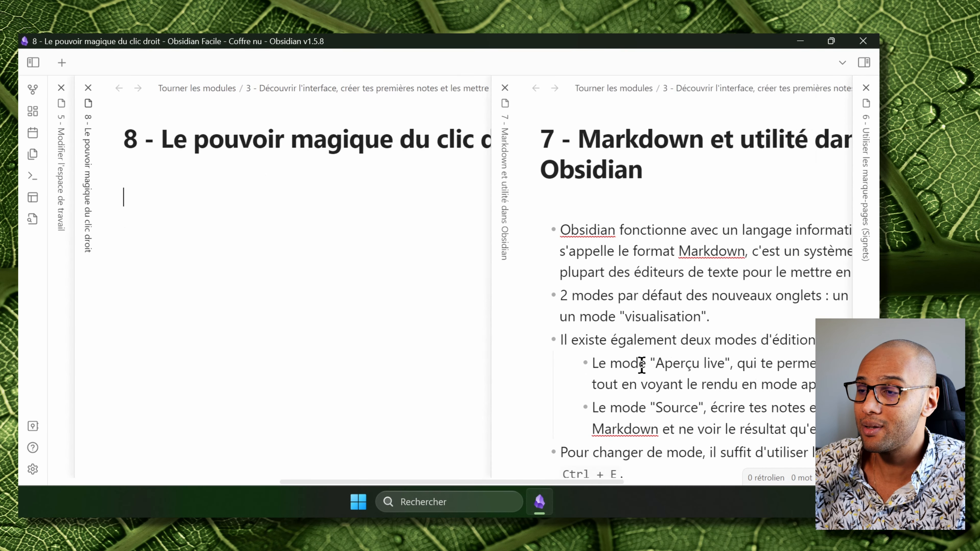
pyautogui.hscroll(-2, 643, 357)
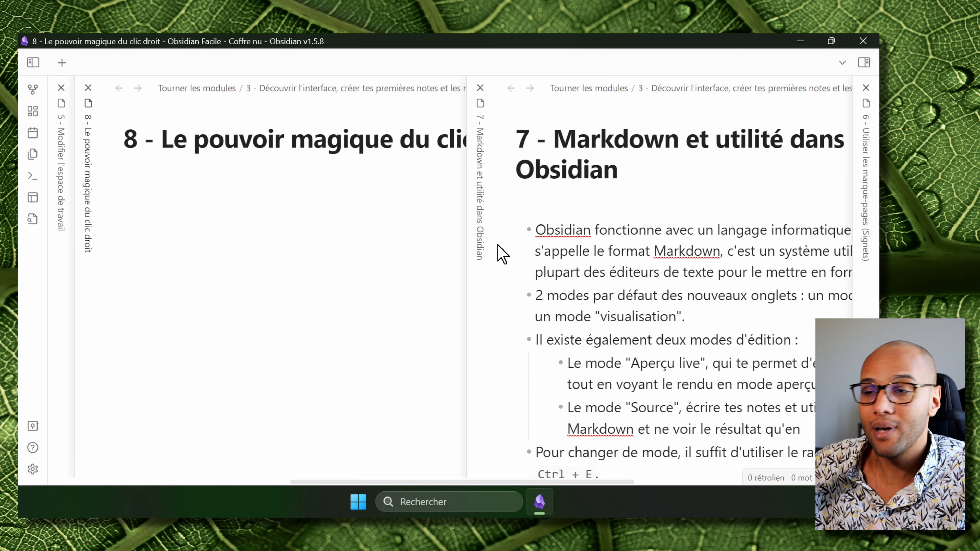
pyautogui.click(678, 320)
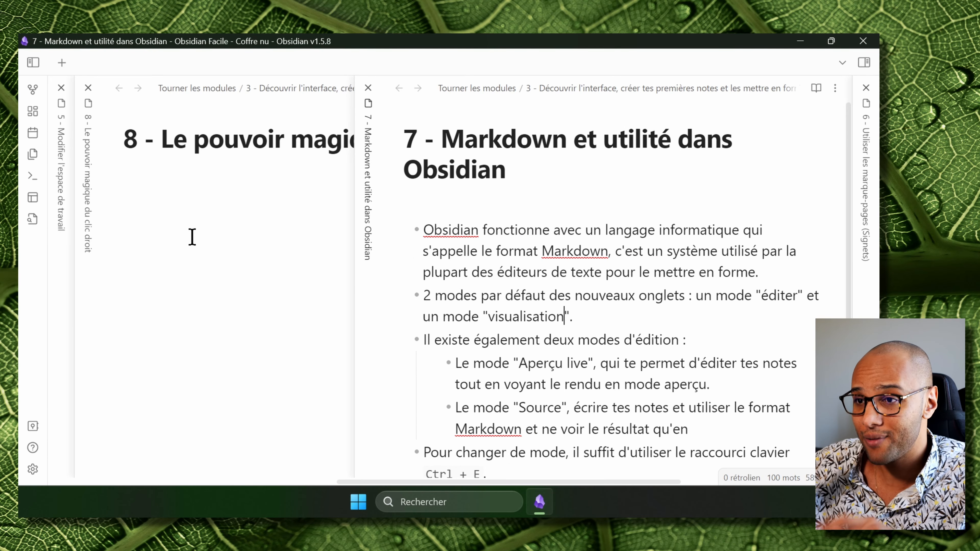
pyautogui.hscroll(5, 563, 270)
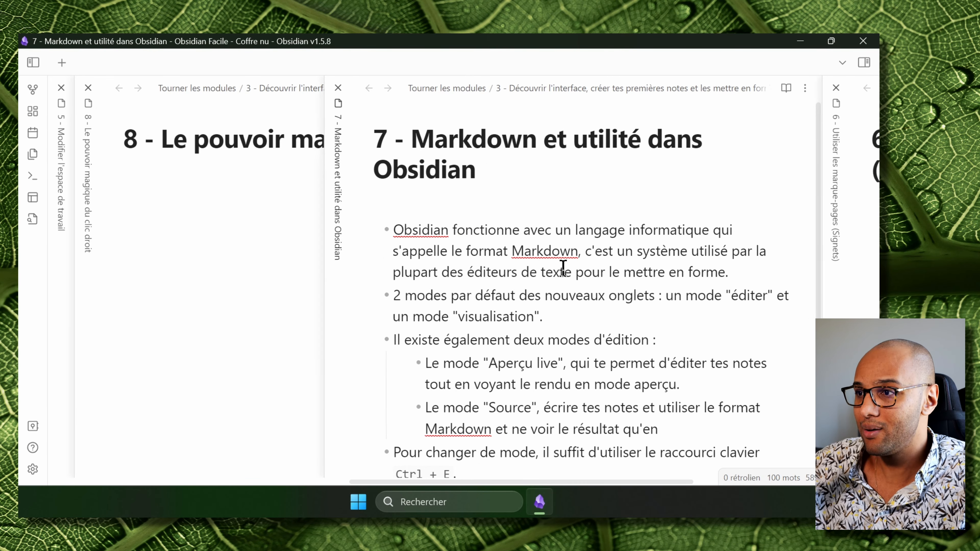
pyautogui.scroll(-2, 714, 249)
pyautogui.scroll(2, 718, 249)
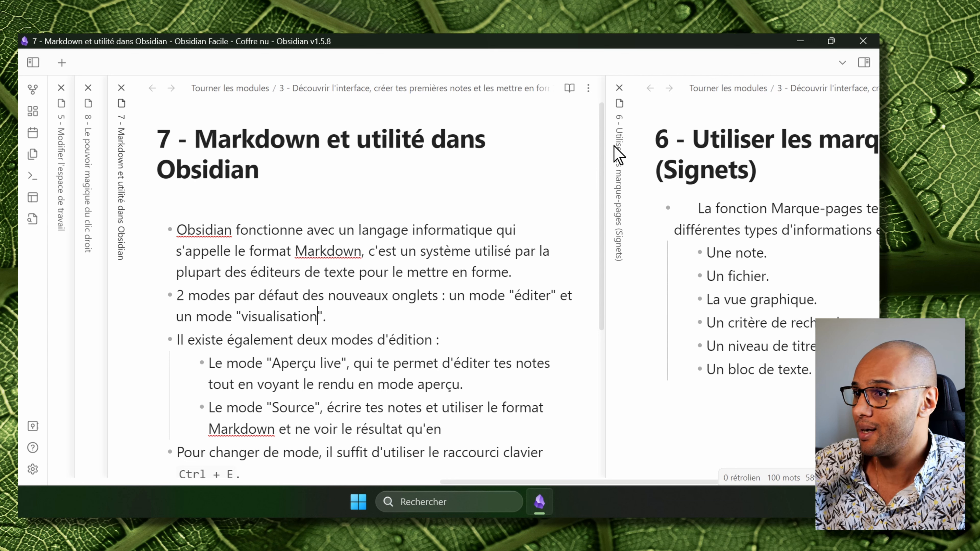
# Move note 6 directly after note 5 in the stack, and view notes 5 and 7 before returning to note 5.
pyautogui.moveTo(618, 143); pyautogui.dragTo(66, 181)
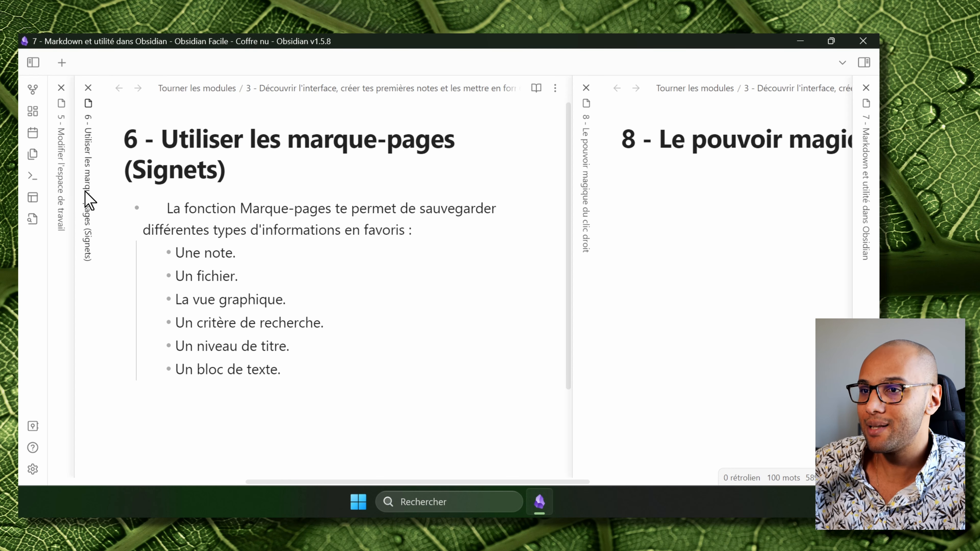
pyautogui.hscroll(-7, 145, 202)
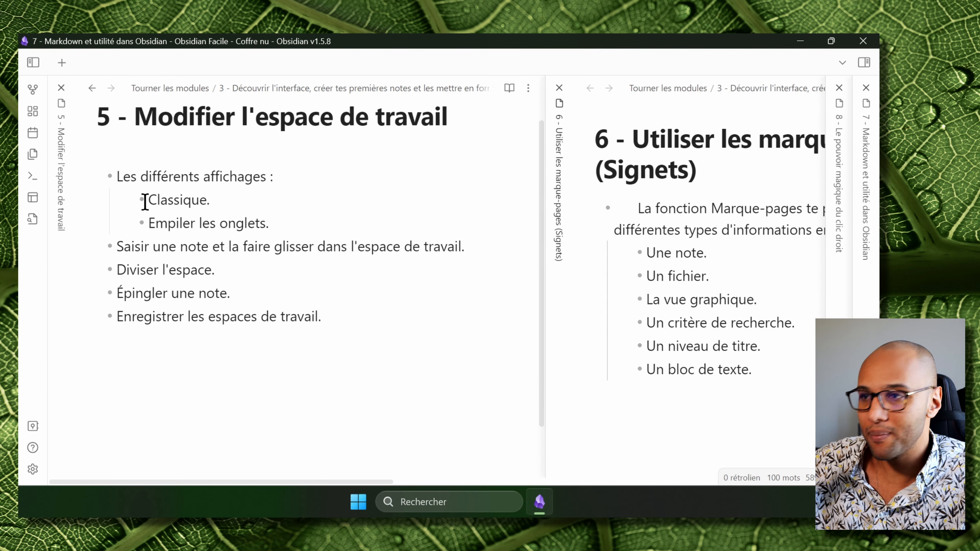
pyautogui.scroll(1, 145, 202)
pyautogui.click(216, 145)
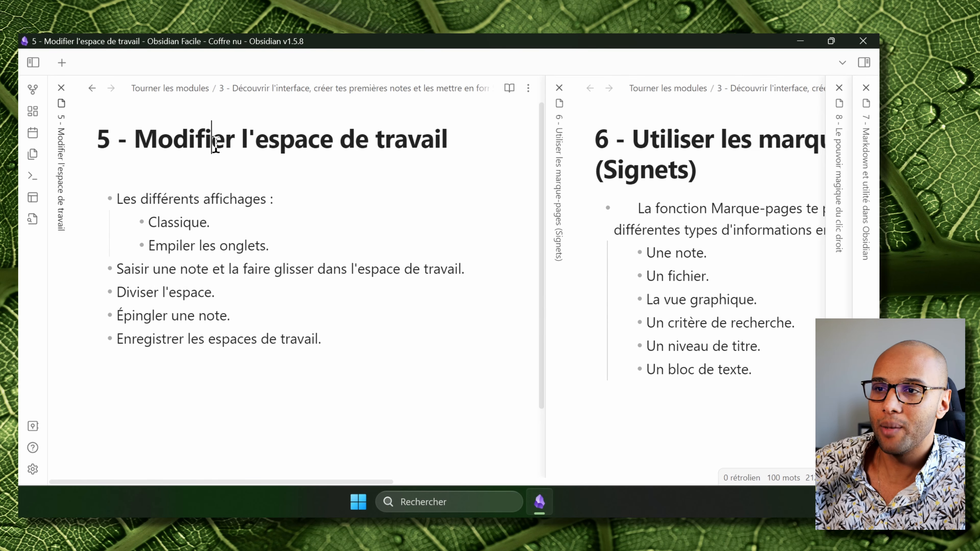
pyautogui.click(866, 223)
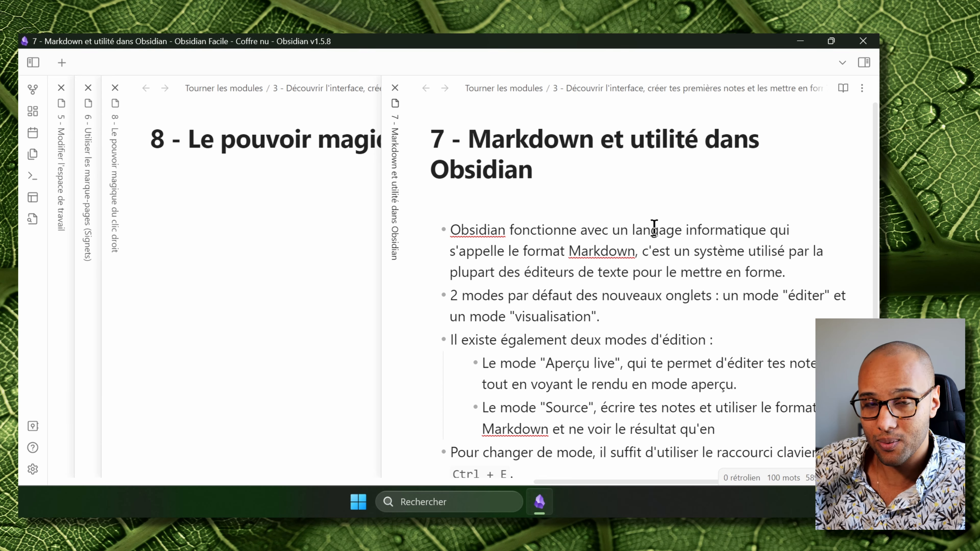
pyautogui.hotkey('ctrl', 'Tab')
# Unstack the tabs (Désempiler les onglets) and move the note 6 tab to the end of the row.
pyautogui.click(842, 62)
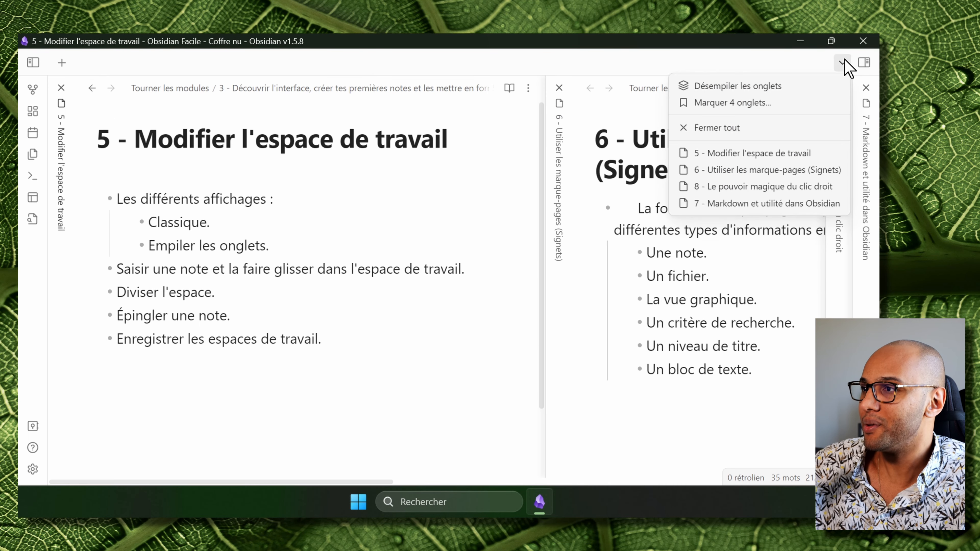
pyautogui.click(772, 88)
pyautogui.moveTo(274, 69); pyautogui.dragTo(586, 70)
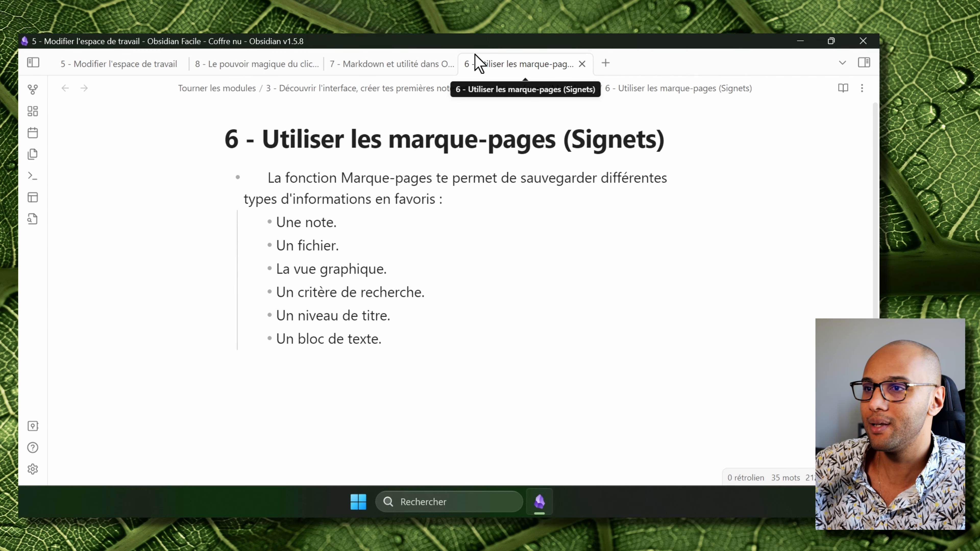
# Close the tabs of notes 8, 7 and 6, keeping only "5 - Modifier l'espace de travail" open.
pyautogui.click(315, 66)
pyautogui.click(315, 66)
pyautogui.click(315, 65)
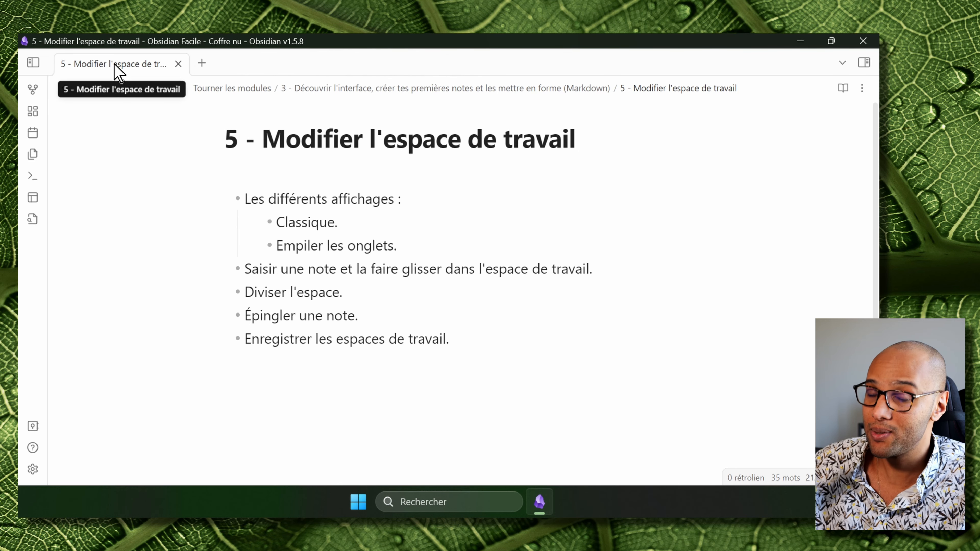
# Show both sidebars and collapse all folders in the file list.
pyautogui.click(33, 62)
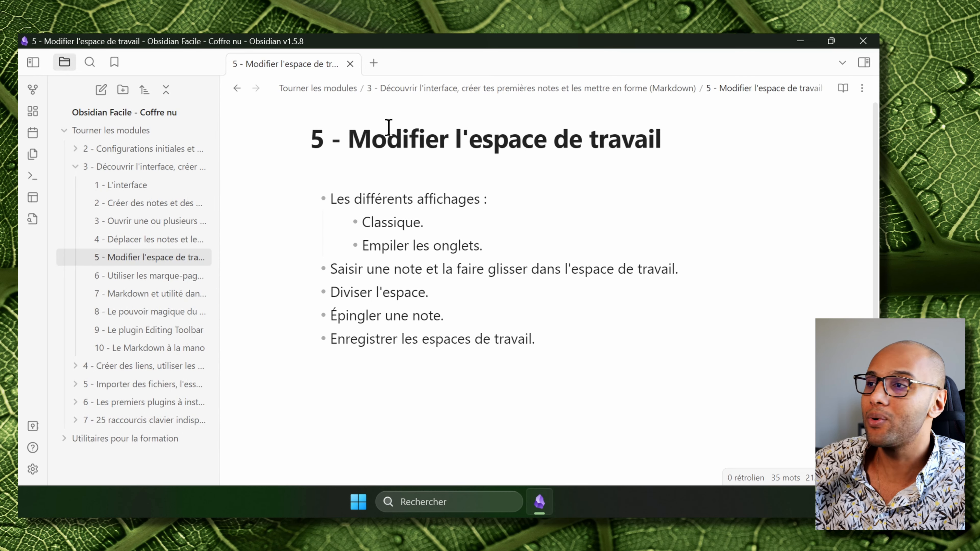
pyautogui.click(174, 94)
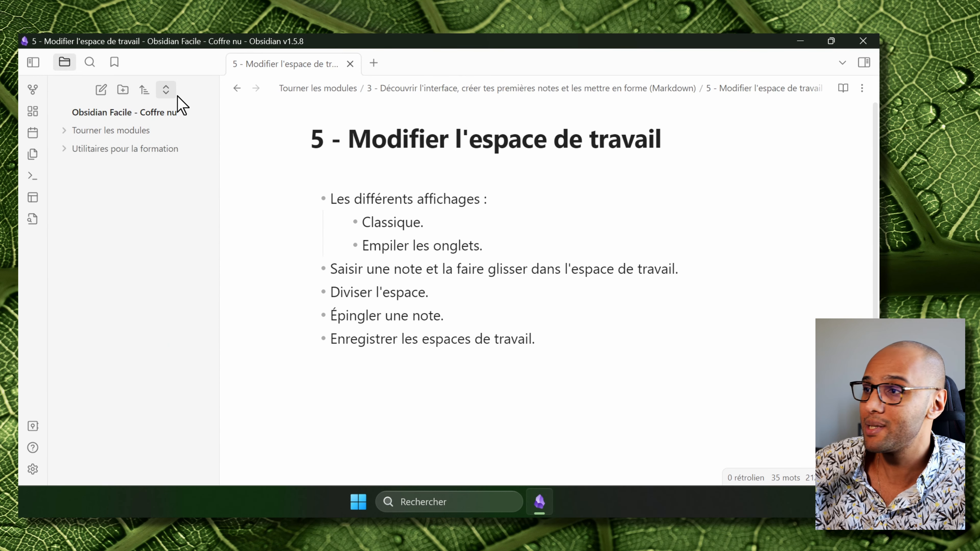
pyautogui.click(863, 61)
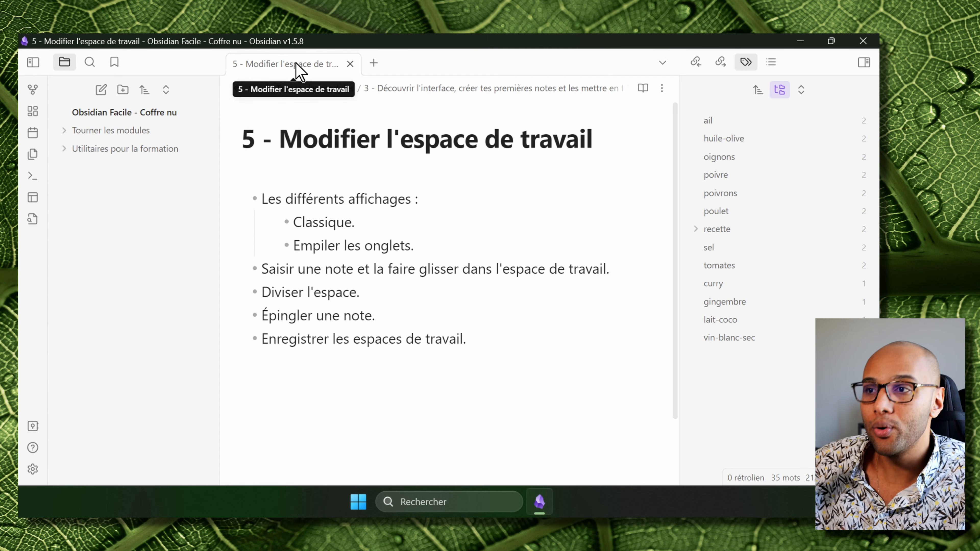
# Dock note 5 beneath the file list in the sidebar, and bring it back as a tab in the main area.
pyautogui.moveTo(299, 69); pyautogui.dragTo(79, 405)
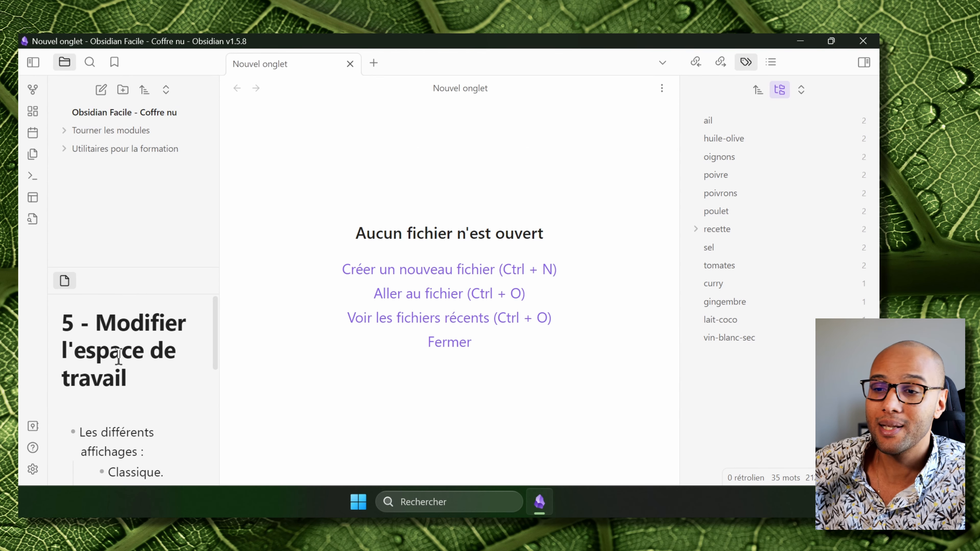
pyautogui.moveTo(69, 290); pyautogui.dragTo(430, 79)
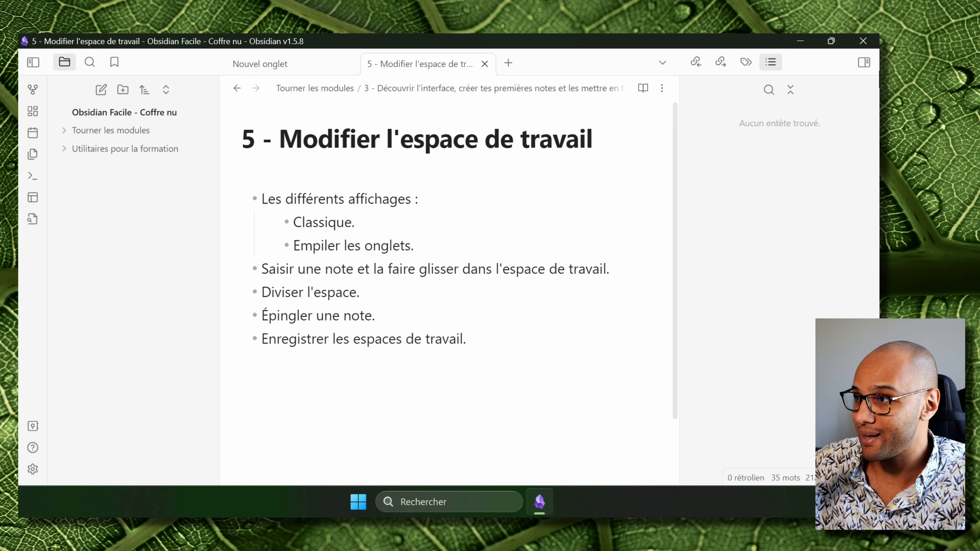
# Hide both sidebars and split the workspace vertically, placing note 5 to the right of the empty tab.
pyautogui.click(864, 62)
pyautogui.click(31, 62)
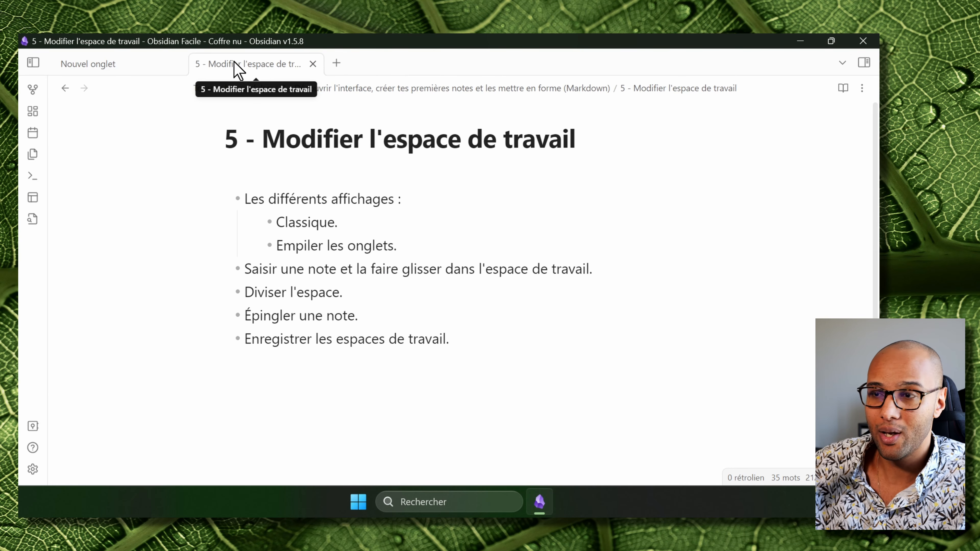
pyautogui.moveTo(239, 70); pyautogui.dragTo(791, 189)
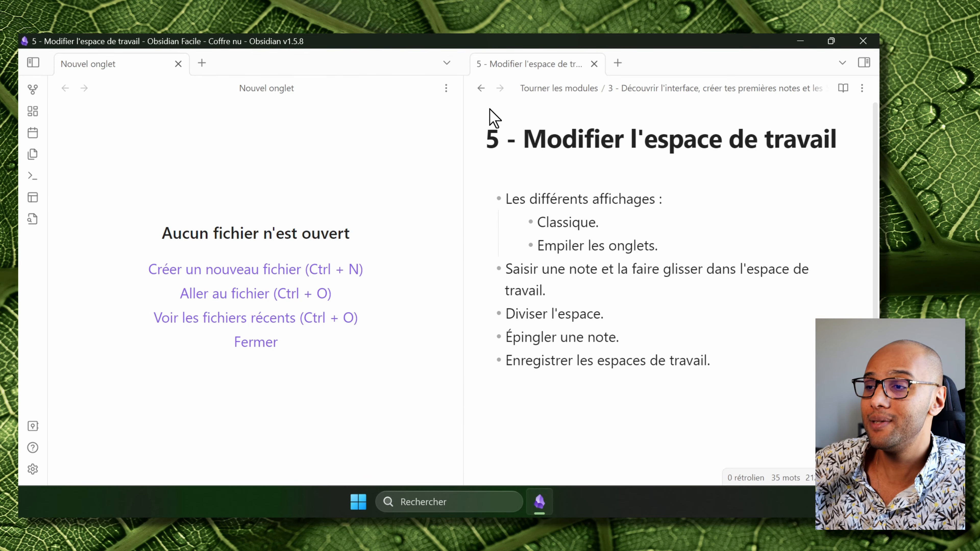
# Open "4 - Déplacer les notes et les fichiers" in its own pane below note 5, with the file sidebar hidden.
pyautogui.click(33, 62)
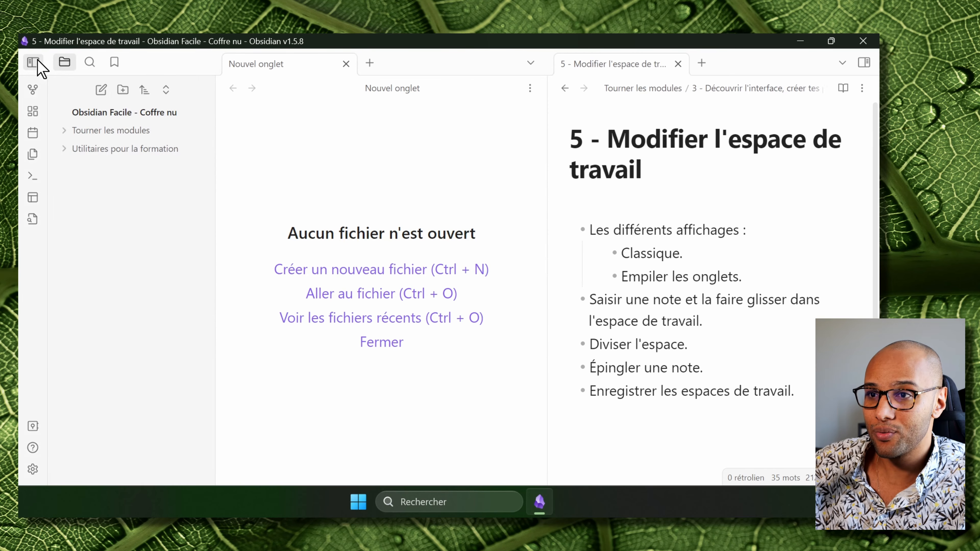
pyautogui.click(97, 129)
pyautogui.click(118, 168)
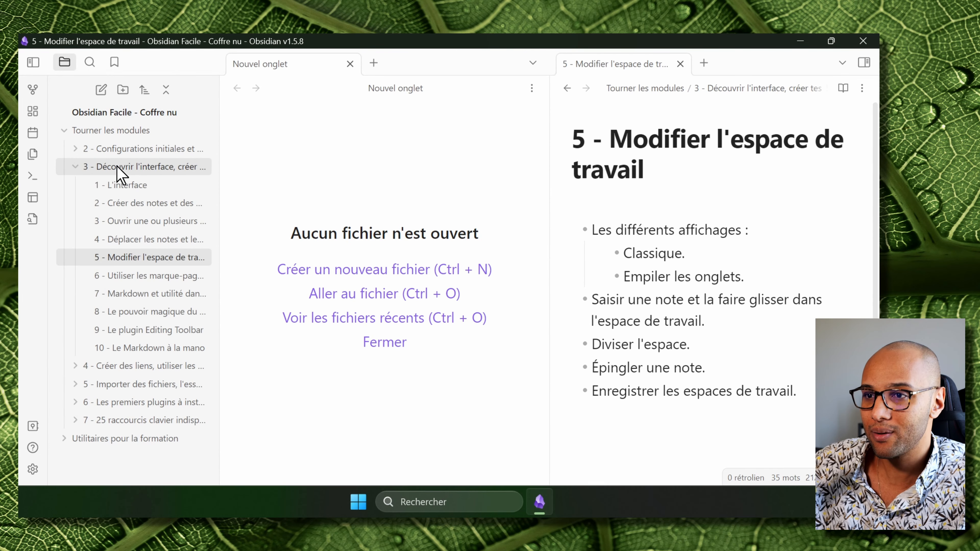
pyautogui.keyDown('ctrl'); pyautogui.click(184, 236); pyautogui.keyUp('ctrl')
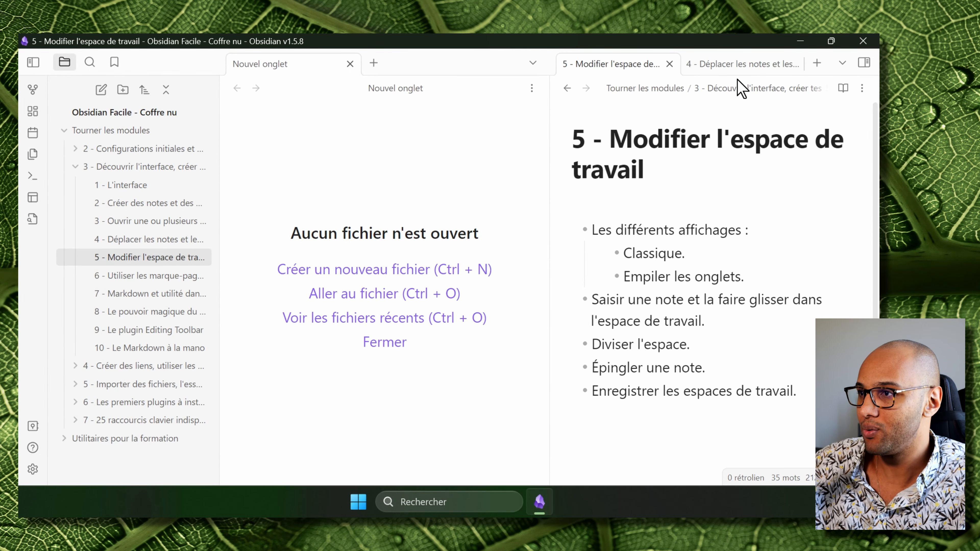
pyautogui.click(741, 65)
pyautogui.moveTo(748, 69); pyautogui.dragTo(621, 415)
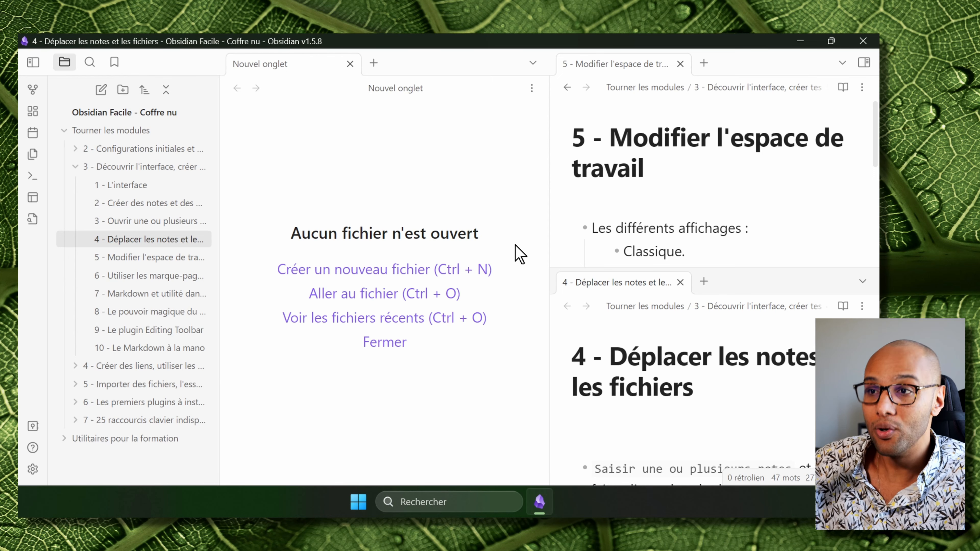
pyautogui.click(27, 64)
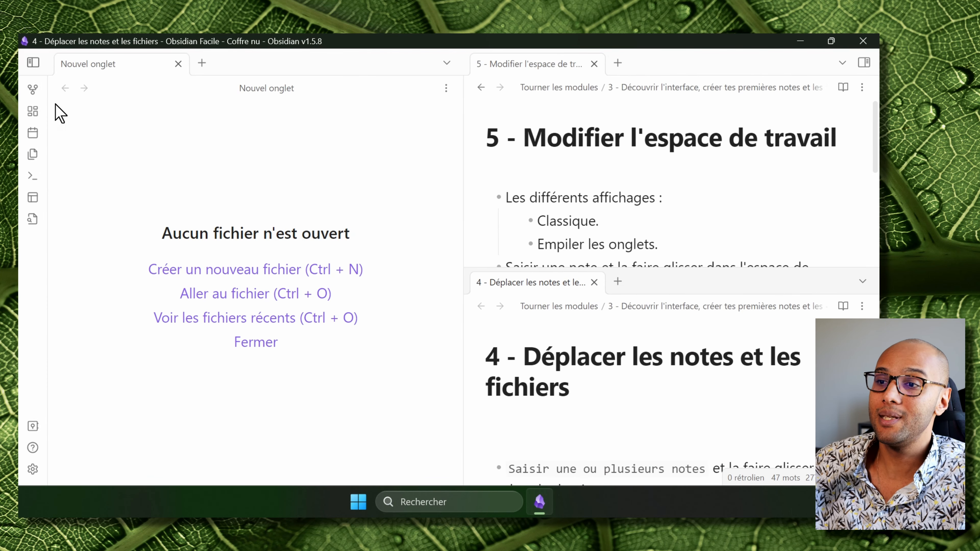
# Show the file sidebar and open "3 - Ouvrir une ou plusieurs notes" in the empty pane.
pyautogui.click(33, 63)
pyautogui.click(463, 189)
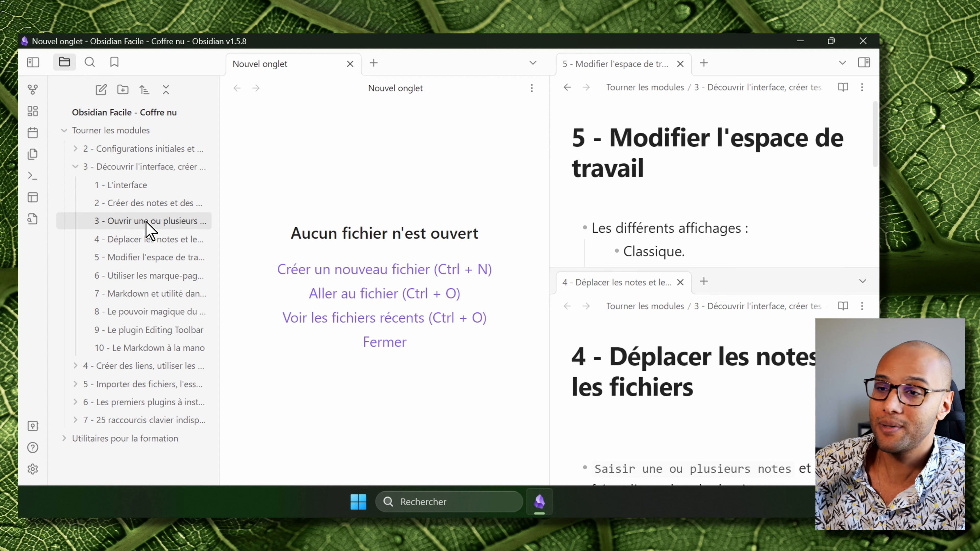
pyautogui.click(154, 221)
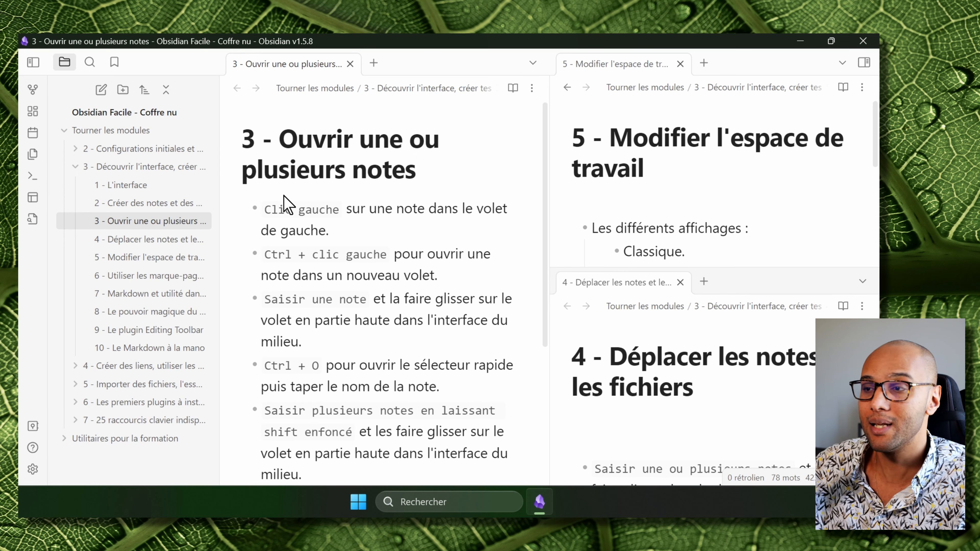
# Save the current layout as a workspace named "Espace fictif" using the Gérer les espaces de travail command.
pyautogui.scroll(-5, 807, 236)
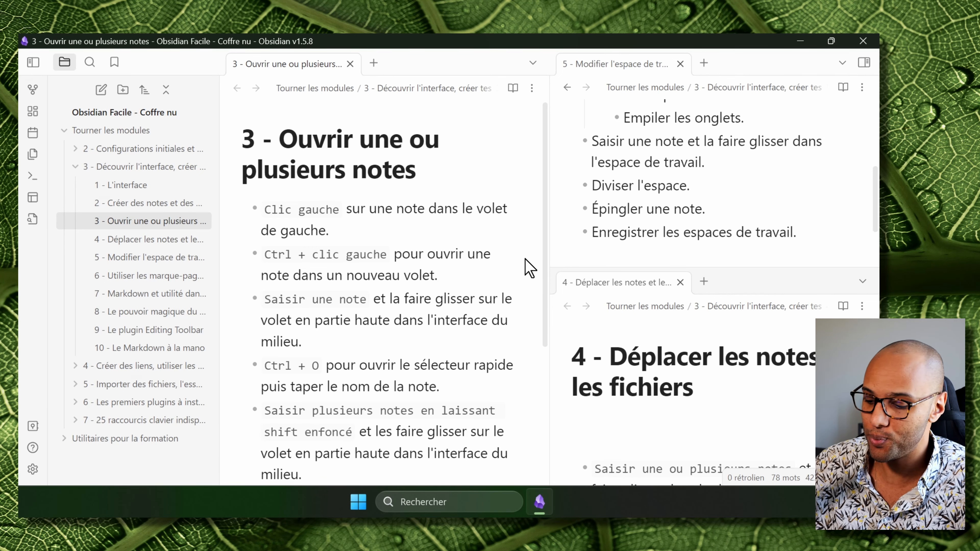
pyautogui.hotkey('ctrl', 'p')
pyautogui.write('espace')
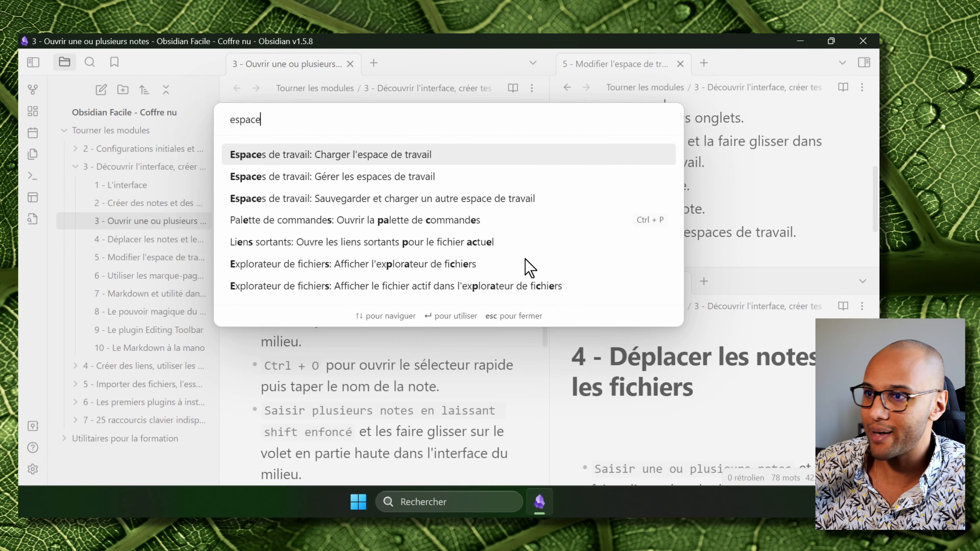
pyautogui.click(355, 178)
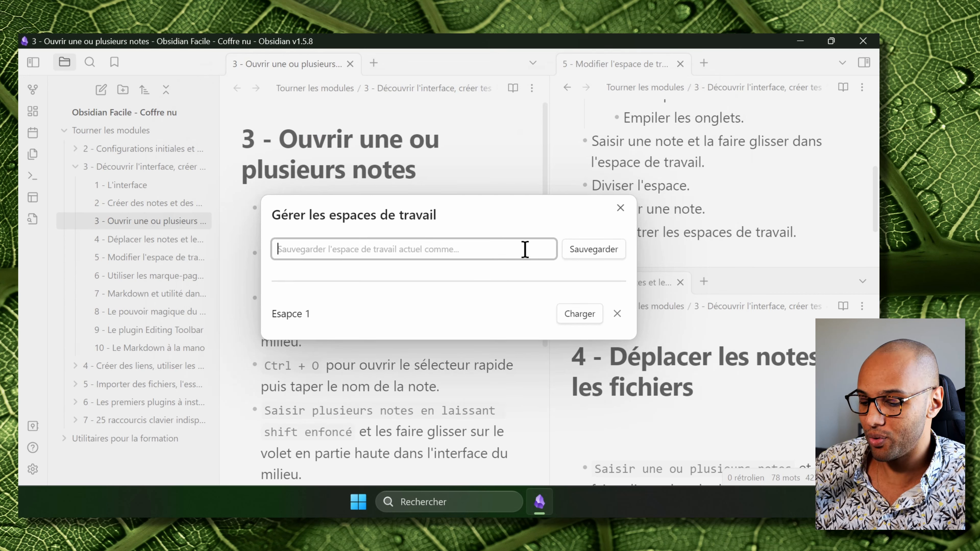
pyautogui.write('Espace fictif')
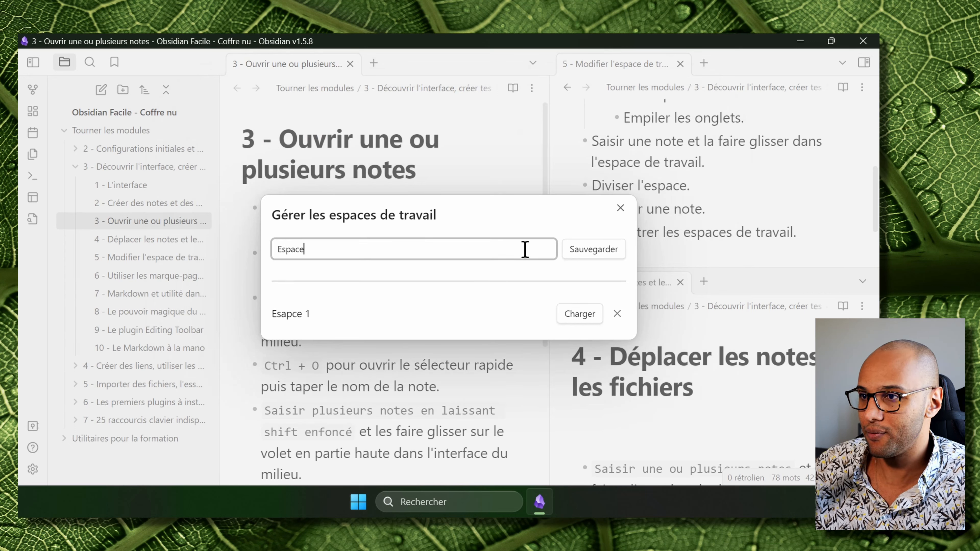
pyautogui.click(592, 255)
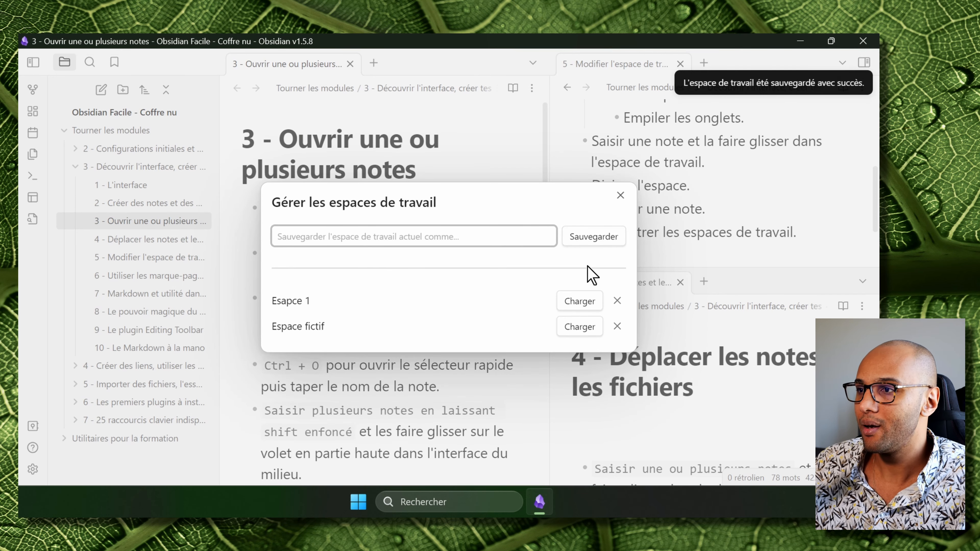
pyautogui.click(620, 195)
# Close the panes of notes 5 and 4, and hide the file sidebar so only note 3 is open.
pyautogui.click(680, 64)
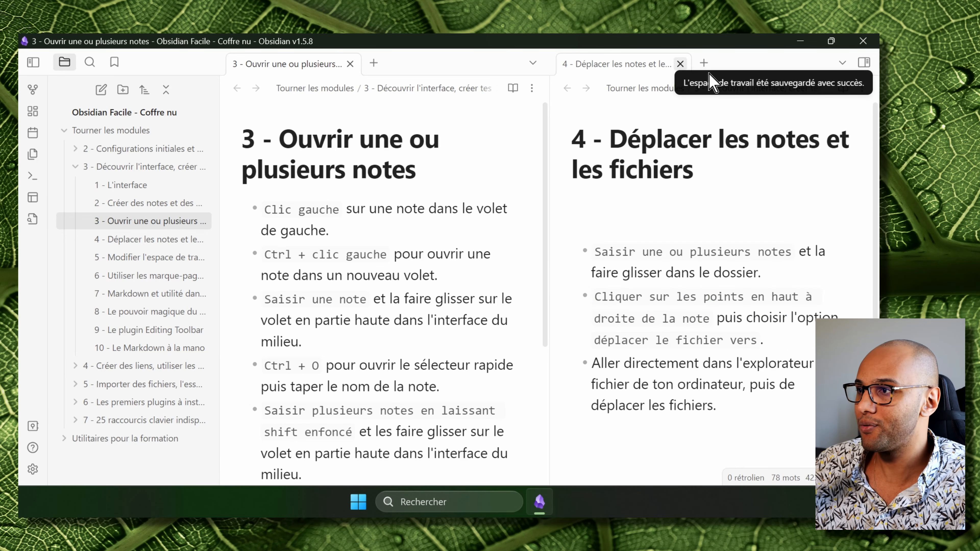
pyautogui.click(678, 64)
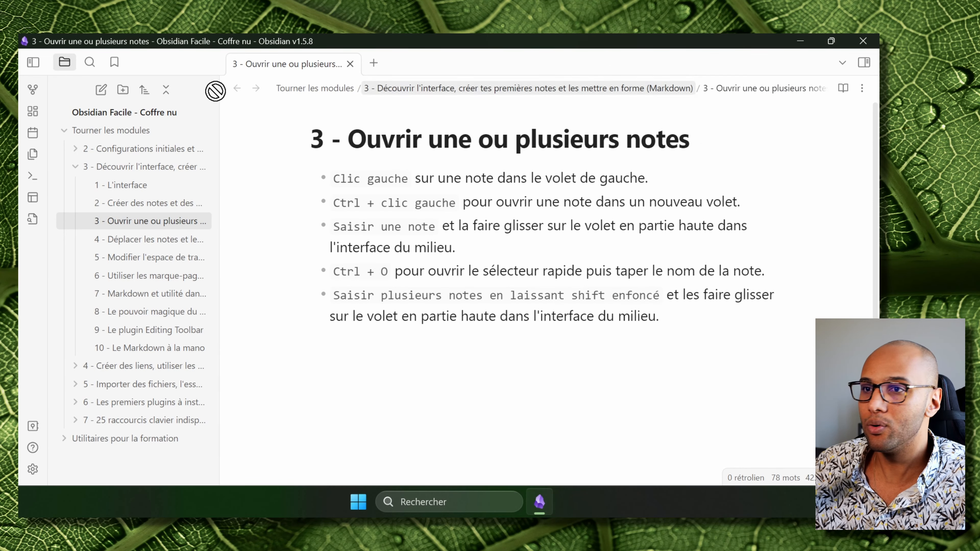
pyautogui.click(28, 64)
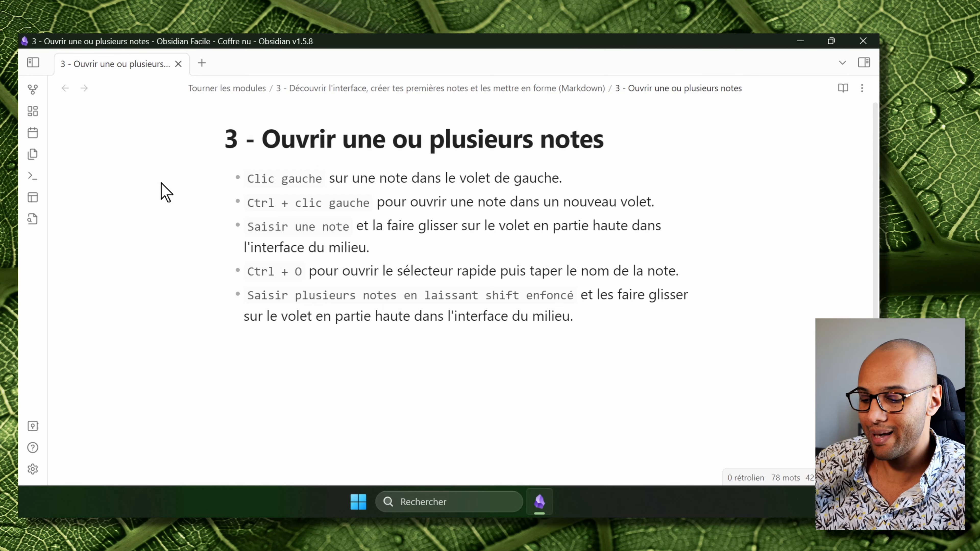
# Load the saved workspace "Espace fictif".
pyautogui.hotkey('ctrl', 'p')
pyautogui.write('espace')
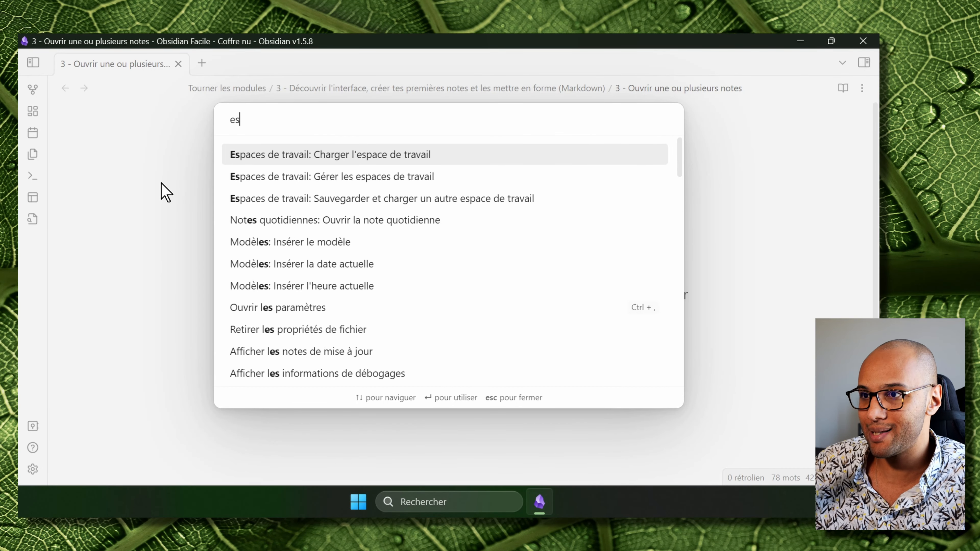
pyautogui.click(378, 157)
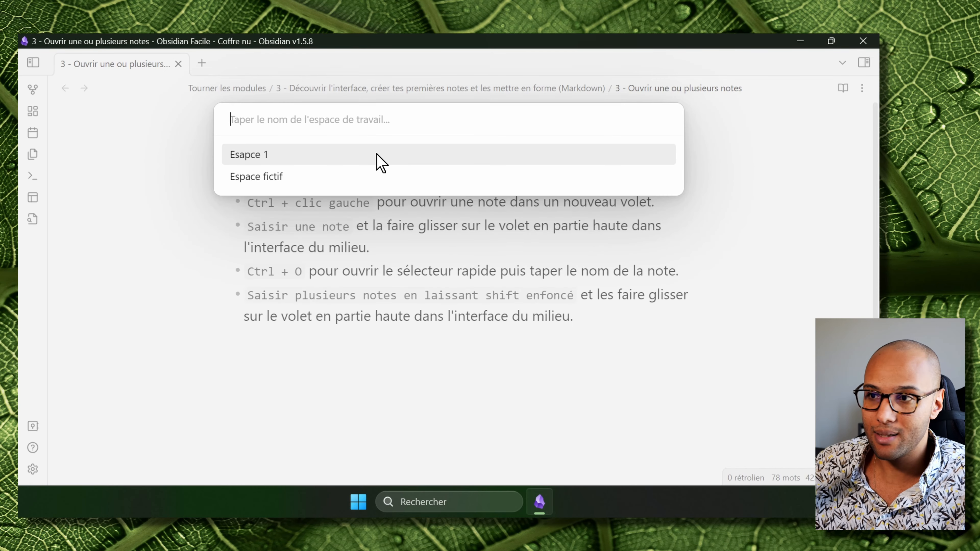
pyautogui.click(257, 179)
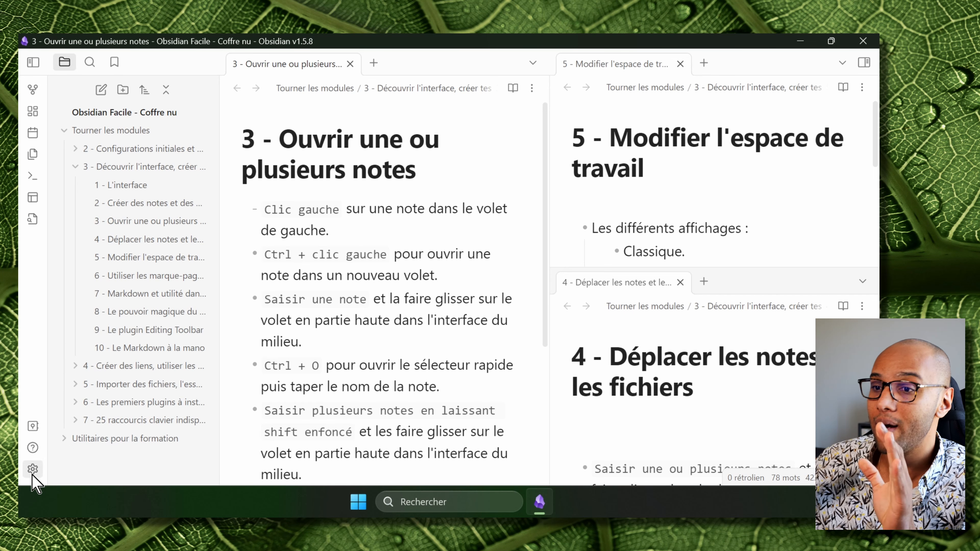
pyautogui.click(864, 62)
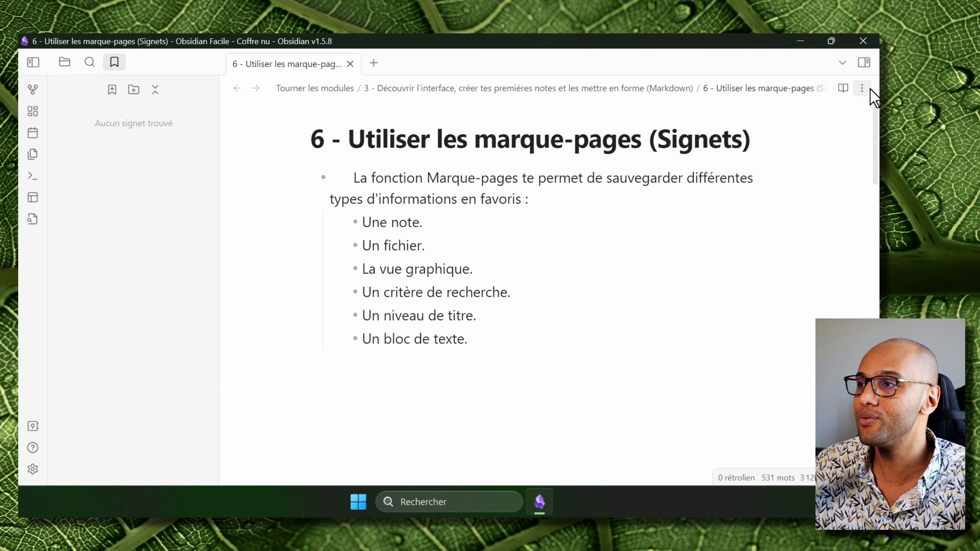
pyautogui.click(861, 88)
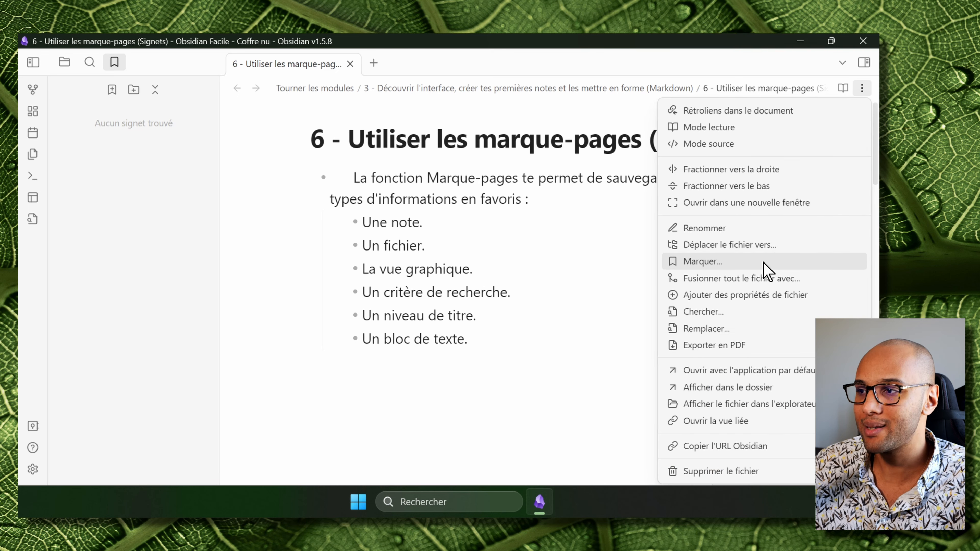
pyautogui.click(379, 218)
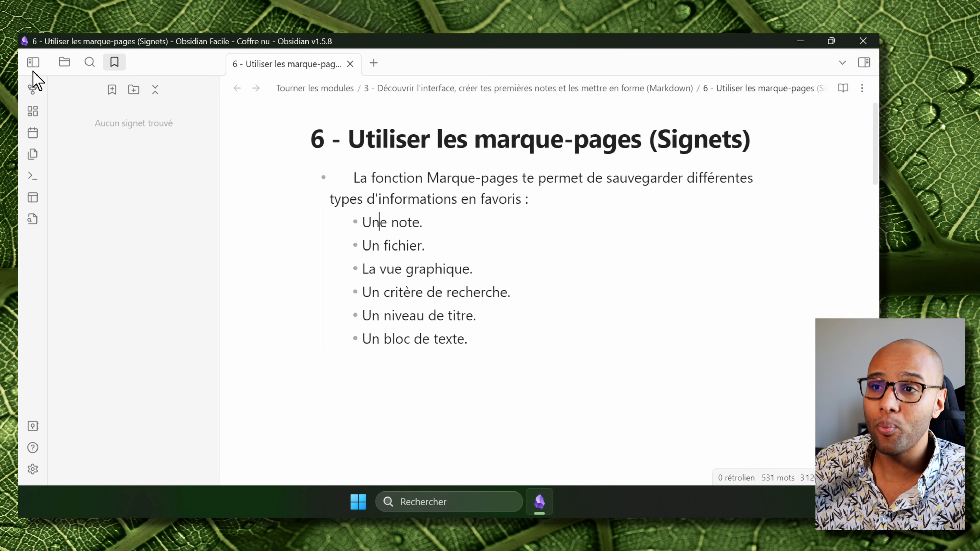
# Bookmark the folder "4 - Créer des liens, utiliser les tags et jouer avec la vue graphique" under its default title and display the bookmark list.
pyautogui.click(63, 64)
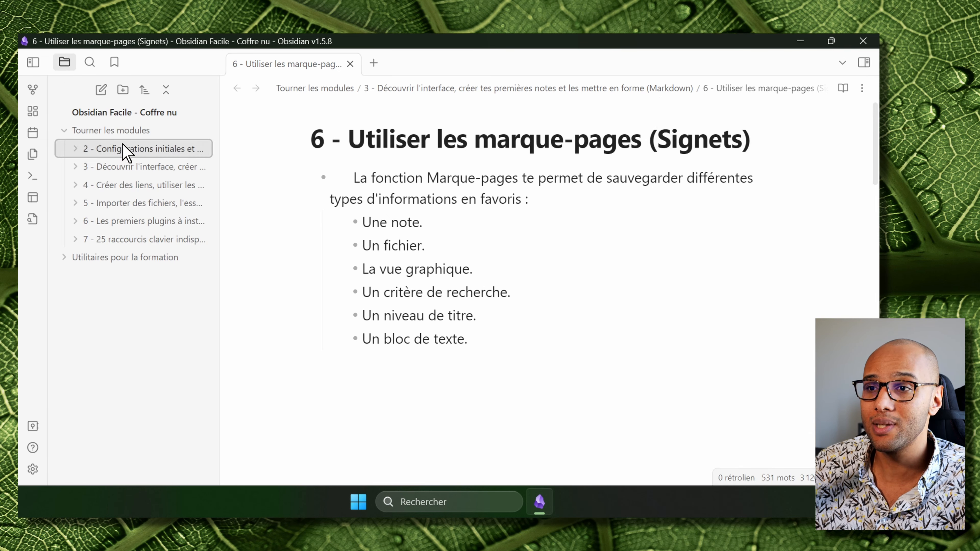
pyautogui.rightClick(122, 186)
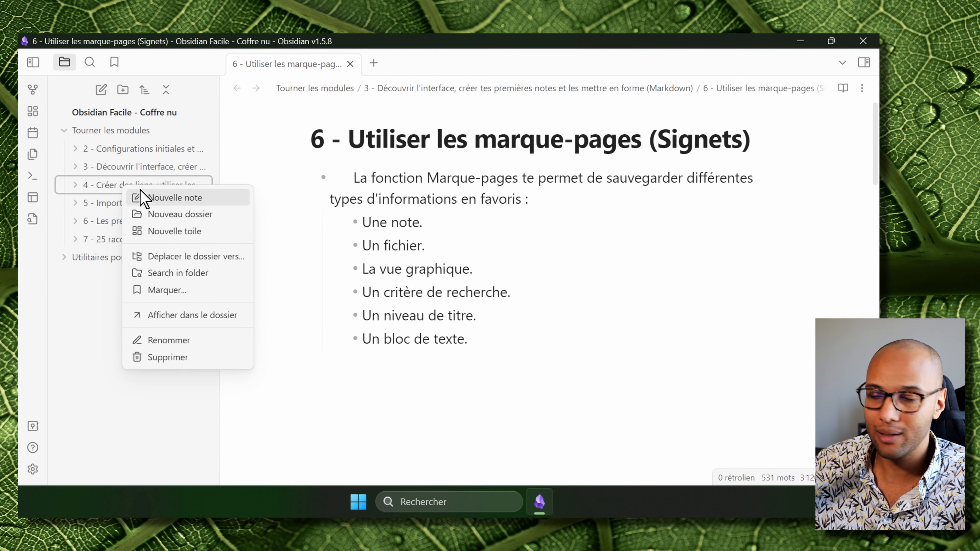
pyautogui.click(180, 299)
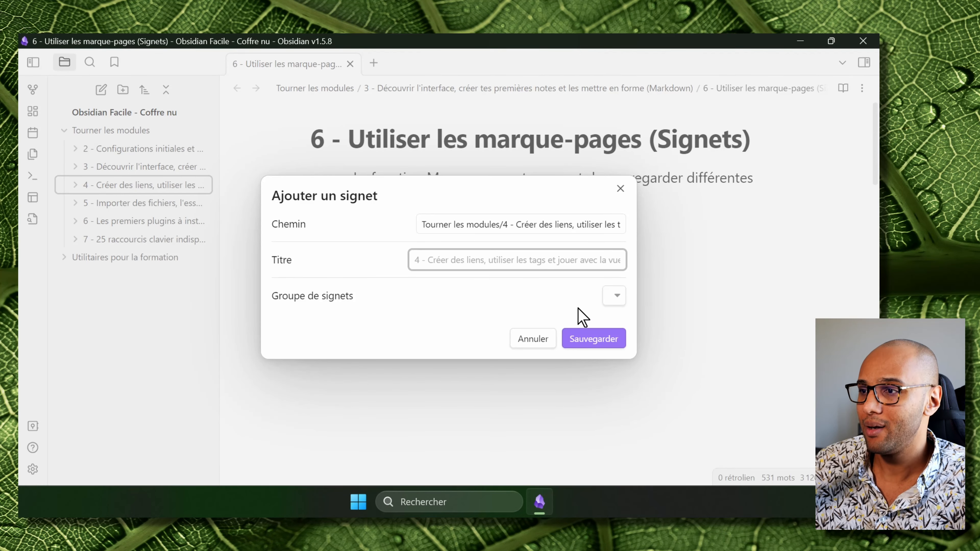
pyautogui.click(593, 338)
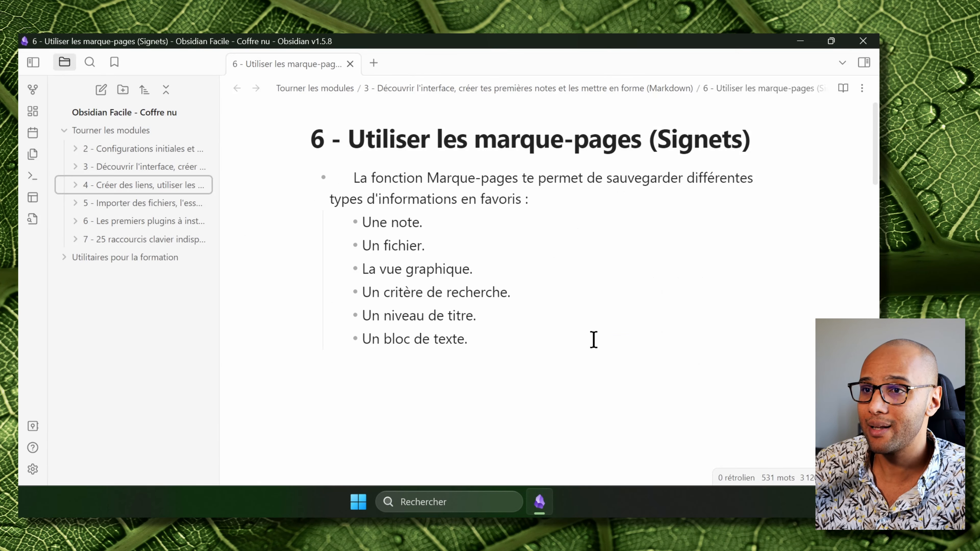
pyautogui.click(114, 62)
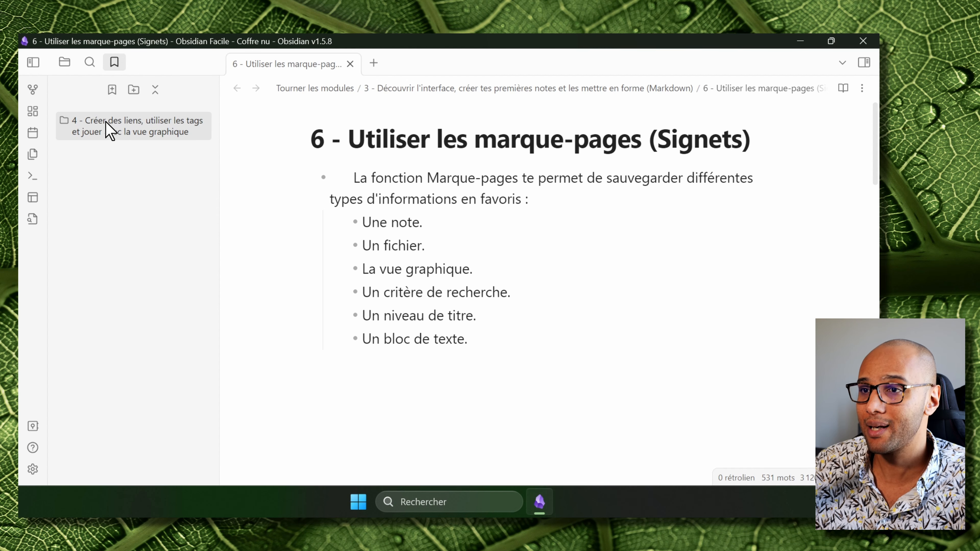
# Open the graph view and bookmark it with the title "Graphique sans titre".
pyautogui.click(58, 61)
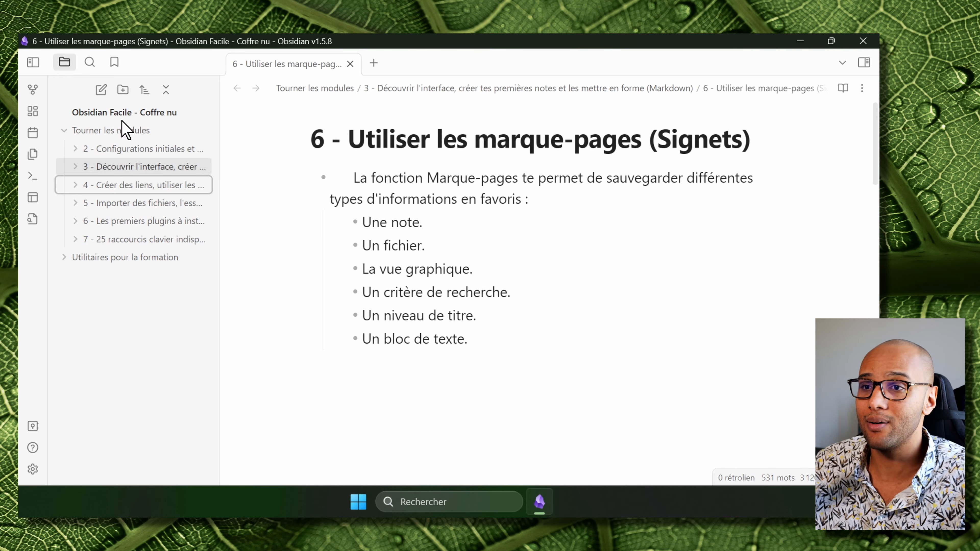
pyautogui.click(33, 90)
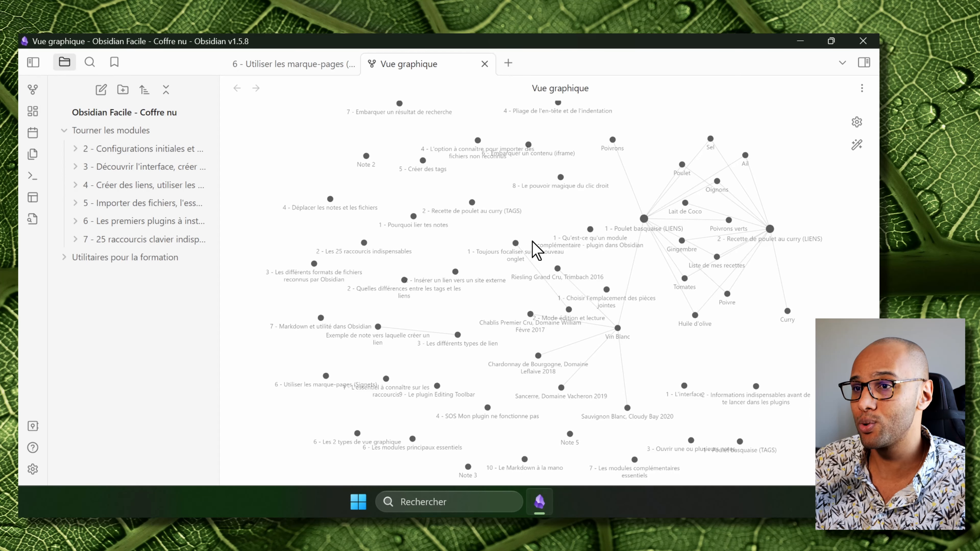
pyautogui.click(114, 63)
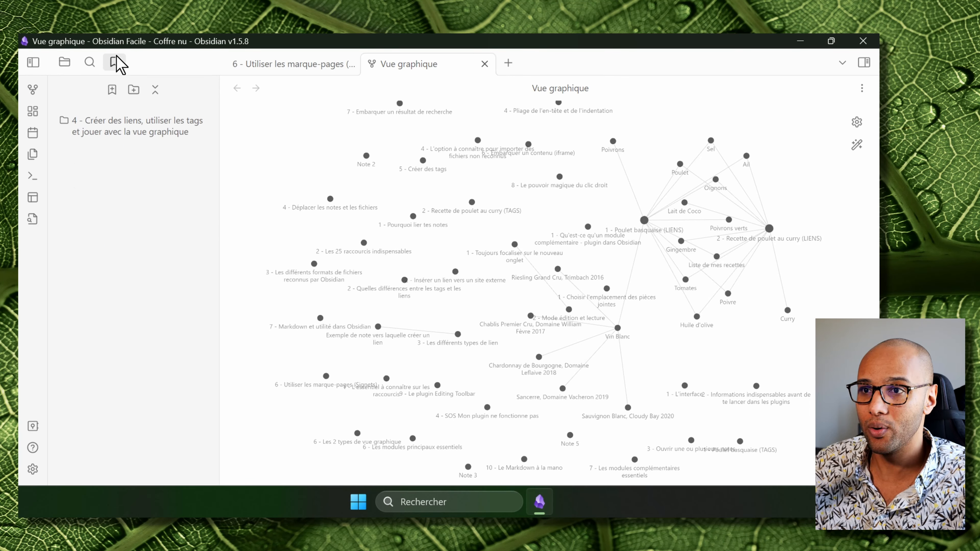
pyautogui.click(113, 90)
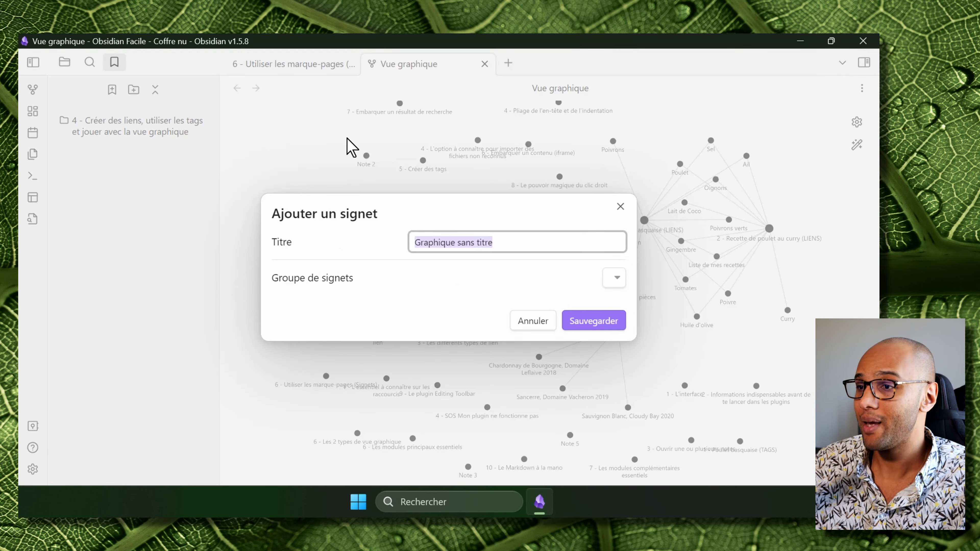
pyautogui.click(604, 320)
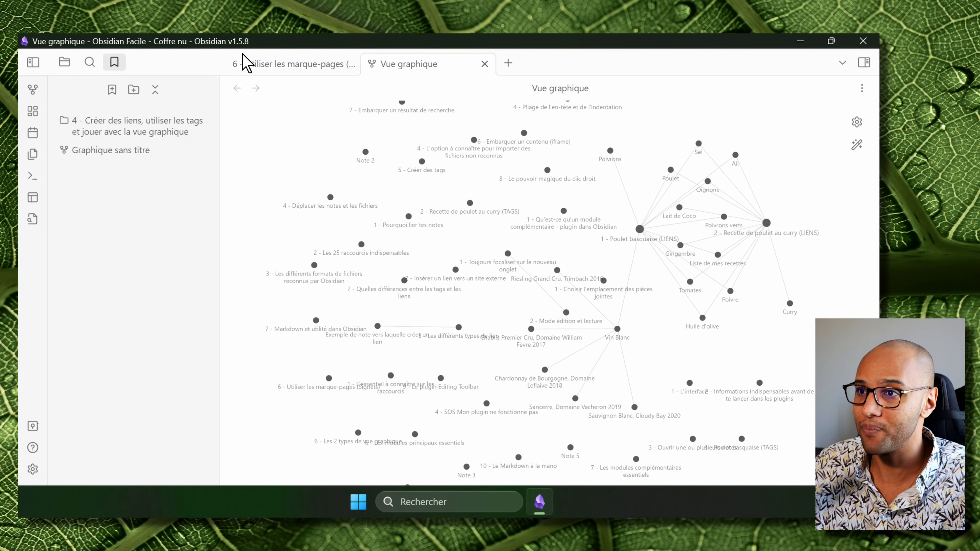
# Search the vault with "file: recette" and bookmark that query under its default title.
pyautogui.click(278, 65)
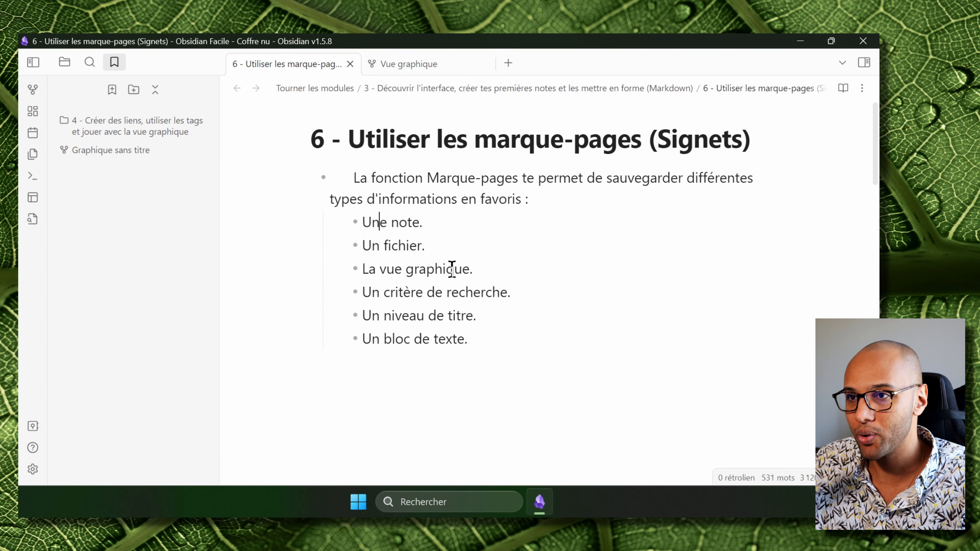
pyautogui.click(90, 62)
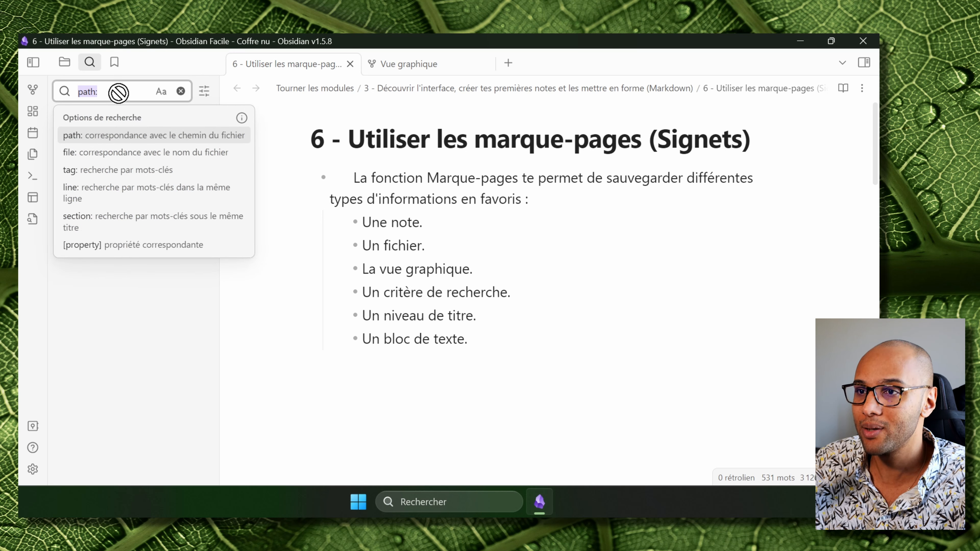
pyautogui.press('BackSpace')
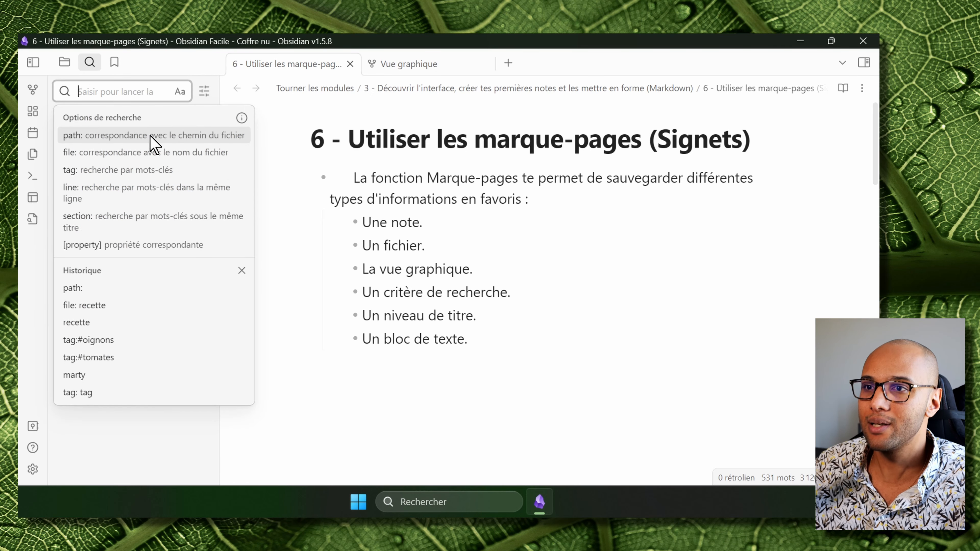
pyautogui.write('recette')
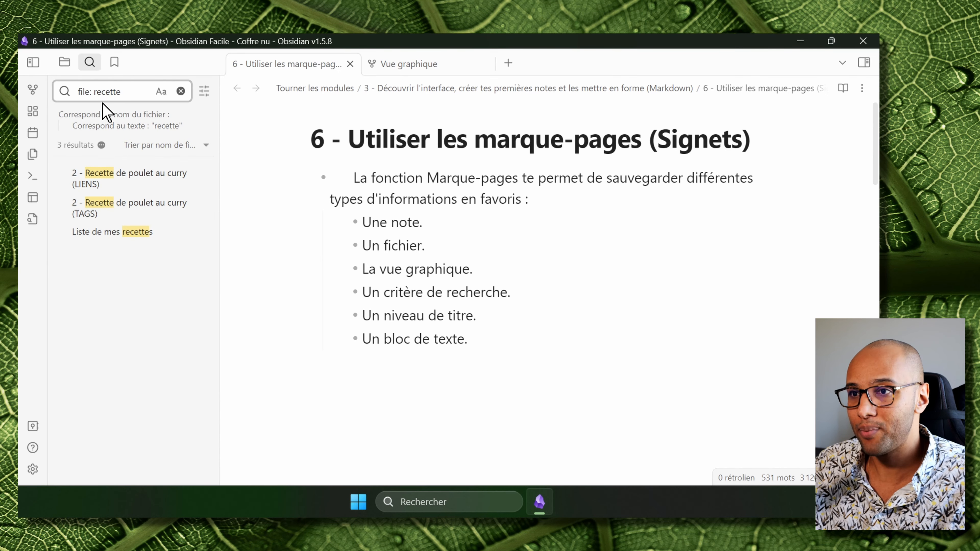
pyautogui.click(87, 148)
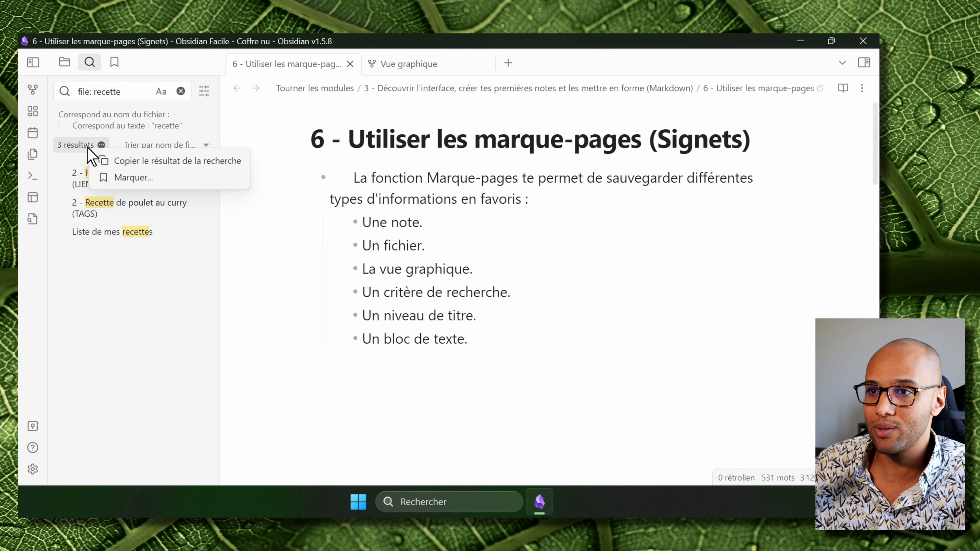
pyautogui.click(148, 178)
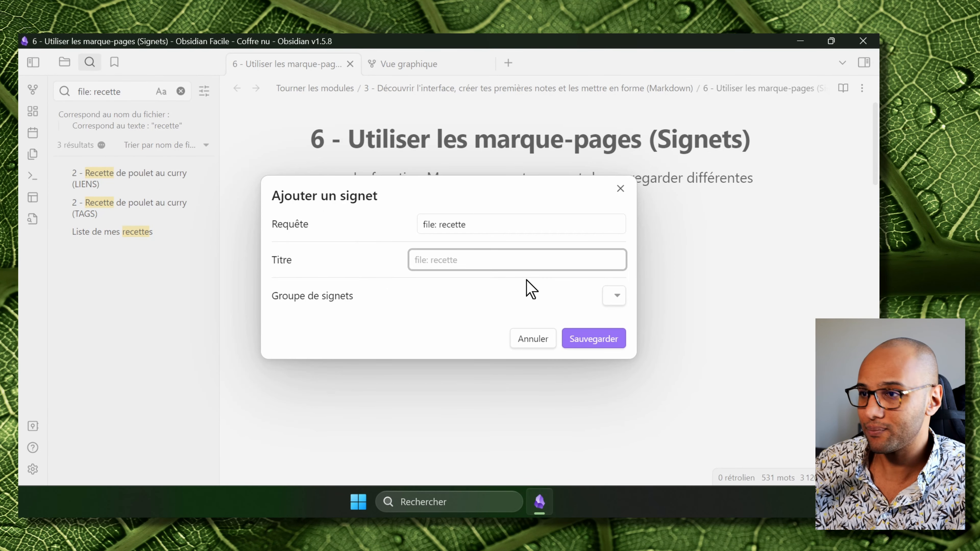
pyautogui.click(620, 340)
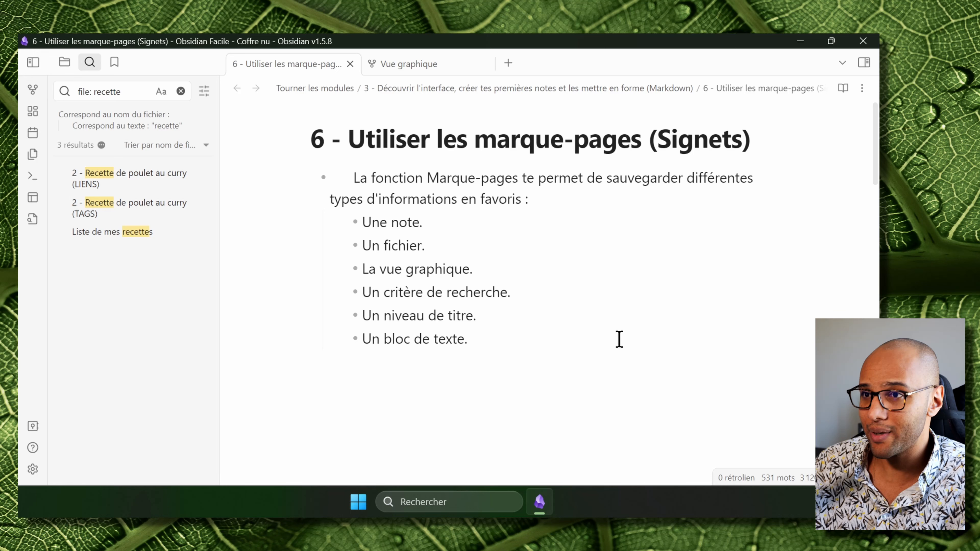
# Replace the search with "oignon", and restore the "file: recette" search from its bookmark.
pyautogui.click(120, 68)
pyautogui.click(89, 66)
pyautogui.press('BackSpace')
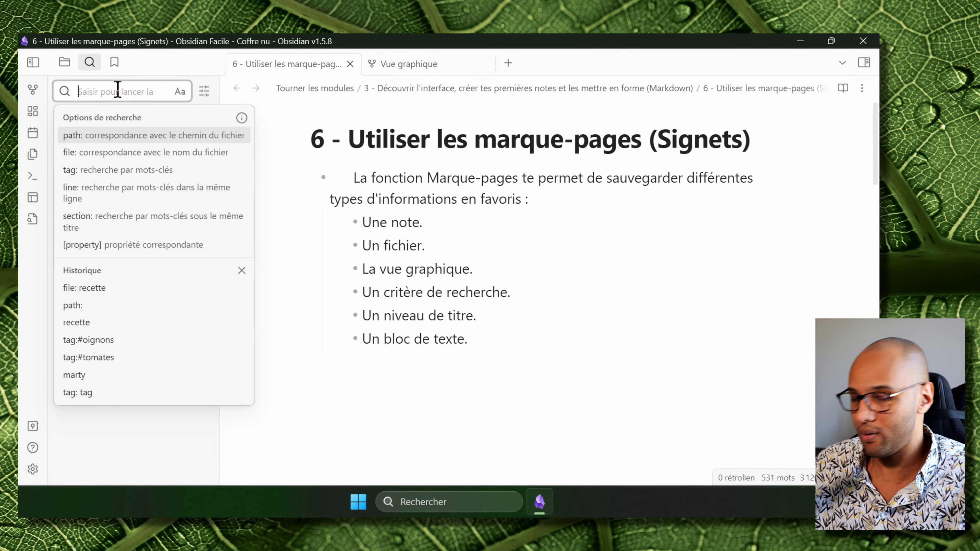
pyautogui.press('Return')
pyautogui.press('BackSpace')
pyautogui.press('BackSpace')
pyautogui.press('BackSpace')
pyautogui.press('BackSpace')
pyautogui.press('BackSpace')
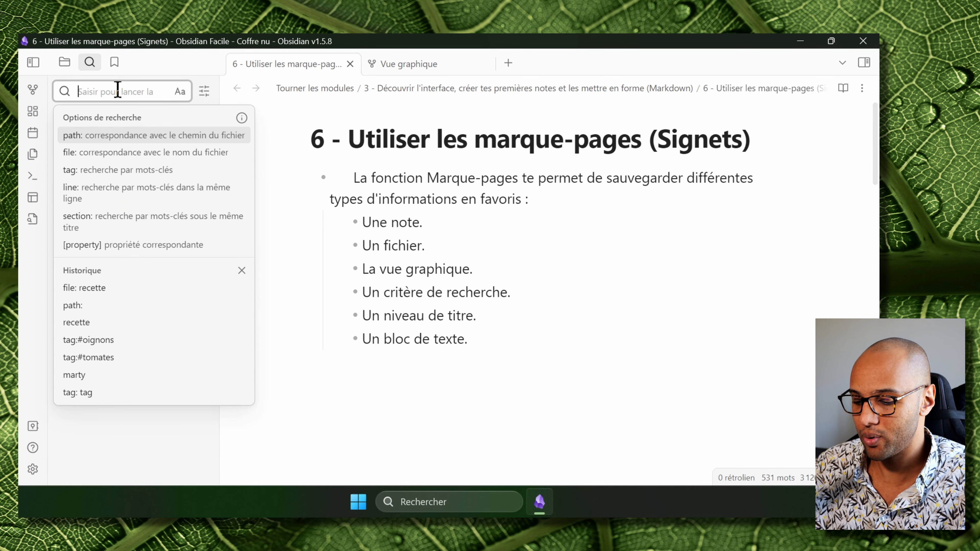
pyautogui.write('oignon')
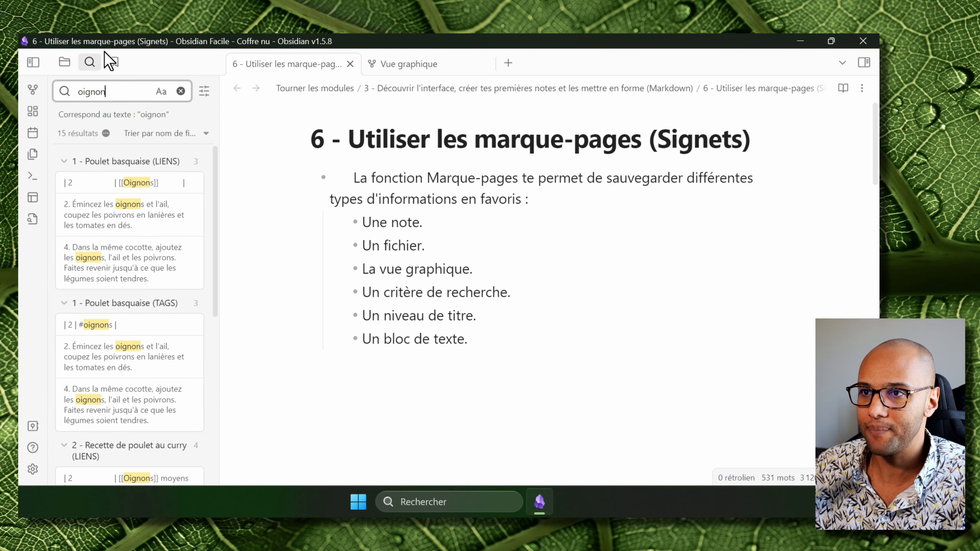
pyautogui.click(114, 62)
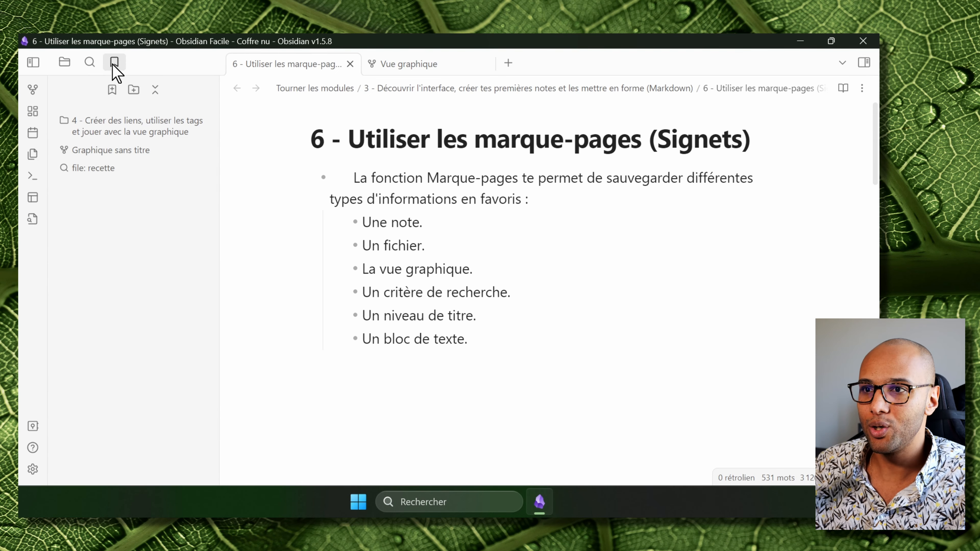
pyautogui.click(138, 169)
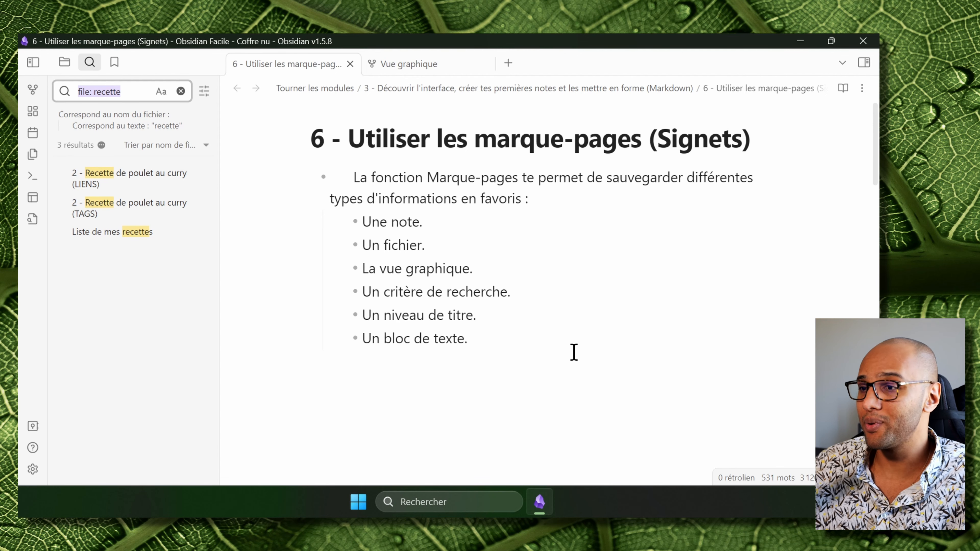
# Bookmark the "Lorem ipsum" heading of the open note under its default title and jump to it from the bookmark list.
pyautogui.scroll(-3, 573, 349)
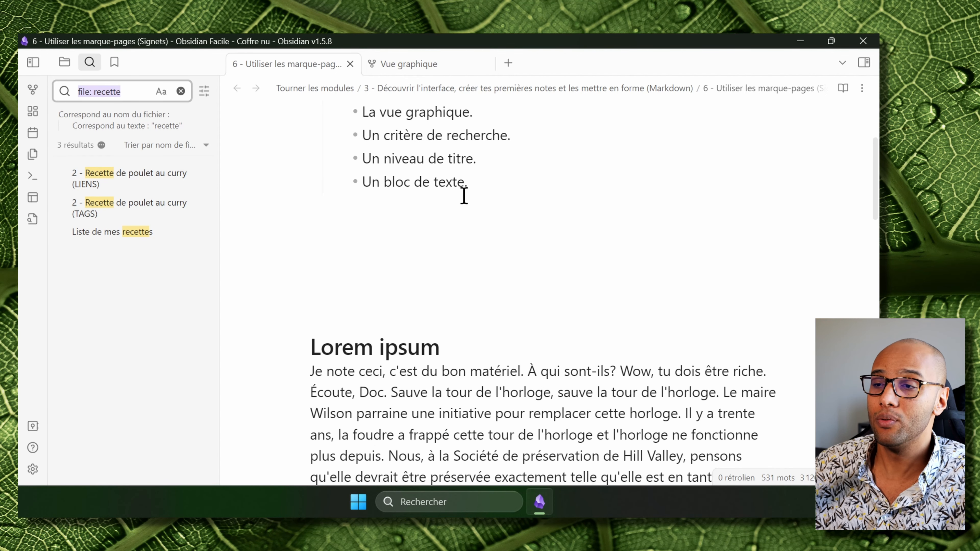
pyautogui.scroll(-2, 507, 280)
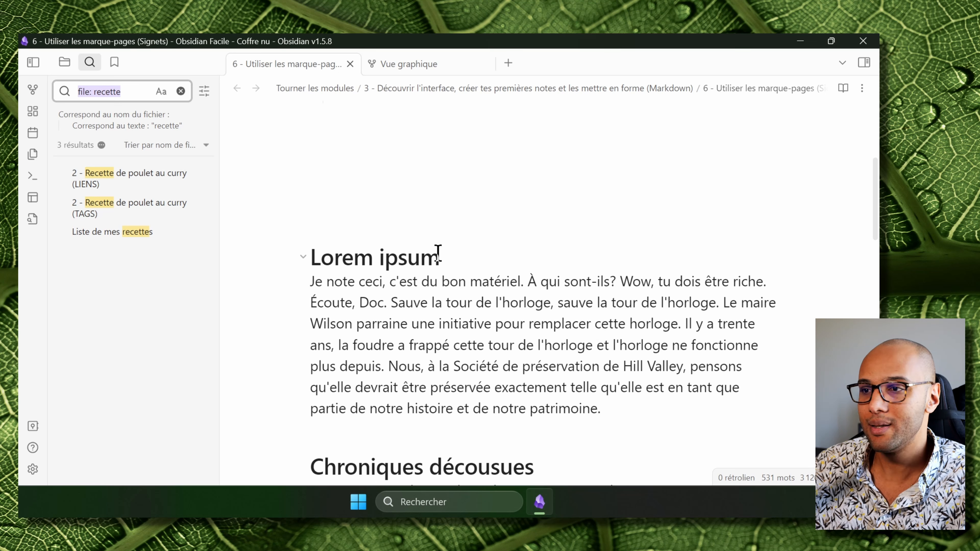
pyautogui.click(378, 257)
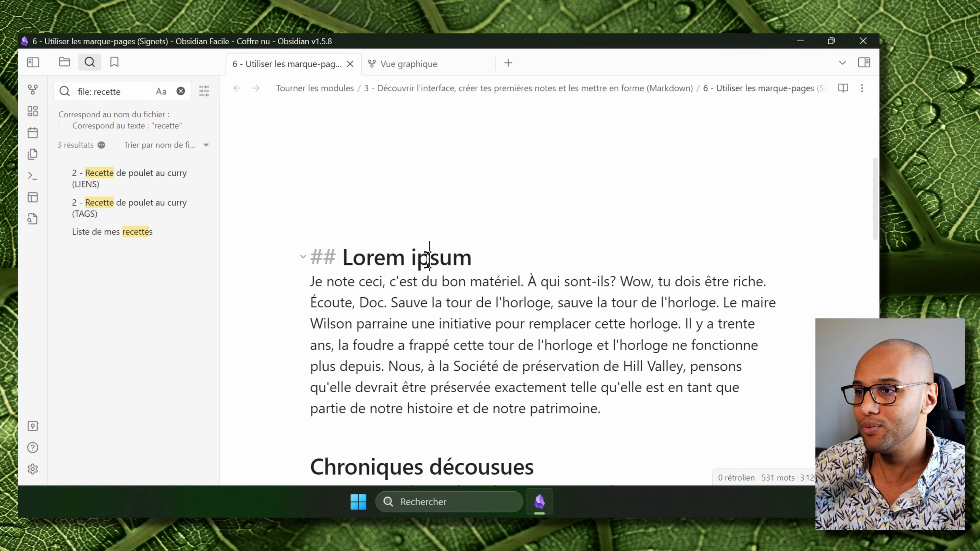
pyautogui.rightClick(427, 257)
pyautogui.click(497, 254)
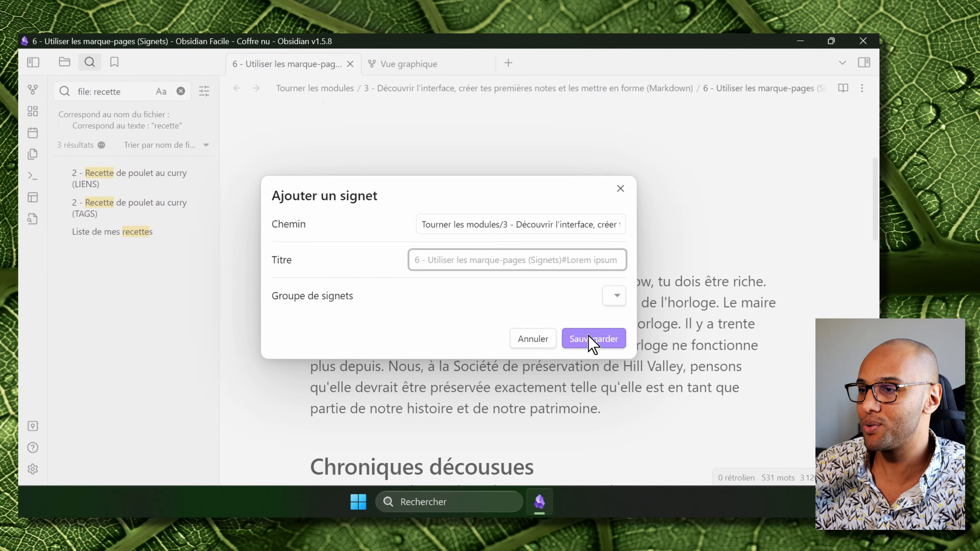
pyautogui.click(596, 339)
pyautogui.click(114, 62)
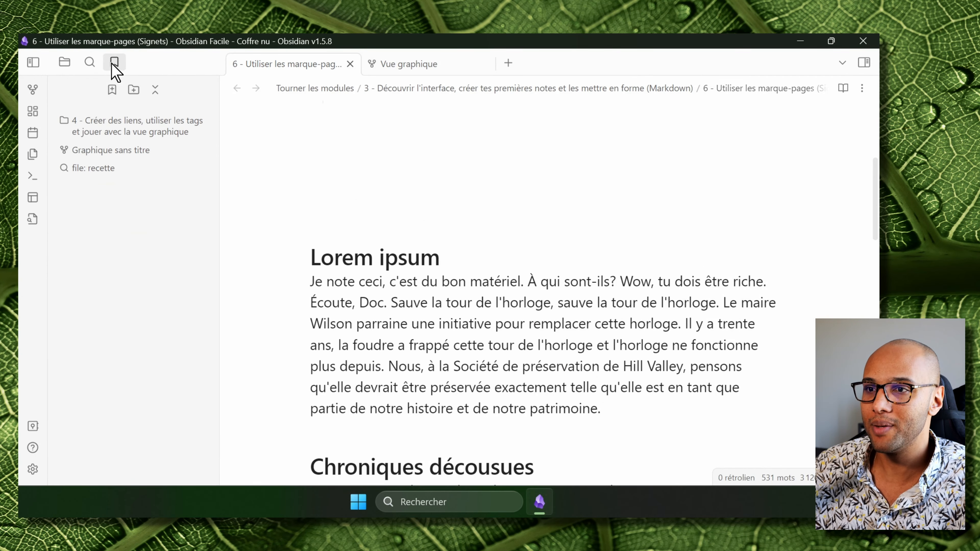
pyautogui.click(123, 191)
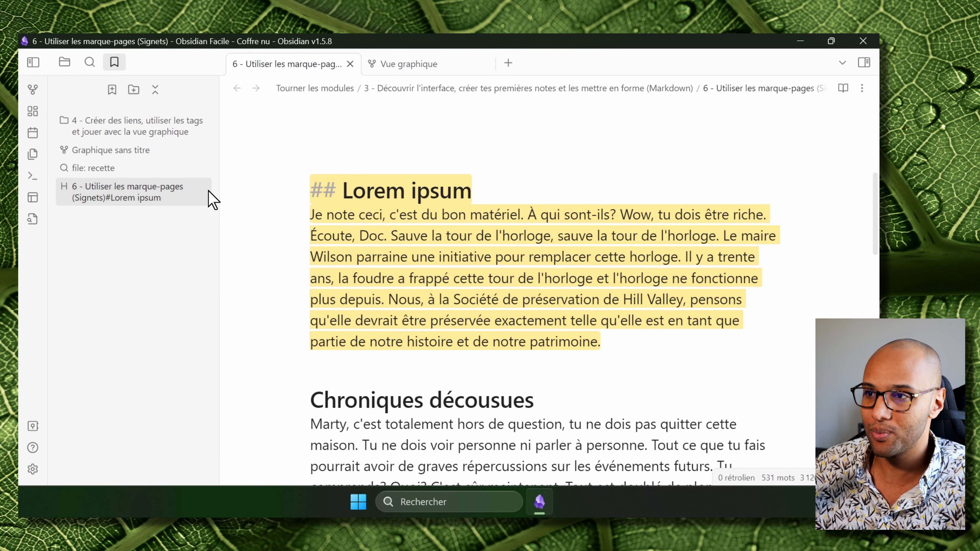
pyautogui.click(519, 257)
pyautogui.click(632, 342)
pyautogui.moveTo(632, 342); pyautogui.dragTo(387, 300)
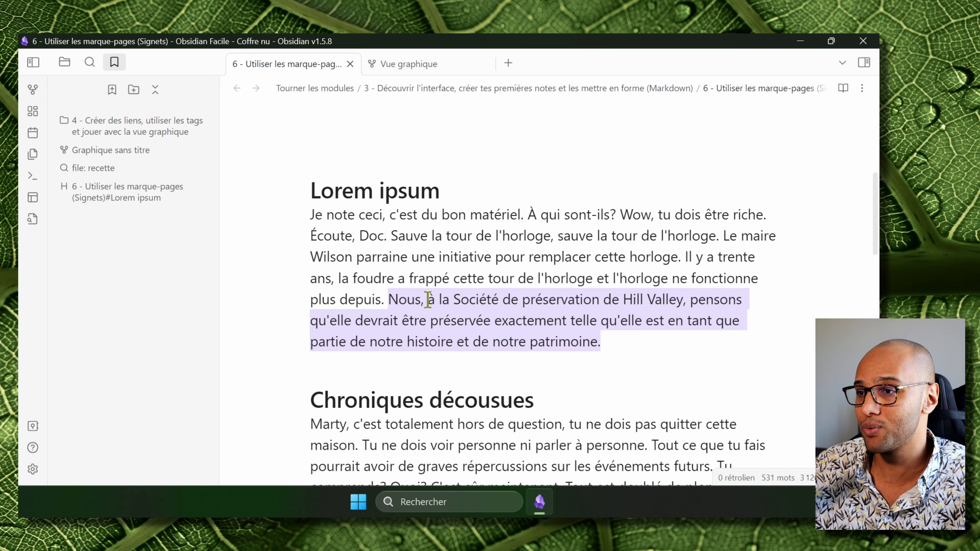
# Bookmark the "Météo du jour" heading under its default title, and jump to the "Lorem ipsum" and "Météo du jour" bookmarks in turn.
pyautogui.scroll(-10, 646, 304)
pyautogui.moveTo(639, 418); pyautogui.dragTo(528, 364)
pyautogui.click(537, 364)
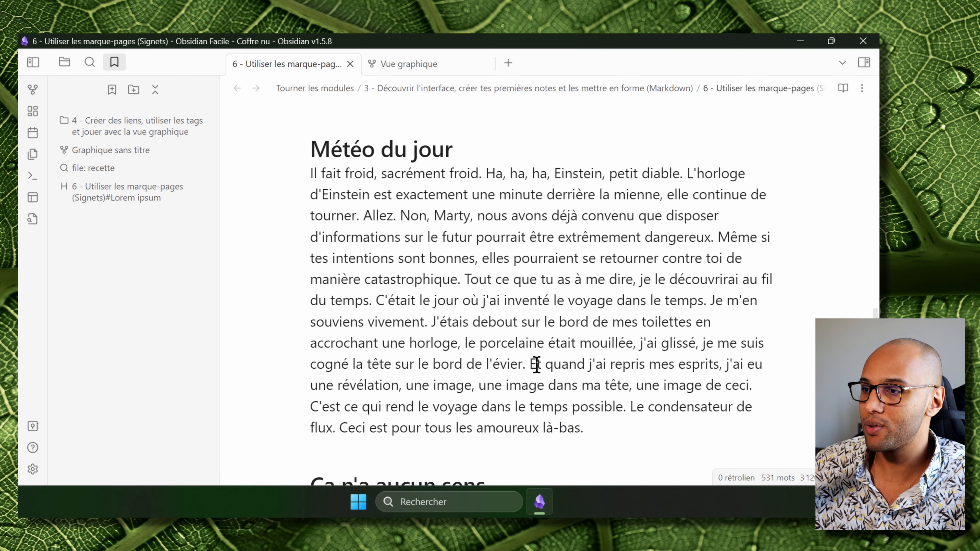
pyautogui.hotkey('ctrl', 'p')
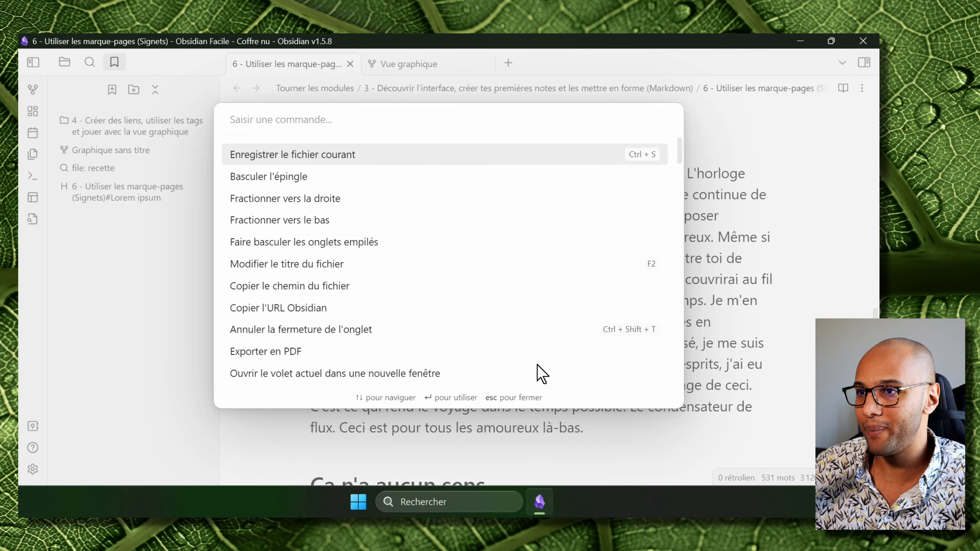
pyautogui.write('marqu')
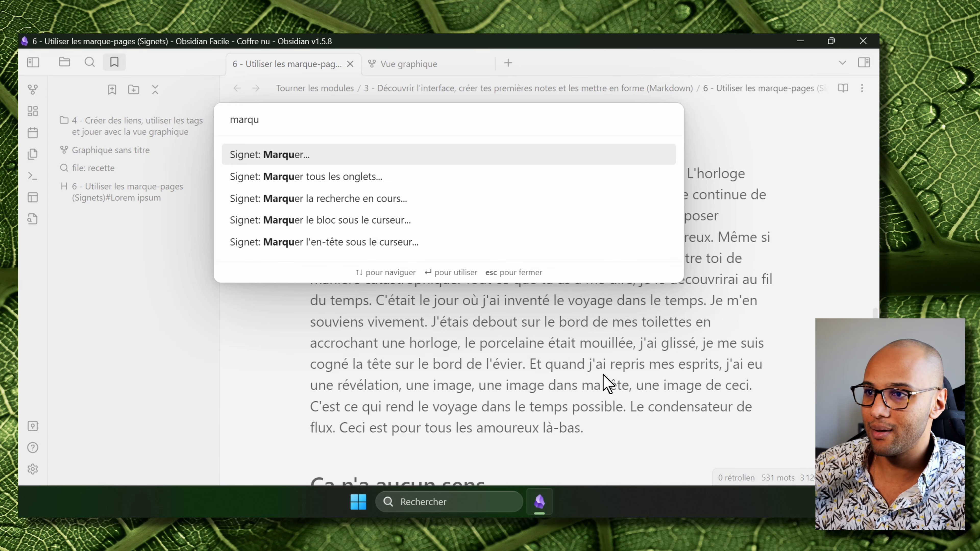
pyautogui.click(332, 243)
pyautogui.click(592, 342)
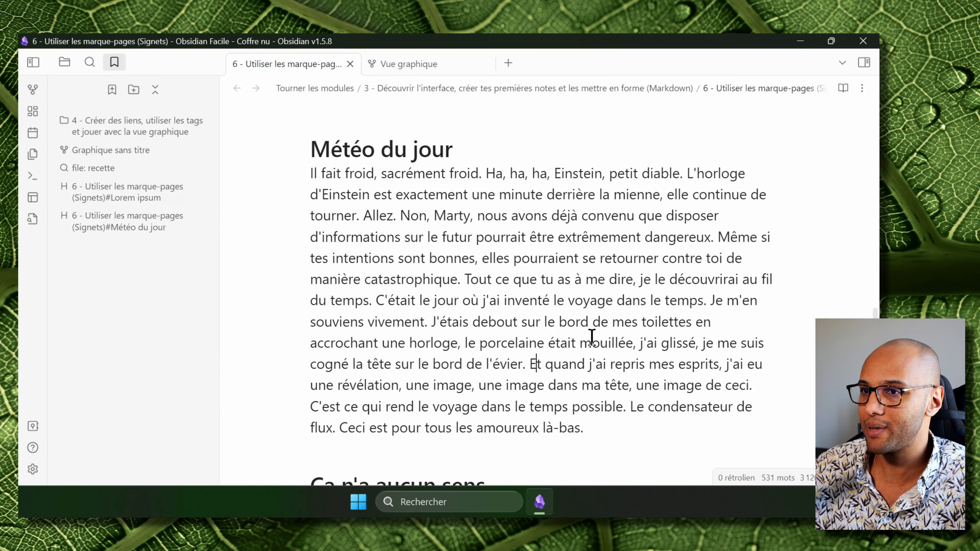
pyautogui.click(140, 199)
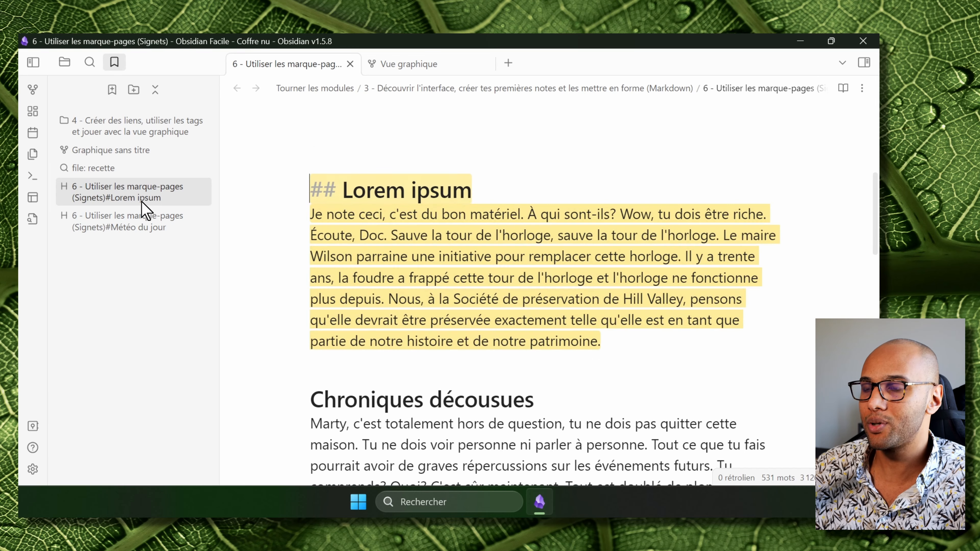
pyautogui.click(141, 230)
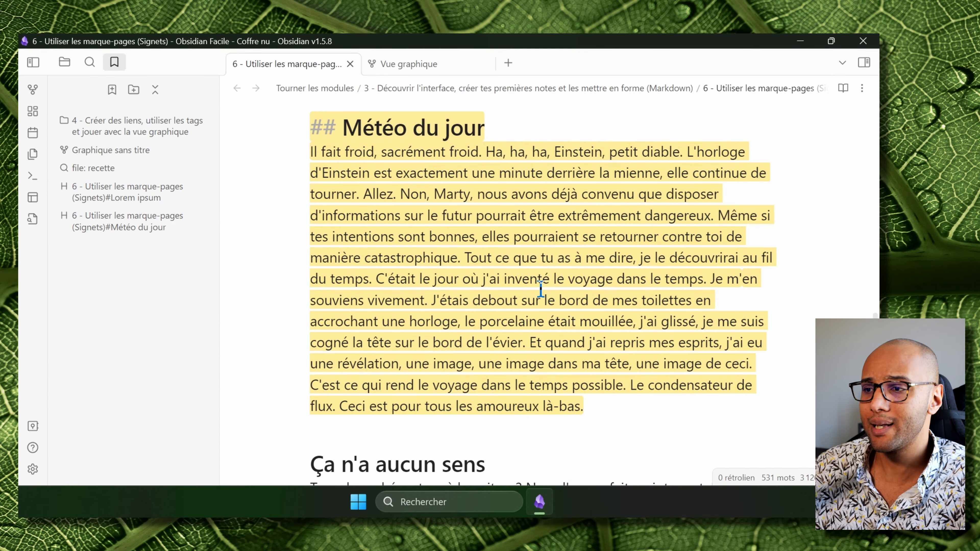
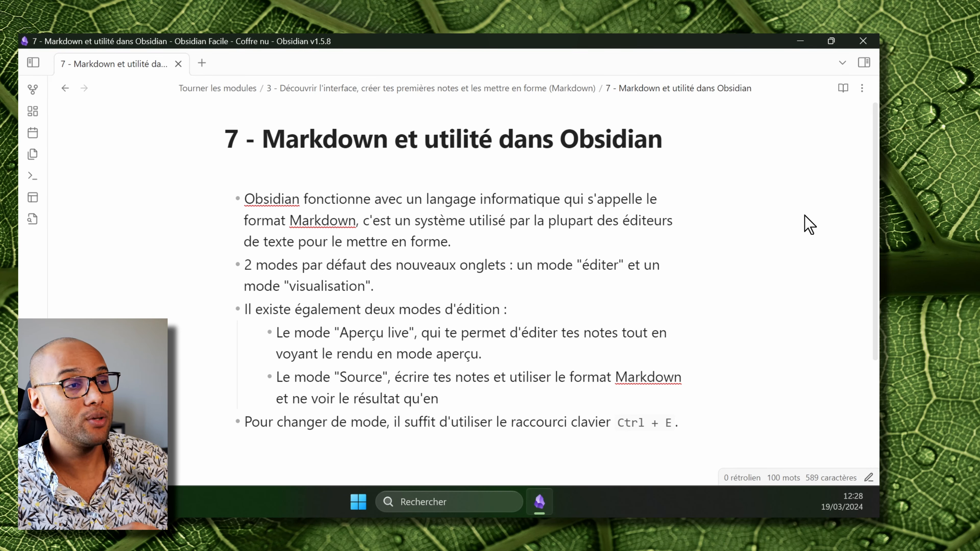
# Switch the note "7 - Markdown et utilité dans Obsidian" from editing to reading view and back twice.
pyautogui.click(844, 89)
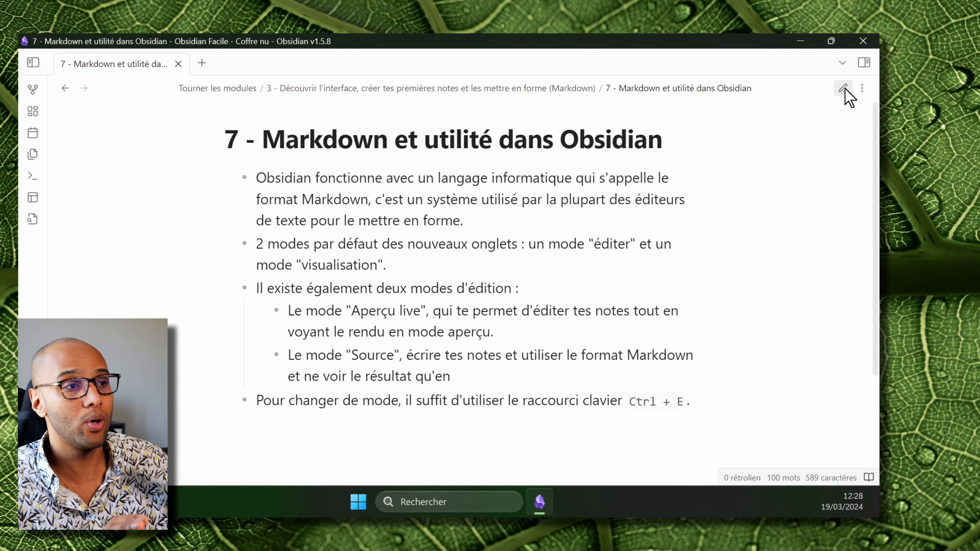
pyautogui.click(845, 88)
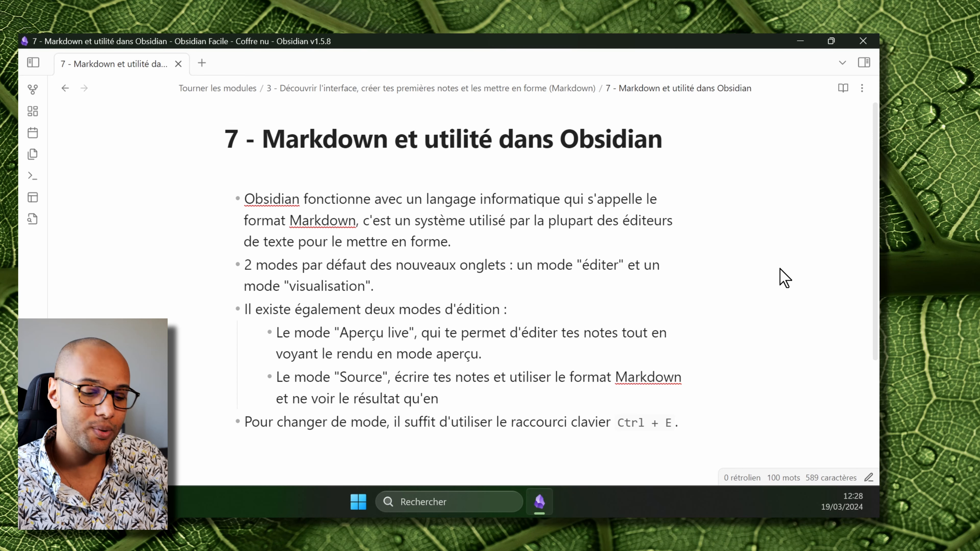
pyautogui.hotkey('ctrl', 'e')
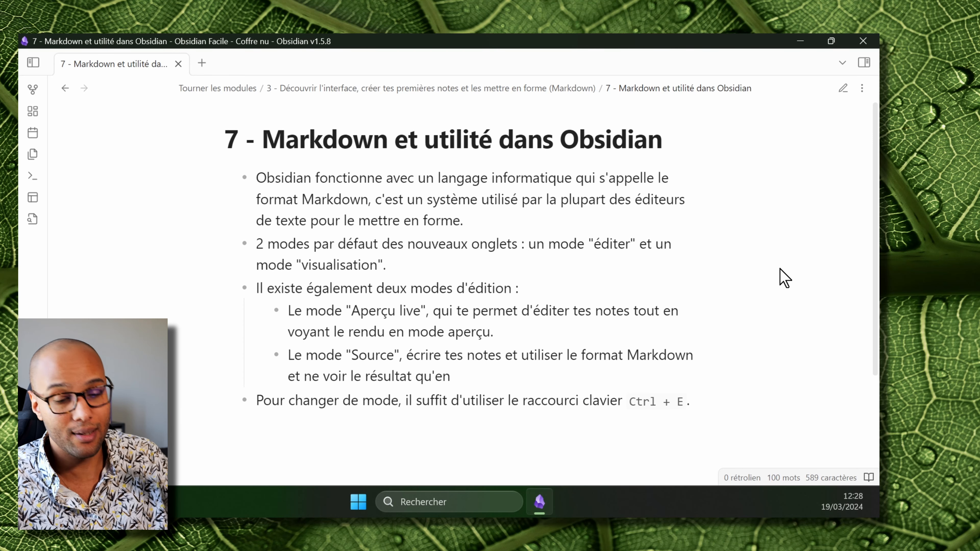
pyautogui.hotkey('ctrl', 'e')
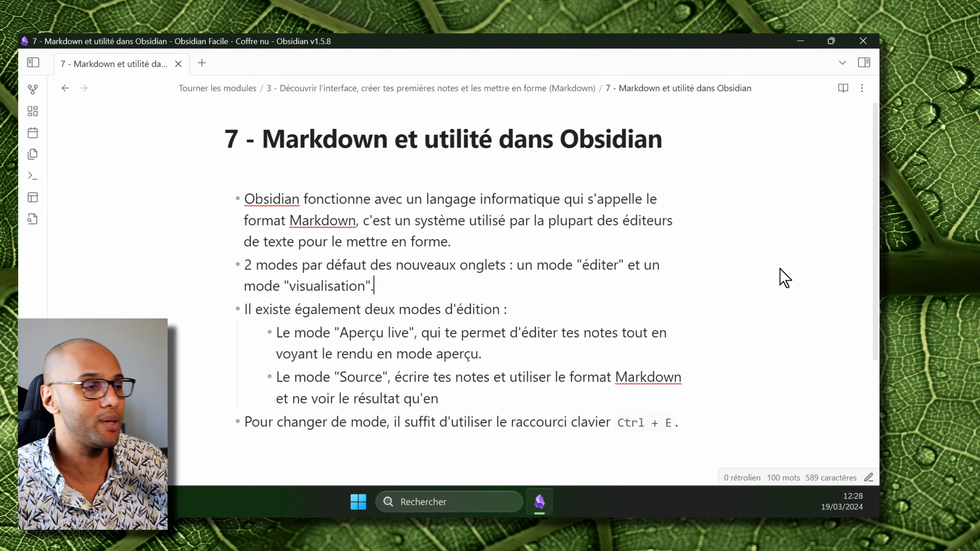
pyautogui.click(869, 478)
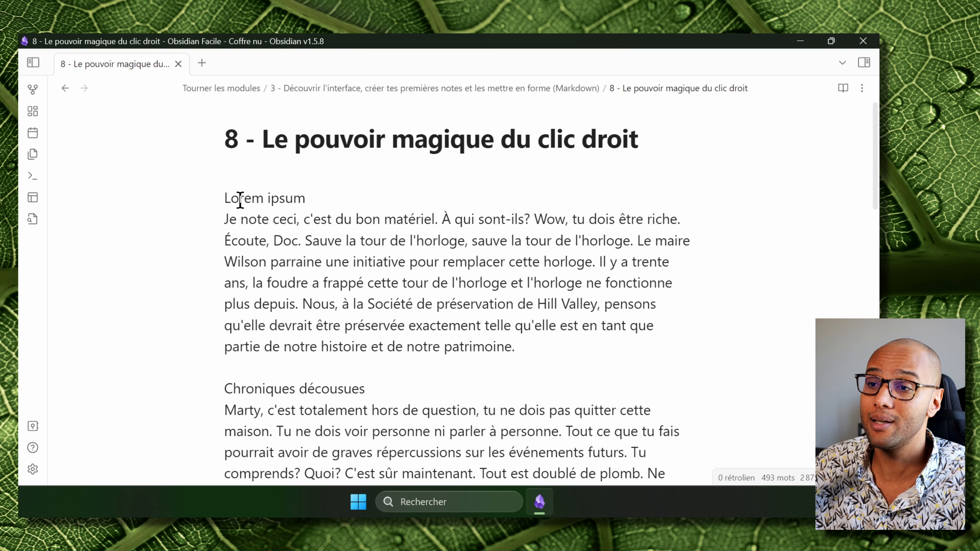
pyautogui.rightClick(227, 198)
pyautogui.moveTo(286, 253)
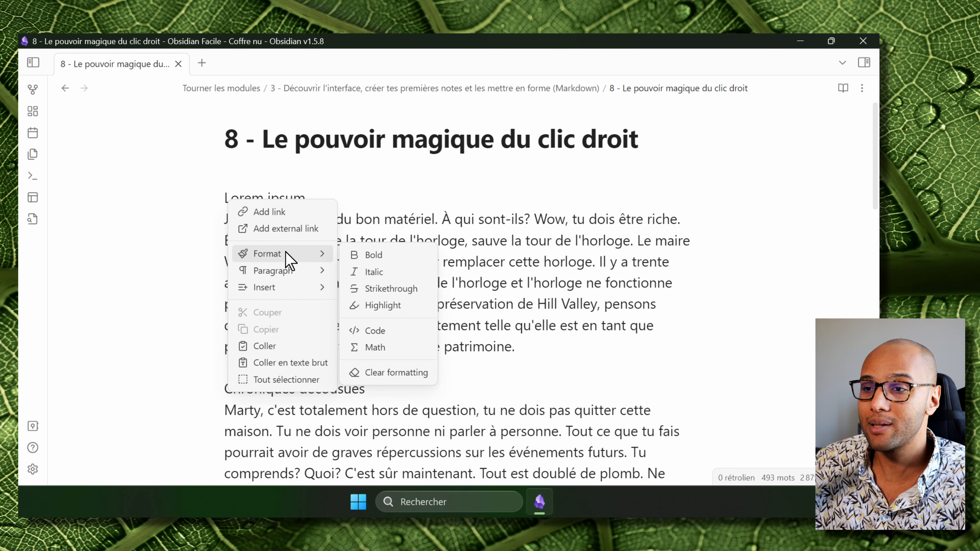
pyautogui.click(434, 220)
# Format the "Lorem ipsum" line of the note "8 - Le pouvoir magique du clic droit" as Heading 1.
pyautogui.moveTo(374, 196); pyautogui.dragTo(221, 195)
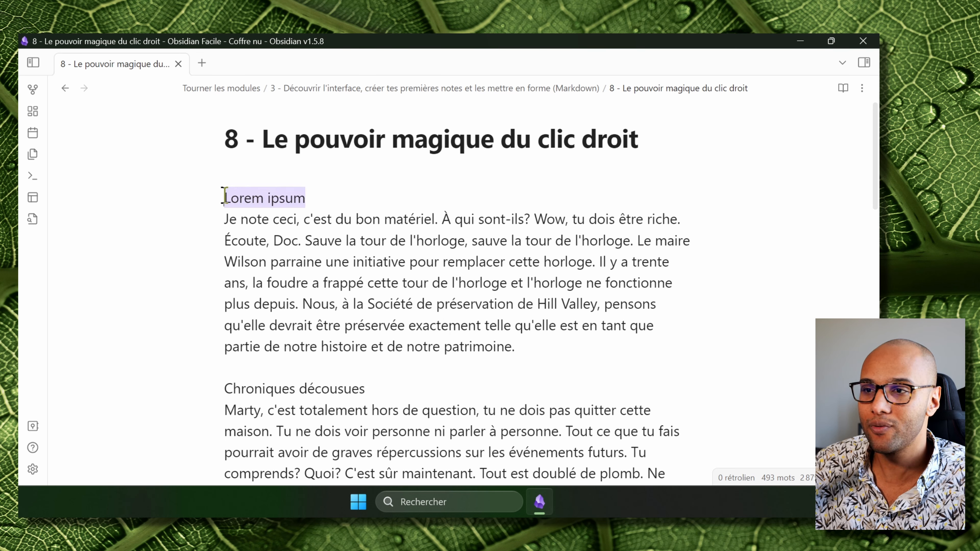
pyautogui.rightClick(268, 197)
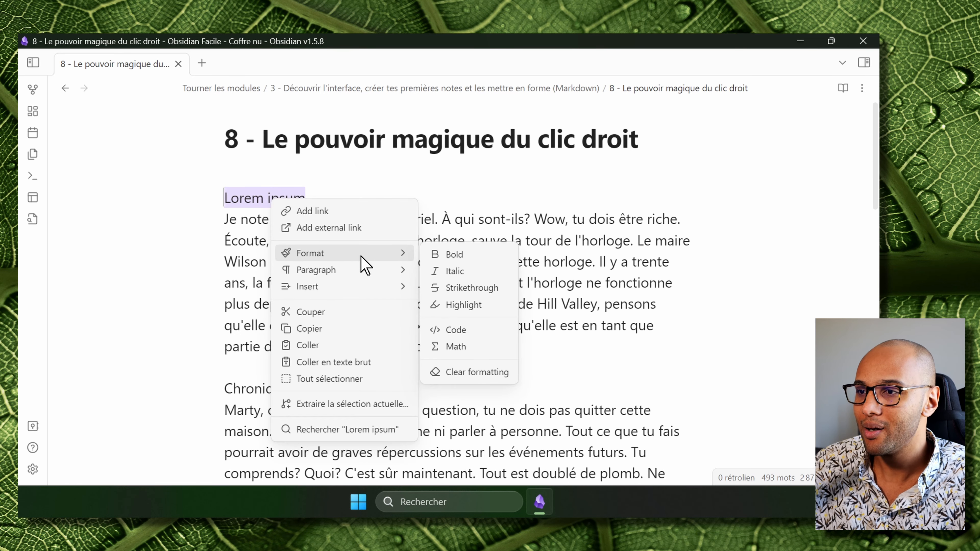
pyautogui.moveTo(372, 268)
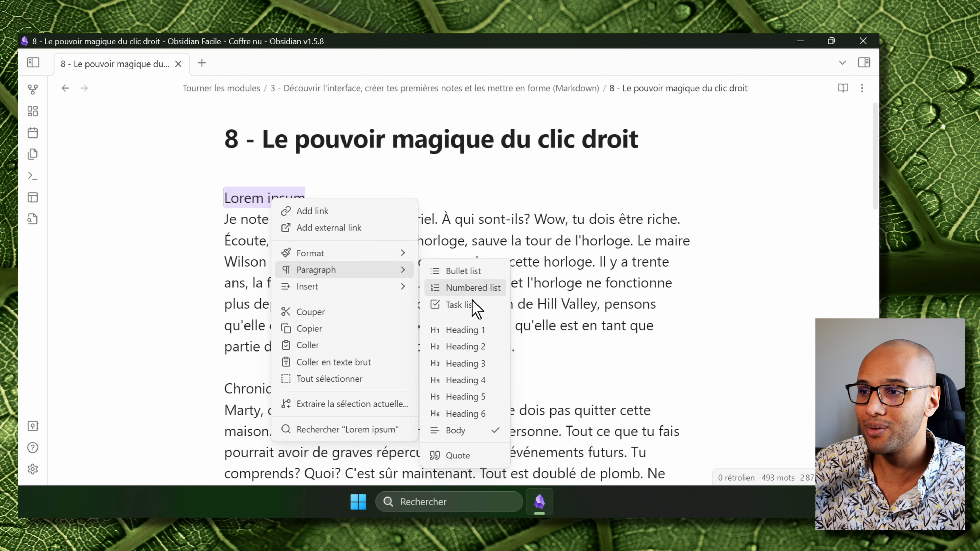
pyautogui.click(482, 332)
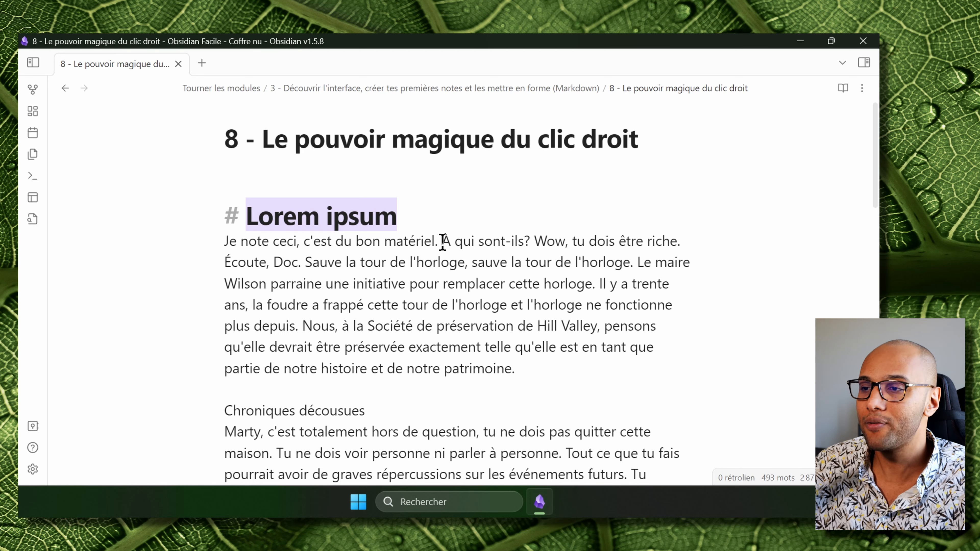
# Make the sentence "Je note ceci, c'est du bon matériel." at the start of the first paragraph bold.
pyautogui.moveTo(438, 242); pyautogui.dragTo(202, 239)
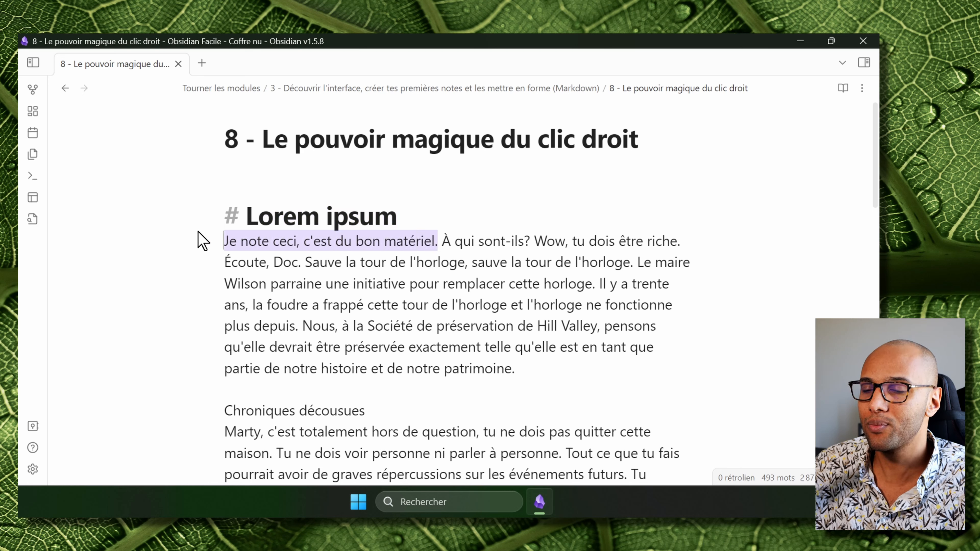
pyautogui.rightClick(279, 242)
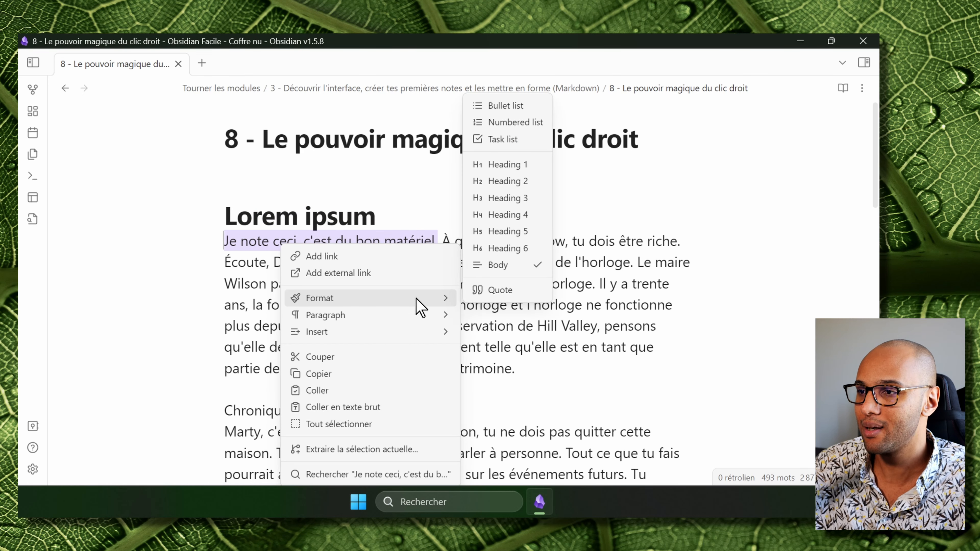
pyautogui.moveTo(421, 307)
pyautogui.click(512, 299)
# Italicize "Sauve la tour de l'horloge, sauve la tour de l'horloge" in the first paragraph.
pyautogui.moveTo(305, 262); pyautogui.dragTo(631, 261)
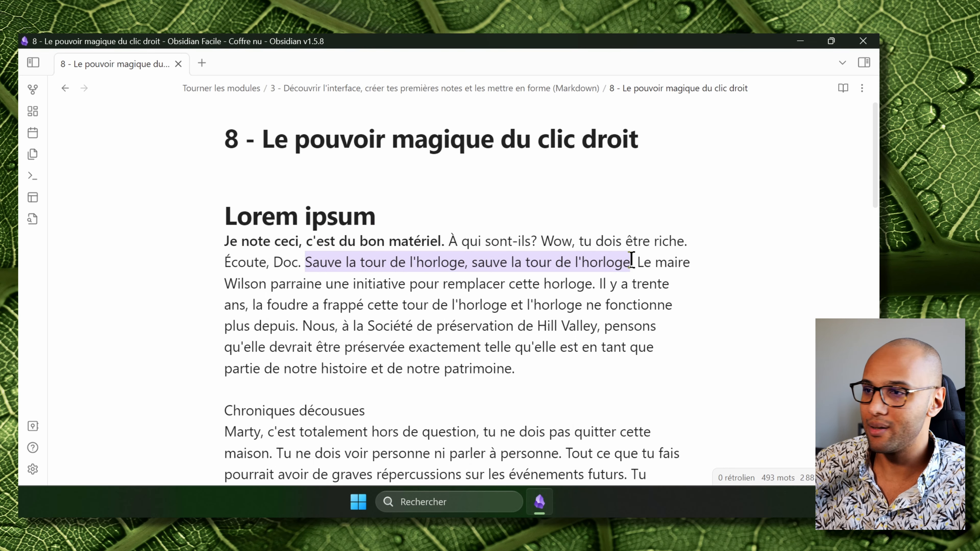
pyautogui.rightClick(631, 262)
pyautogui.moveTo(704, 108)
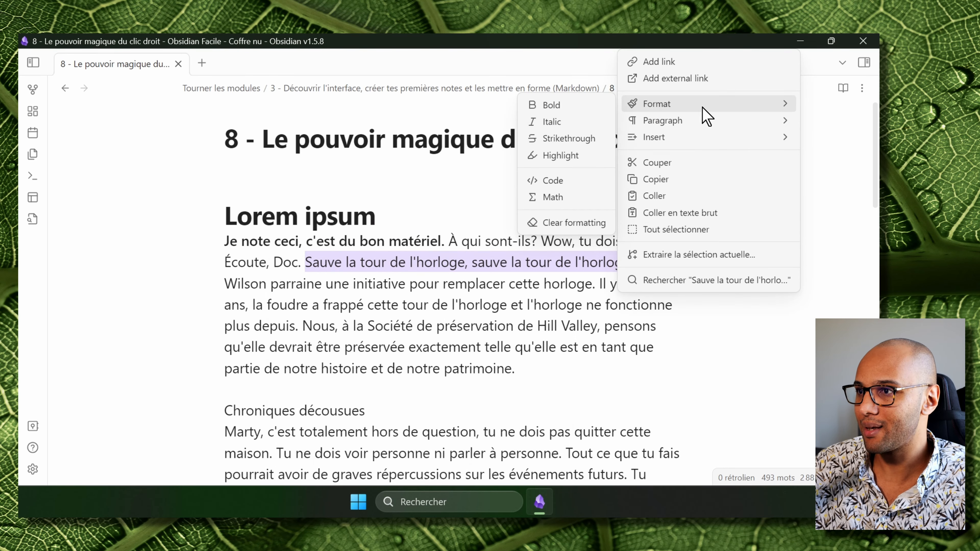
pyautogui.click(571, 122)
# Apply strikethrough to "a foudre a frappé cette tour de l'horloge et l'horloge" in the first paragraph.
pyautogui.moveTo(297, 305); pyautogui.dragTo(619, 302)
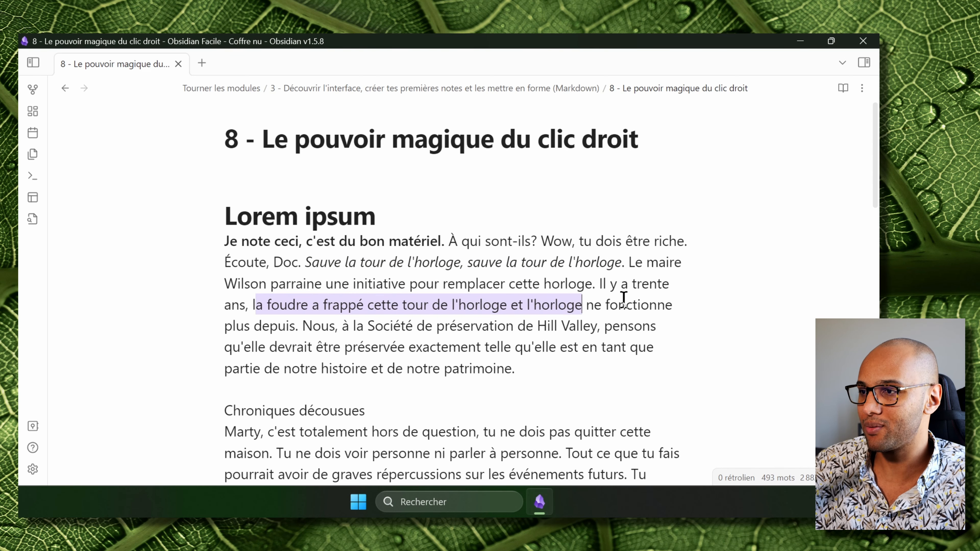
pyautogui.rightClick(469, 301)
pyautogui.moveTo(582, 113)
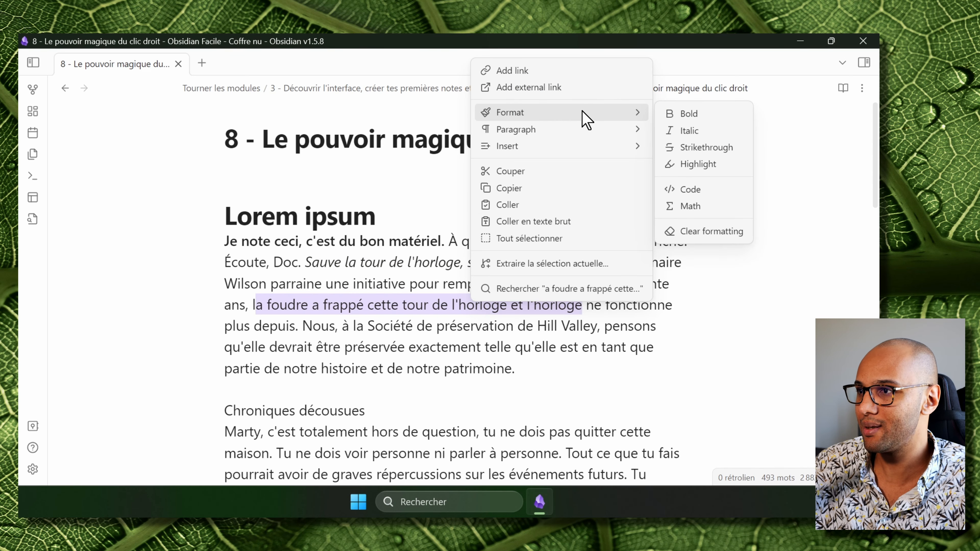
pyautogui.click(724, 143)
# Highlight "ous, à la Société de préservation de Hill Val" in the last sentence of the first paragraph.
pyautogui.moveTo(374, 326); pyautogui.dragTo(650, 328)
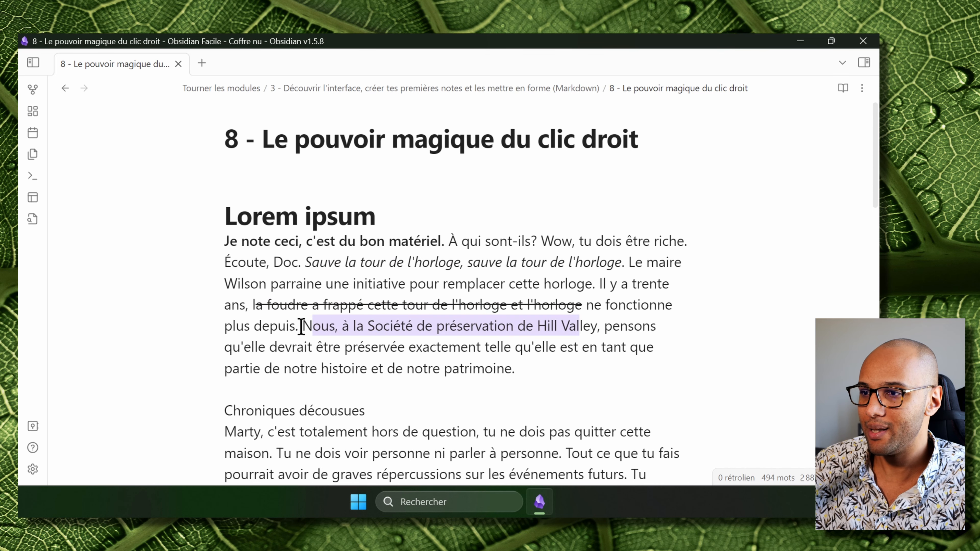
pyautogui.rightClick(394, 323)
pyautogui.moveTo(564, 139)
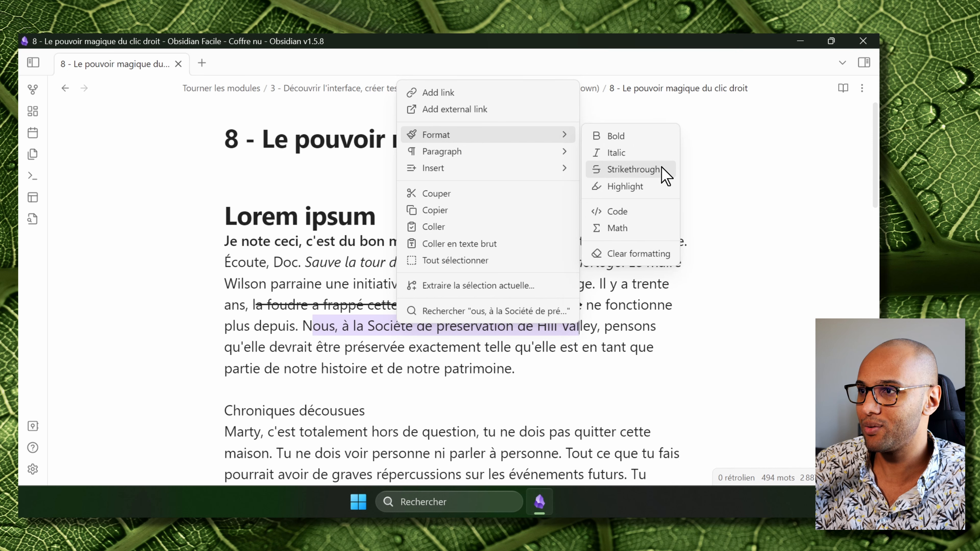
pyautogui.click(661, 188)
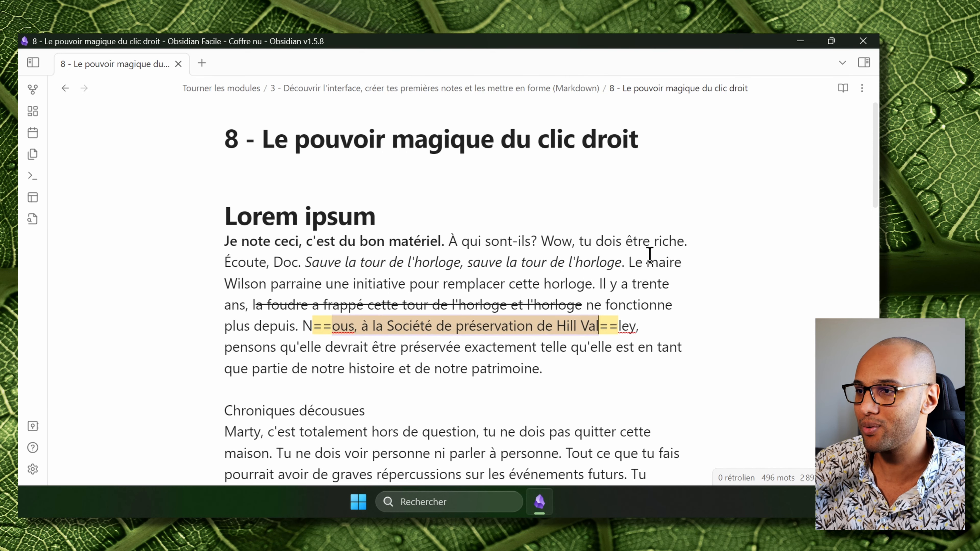
pyautogui.click(476, 288)
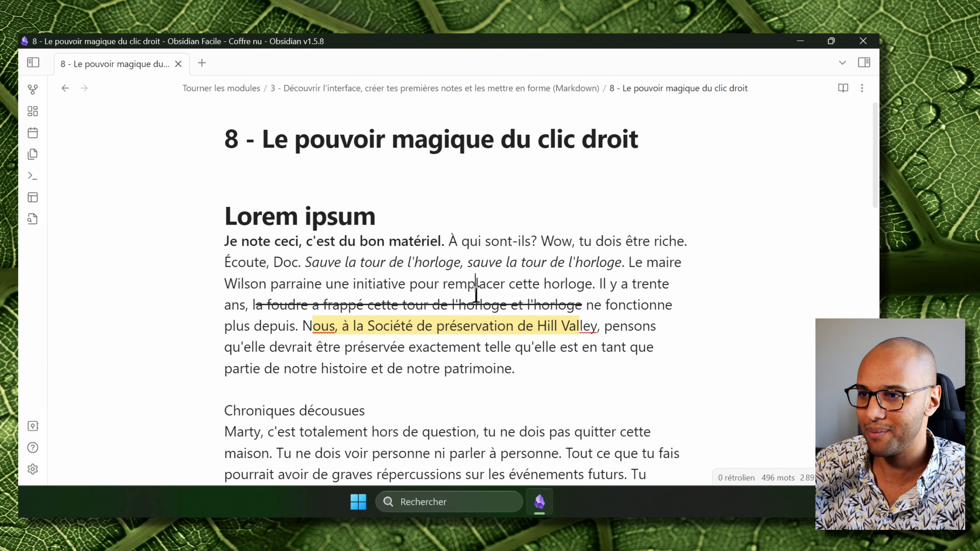
# Clear all formatting from the "Lorem ipsum" heading and the whole paragraph beneath it.
pyautogui.moveTo(547, 365); pyautogui.dragTo(220, 212)
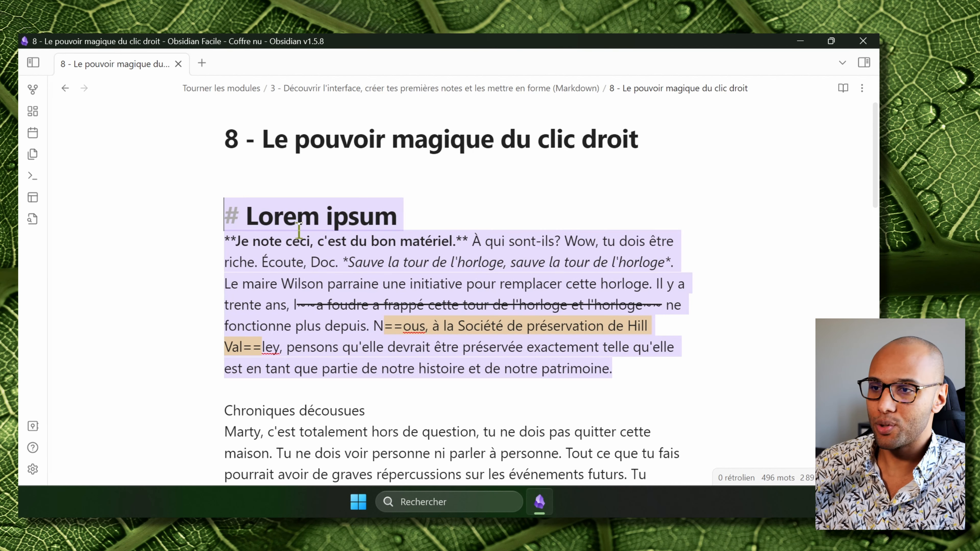
pyautogui.rightClick(324, 220)
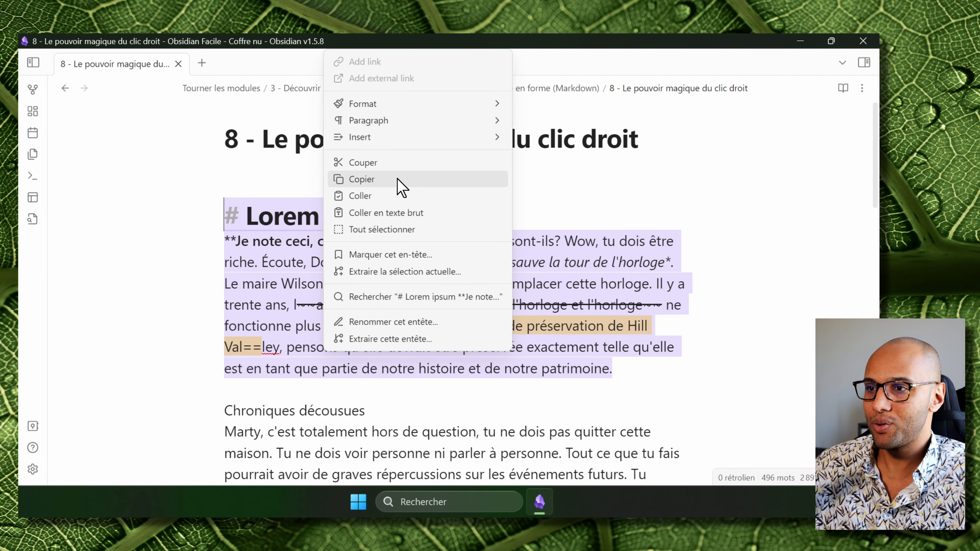
pyautogui.moveTo(468, 110)
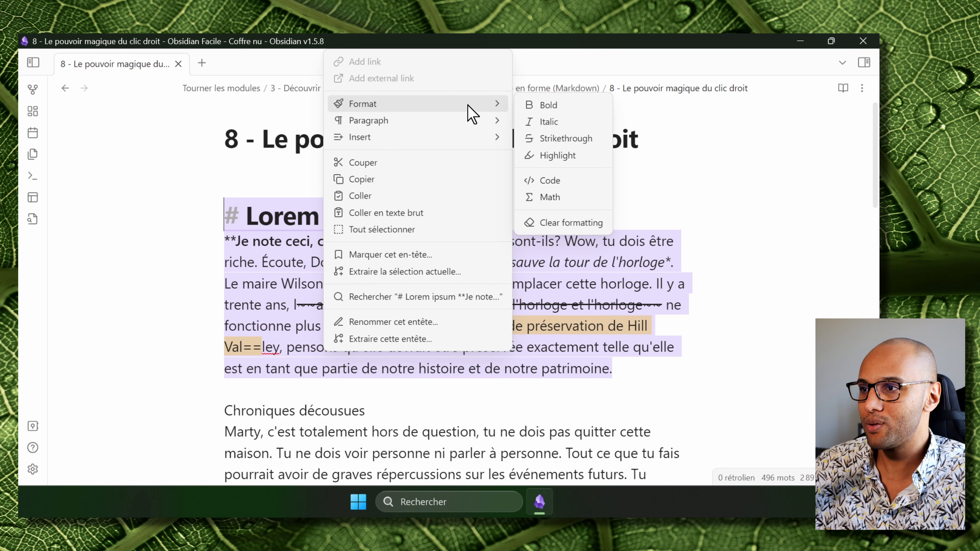
pyautogui.click(578, 223)
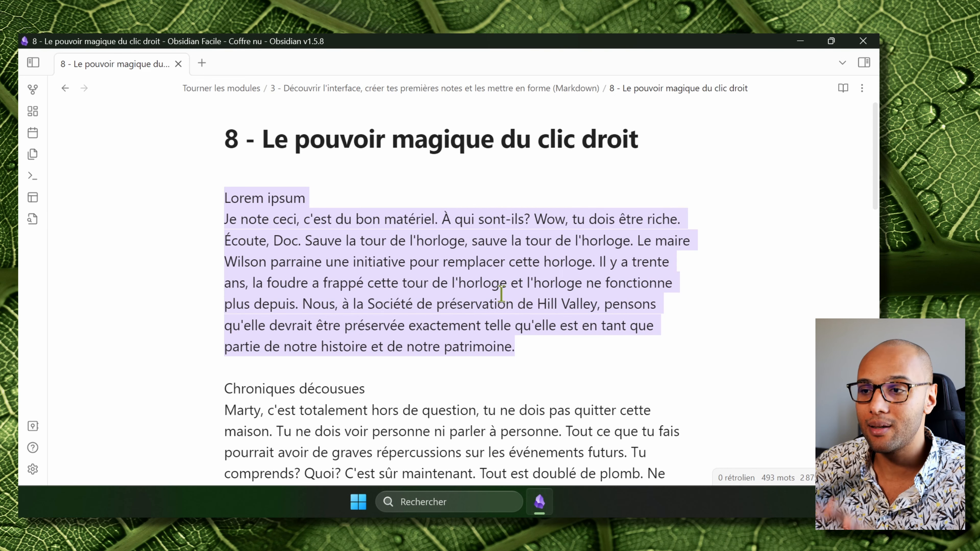
# Turn the paragraph beneath "Chroniques décousues" into a bullet list item.
pyautogui.scroll(-2, 478, 315)
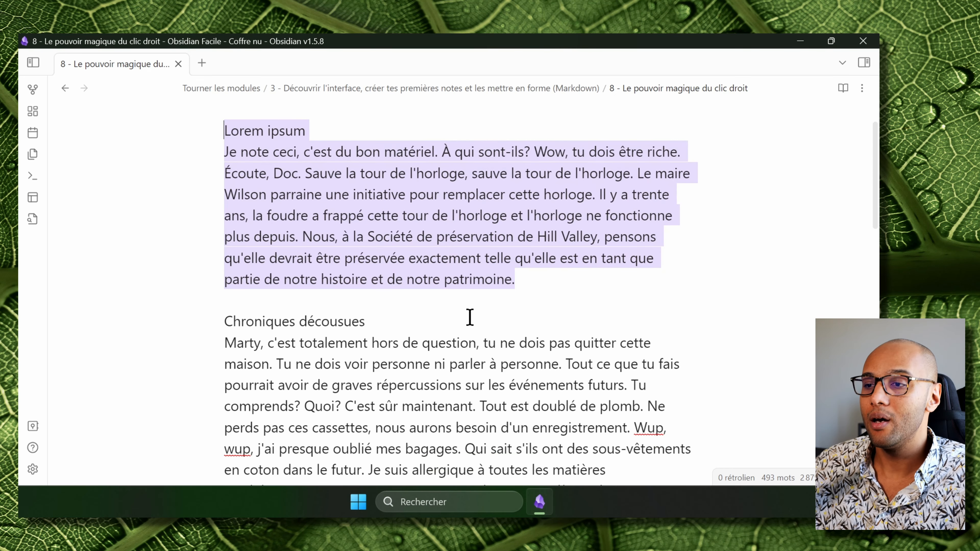
pyautogui.click(429, 323)
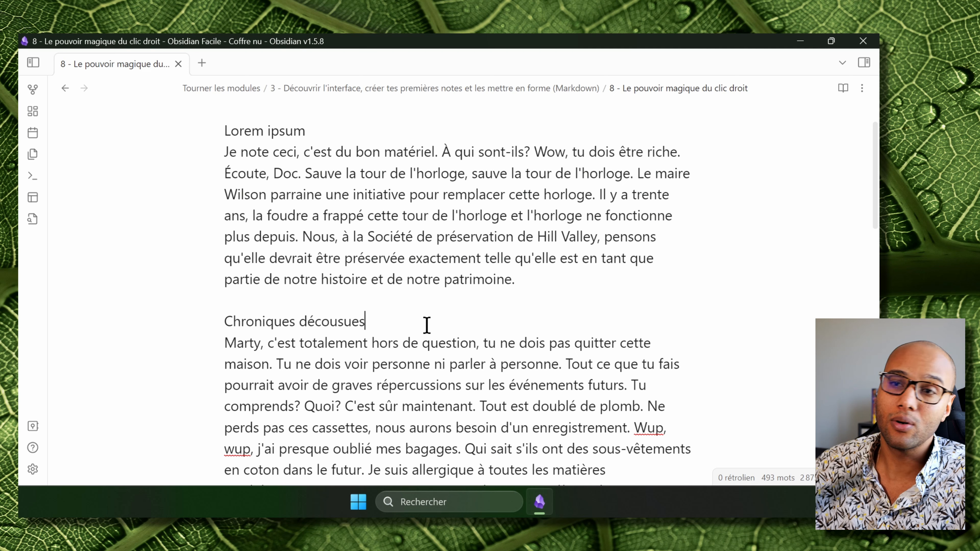
pyautogui.moveTo(226, 343); pyautogui.dragTo(275, 364)
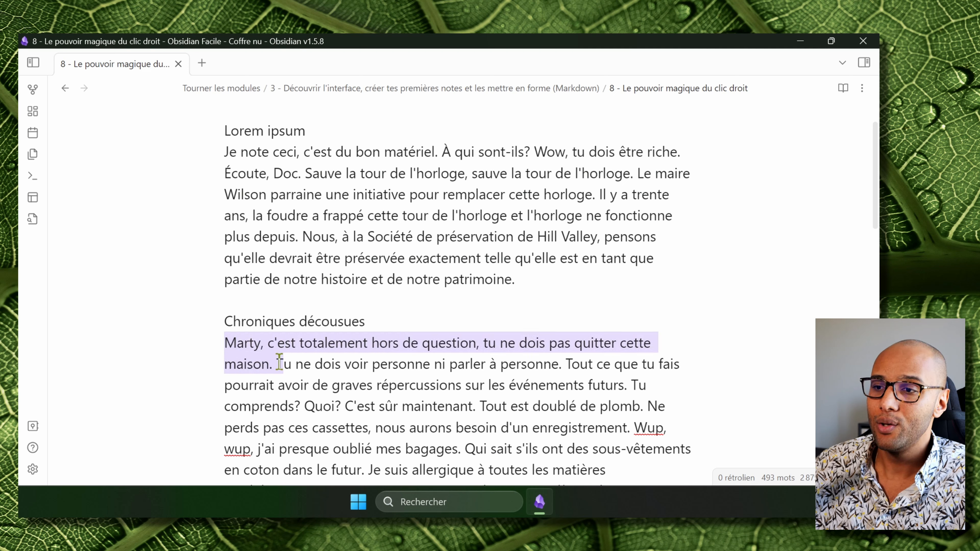
pyautogui.rightClick(270, 343)
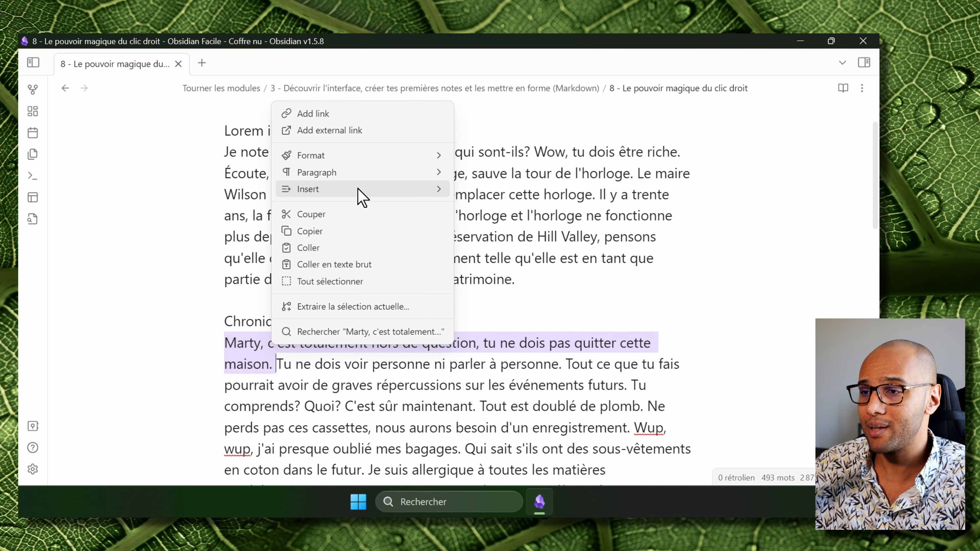
pyautogui.moveTo(374, 174)
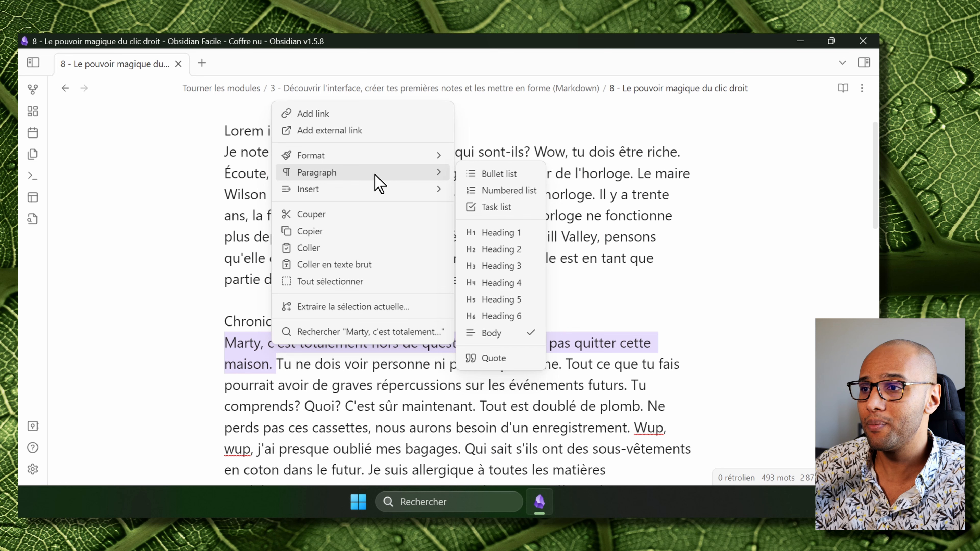
pyautogui.click(499, 175)
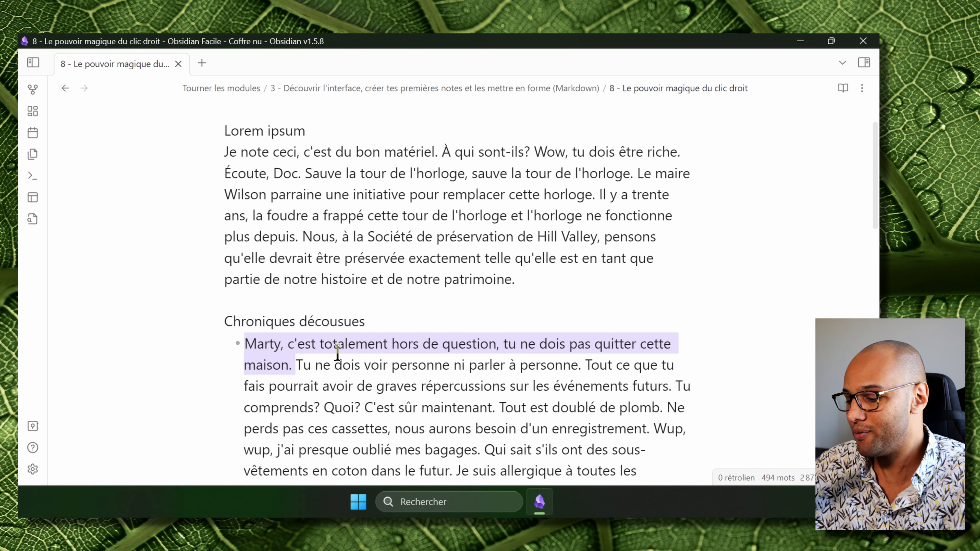
# Split the bullet under "Chroniques décousues" into separate items after "maison." and after "parler à personne.".
pyautogui.click(334, 365)
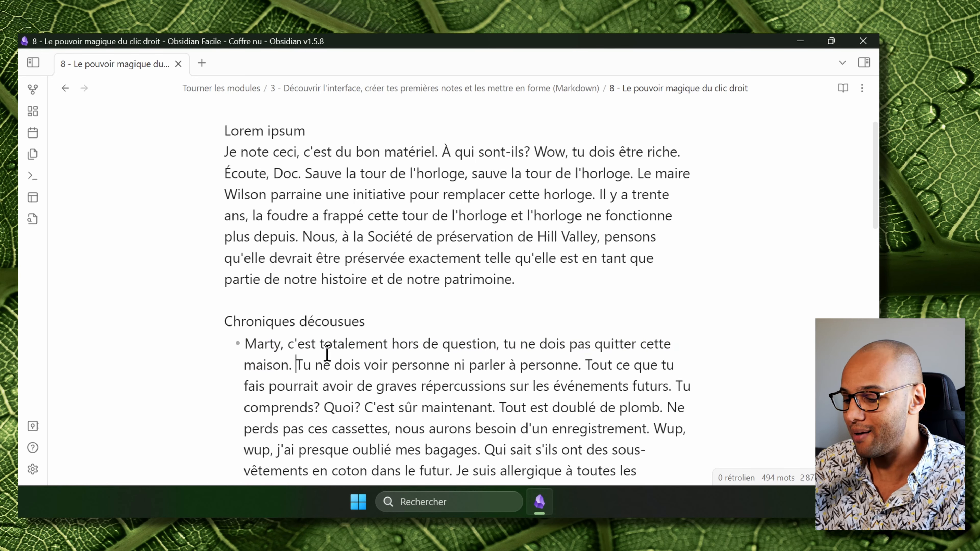
pyautogui.press('BackSpace')
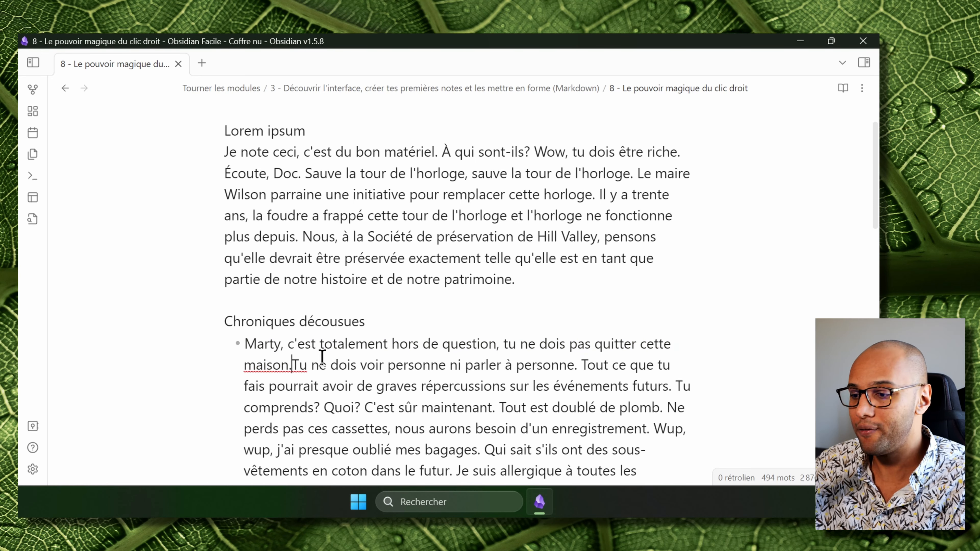
pyautogui.press('Return')
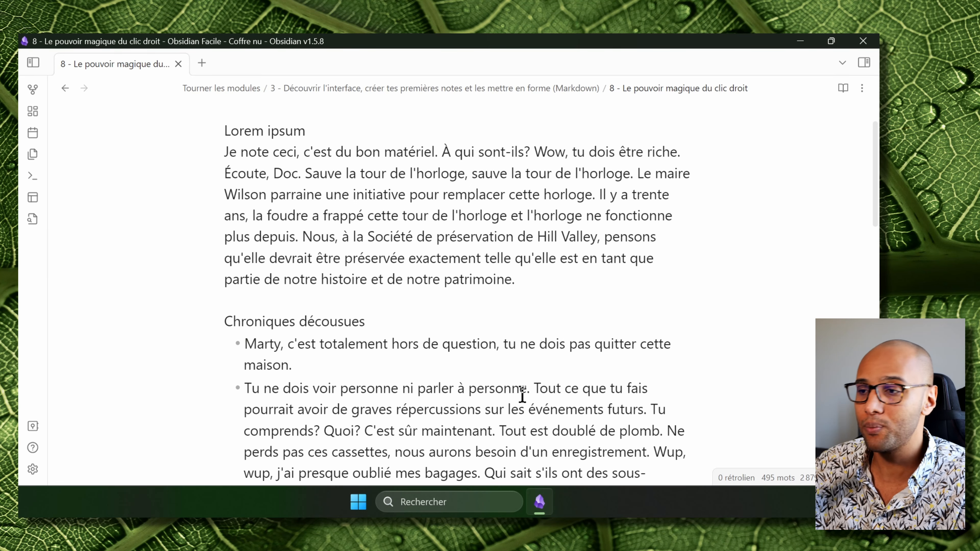
pyautogui.click(531, 389)
pyautogui.press('Return')
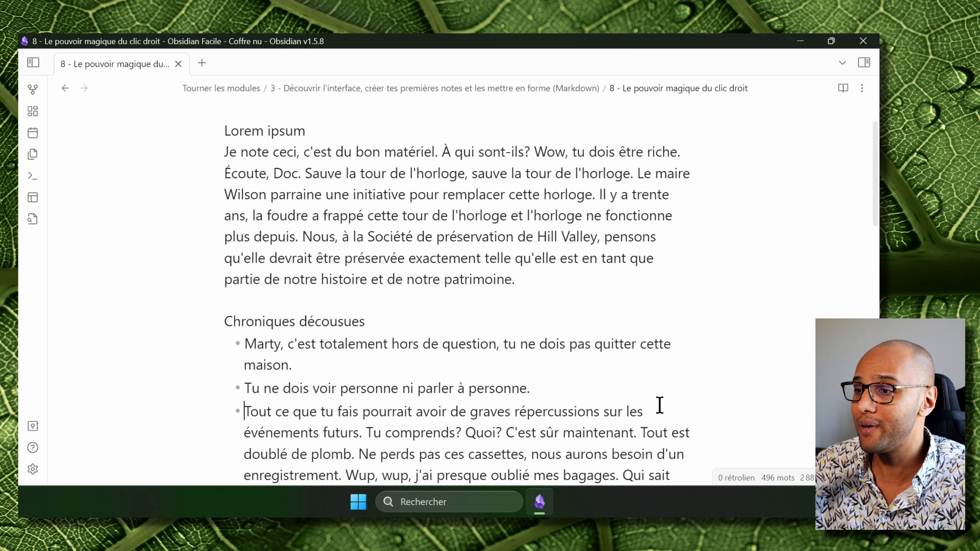
# Convert the three bullets under "Chroniques décousues" into a numbered list.
pyautogui.moveTo(667, 411); pyautogui.dragTo(205, 345)
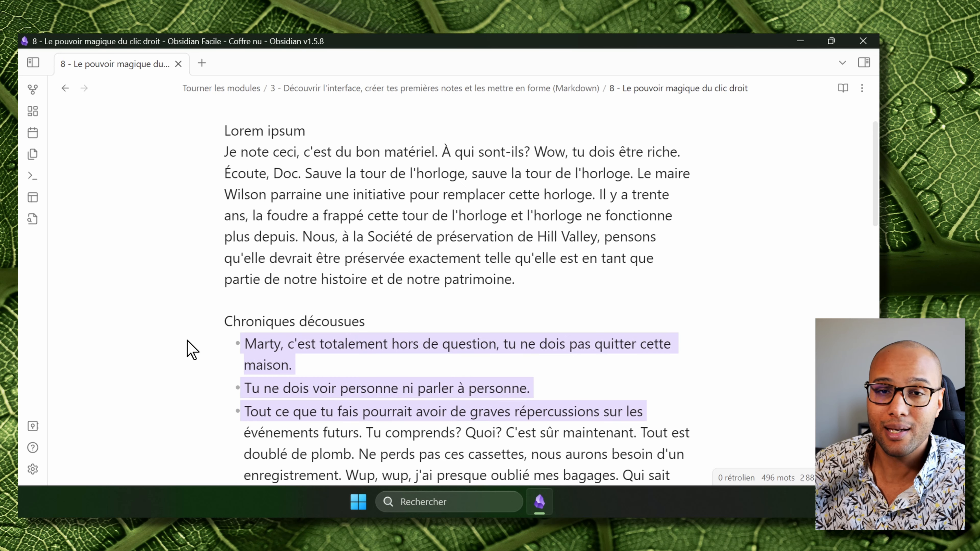
pyautogui.rightClick(271, 342)
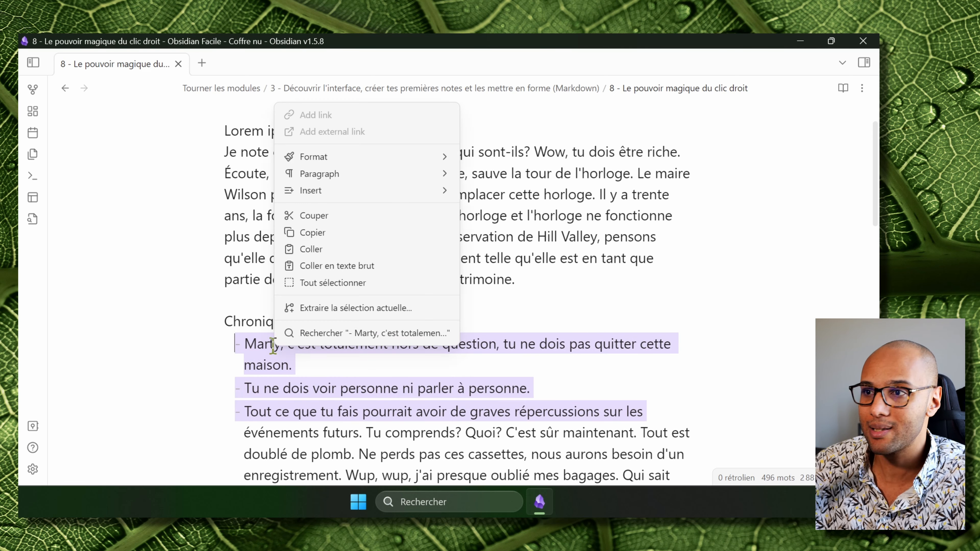
pyautogui.moveTo(428, 177)
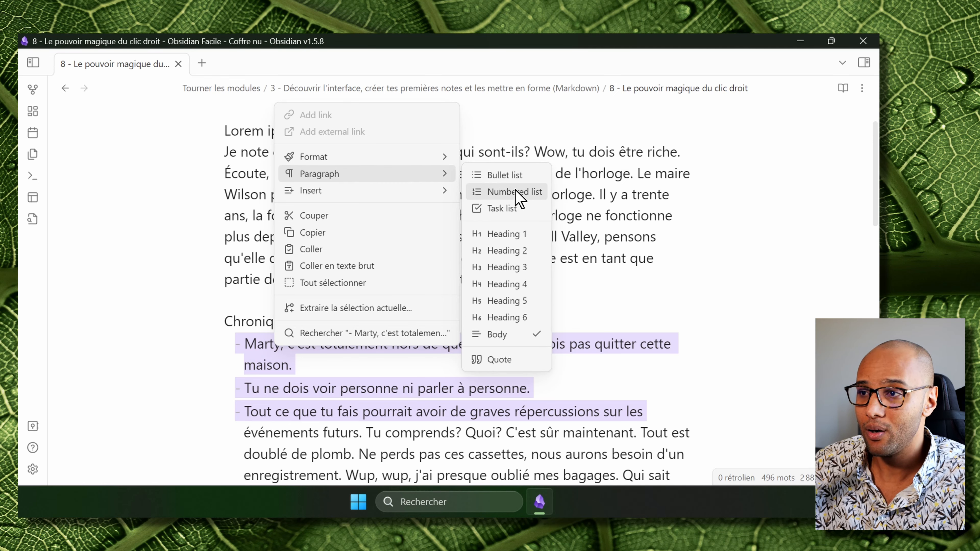
pyautogui.click(538, 201)
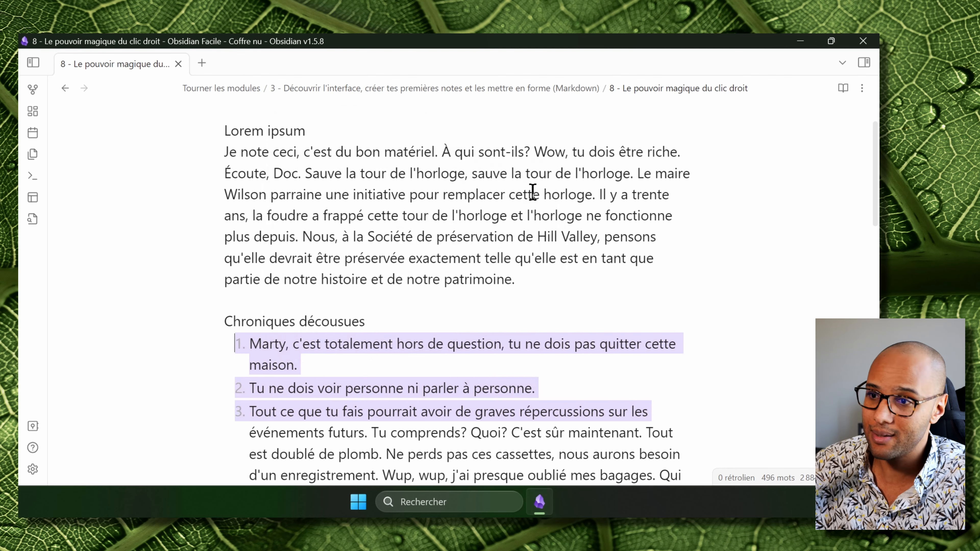
# Add a task list item containing "-" on the empty line at the end of the note.
pyautogui.scroll(-1, 440, 323)
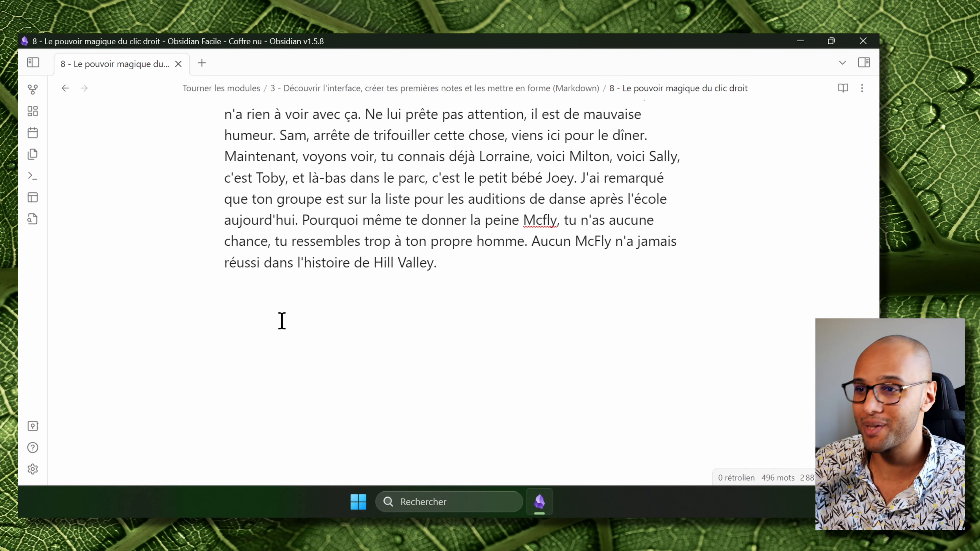
pyautogui.rightClick(282, 322)
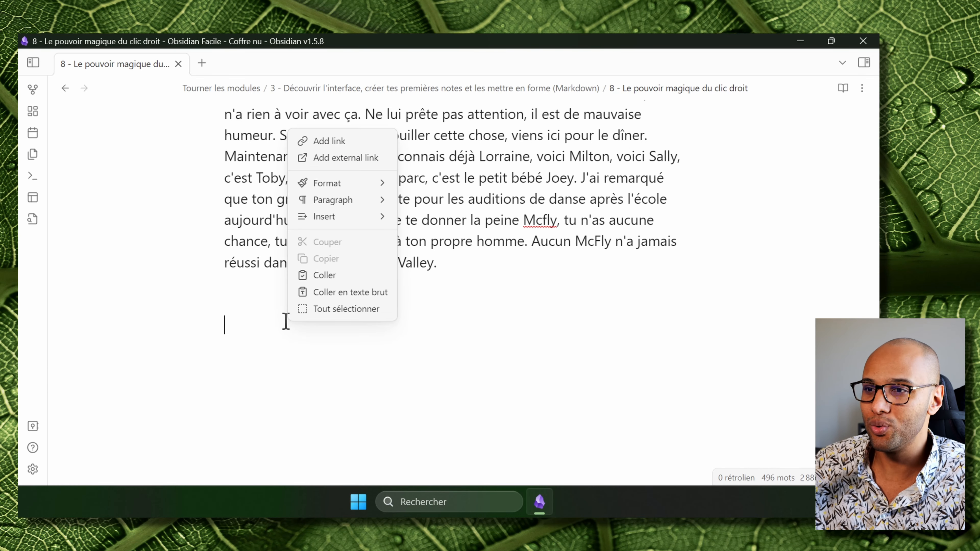
pyautogui.moveTo(360, 199)
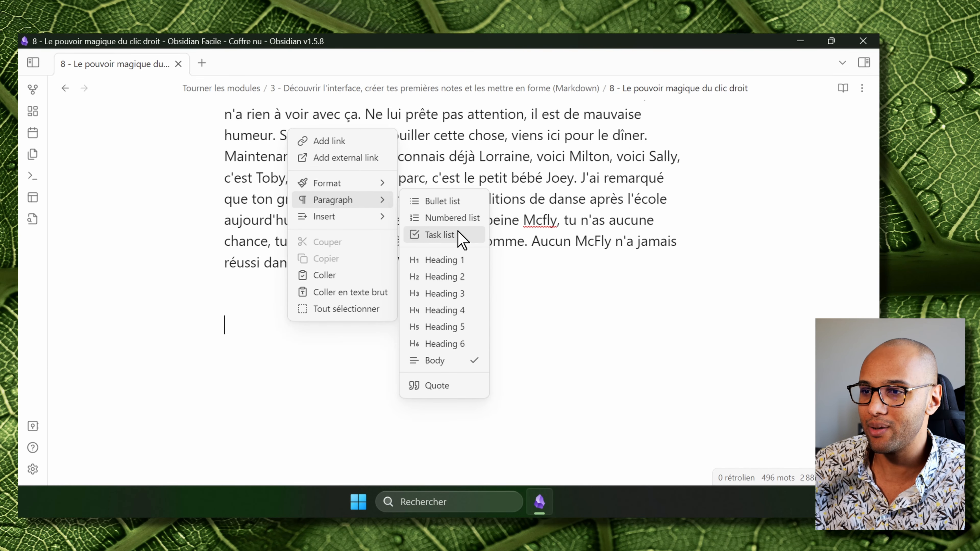
pyautogui.click(429, 236)
pyautogui.write('-')
# Add a quote reading "Ma citation" below the task item and leave the quote block.
pyautogui.rightClick(236, 367)
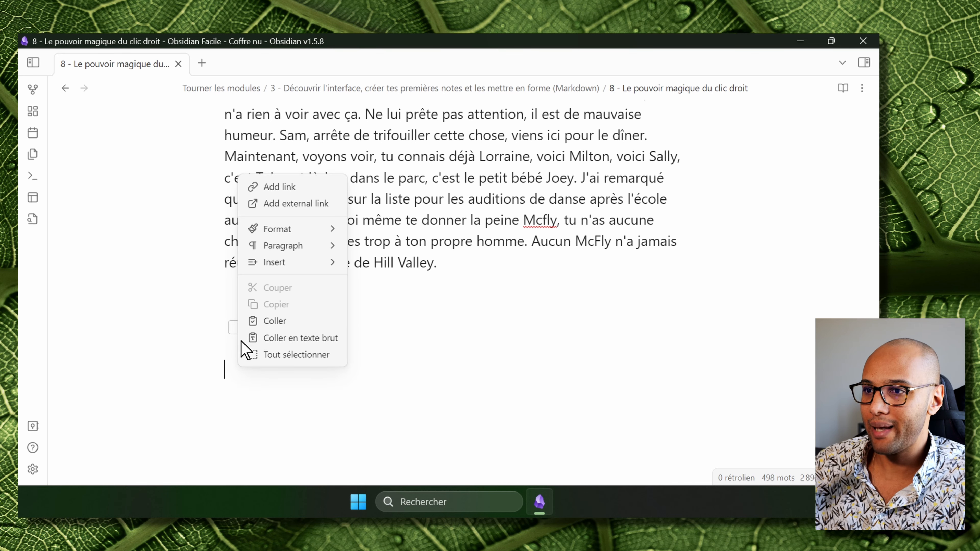
pyautogui.moveTo(339, 247)
pyautogui.click(390, 431)
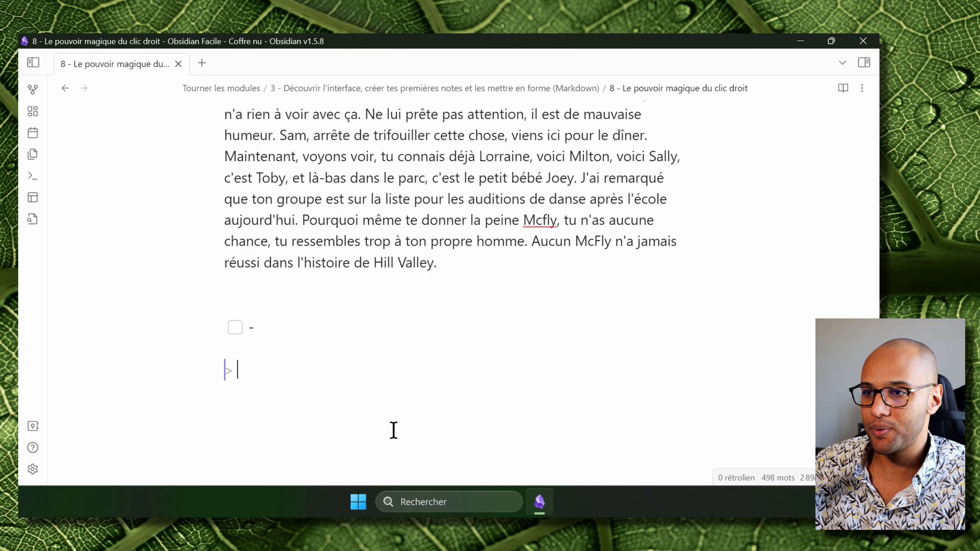
pyautogui.write('Ma citation')
pyautogui.press('Return')
pyautogui.press('Return')
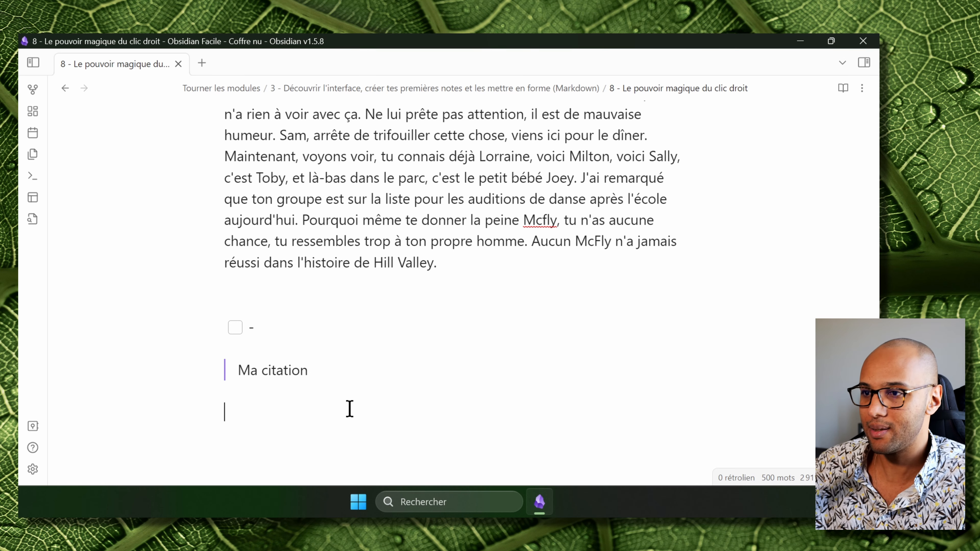
# Insert a table below the quote with the header cells "Titre" and "Colonne".
pyautogui.rightClick(302, 416)
pyautogui.moveTo(385, 313)
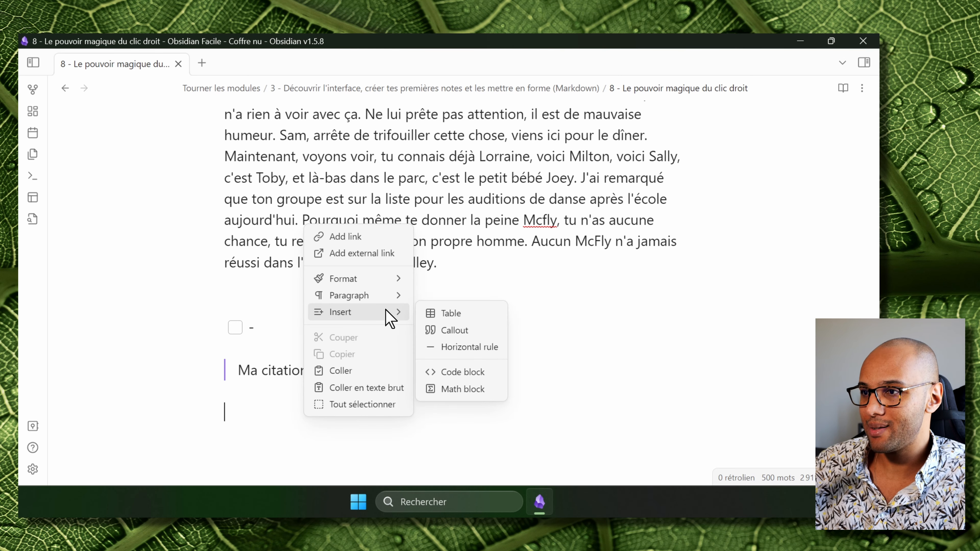
pyautogui.click(443, 313)
pyautogui.scroll(-2, 392, 404)
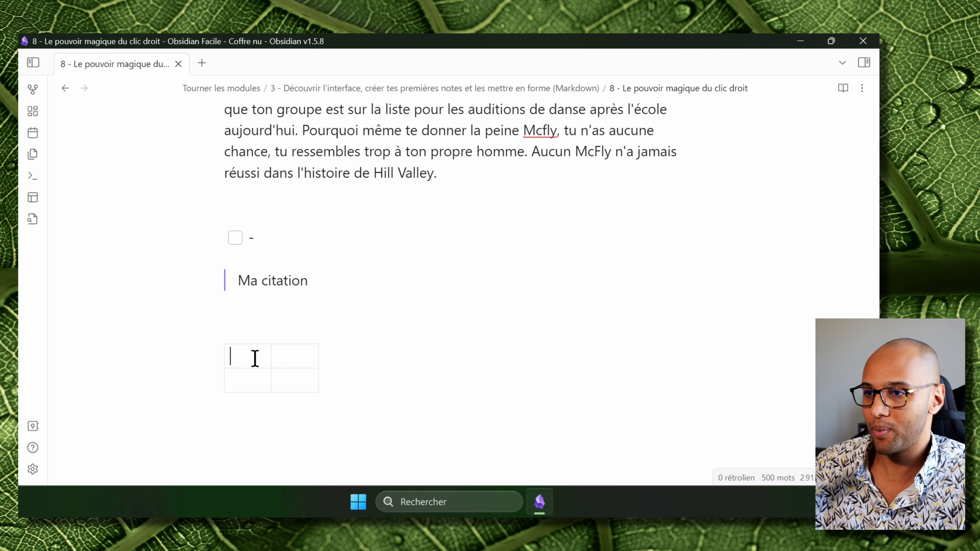
pyautogui.write('Titre')
pyautogui.press('Tab')
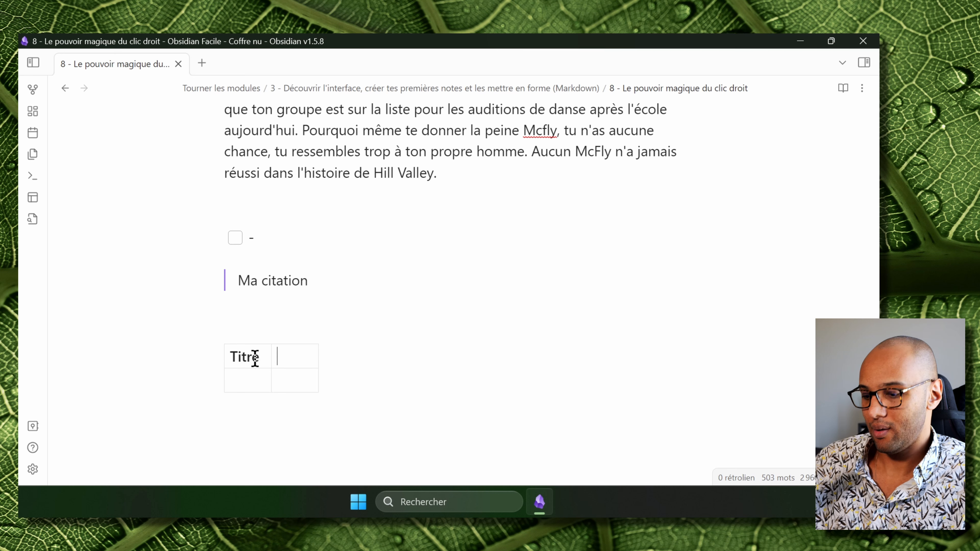
pyautogui.write('Colonne')
# Fill both cells of the table's second row with "Texte".
pyautogui.press('Return')
pyautogui.hotkey('shift', 'Tab')
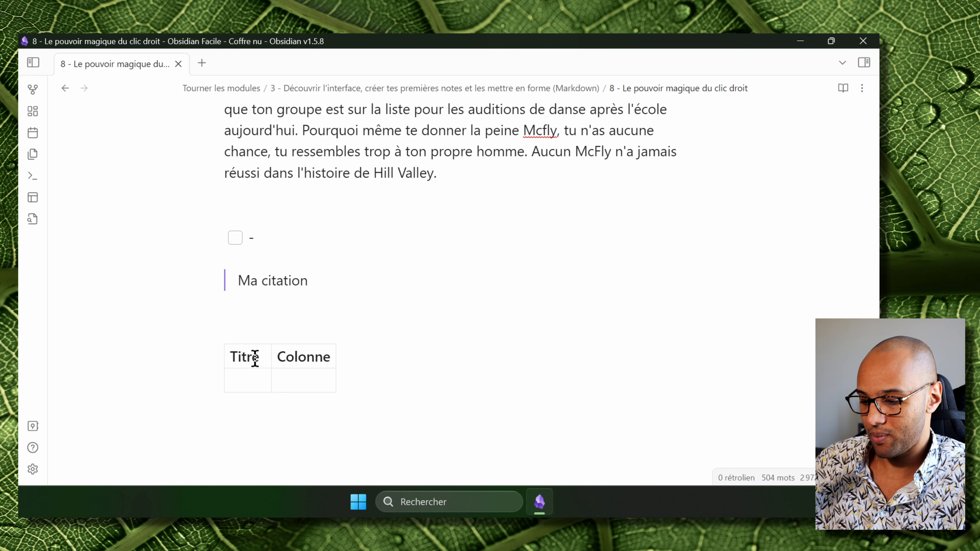
pyautogui.write('Texte')
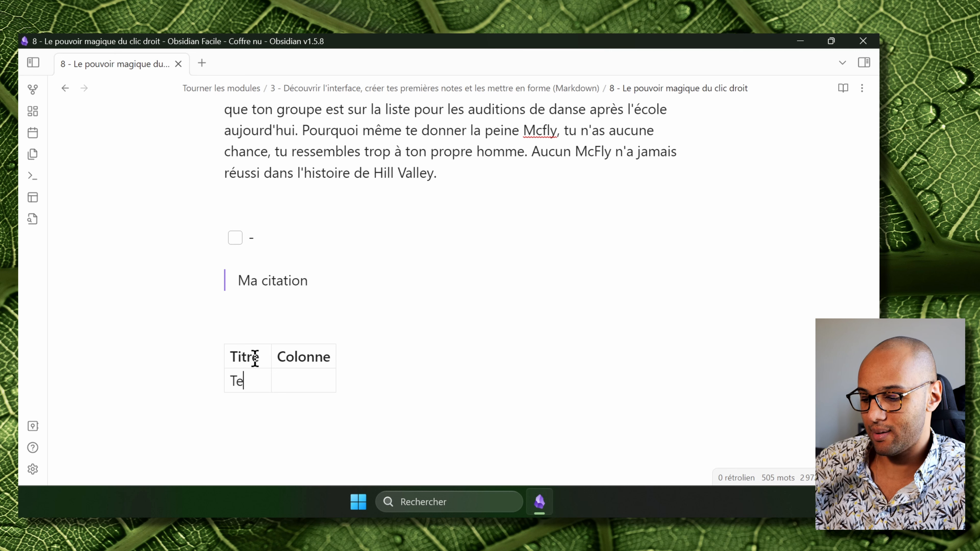
pyautogui.press('Tab')
pyautogui.write('Texte')
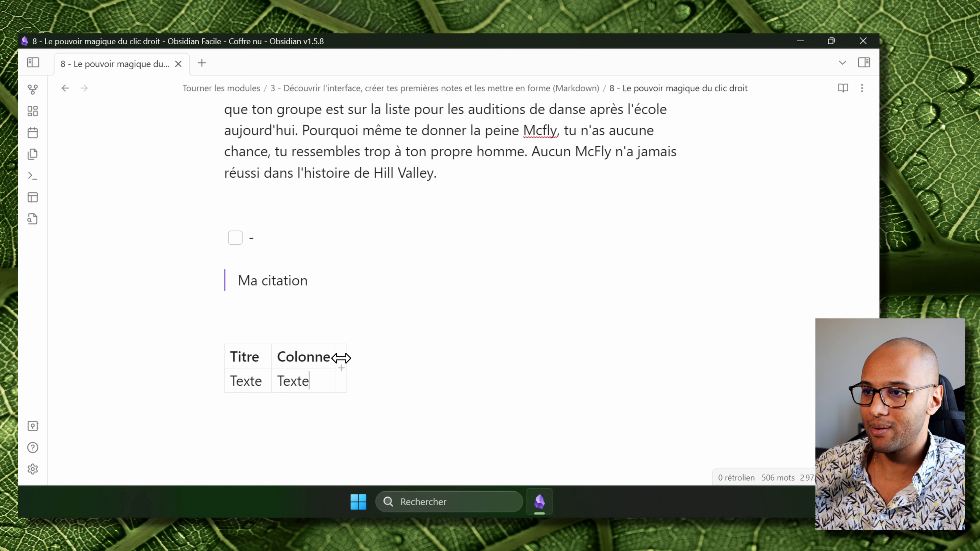
# Add two columns and one row to the table, and move the "Colonne" column to third position.
pyautogui.click(342, 368)
pyautogui.click(384, 369)
pyautogui.click(300, 395)
pyautogui.moveTo(308, 339); pyautogui.dragTo(377, 337)
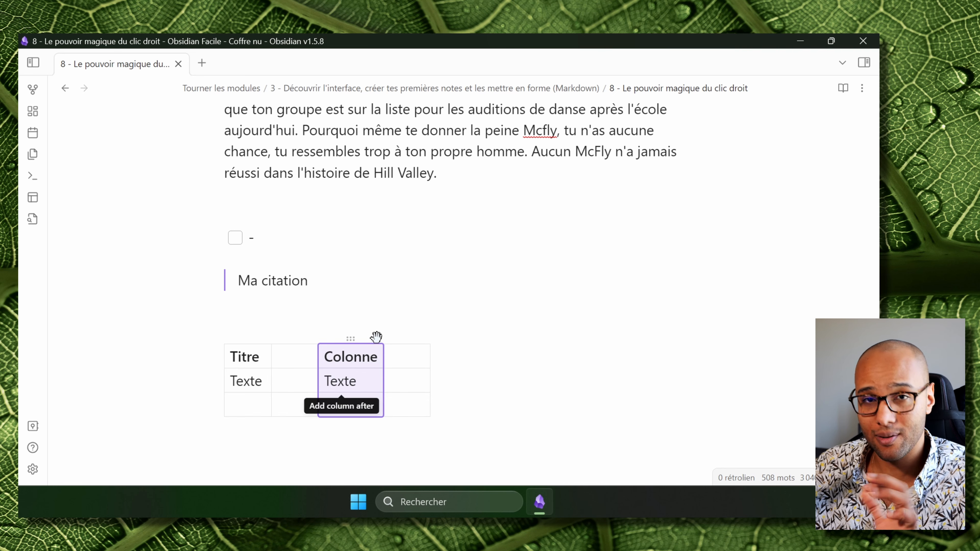
# Insert a horizontal rule below the table.
pyautogui.scroll(-3, 376, 337)
pyautogui.click(304, 333)
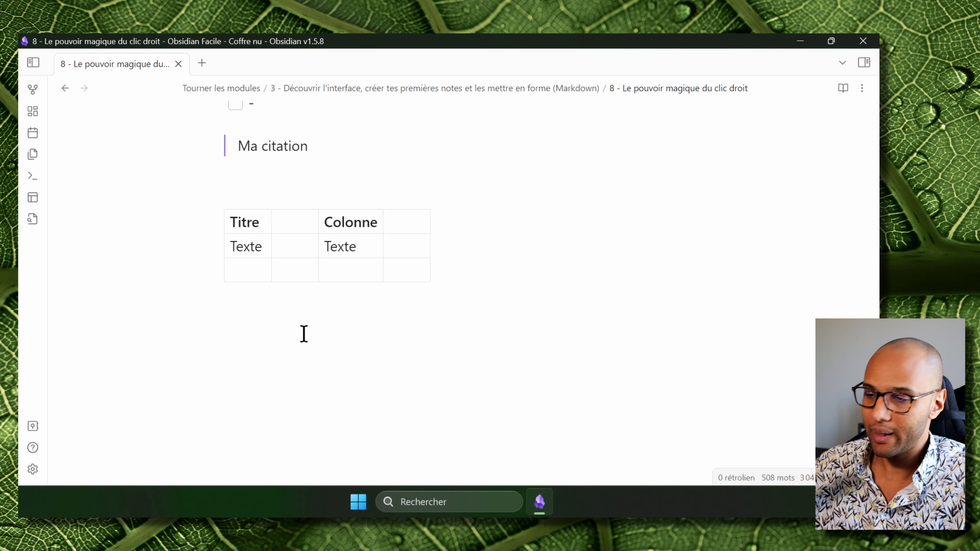
pyautogui.rightClick(304, 333)
pyautogui.moveTo(382, 224)
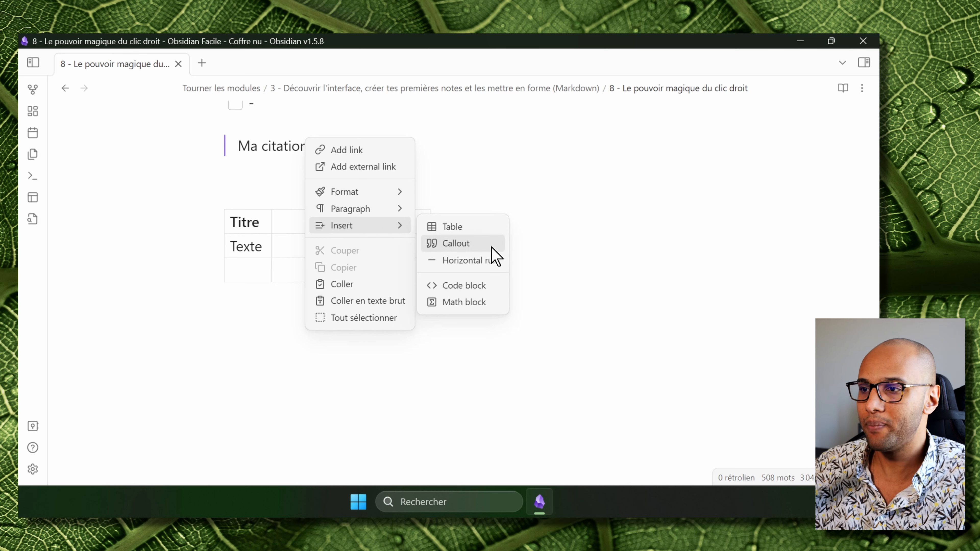
pyautogui.click(488, 256)
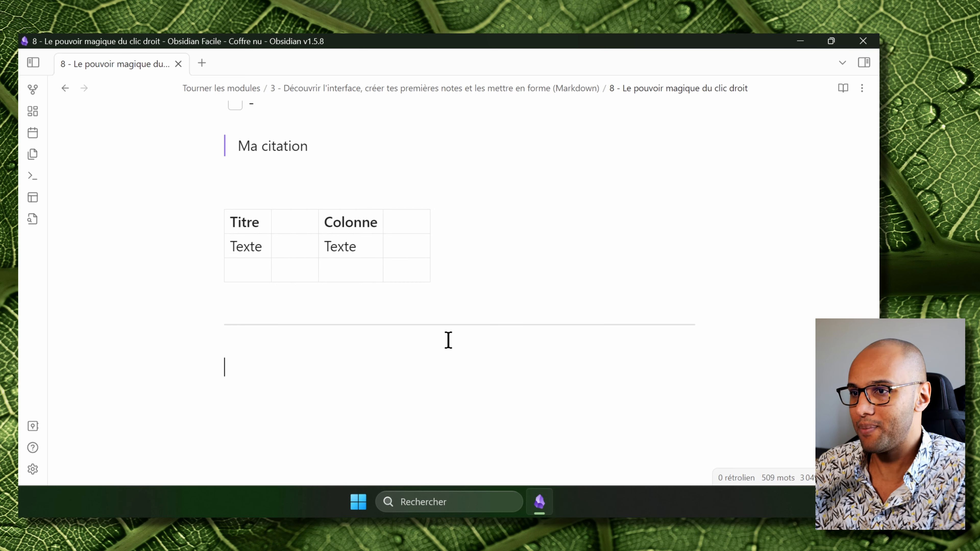
pyautogui.rightClick(348, 370)
pyautogui.moveTo(451, 268)
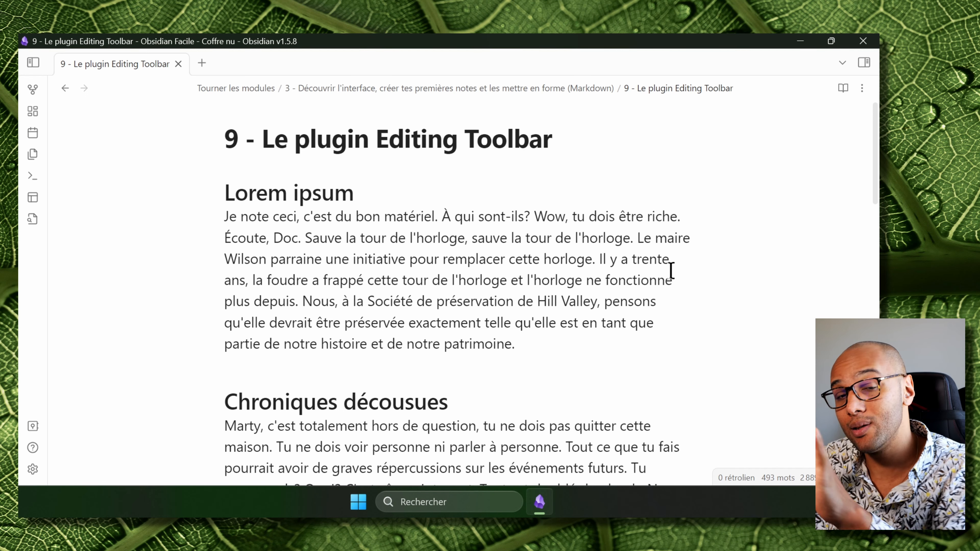
# In the community plugins settings, turn restricted mode on and switch it back off by re-enabling community plugins.
pyautogui.click(33, 469)
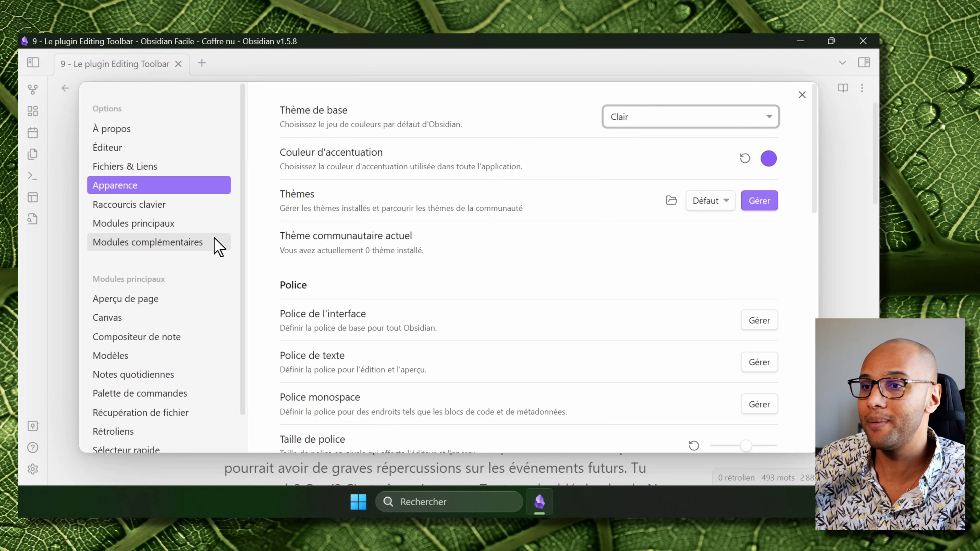
pyautogui.click(205, 243)
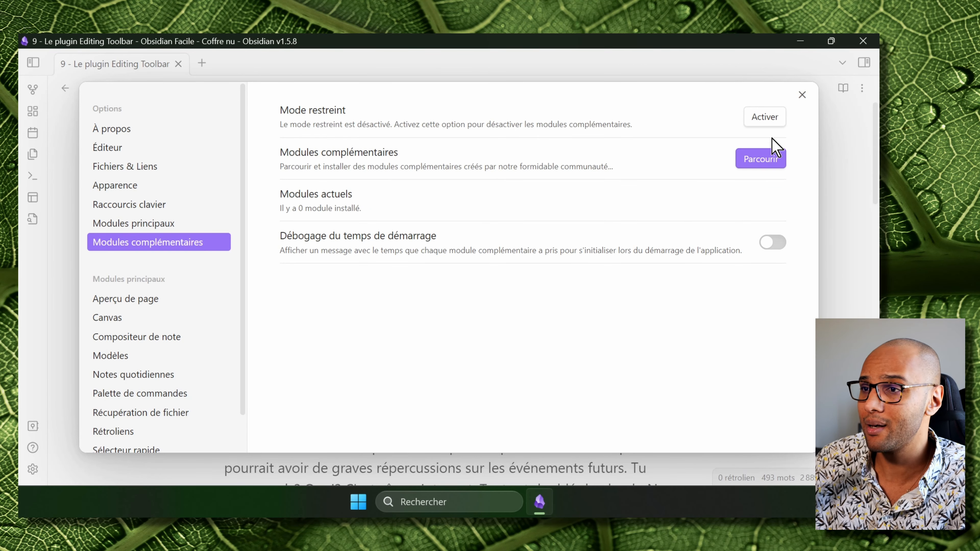
pyautogui.click(777, 118)
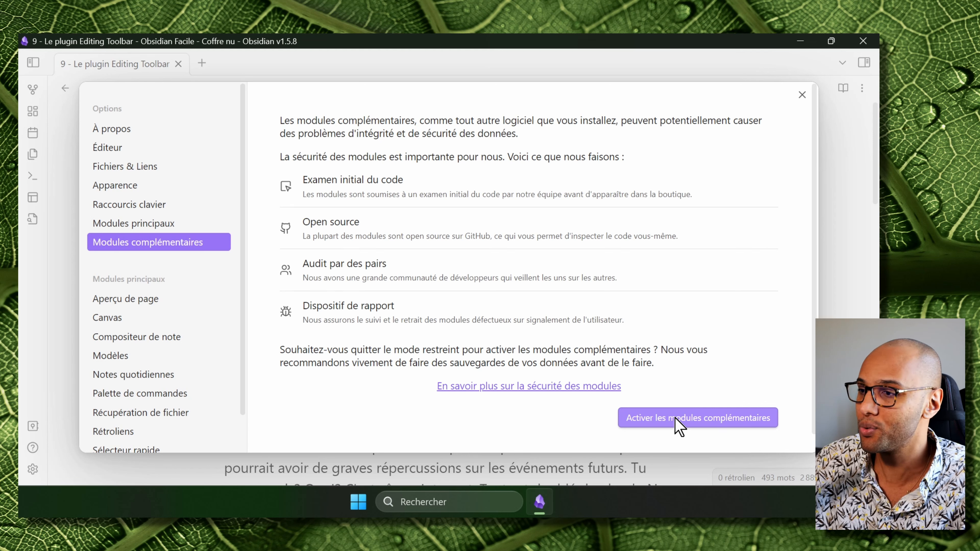
pyautogui.click(687, 426)
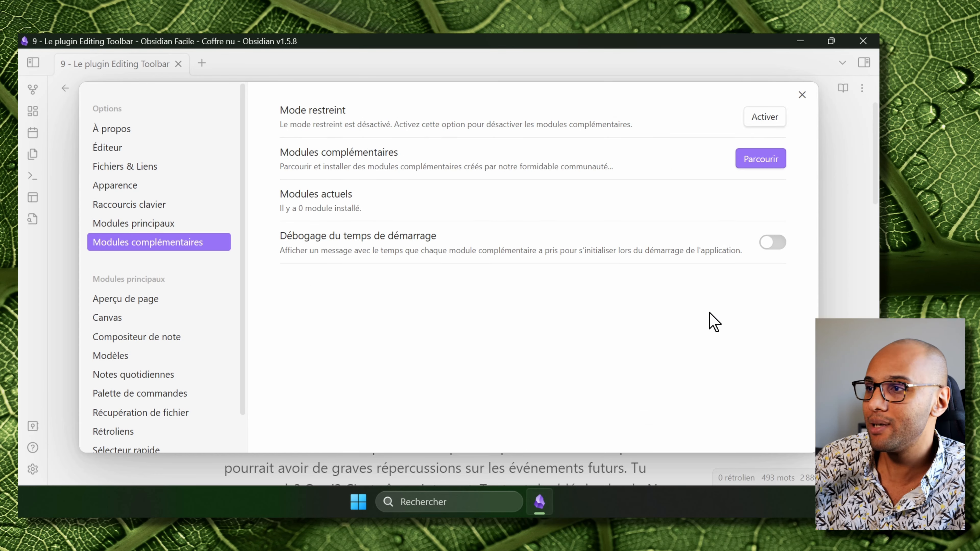
# Find the community plugin "Editing Toolbar", install and enable it, and return to the note.
pyautogui.click(752, 158)
pyautogui.write('editing')
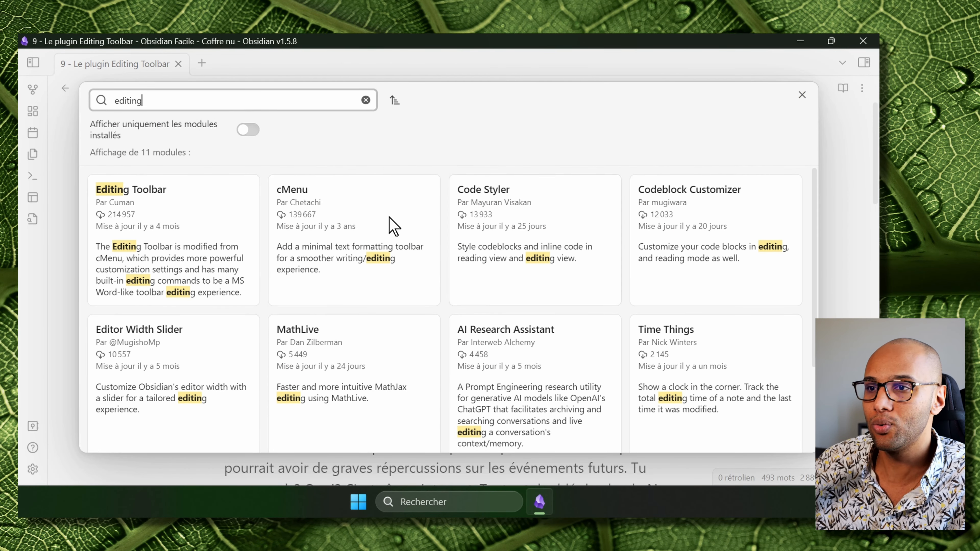
pyautogui.click(166, 227)
pyautogui.click(334, 294)
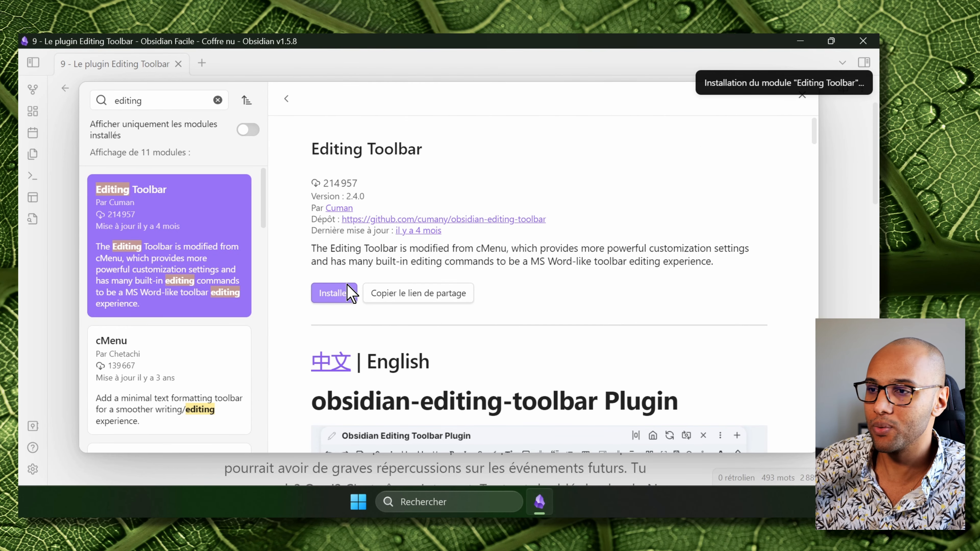
pyautogui.click(333, 293)
pyautogui.press('Escape')
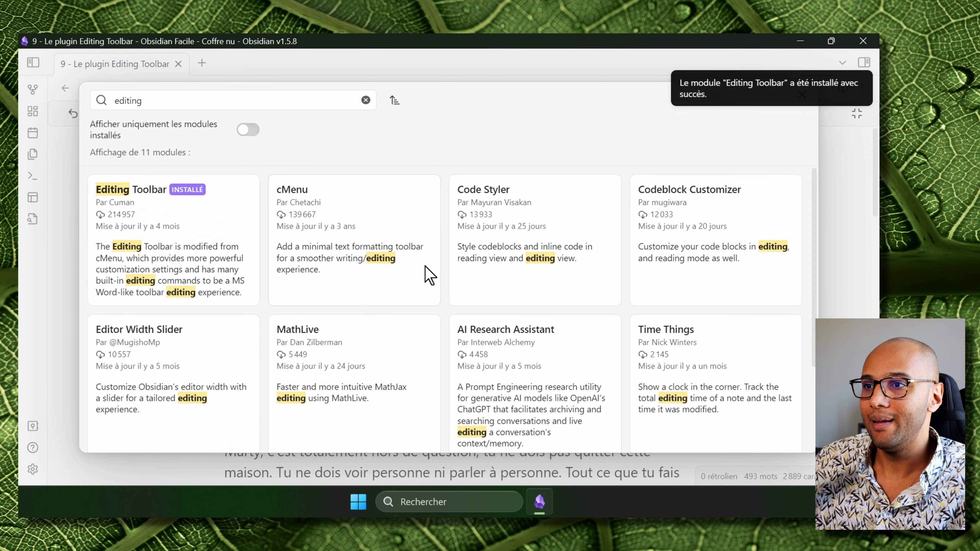
pyautogui.press('Escape')
pyautogui.press('Escape')
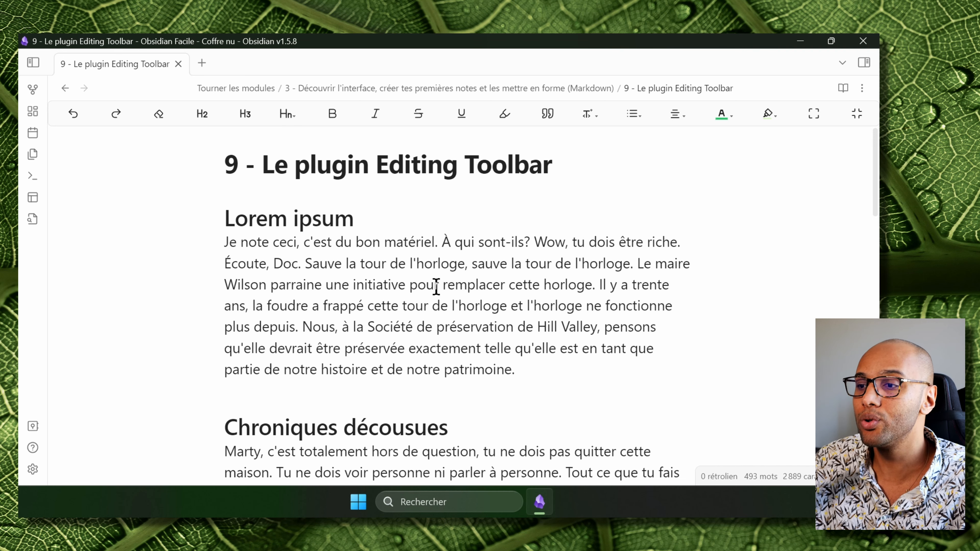
# Underline the start of the "Lorem ipsum" paragraph, from "Je note ceci" through "Écoute,".
pyautogui.scroll(-3, 437, 284)
pyautogui.scroll(1, 400, 297)
pyautogui.scroll(3, 400, 297)
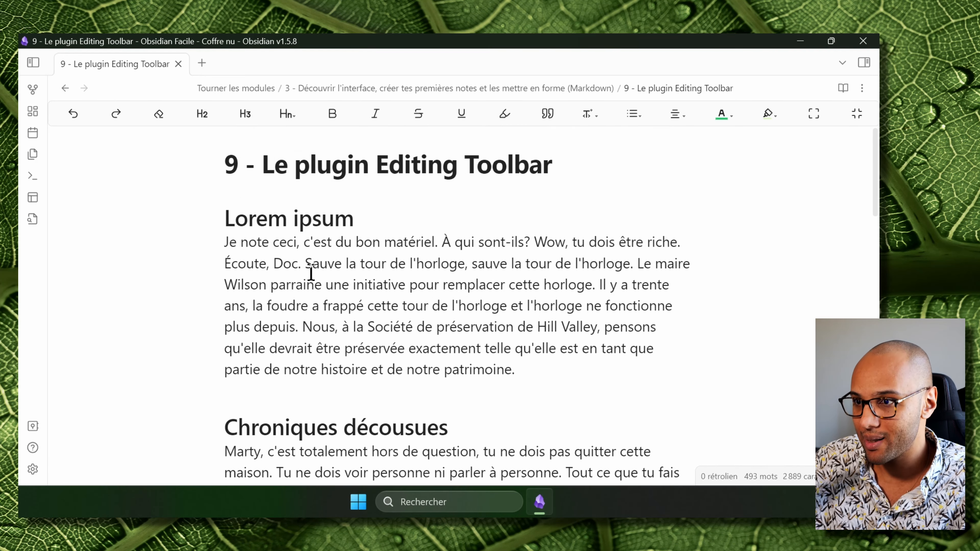
pyautogui.moveTo(225, 243)
pyautogui.mouseDown()
pyautogui.moveTo(278, 266)
pyautogui.moveTo(225, 242)
pyautogui.mouseUp()
pyautogui.click(291, 262)
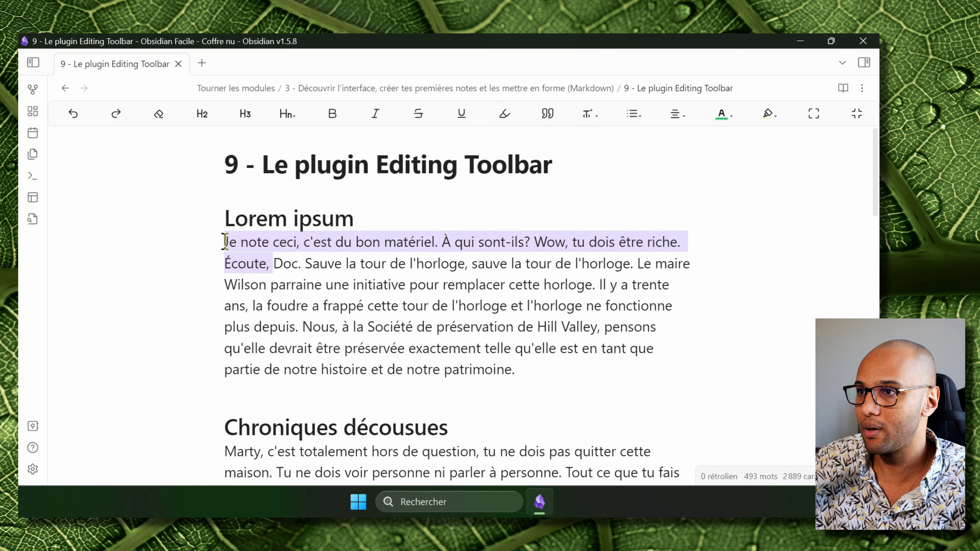
pyautogui.click(462, 116)
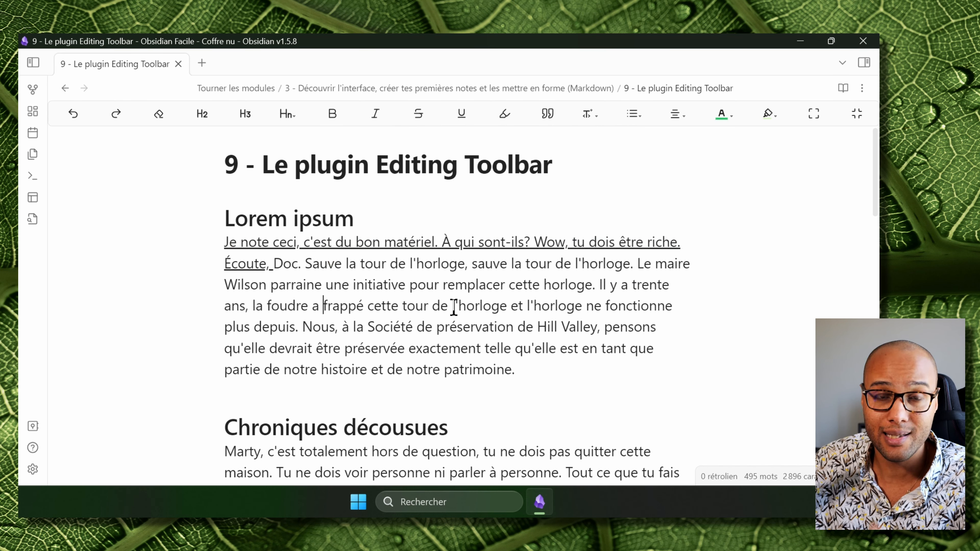
# Reveal the markup behind the underlined passage under "Lorem ipsum" to examine its tags.
pyautogui.click(288, 263)
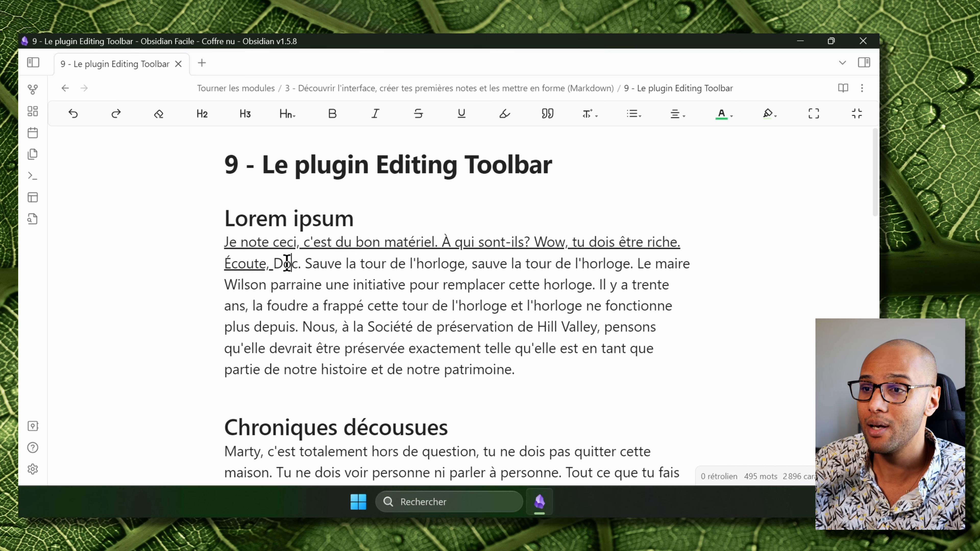
pyautogui.moveTo(288, 263); pyautogui.dragTo(224, 218)
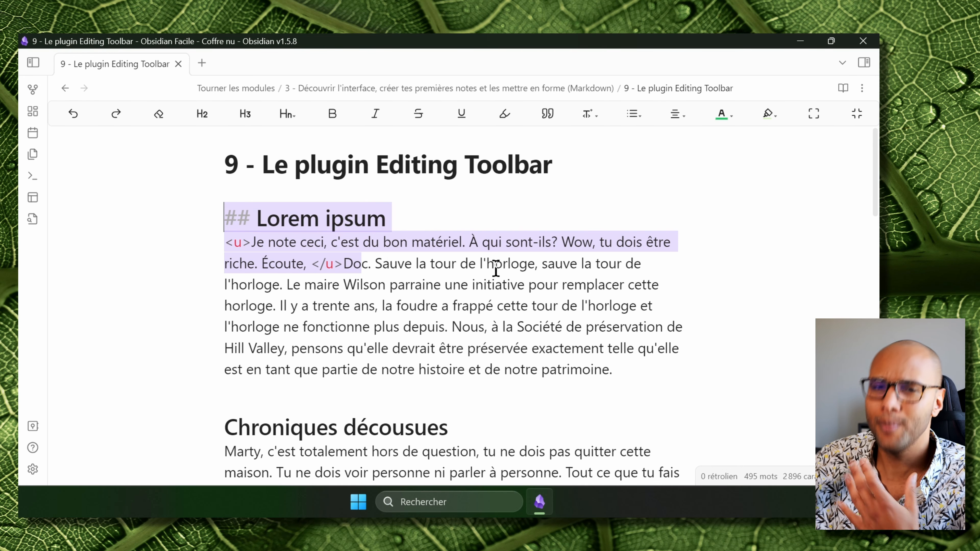
pyautogui.click(516, 305)
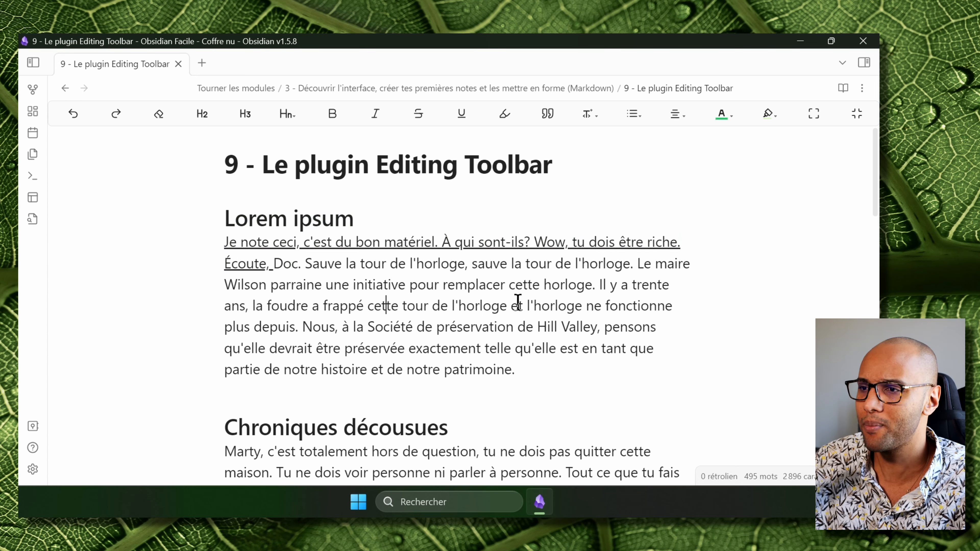
# Set the font colour of the passage from "Sauve la tour de l'horloge" to "remplacer cette horloge" to standard red.
pyautogui.scroll(-1, 474, 295)
pyautogui.moveTo(305, 219); pyautogui.dragTo(591, 236)
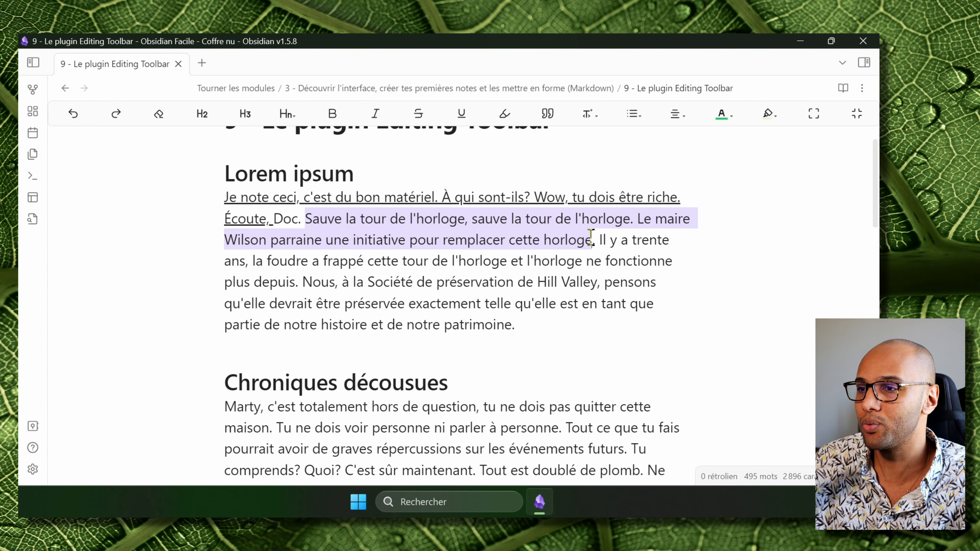
pyautogui.click(729, 115)
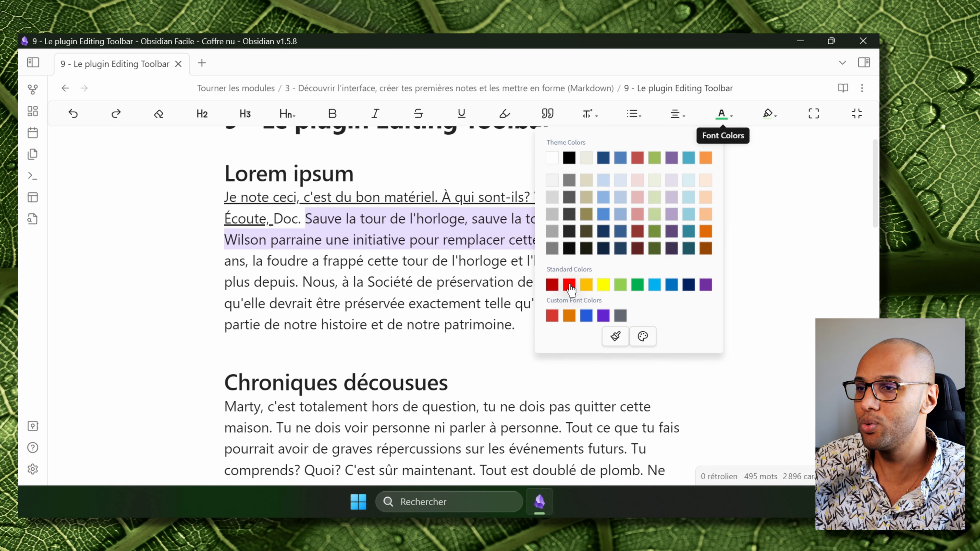
pyautogui.click(570, 286)
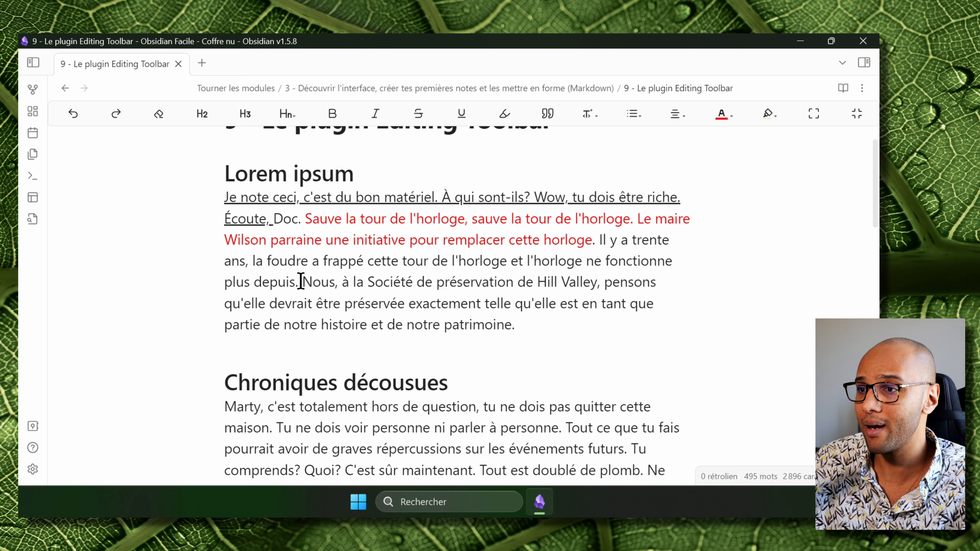
# Apply a purple background colour to the last sentence of the "Lorem ipsum" paragraph, starting at "Nous, à la Société".
pyautogui.moveTo(303, 282); pyautogui.dragTo(589, 332)
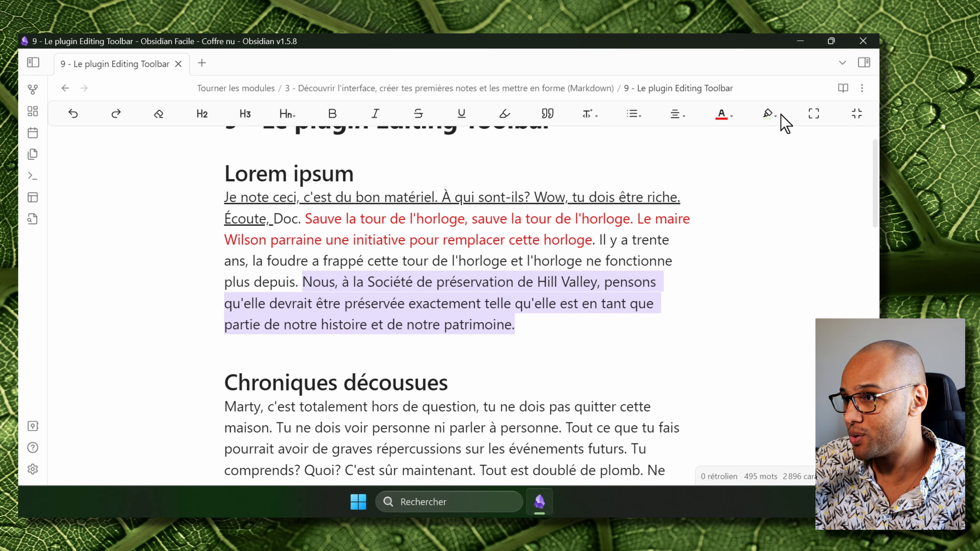
pyautogui.click(770, 114)
pyautogui.click(752, 223)
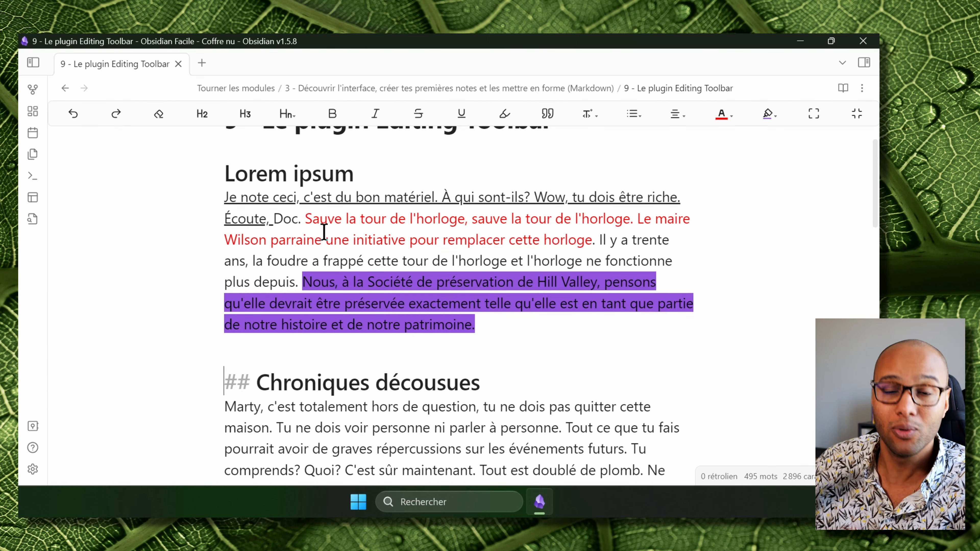
# Open the note "10 - Le Markdown à la mano" and reveal the hash markers of its six heading levels.
pyautogui.click(38, 58)
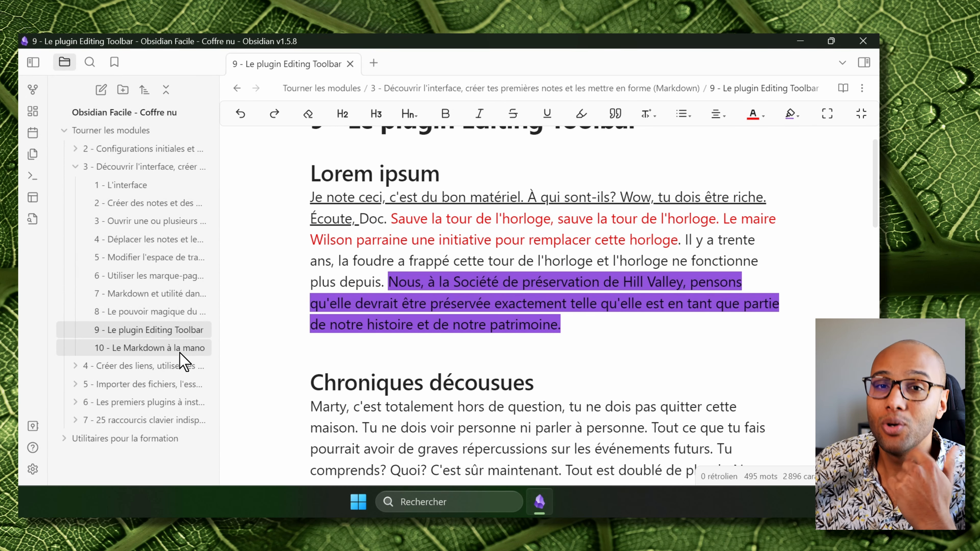
pyautogui.click(180, 352)
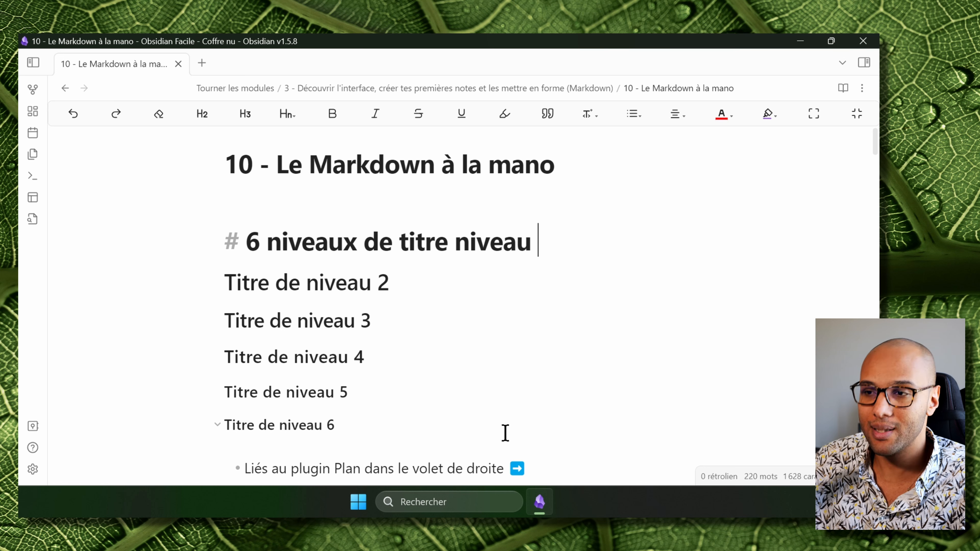
pyautogui.moveTo(509, 422); pyautogui.dragTo(131, 247)
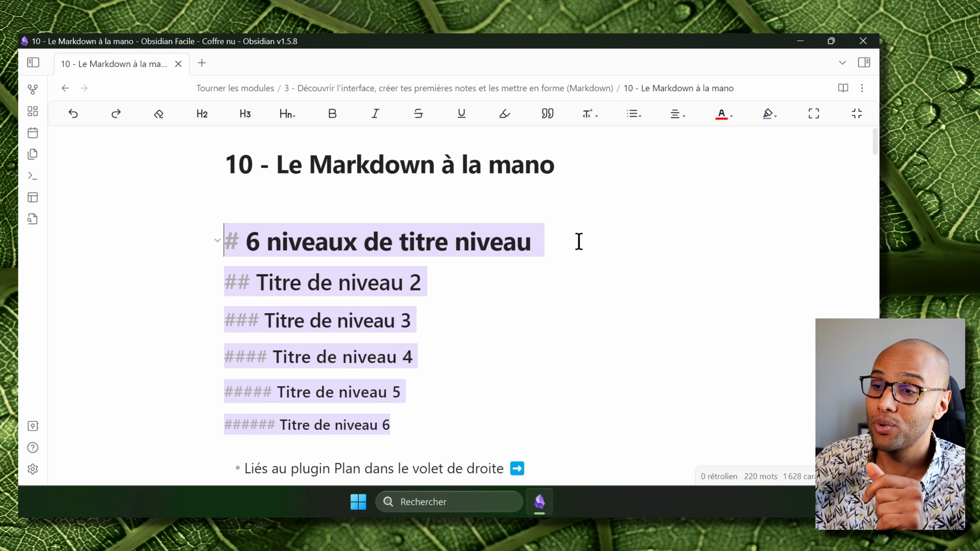
pyautogui.moveTo(581, 244); pyautogui.dragTo(247, 251)
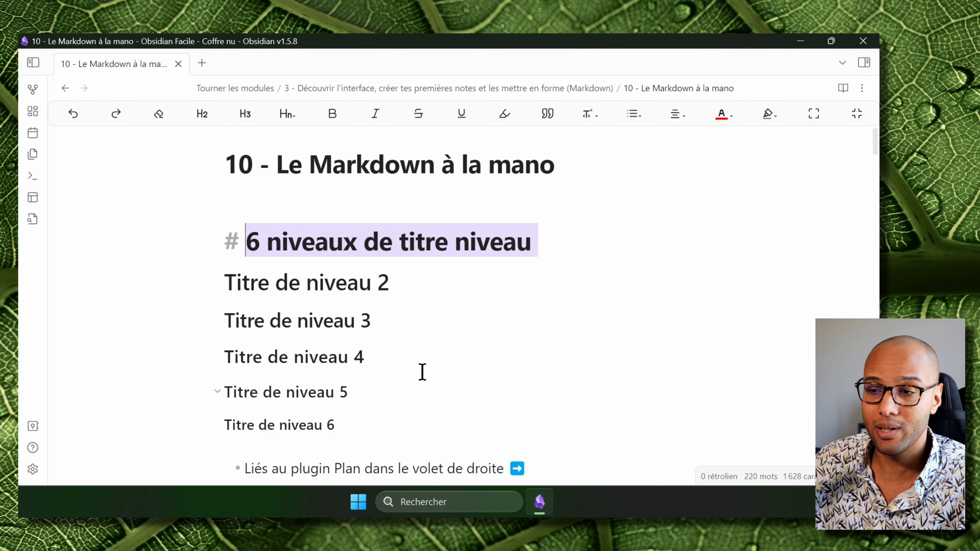
pyautogui.scroll(-1, 452, 398)
pyautogui.scroll(1, 389, 420)
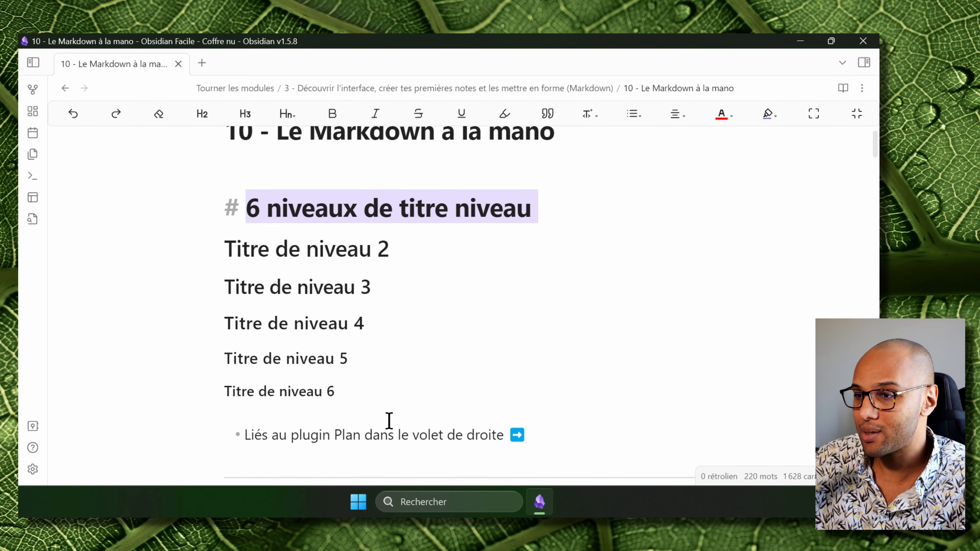
pyautogui.scroll(-1, 515, 417)
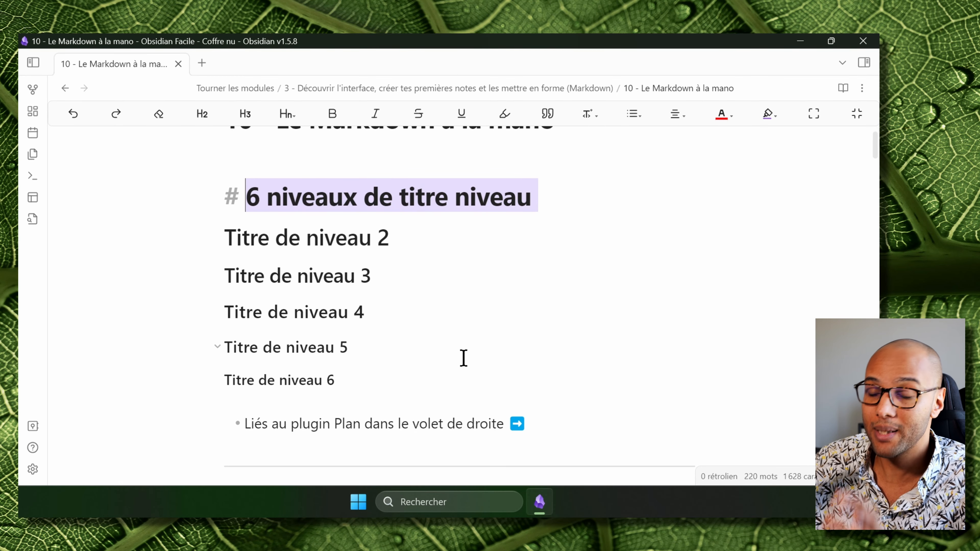
# Show the note's outline and jump to the heading "Titre de niveau 3" from it.
pyautogui.click(574, 424)
pyautogui.click(864, 62)
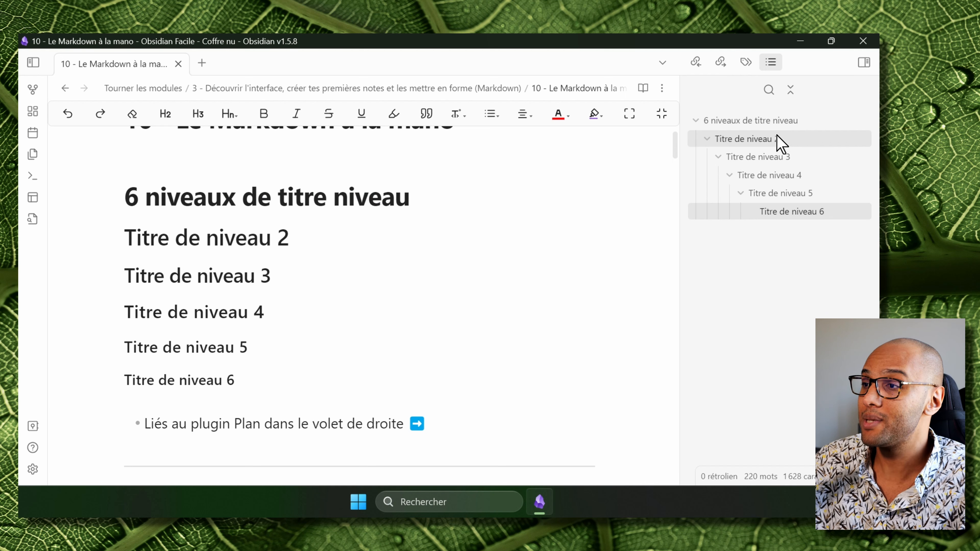
pyautogui.click(778, 159)
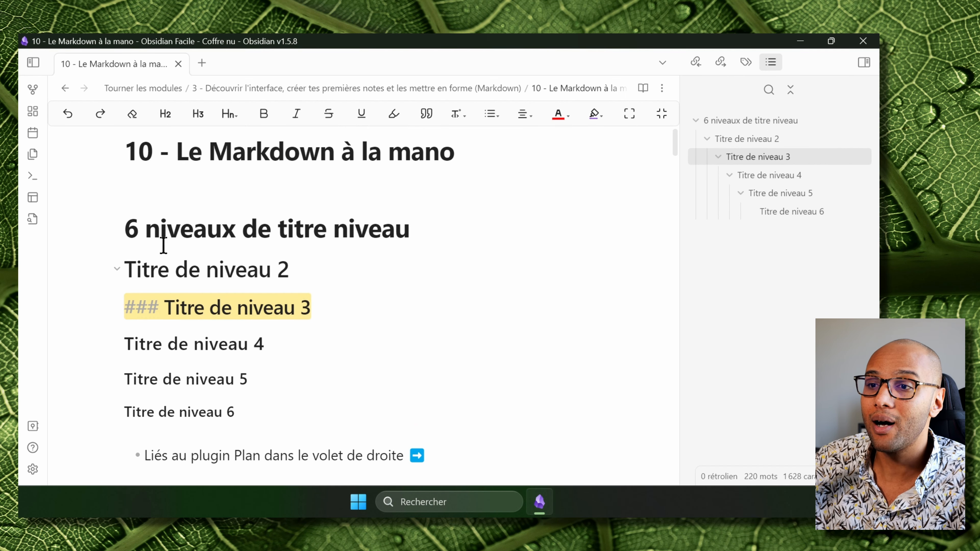
# Fold and unfold the "Titre de niveau 2" section, and hide the outline pane.
pyautogui.click(118, 270)
pyautogui.click(118, 269)
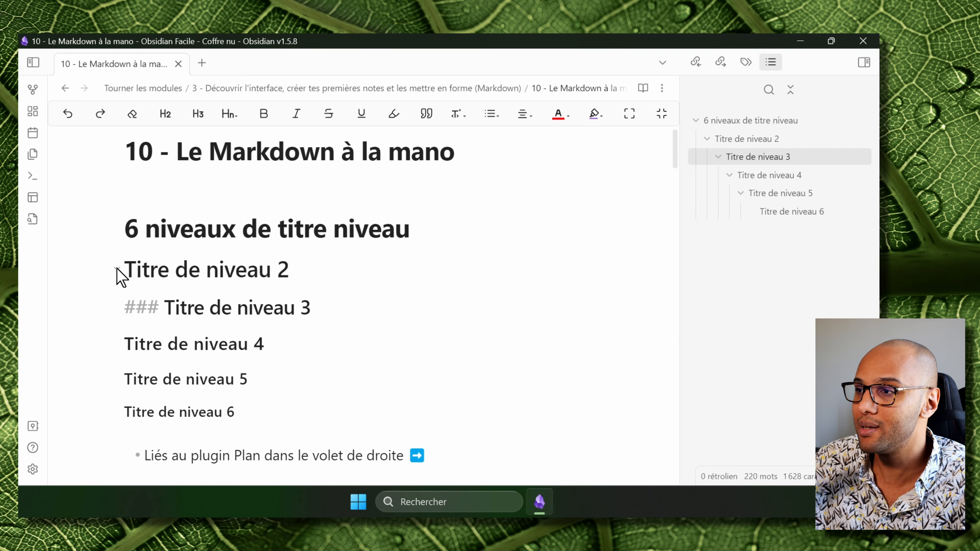
pyautogui.scroll(-4, 357, 240)
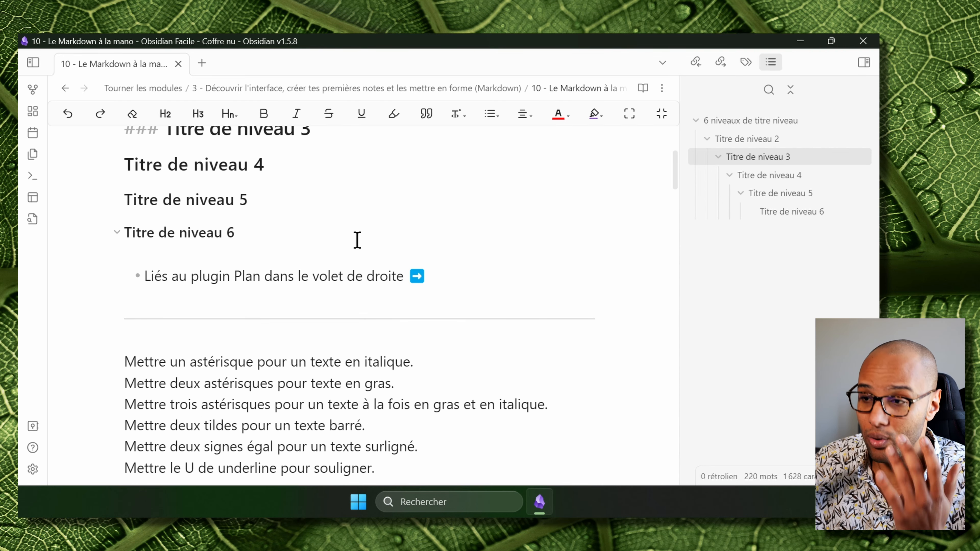
pyautogui.click(864, 62)
# Italicize the line "Mettre un astérisque pour un texte en italique." by wrapping it in single asterisks.
pyautogui.scroll(-3, 553, 231)
pyautogui.click(554, 217)
pyautogui.moveTo(554, 217); pyautogui.dragTo(215, 228)
pyautogui.click(542, 219)
pyautogui.moveTo(525, 219); pyautogui.dragTo(173, 234)
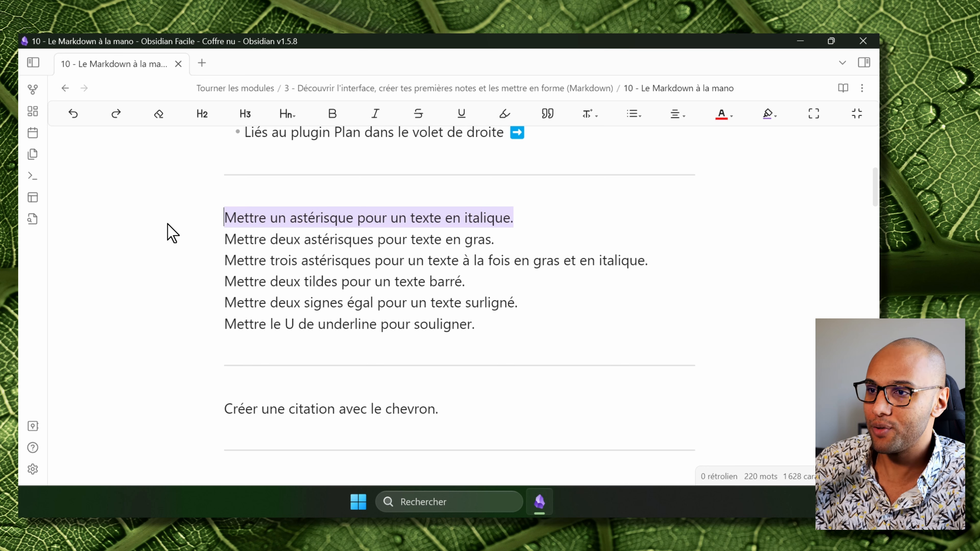
pyautogui.write('*')
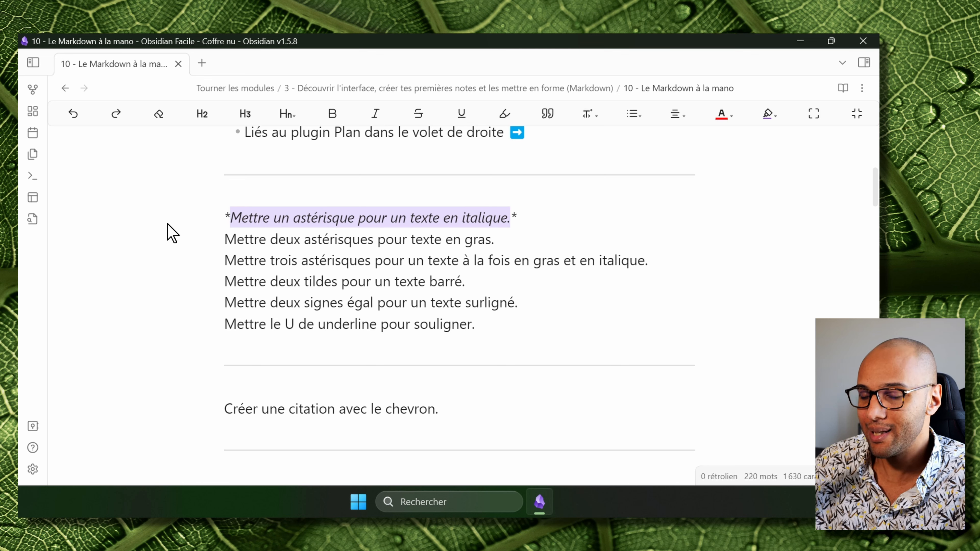
pyautogui.hotkey('ctrl', 'z')
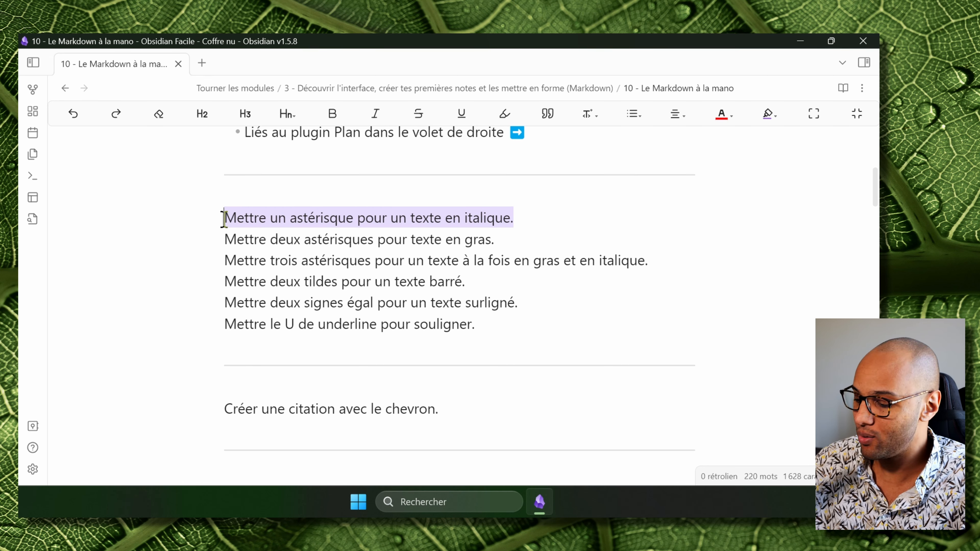
pyautogui.write('*')
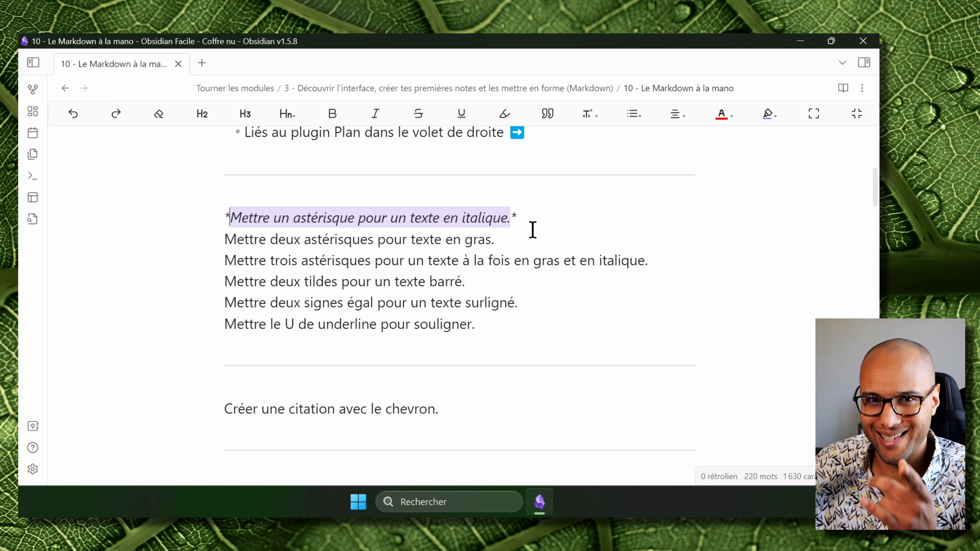
# Make the line "Mettre deux astérisques pour texte en gras." bold.
pyautogui.moveTo(527, 242); pyautogui.dragTo(197, 241)
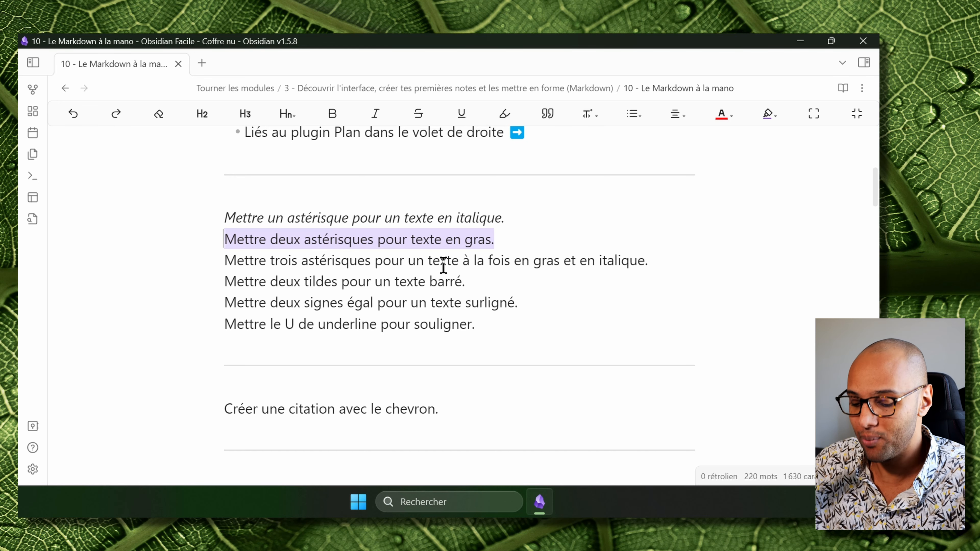
pyautogui.hotkey('ctrl', 'b')
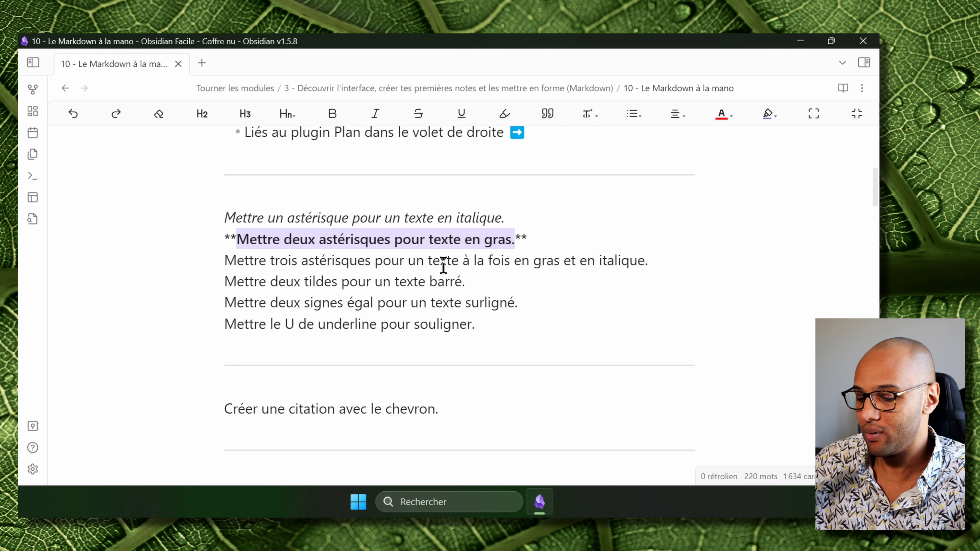
pyautogui.hotkey('ctrl', 'b')
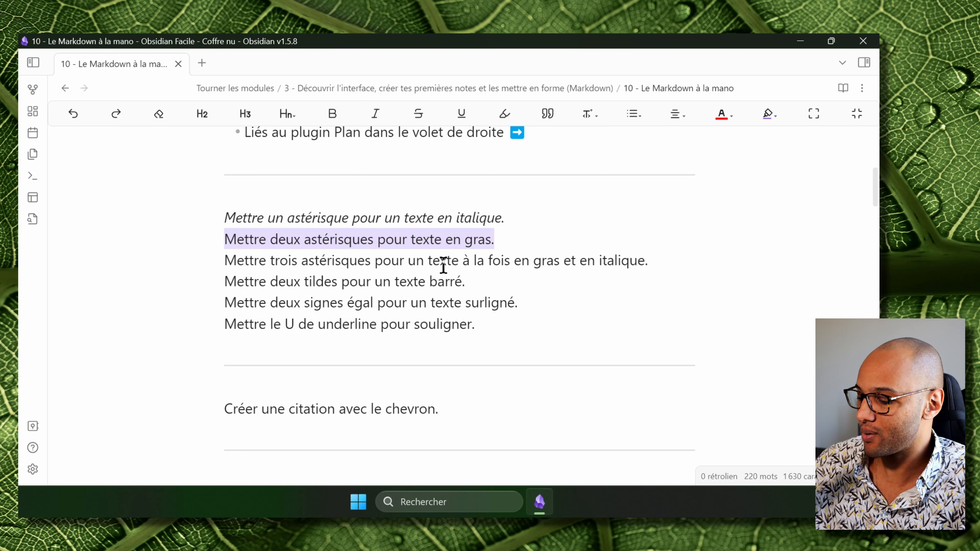
pyautogui.hotkey('ctrl', 'b')
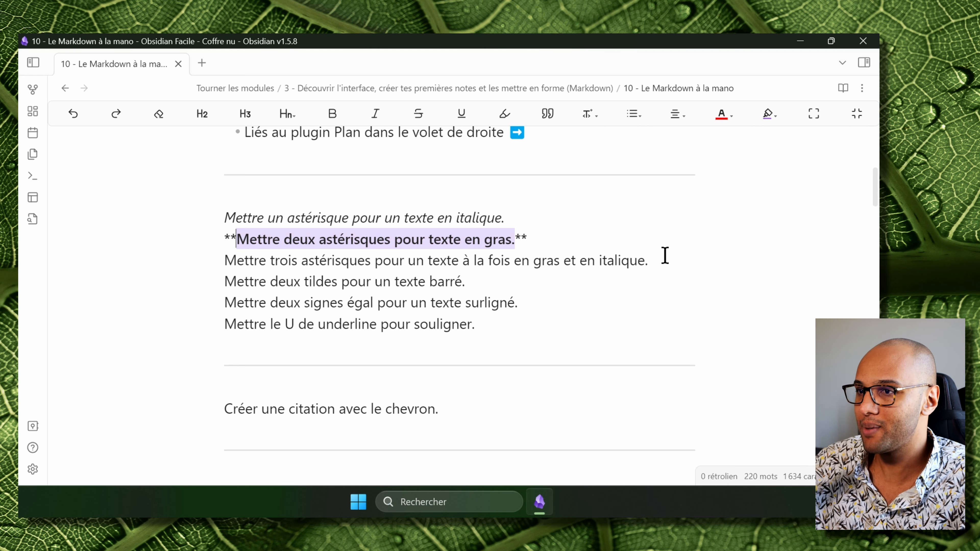
# Make the line "Mettre trois astérisques pour un texte à la fois en gras et en italique." bold italic using triple asterisks.
pyautogui.moveTo(673, 258); pyautogui.dragTo(673, 258)
pyautogui.moveTo(673, 258); pyautogui.dragTo(225, 264)
pyautogui.write('***')
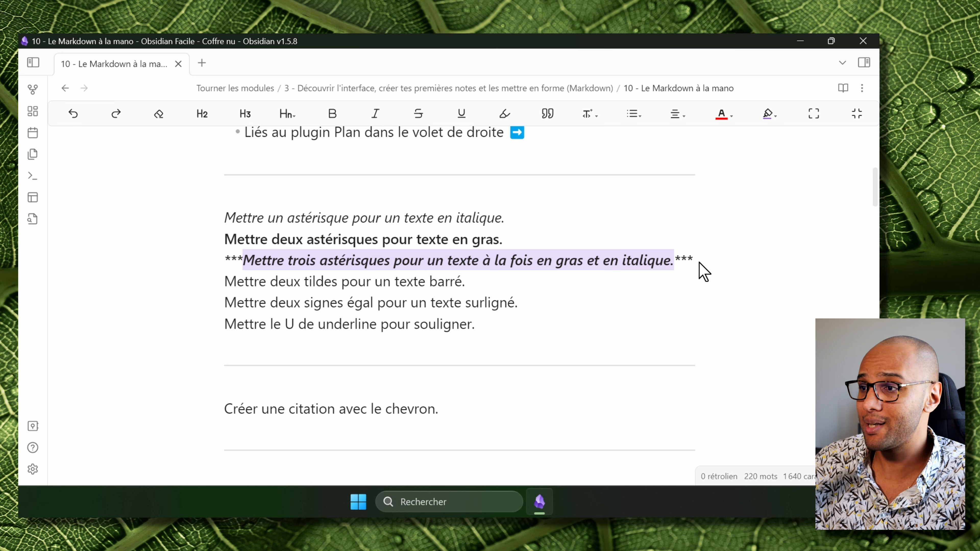
# Strike through "Mettre deux tildes pour un texte barré." with double tildes and highlight "Mettre deux signes égal pour un texte surligné." with double equals signs.
pyautogui.moveTo(560, 276); pyautogui.dragTo(215, 280)
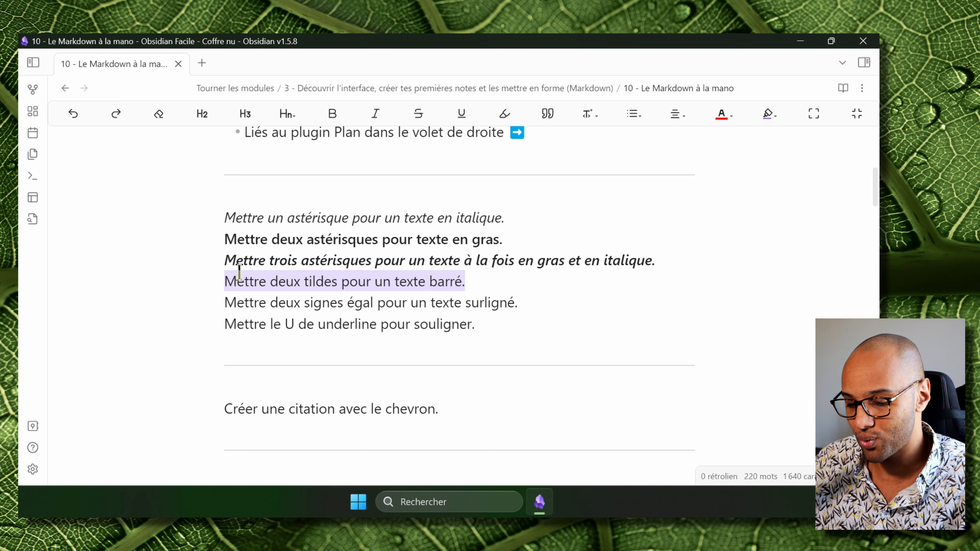
pyautogui.write('~~')
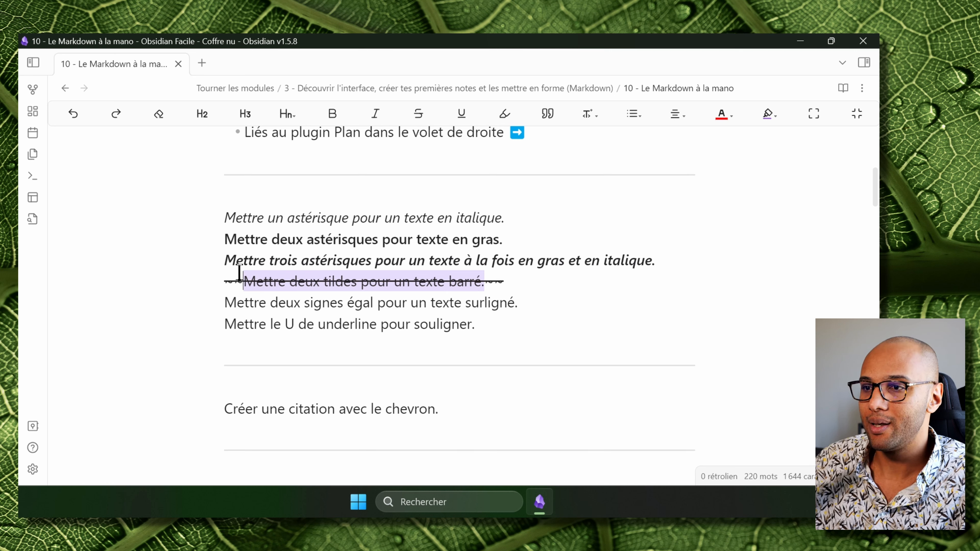
pyautogui.moveTo(568, 309); pyautogui.dragTo(214, 315)
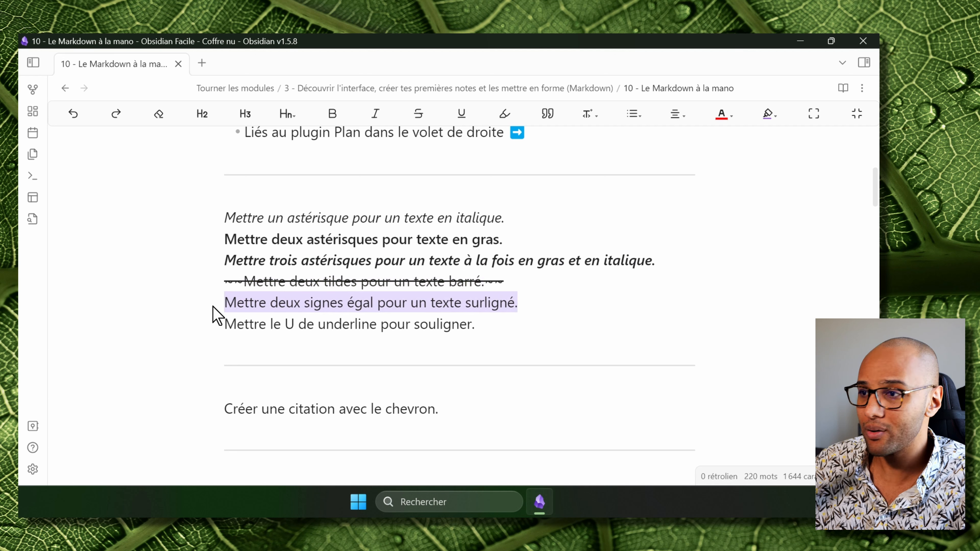
pyautogui.write('==')
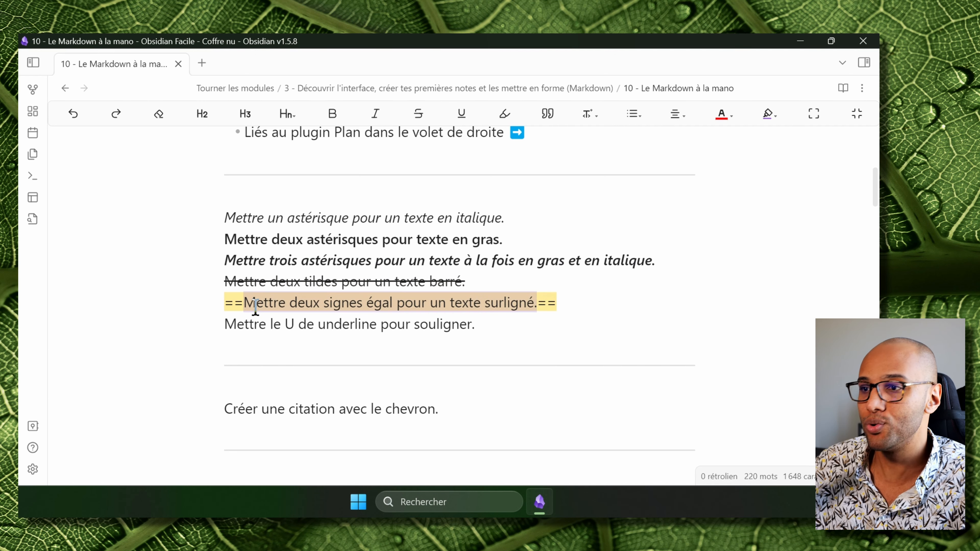
# Underline the line "Mettre le U de underline pour souligner." by enclosing it in <u> and </u> tags.
pyautogui.moveTo(509, 332); pyautogui.dragTo(223, 322)
pyautogui.click(224, 324)
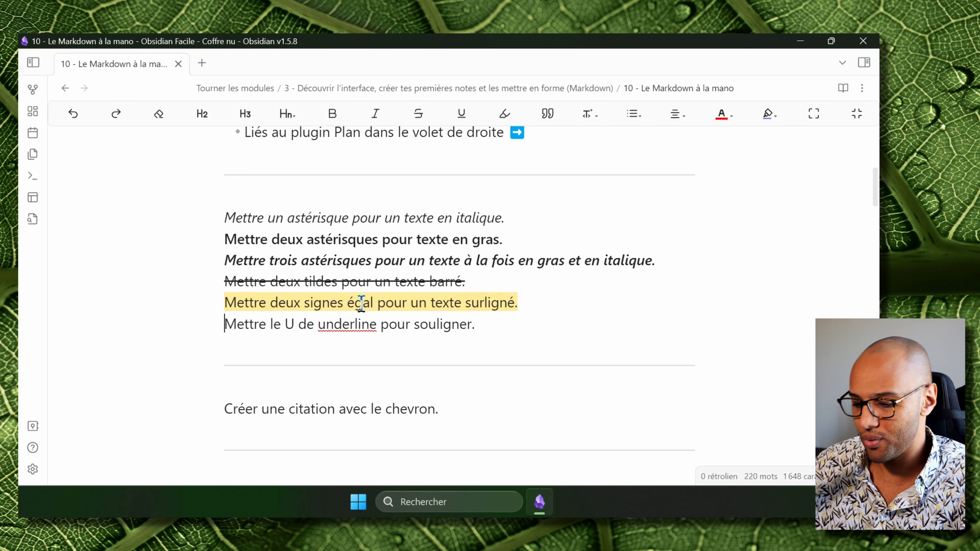
pyautogui.write('>')
pyautogui.write('<')
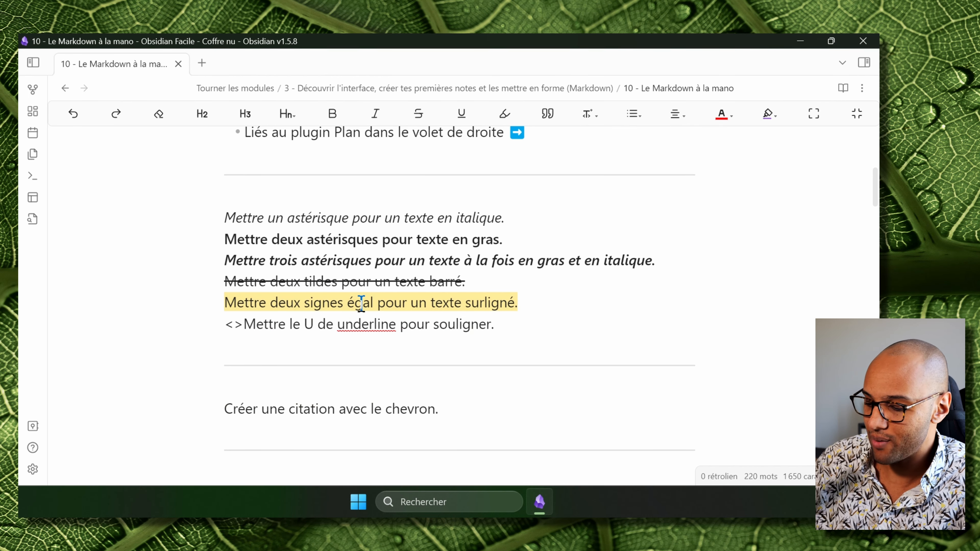
pyautogui.write('u')
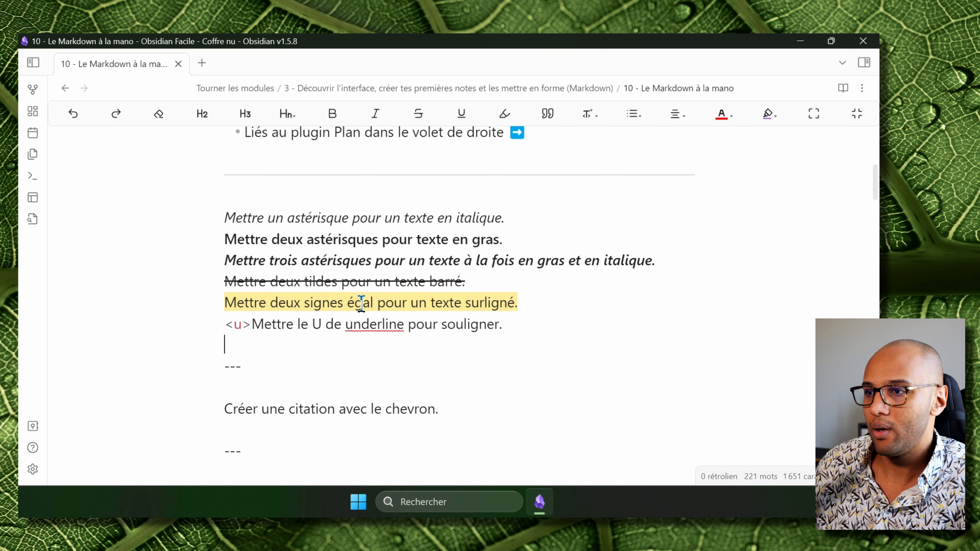
pyautogui.press('Left')
pyautogui.press('BackSpace')
pyautogui.write('>')
pyautogui.press('BackSpace')
pyautogui.write('<u>')
pyautogui.press('Left')
pyautogui.press('Left')
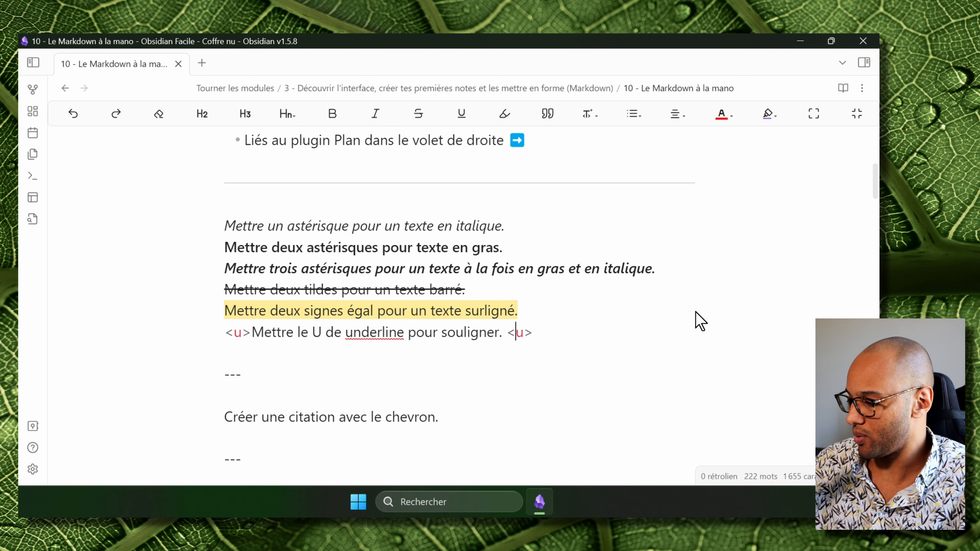
pyautogui.write('/')
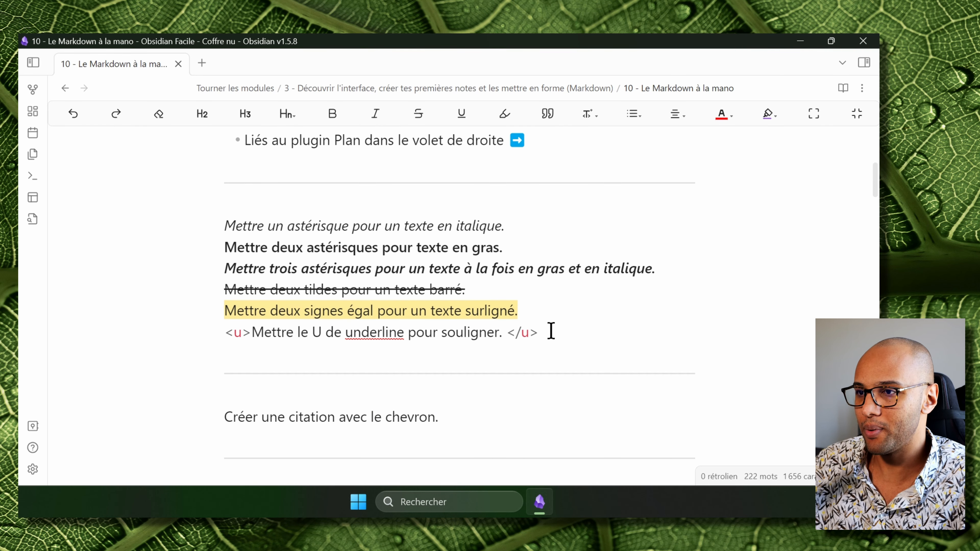
pyautogui.click(458, 354)
pyautogui.hotkey('ctrl', 'e')
pyautogui.hotkey('ctrl', 'e')
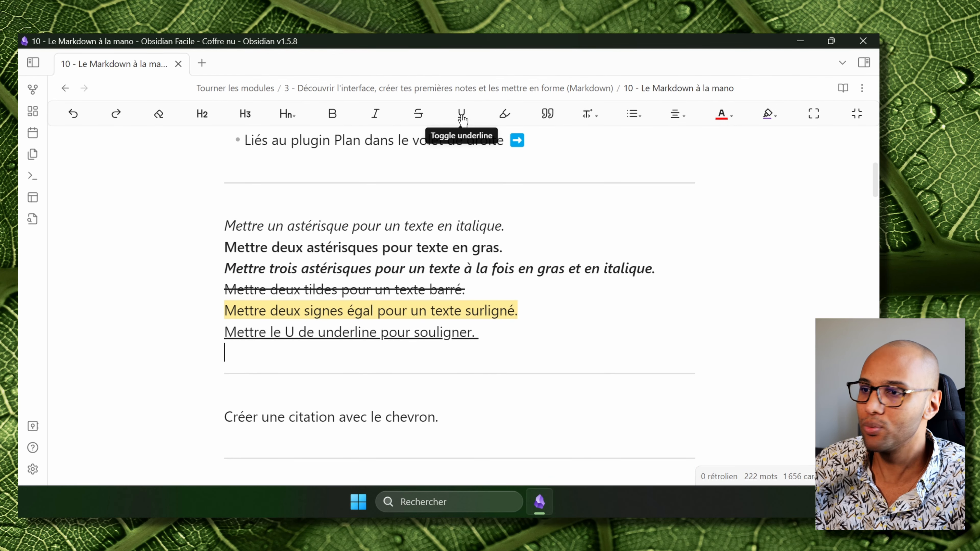
# Turn the line "Créer une citation avec le chevron." into a quote with a leading ">" and check it in reading view.
pyautogui.scroll(-2, 532, 328)
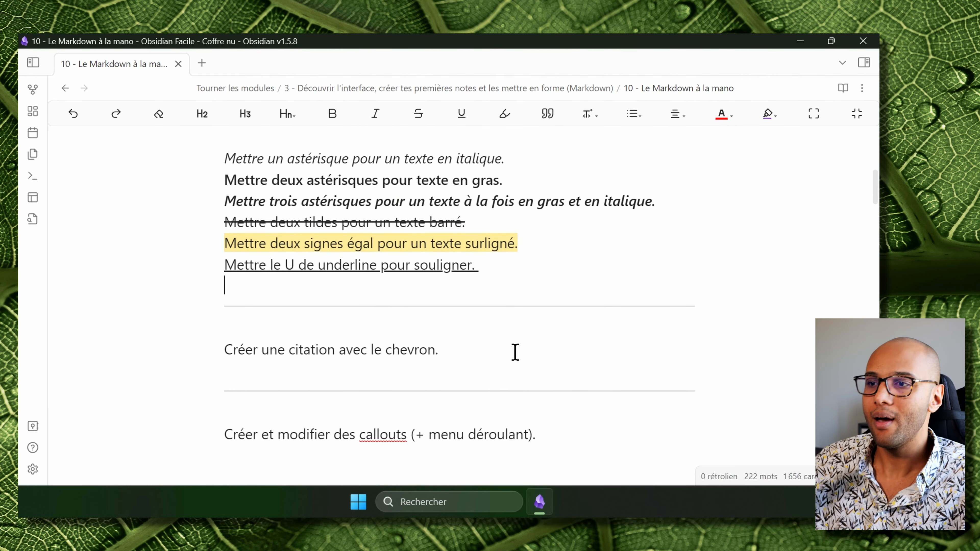
pyautogui.click(295, 332)
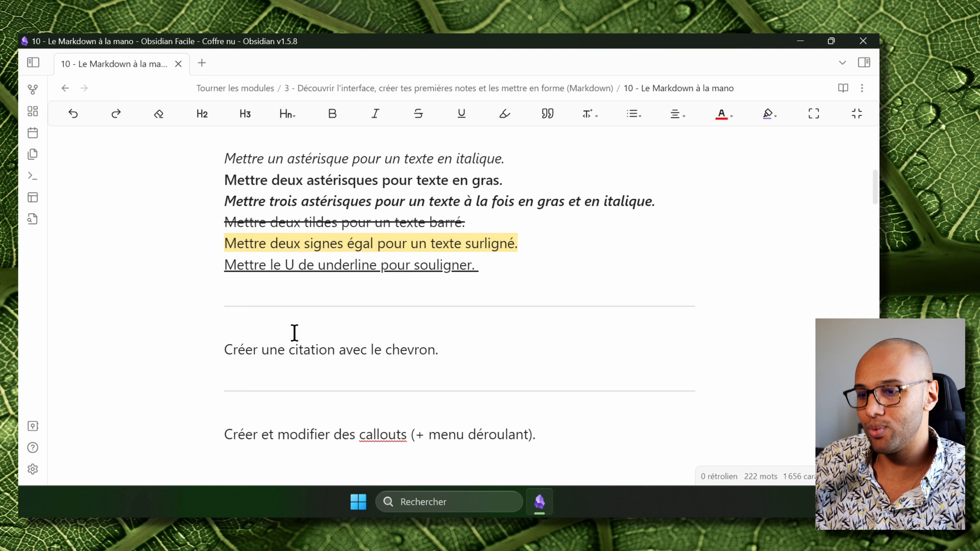
pyautogui.write('>')
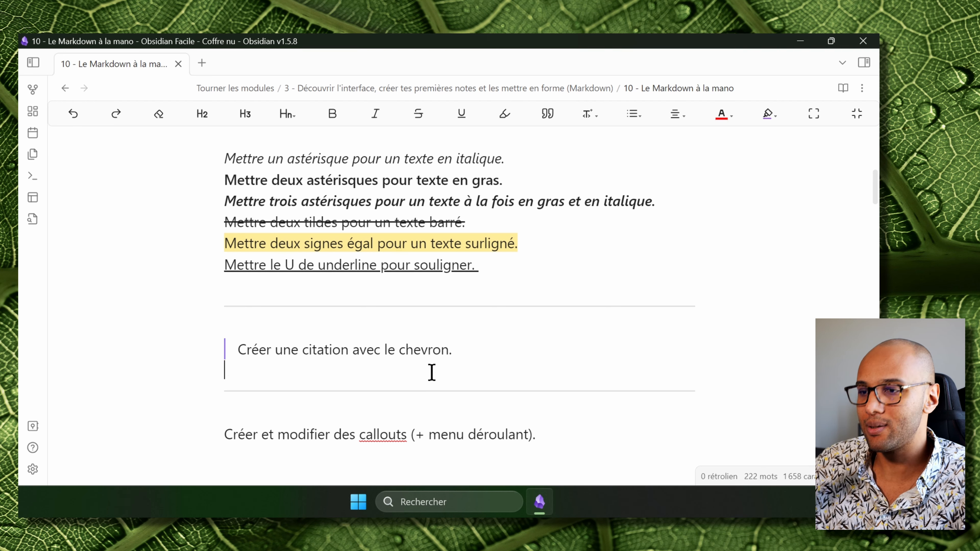
pyautogui.hotkey('ctrl', 'e')
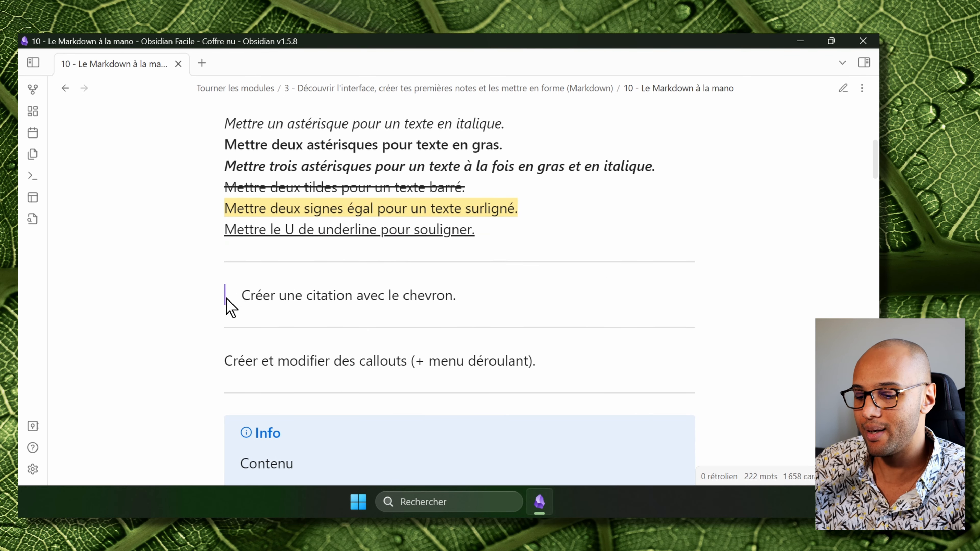
pyautogui.hotkey('ctrl', 'e')
# Insert a callout on a new line below "Créer et modifier des callouts (+ menu déroulant).".
pyautogui.click(342, 269)
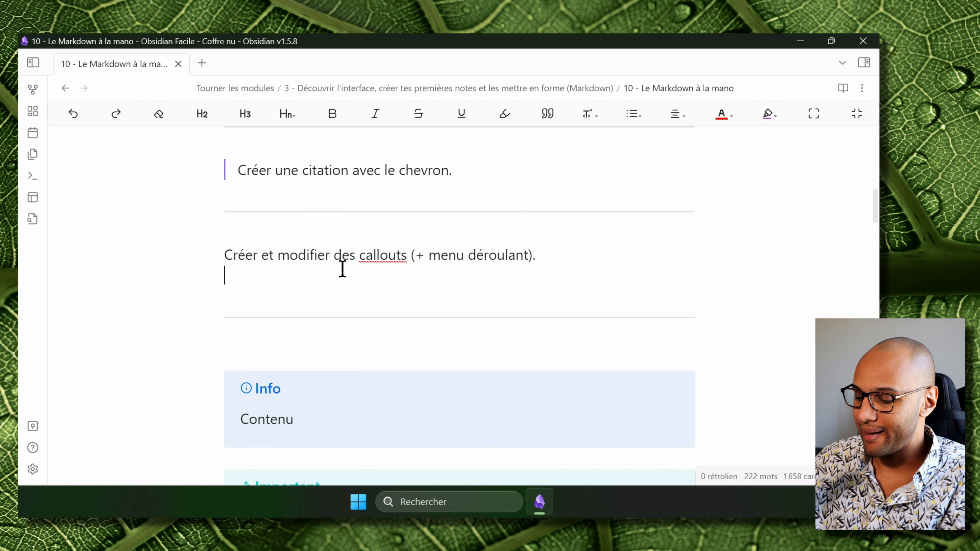
pyautogui.press('Return')
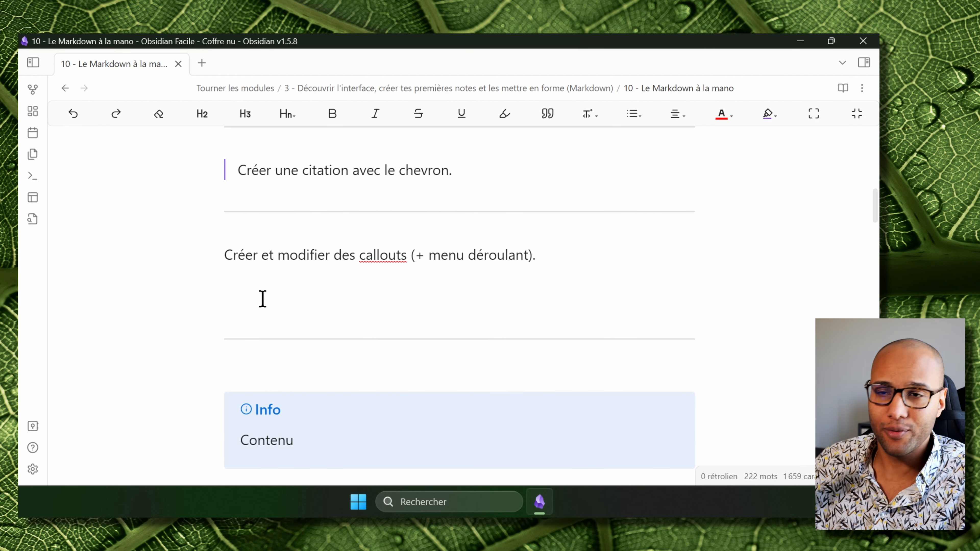
pyautogui.rightClick(266, 295)
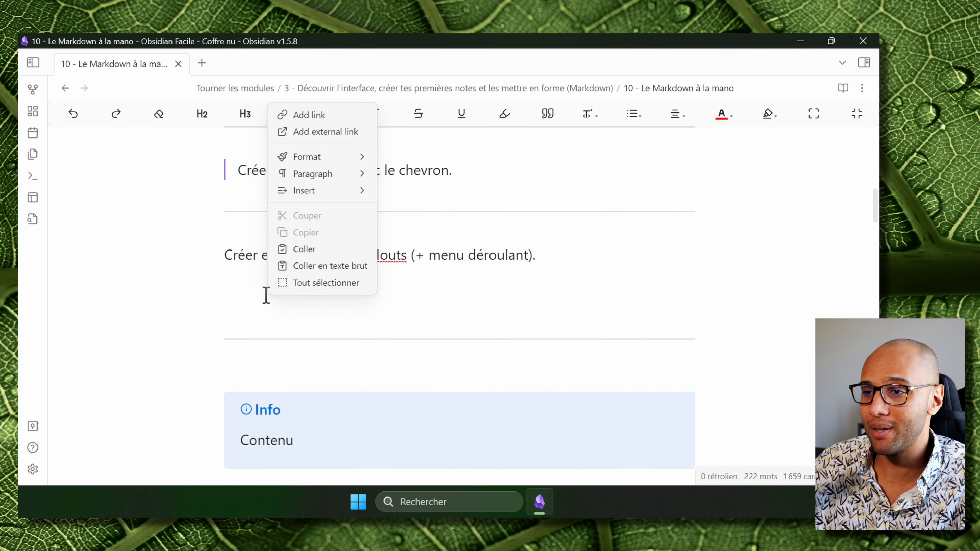
pyautogui.moveTo(337, 191)
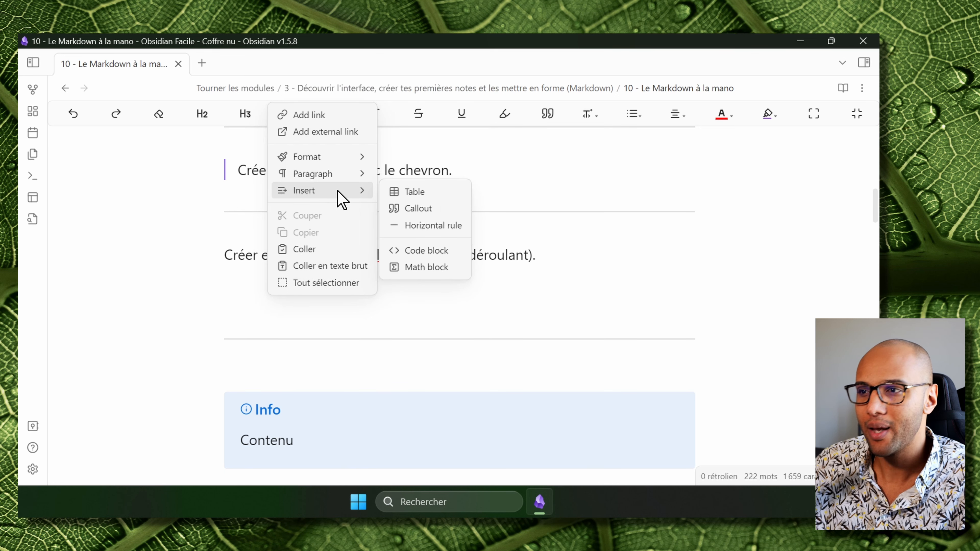
pyautogui.click(414, 208)
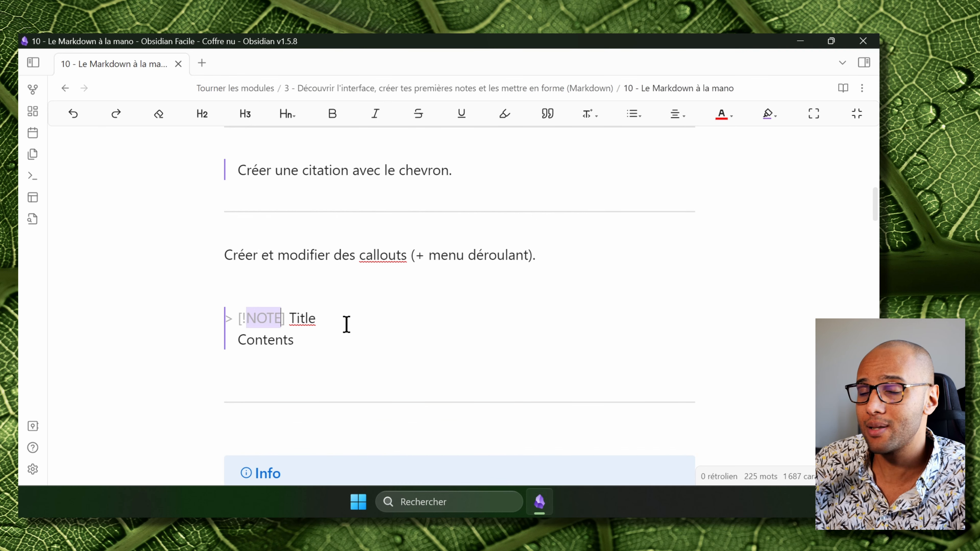
pyautogui.click(326, 378)
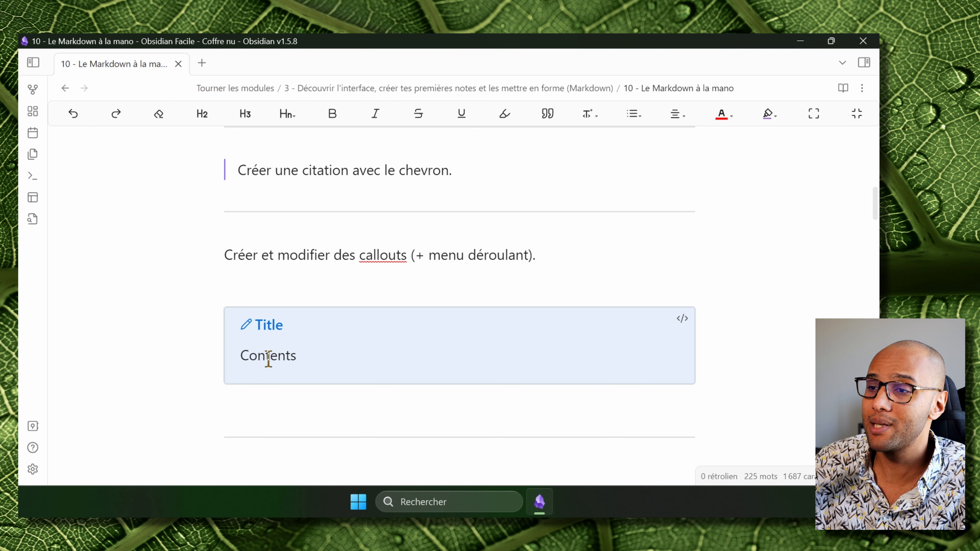
# Replace the callout's contents with "Mon contenu" and its title with "Titre de ma mise en avant".
pyautogui.click(681, 320)
pyautogui.click(314, 340)
pyautogui.moveTo(315, 340); pyautogui.dragTo(236, 340)
pyautogui.write('Mon ')
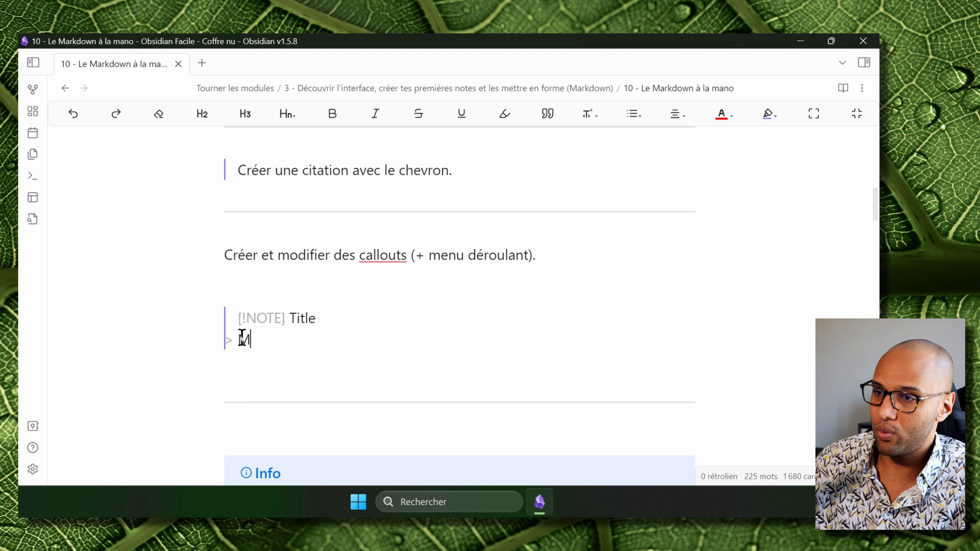
pyautogui.write('contenu')
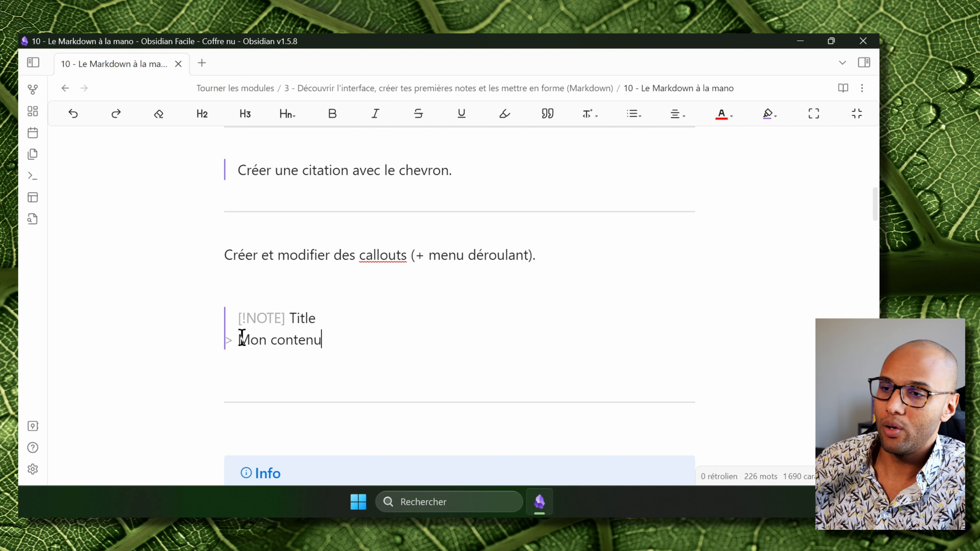
pyautogui.doubleClick(302, 317)
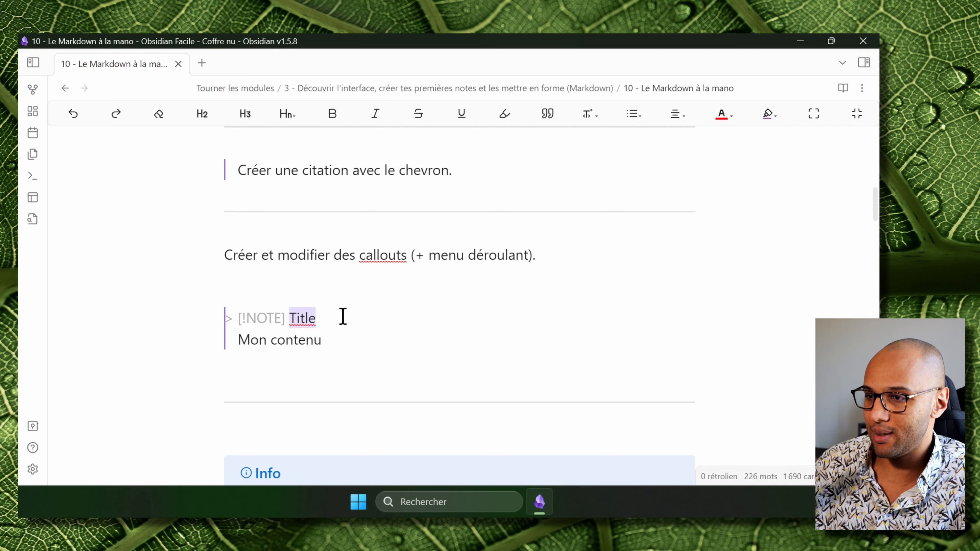
pyautogui.write('Titre de ma mise en avant')
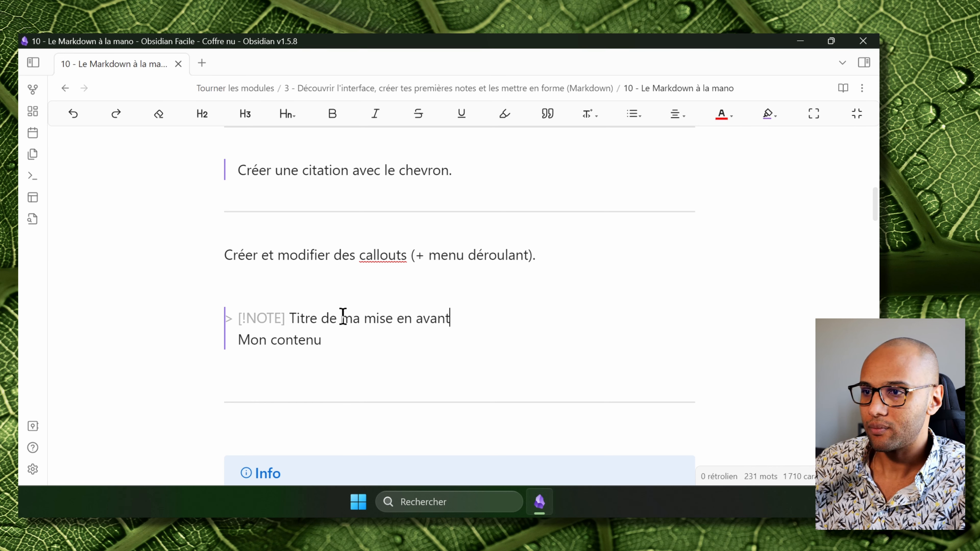
pyautogui.click(341, 292)
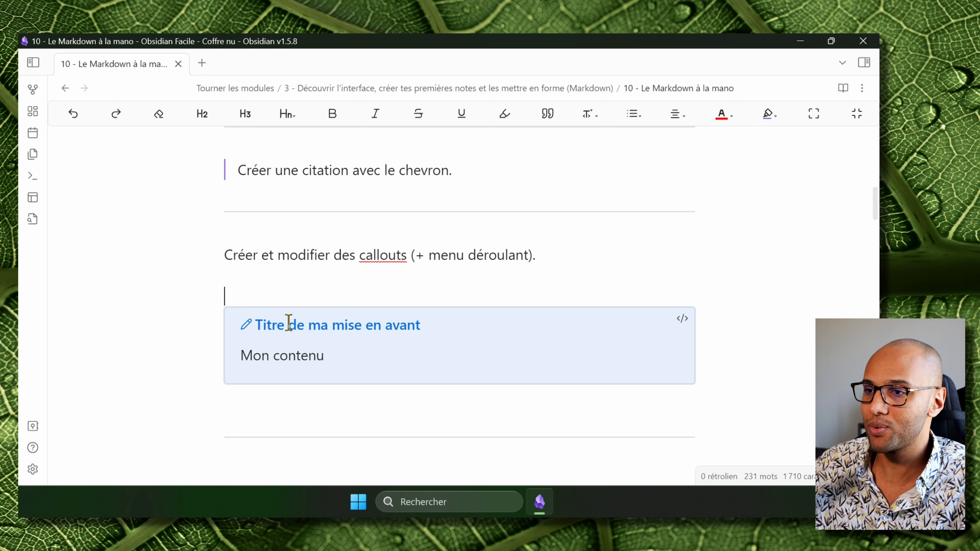
# Make the callout collapsible by adding "-" directly after [!NOTE], and expand it to show its contents.
pyautogui.click(682, 319)
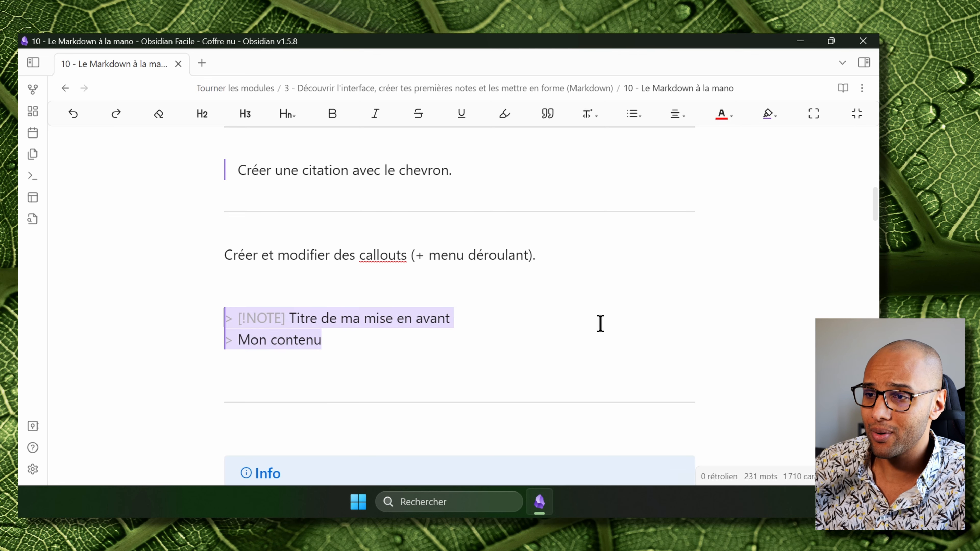
pyautogui.click(285, 319)
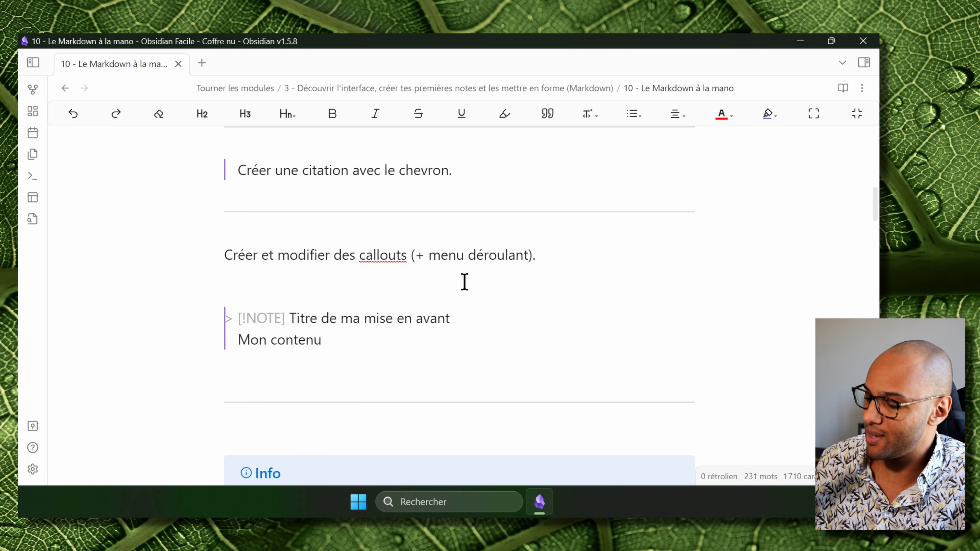
pyautogui.write('-')
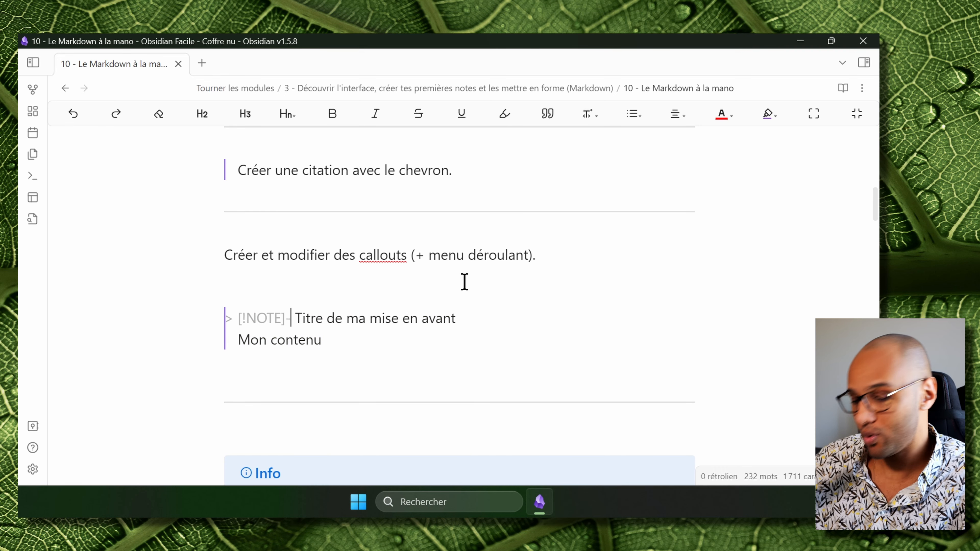
pyautogui.click(277, 282)
pyautogui.click(422, 332)
pyautogui.click(423, 333)
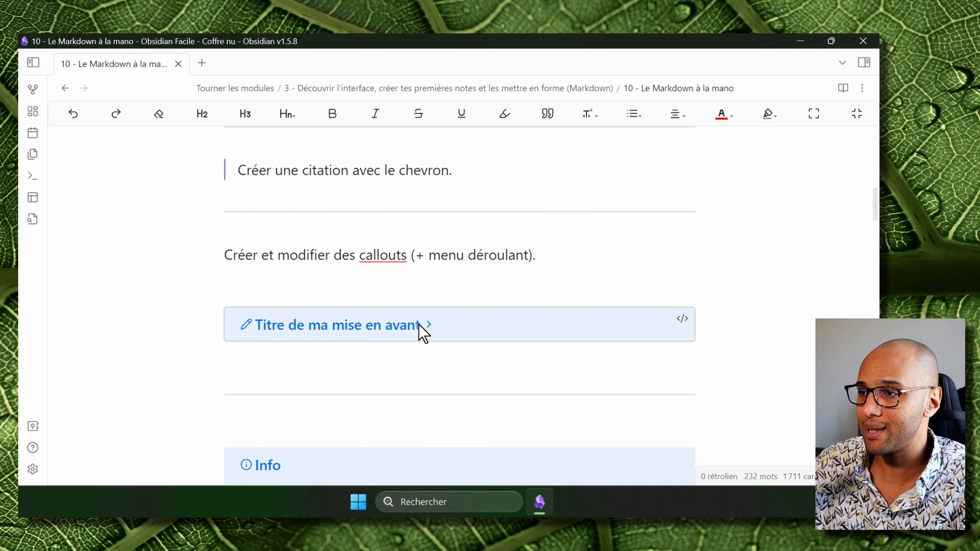
pyautogui.click(431, 326)
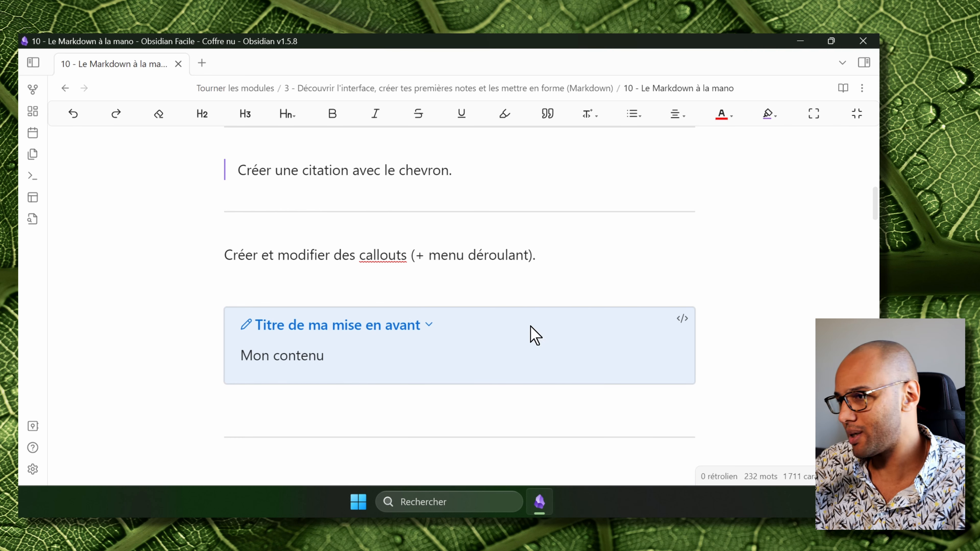
# Remove the "-" after [!NOTE] so the callout is no longer collapsible.
pyautogui.click(682, 318)
pyautogui.click(288, 318)
pyautogui.press('BackSpace')
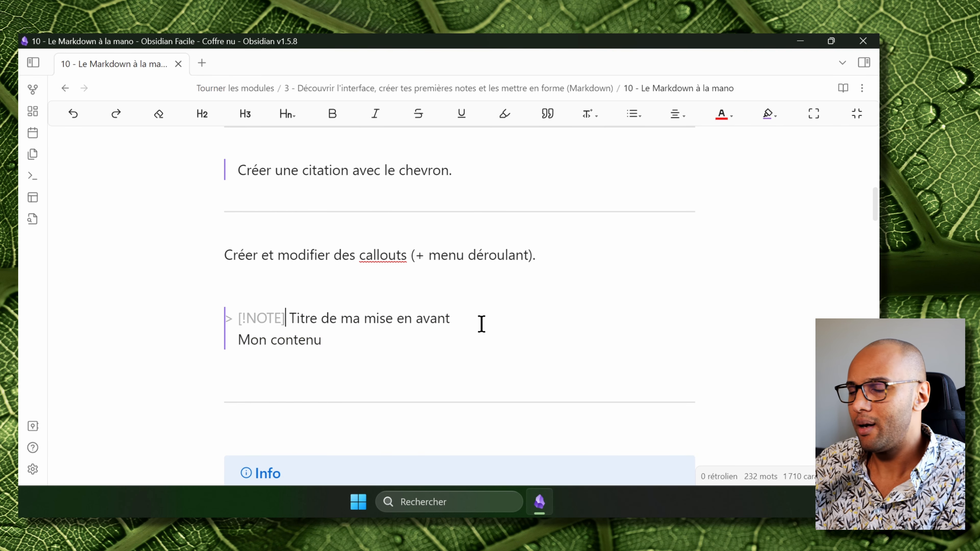
pyautogui.click(513, 294)
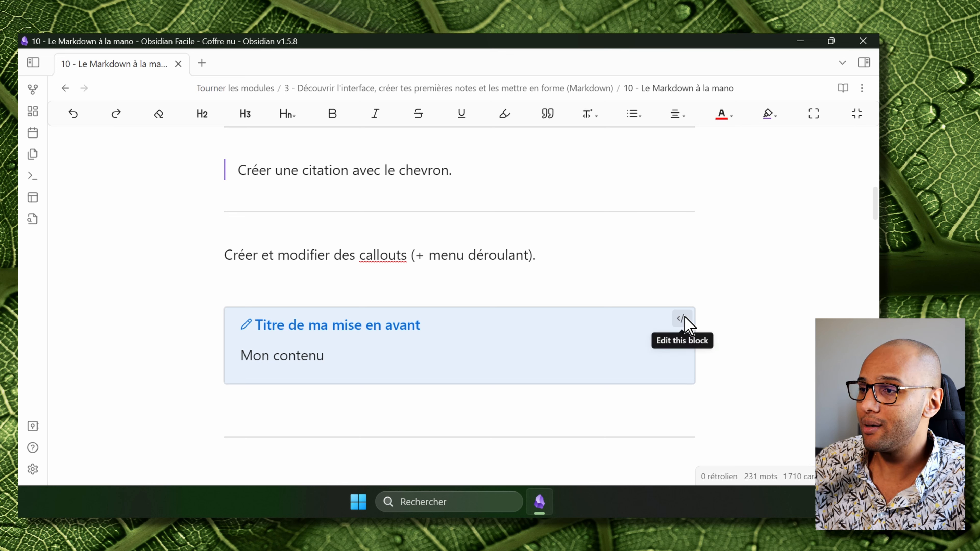
# Change the type of the callout "Titre de ma mise en avant" to Tip.
pyautogui.rightClick(685, 319)
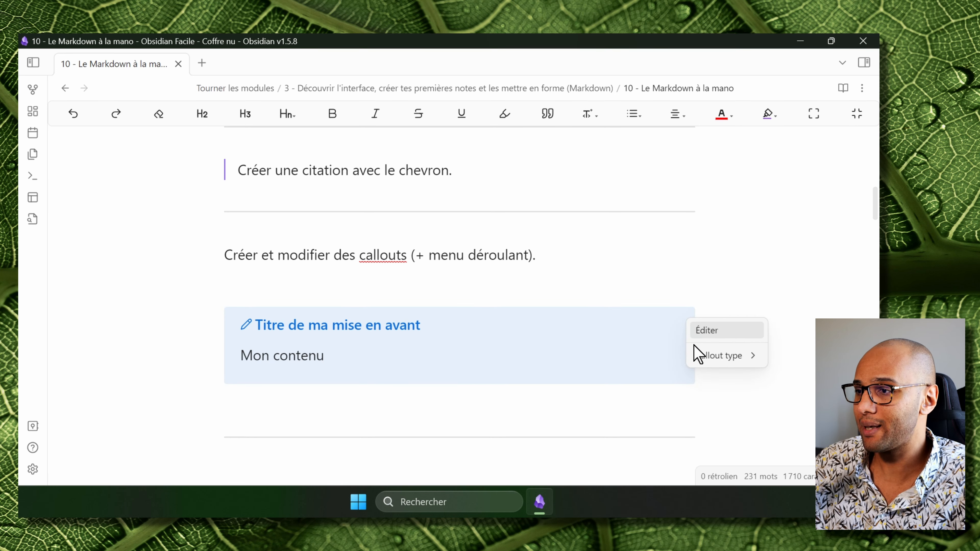
pyautogui.moveTo(716, 358)
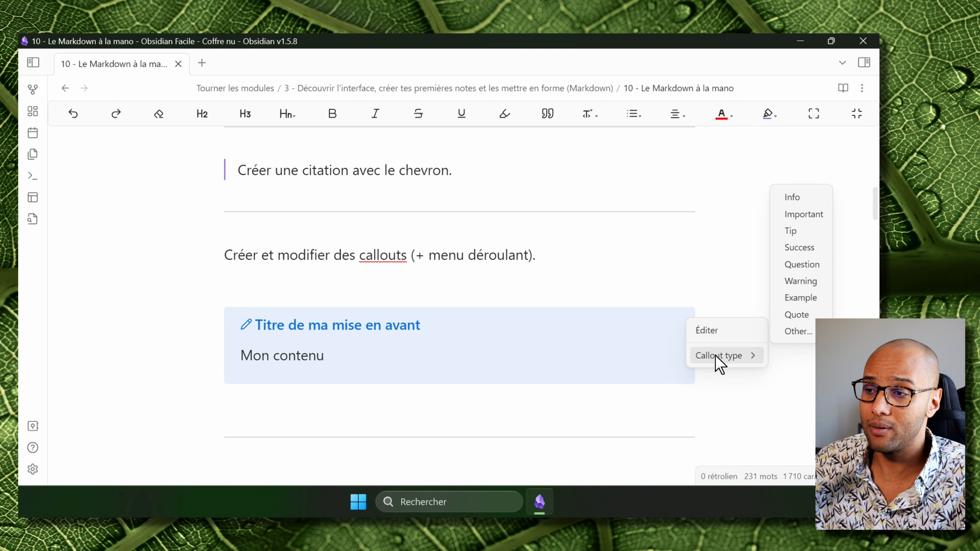
pyautogui.click(821, 232)
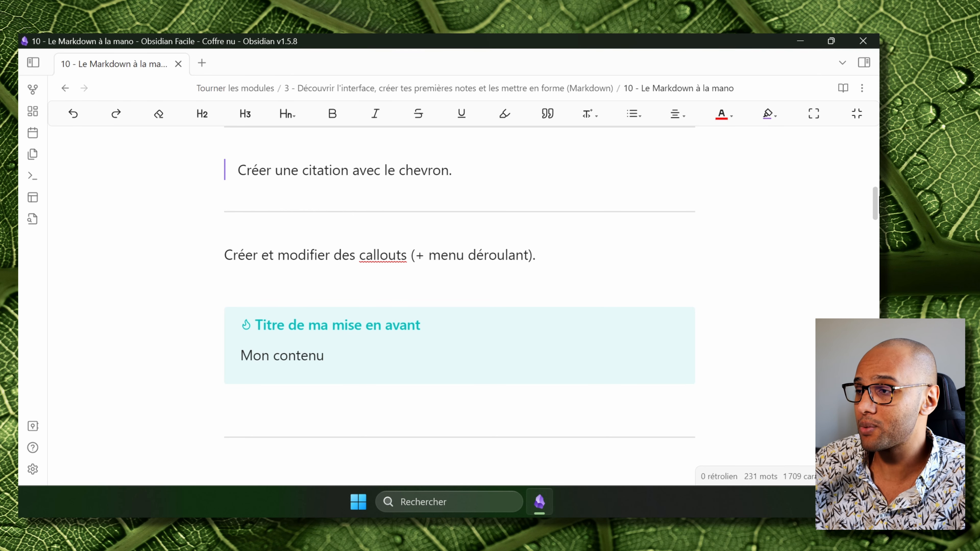
# Create a bulleted list with the items "Info 1", "Info 2" and "Info 3" under "Créer des listes à puce et des listes numérotées.".
pyautogui.moveTo(877, 208); pyautogui.dragTo(876, 241)
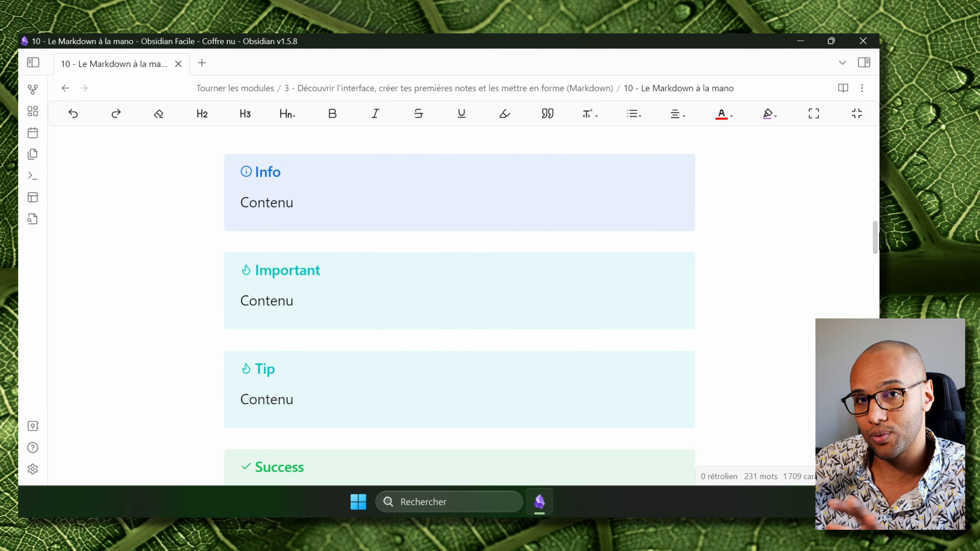
pyautogui.moveTo(876, 241); pyautogui.dragTo(875, 410)
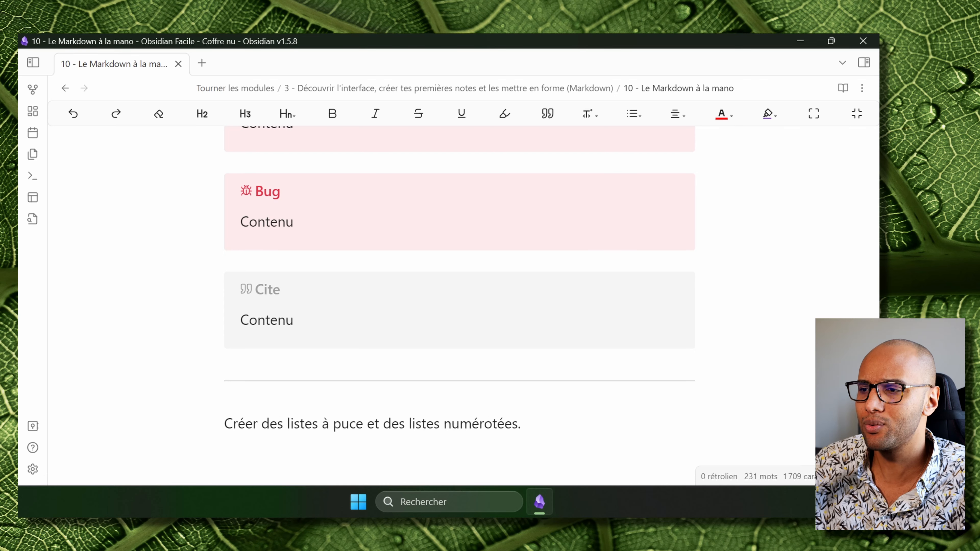
pyautogui.scroll(-3, 667, 392)
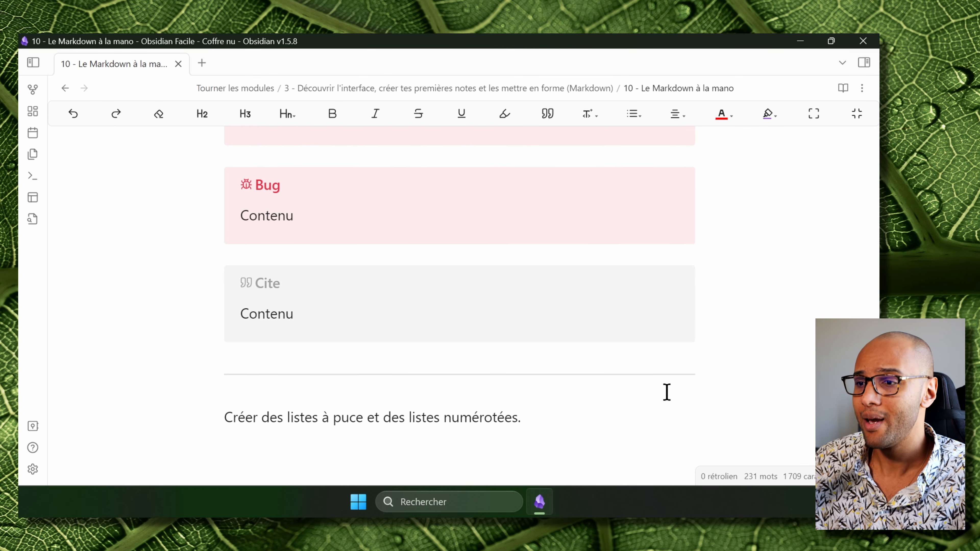
pyautogui.click(320, 334)
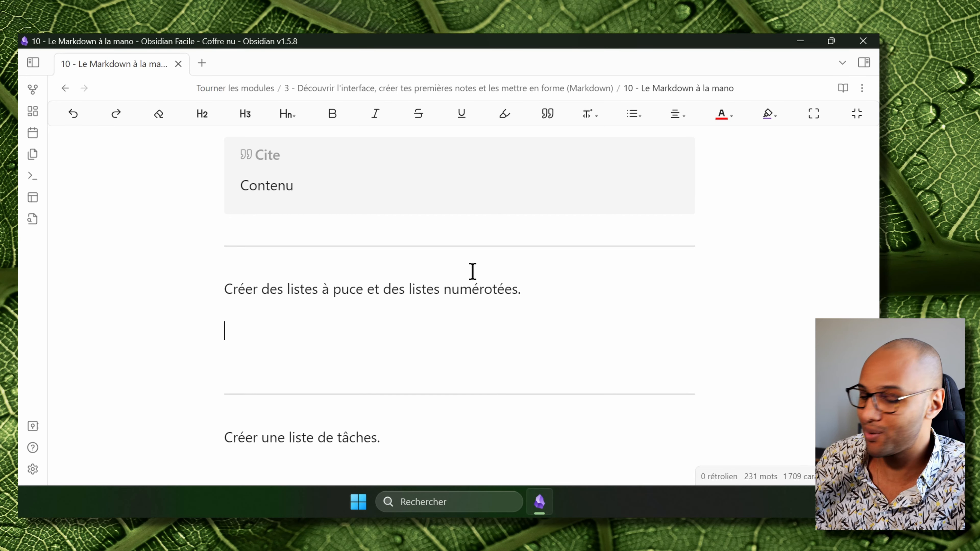
pyautogui.write('-')
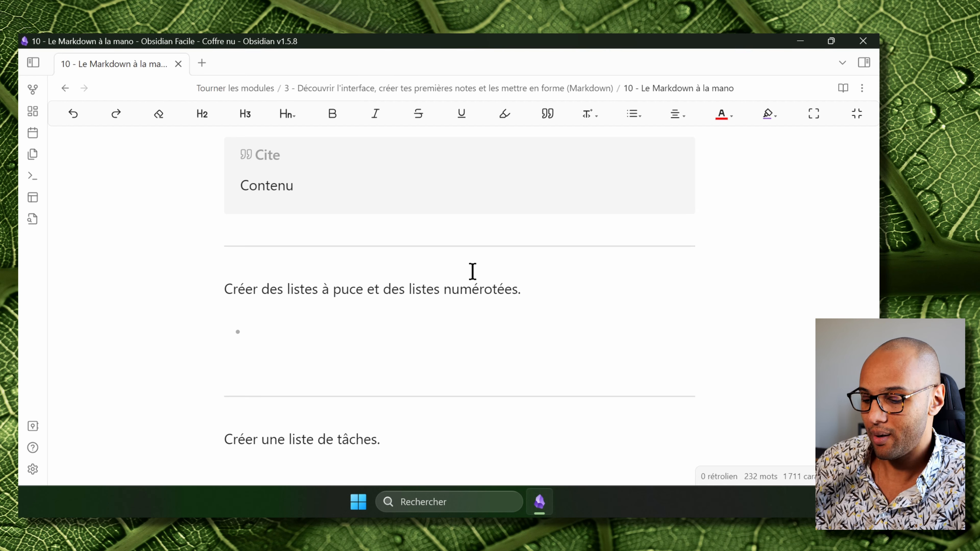
pyautogui.write(' Info 1')
pyautogui.press('Return')
pyautogui.write('Info 2')
pyautogui.press('Return')
pyautogui.press('Return')
pyautogui.write('Inf')
pyautogui.press('BackSpace')
pyautogui.press('BackSpace')
pyautogui.press('BackSpace')
pyautogui.press('BackSpace')
pyautogui.press('BackSpace')
pyautogui.press('BackSpace')
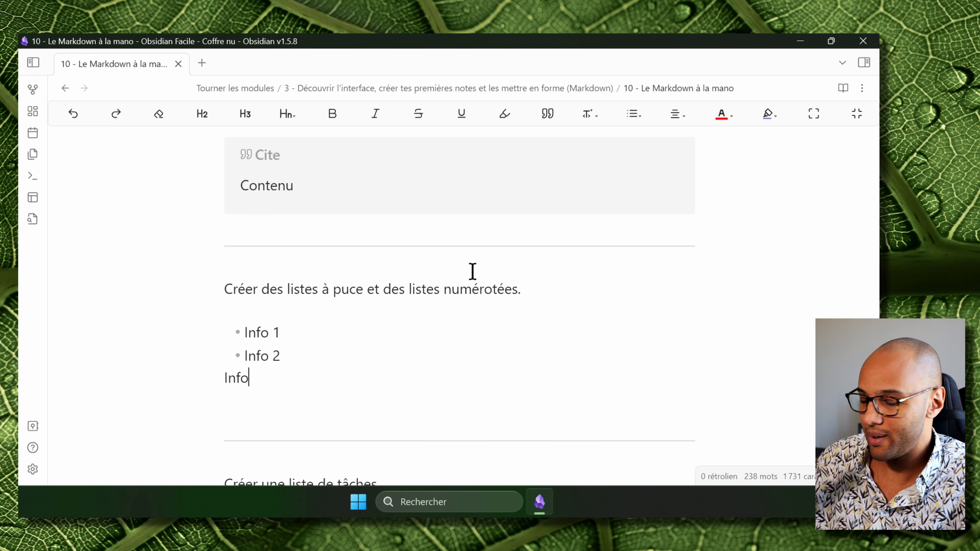
pyautogui.press('Return')
pyautogui.write('Info 3')
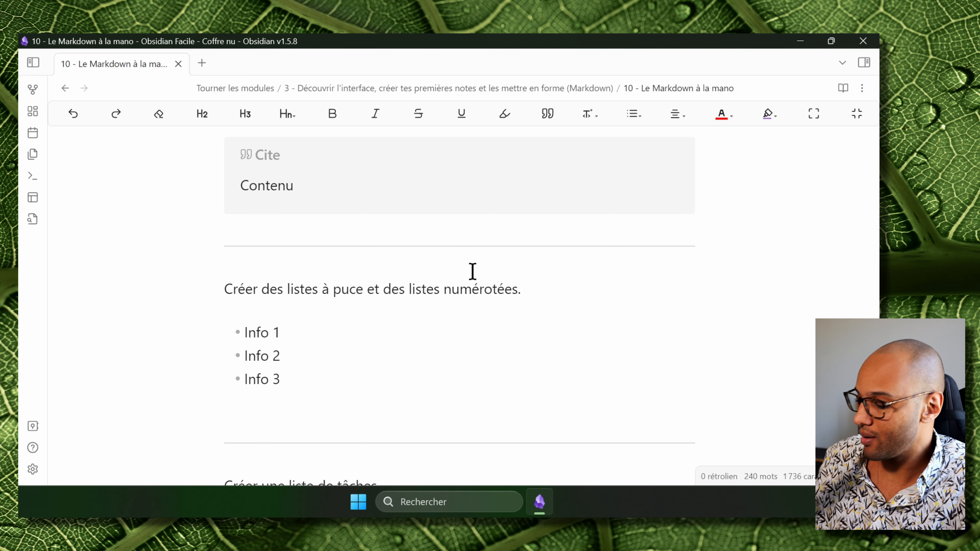
# Add a numbered list with the items "Info 1", "Info 2" and "Info 3" beneath the bulleted list, separated by a blank line.
pyautogui.press('Return')
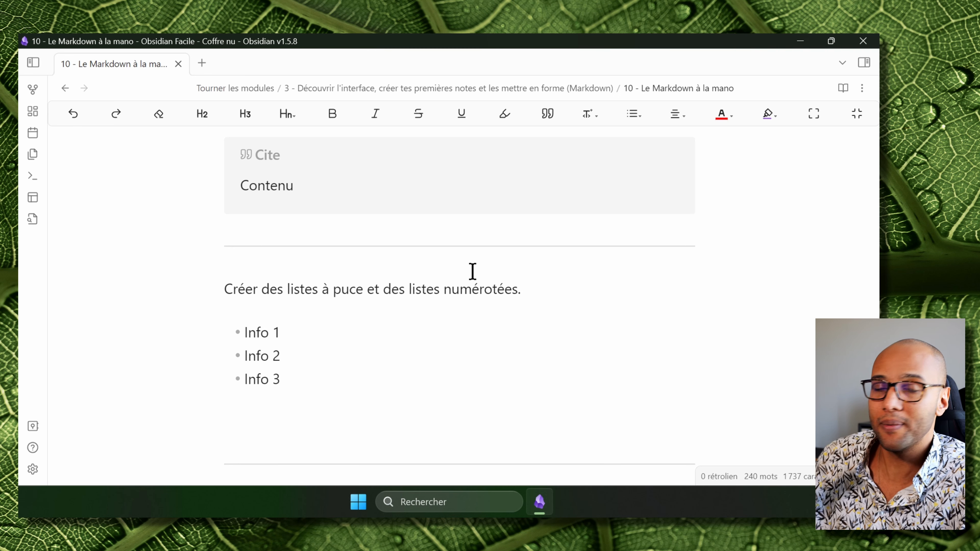
pyautogui.scroll(-2, 490, 263)
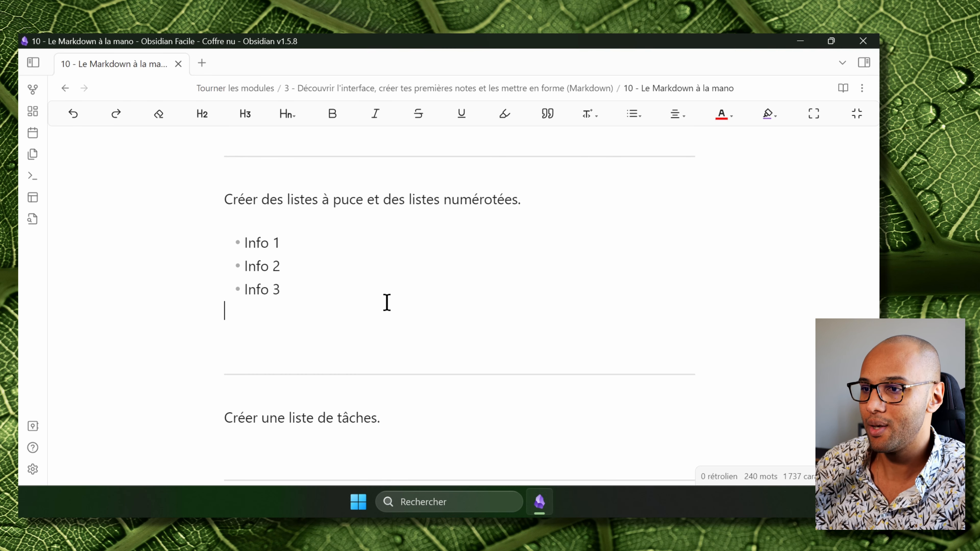
pyautogui.press('Return')
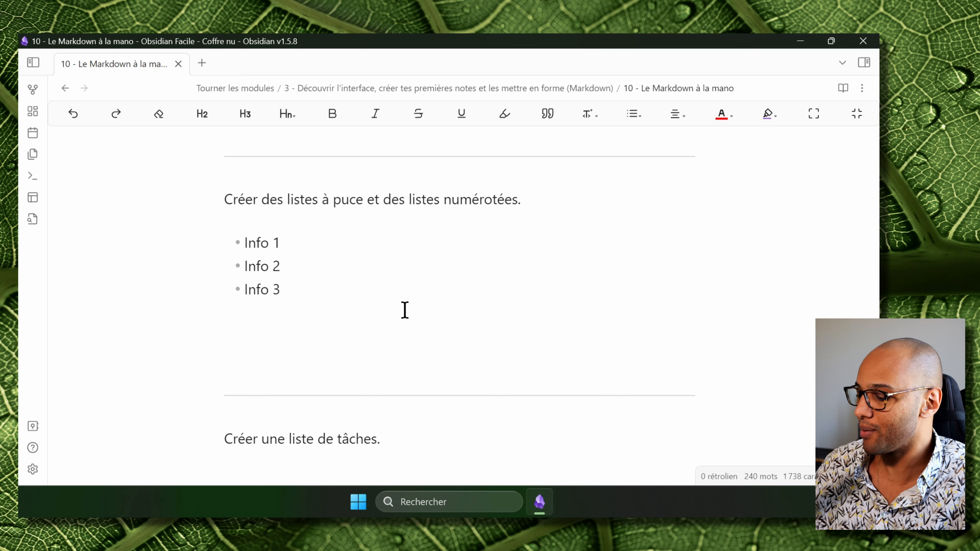
pyautogui.write('1.')
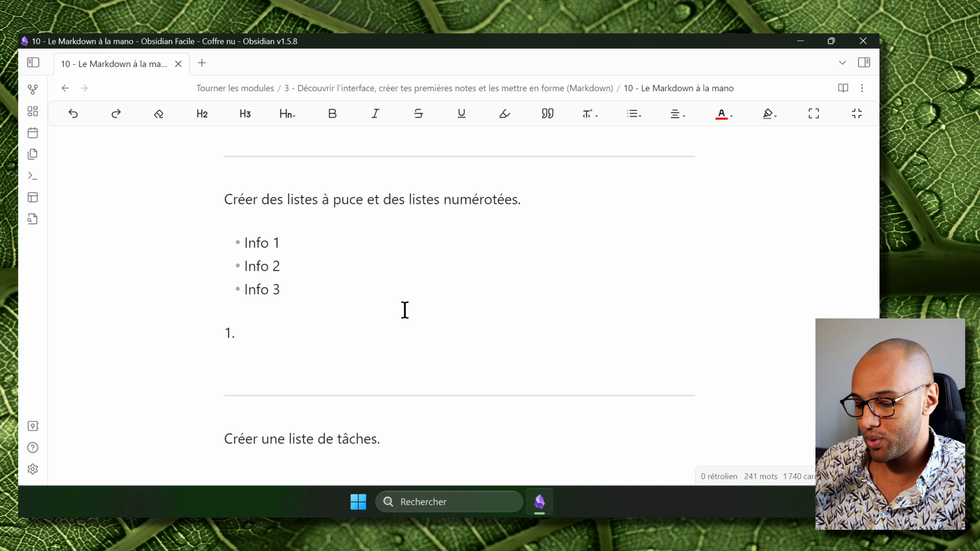
pyautogui.write(' In')
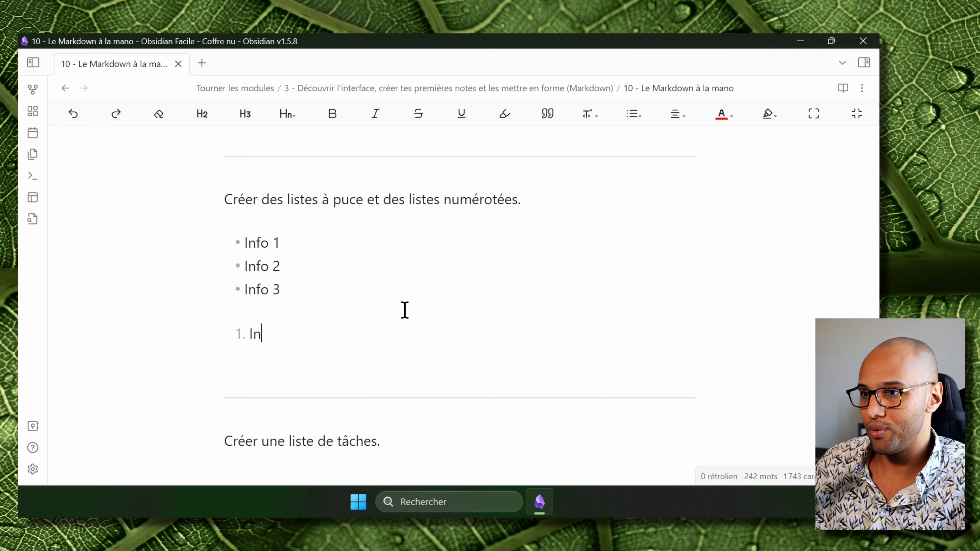
pyautogui.write('fo 1')
pyautogui.press('Return')
pyautogui.write('Inf')
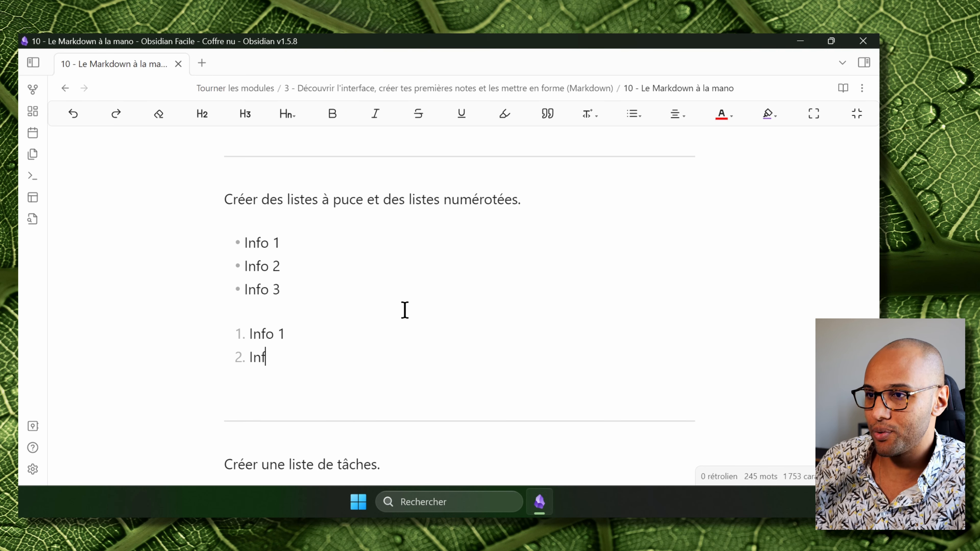
pyautogui.write('o 2')
pyautogui.press('Return')
pyautogui.write('Info ')
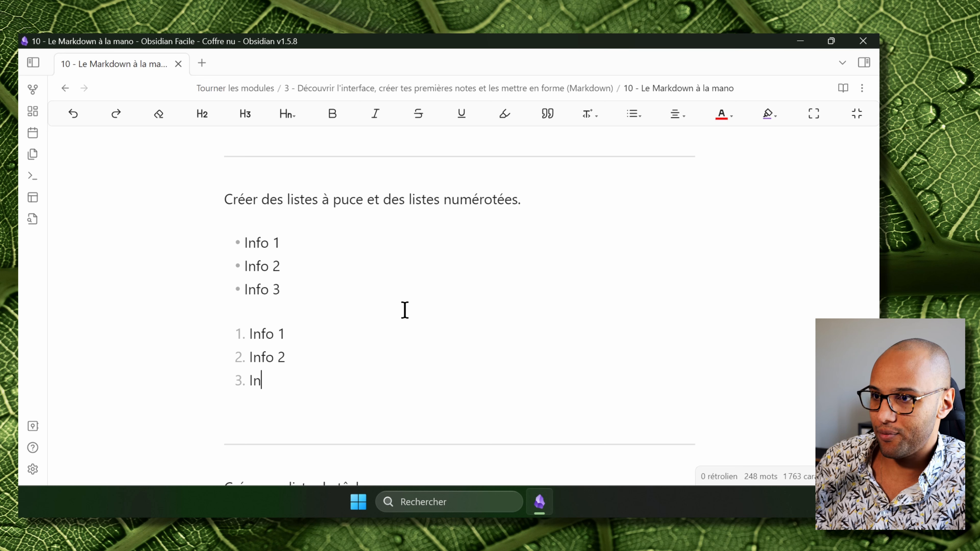
pyautogui.write('3')
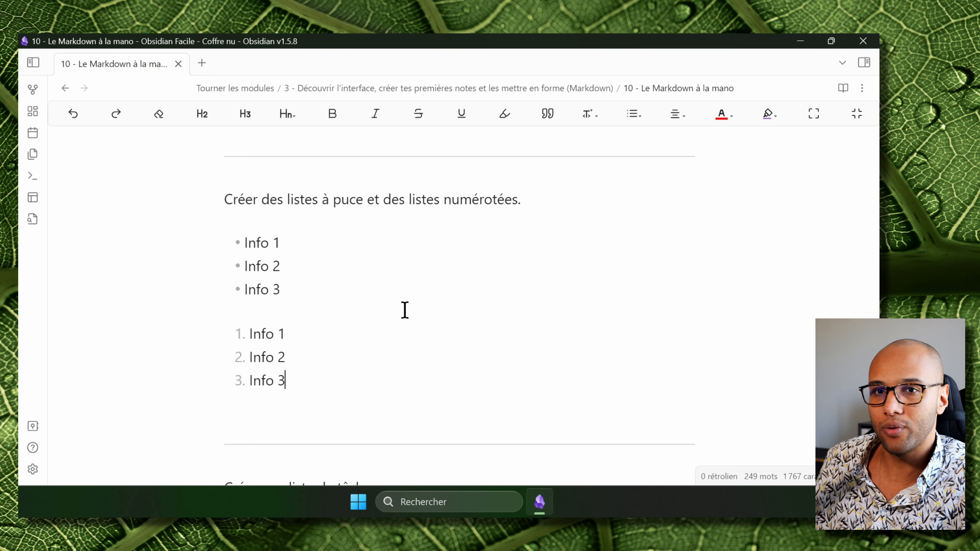
pyautogui.press('Return')
pyautogui.press('Return')
pyautogui.press('Return')
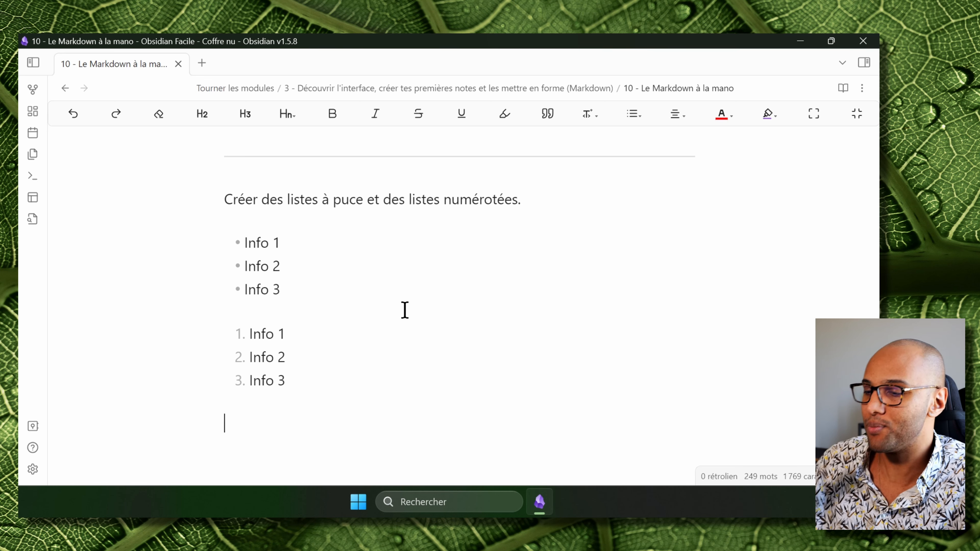
# Start a checkbox task list using "- [ ]" under "Créer une liste de tâches." with the first task "Liste de tâches".
pyautogui.scroll(-5, 408, 311)
pyautogui.click(389, 391)
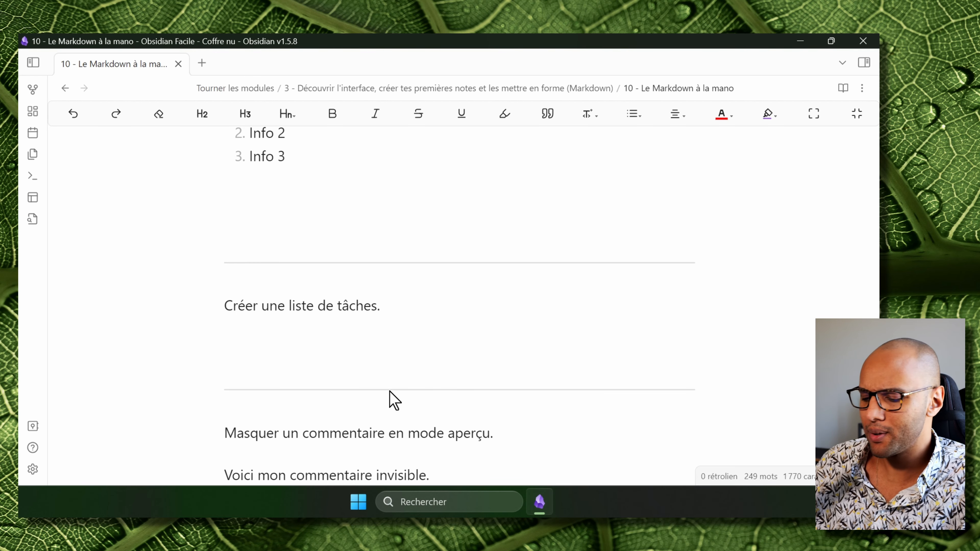
pyautogui.write('-')
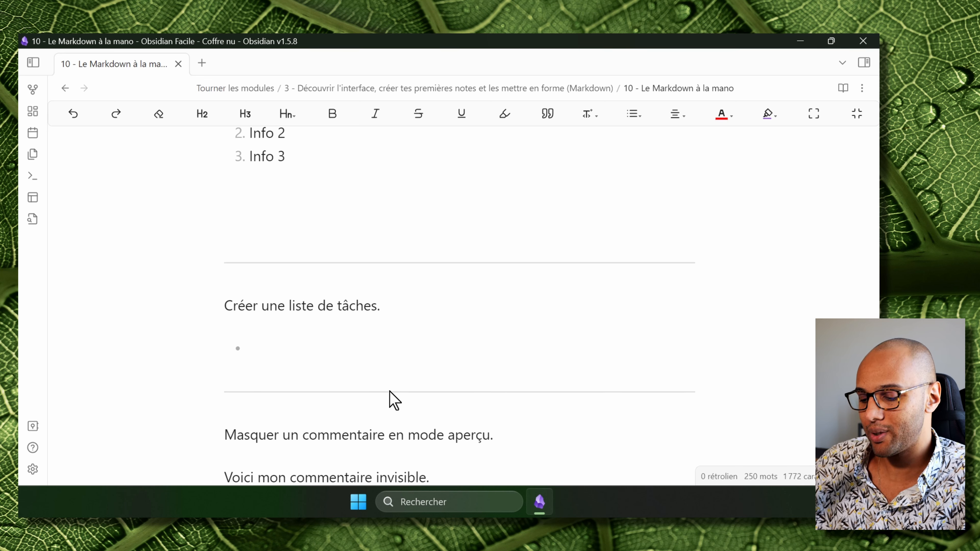
pyautogui.write(' [')
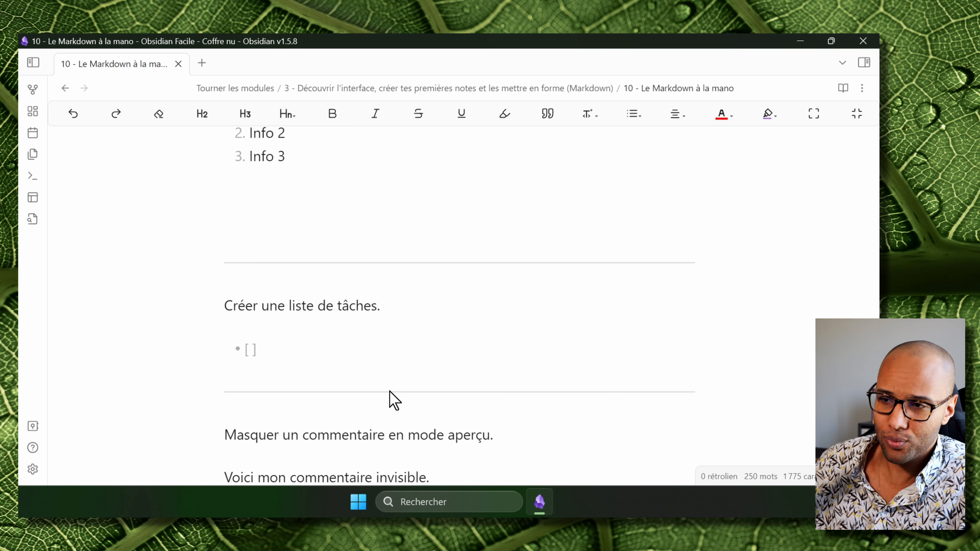
pyautogui.press('Right')
pyautogui.press('Right')
pyautogui.press('Left')
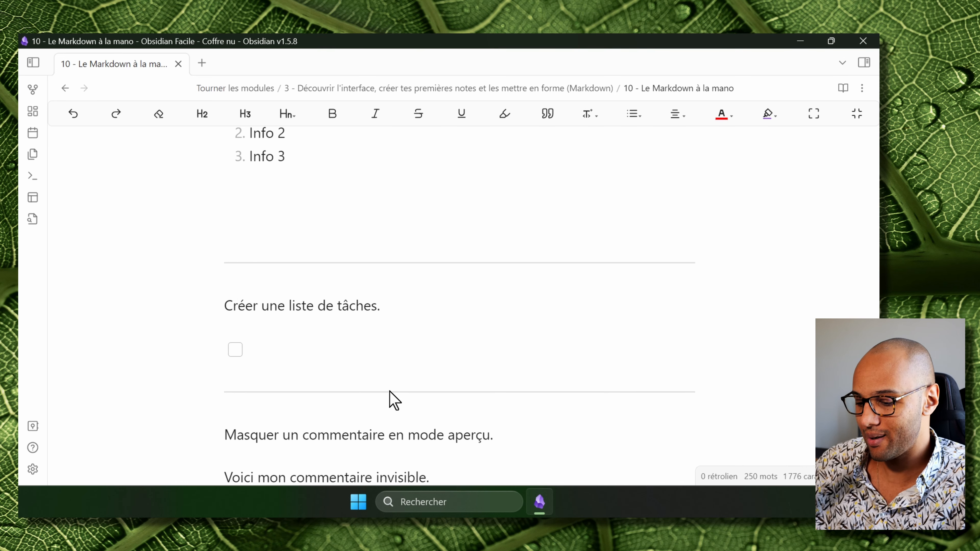
pyautogui.write('Liste à ')
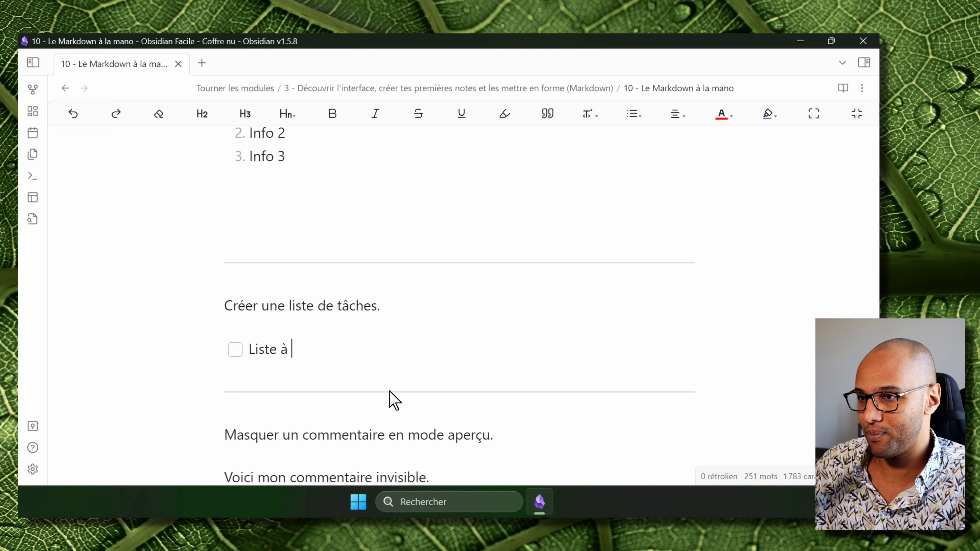
pyautogui.write('puces')
pyautogui.press('BackSpace')
pyautogui.press('BackSpace')
pyautogui.press('BackSpace')
pyautogui.press('BackSpace')
pyautogui.press('BackSpace')
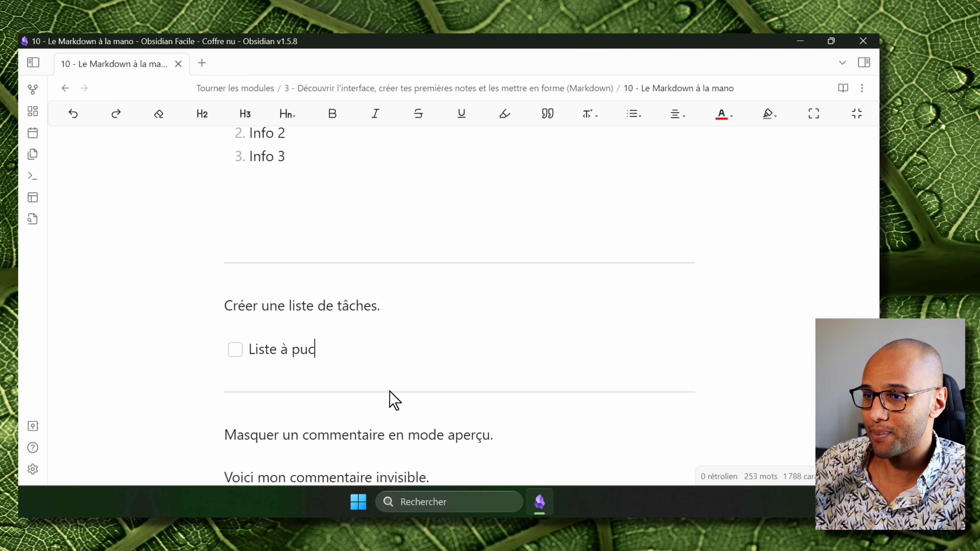
pyautogui.press('BackSpace')
pyautogui.press('BackSpace')
pyautogui.write('de tâches')
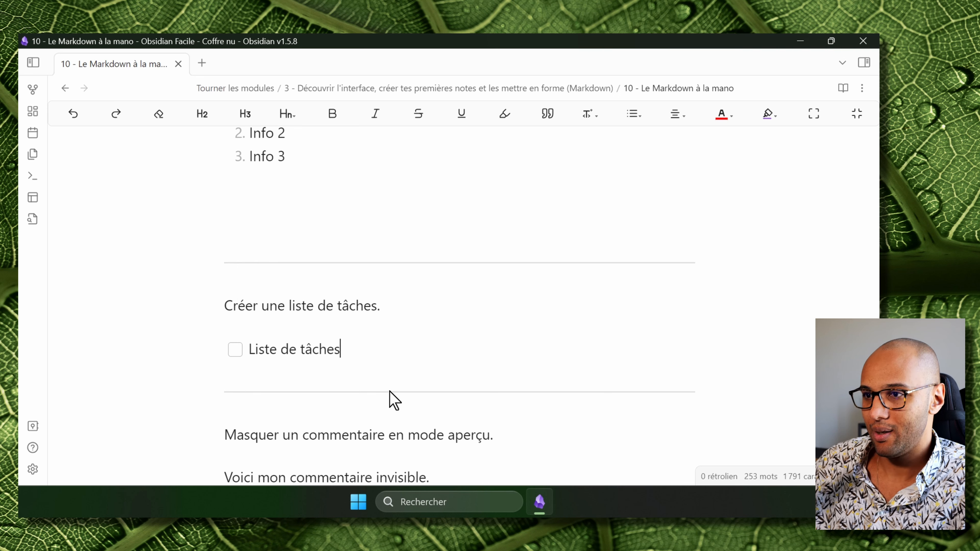
# Add the tasks "Tâche 2" and "Tâche 3" to the task list, followed by an empty task.
pyautogui.press('Return')
pyautogui.write('Tâchge')
pyautogui.press('BackSpace')
pyautogui.press('BackSpace')
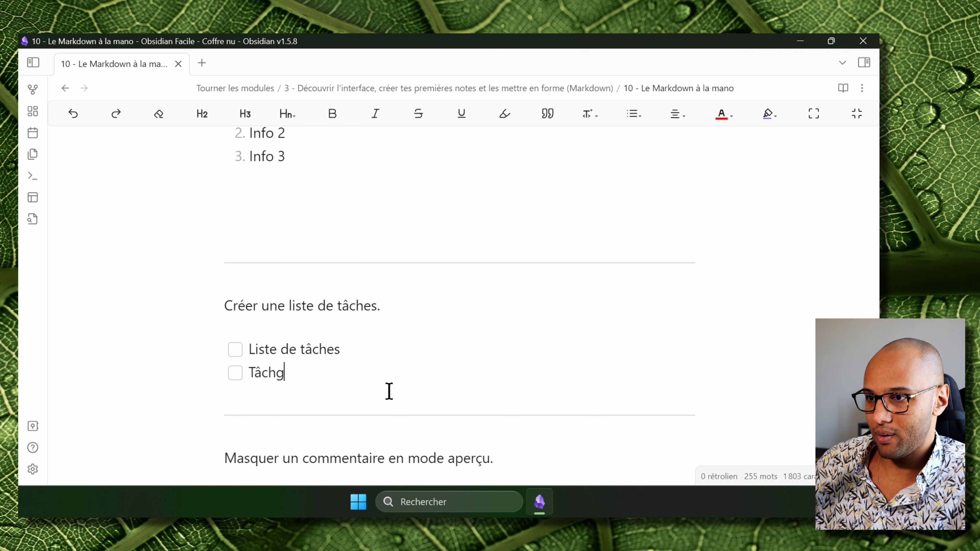
pyautogui.write('e 2')
pyautogui.press('Return')
pyautogui.write('Tâc')
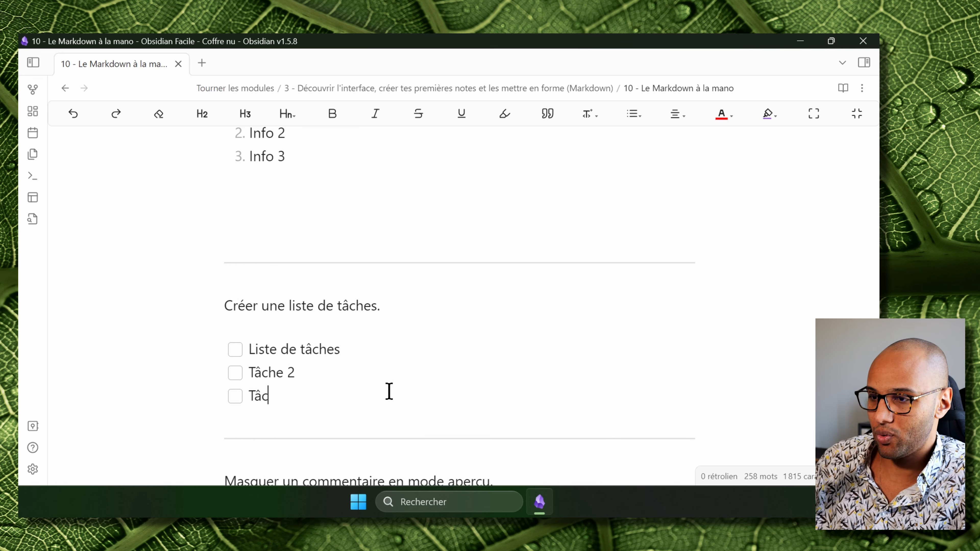
pyautogui.write('he 3')
pyautogui.press('Return')
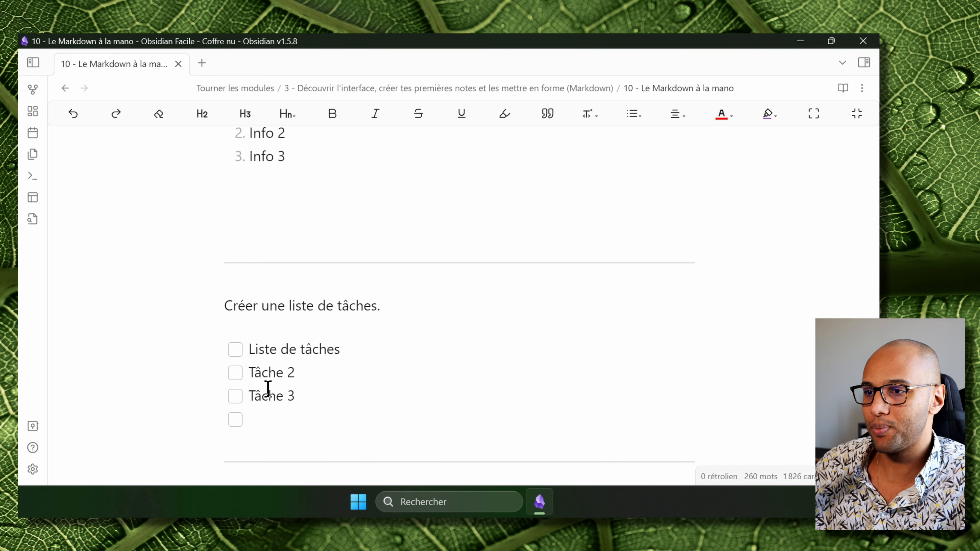
# Mark the tasks "Tâche 3", "Tâche 2" and "Liste de tâches" as completed.
pyautogui.click(236, 398)
pyautogui.click(237, 369)
pyautogui.click(236, 350)
# Turn "Voici mon commentaire invisible." into a %% comment and check the note in reading view before returning to editing.
pyautogui.scroll(-5, 480, 357)
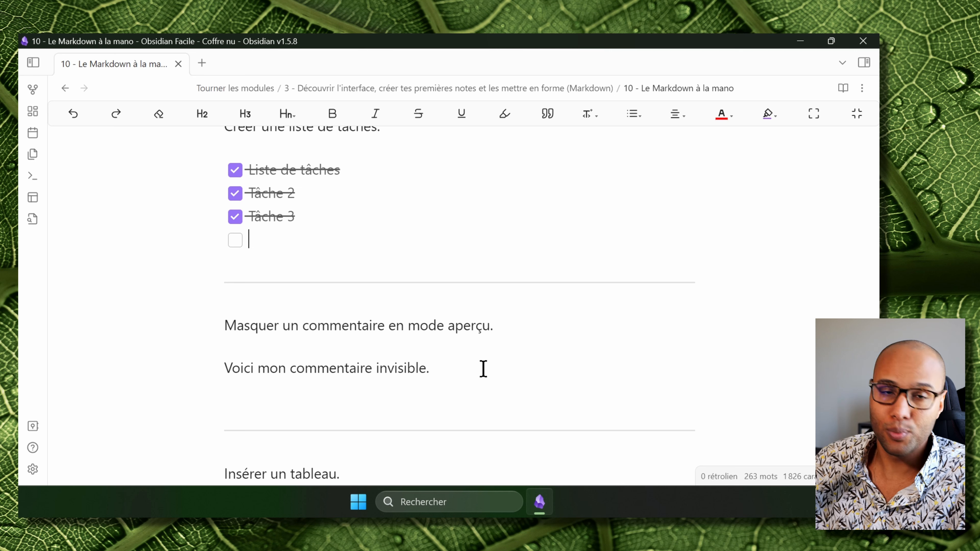
pyautogui.moveTo(483, 367); pyautogui.dragTo(220, 373)
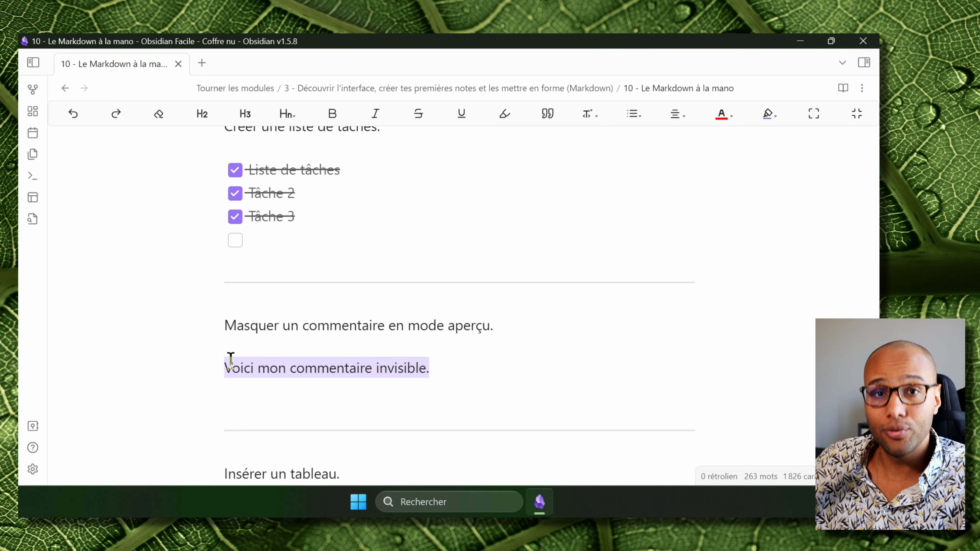
pyautogui.hotkey('ctrl', '/')
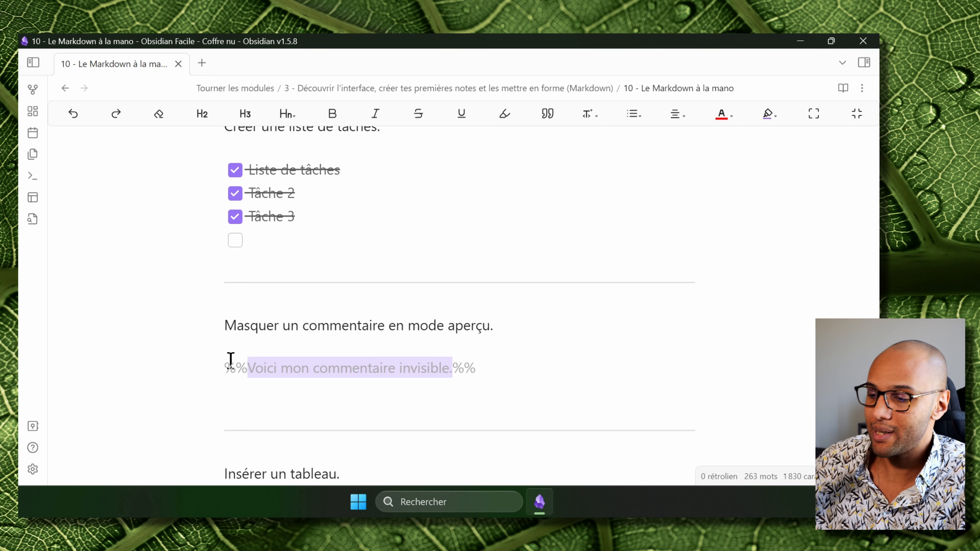
pyautogui.click(303, 332)
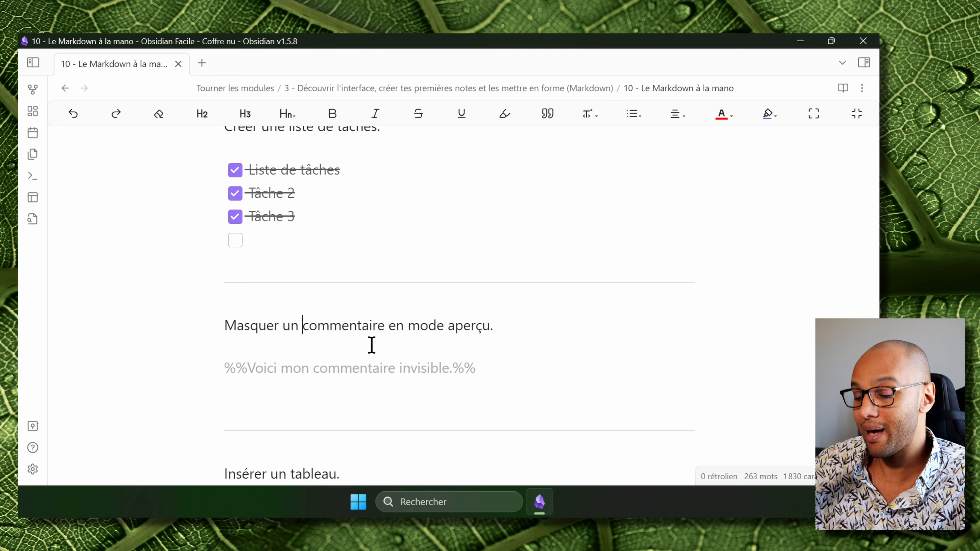
pyautogui.hotkey('ctrl', 'e')
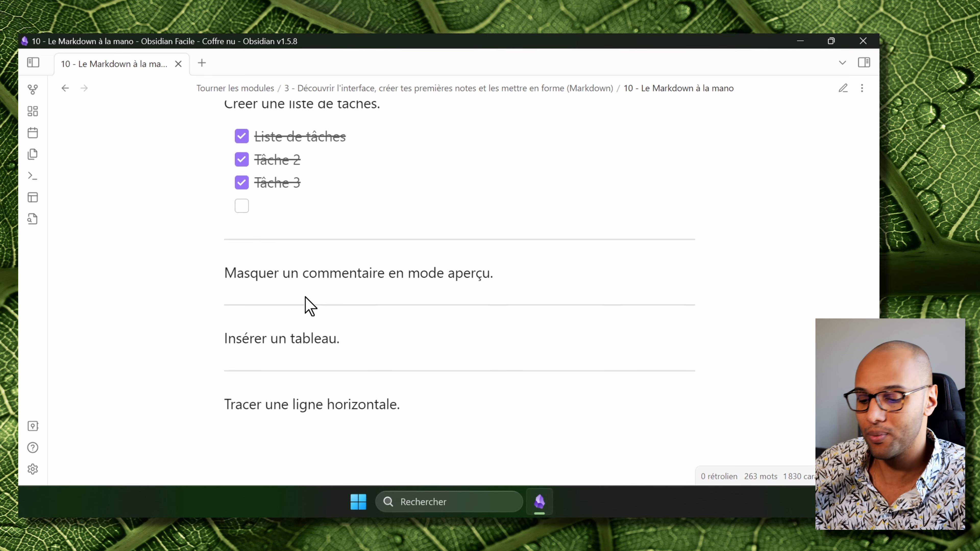
pyautogui.hotkey('ctrl', 'e')
# Insert a new table below the line "Insérer un tableau.".
pyautogui.scroll(-3, 397, 314)
pyautogui.click(366, 372)
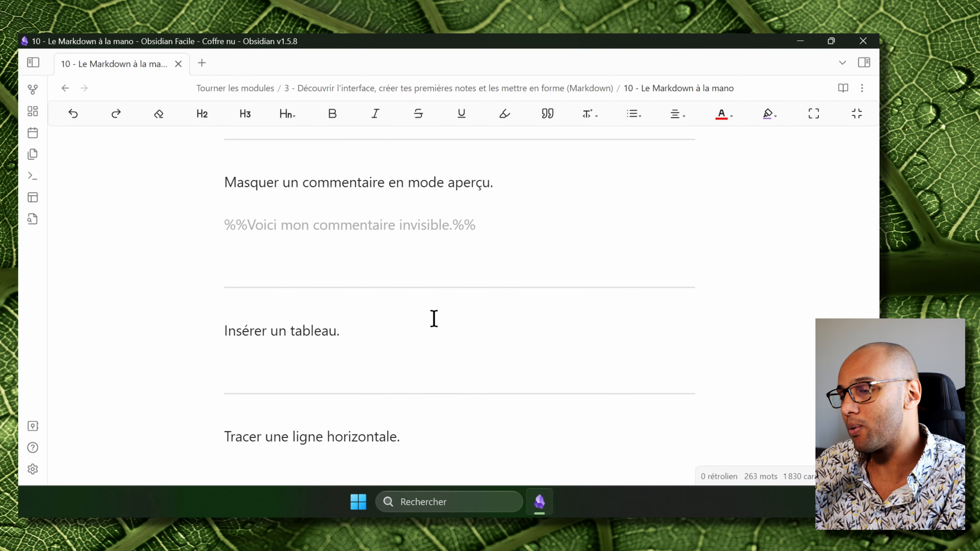
pyautogui.press('Return')
pyautogui.click(320, 371)
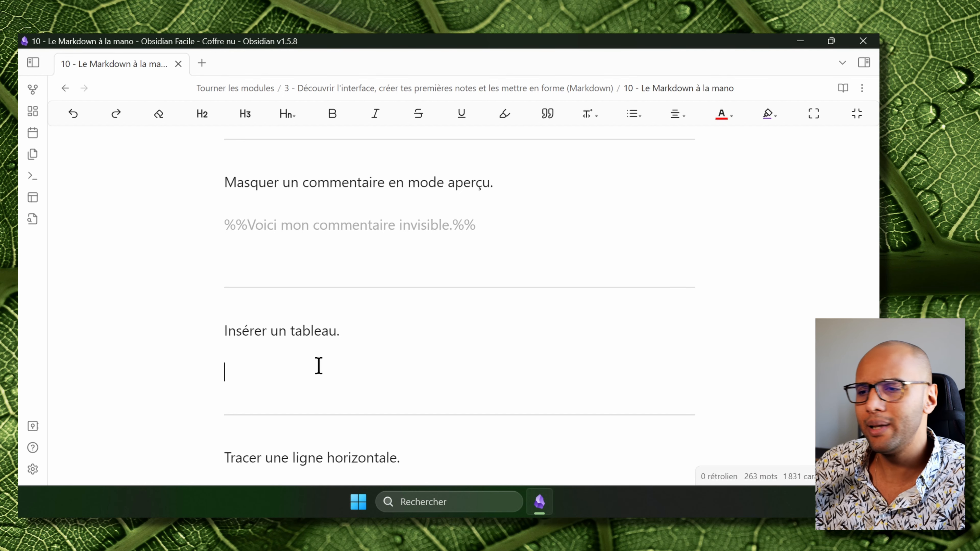
pyautogui.rightClick(319, 368)
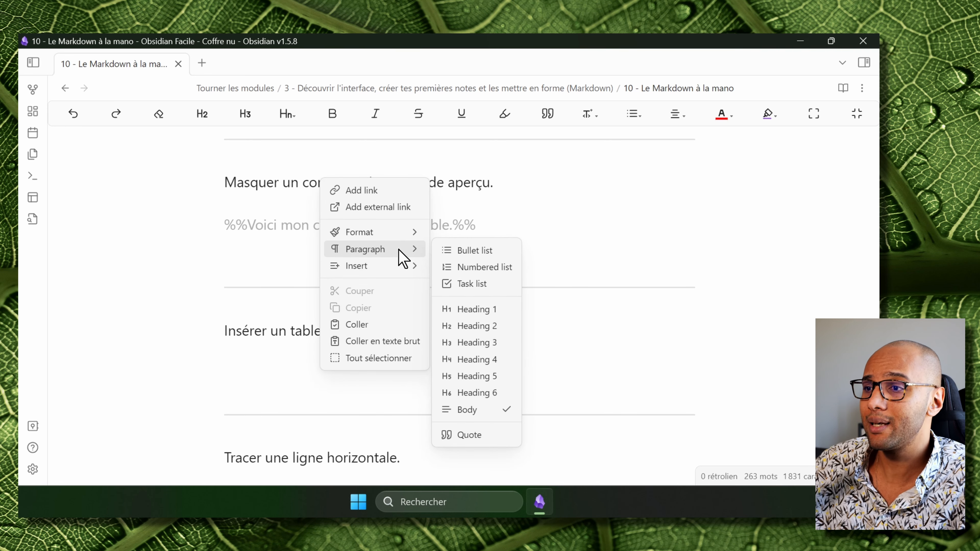
pyautogui.moveTo(405, 270)
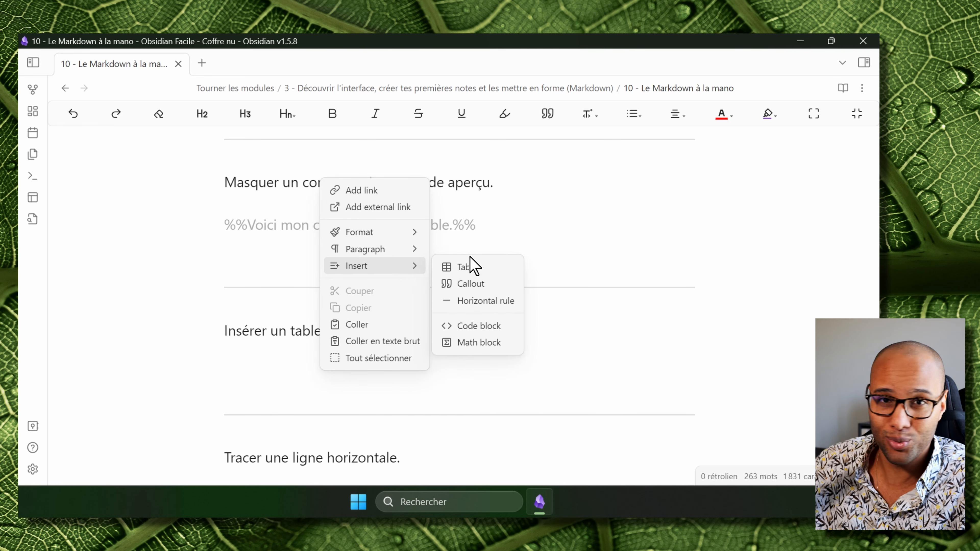
pyautogui.click(470, 267)
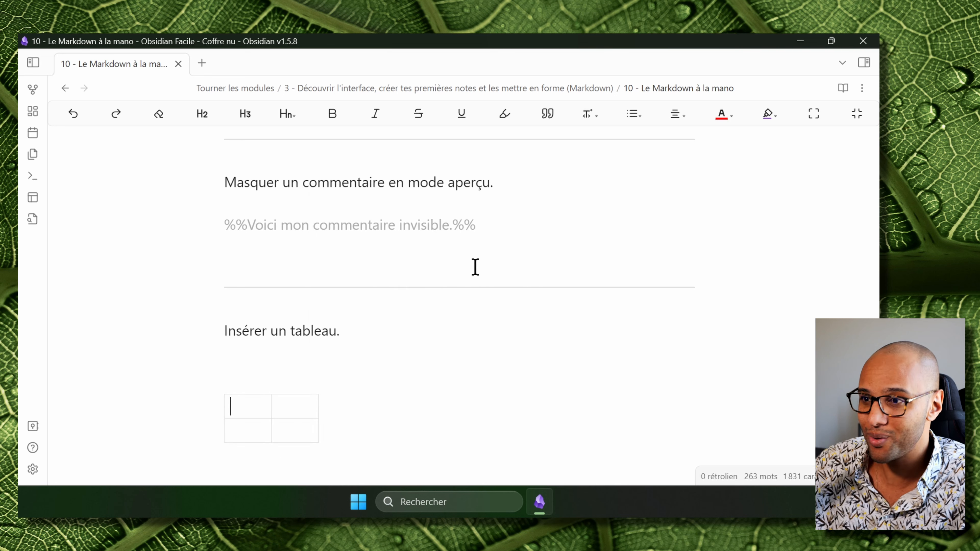
# Extend the new table with a third column and a third row.
pyautogui.click(324, 403)
pyautogui.scroll(-2, 345, 396)
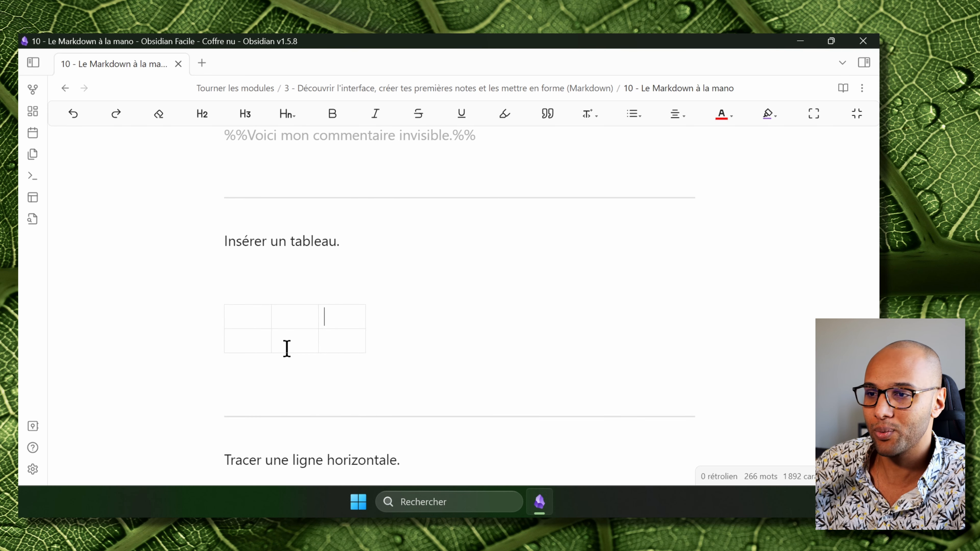
pyautogui.click(294, 361)
# Draw a horizontal line with "---" below "Tracer une ligne horizontale.".
pyautogui.scroll(-3, 471, 342)
pyautogui.click(451, 373)
pyautogui.press('Return')
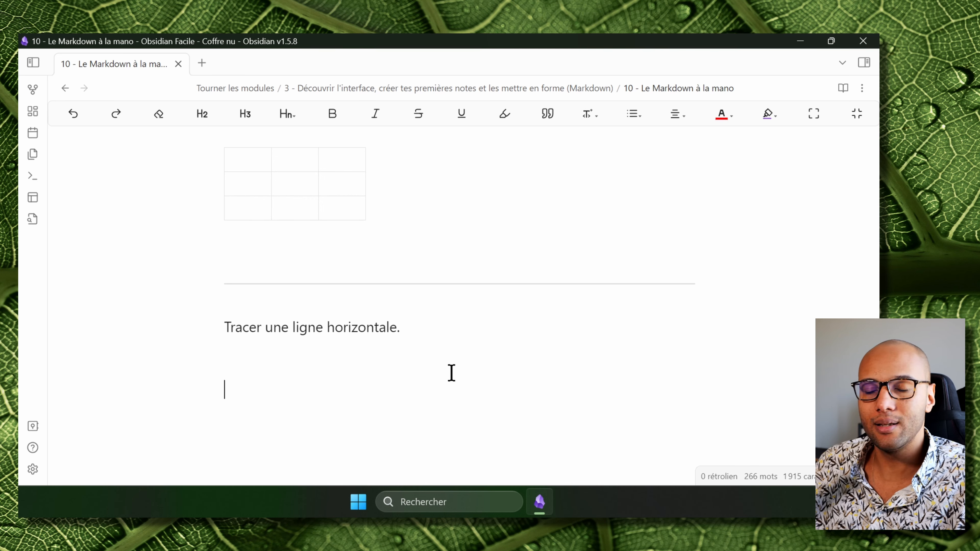
pyautogui.write('---')
pyautogui.press('Return')
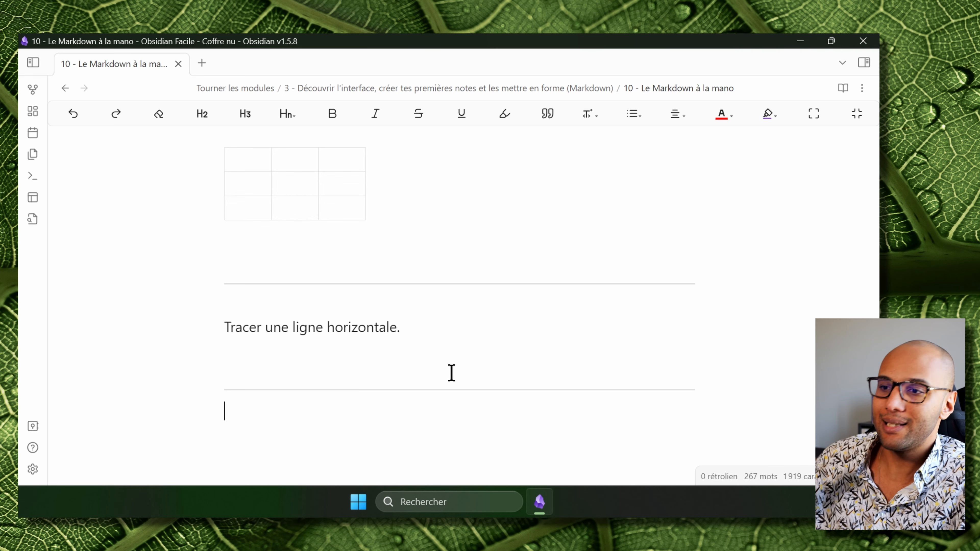